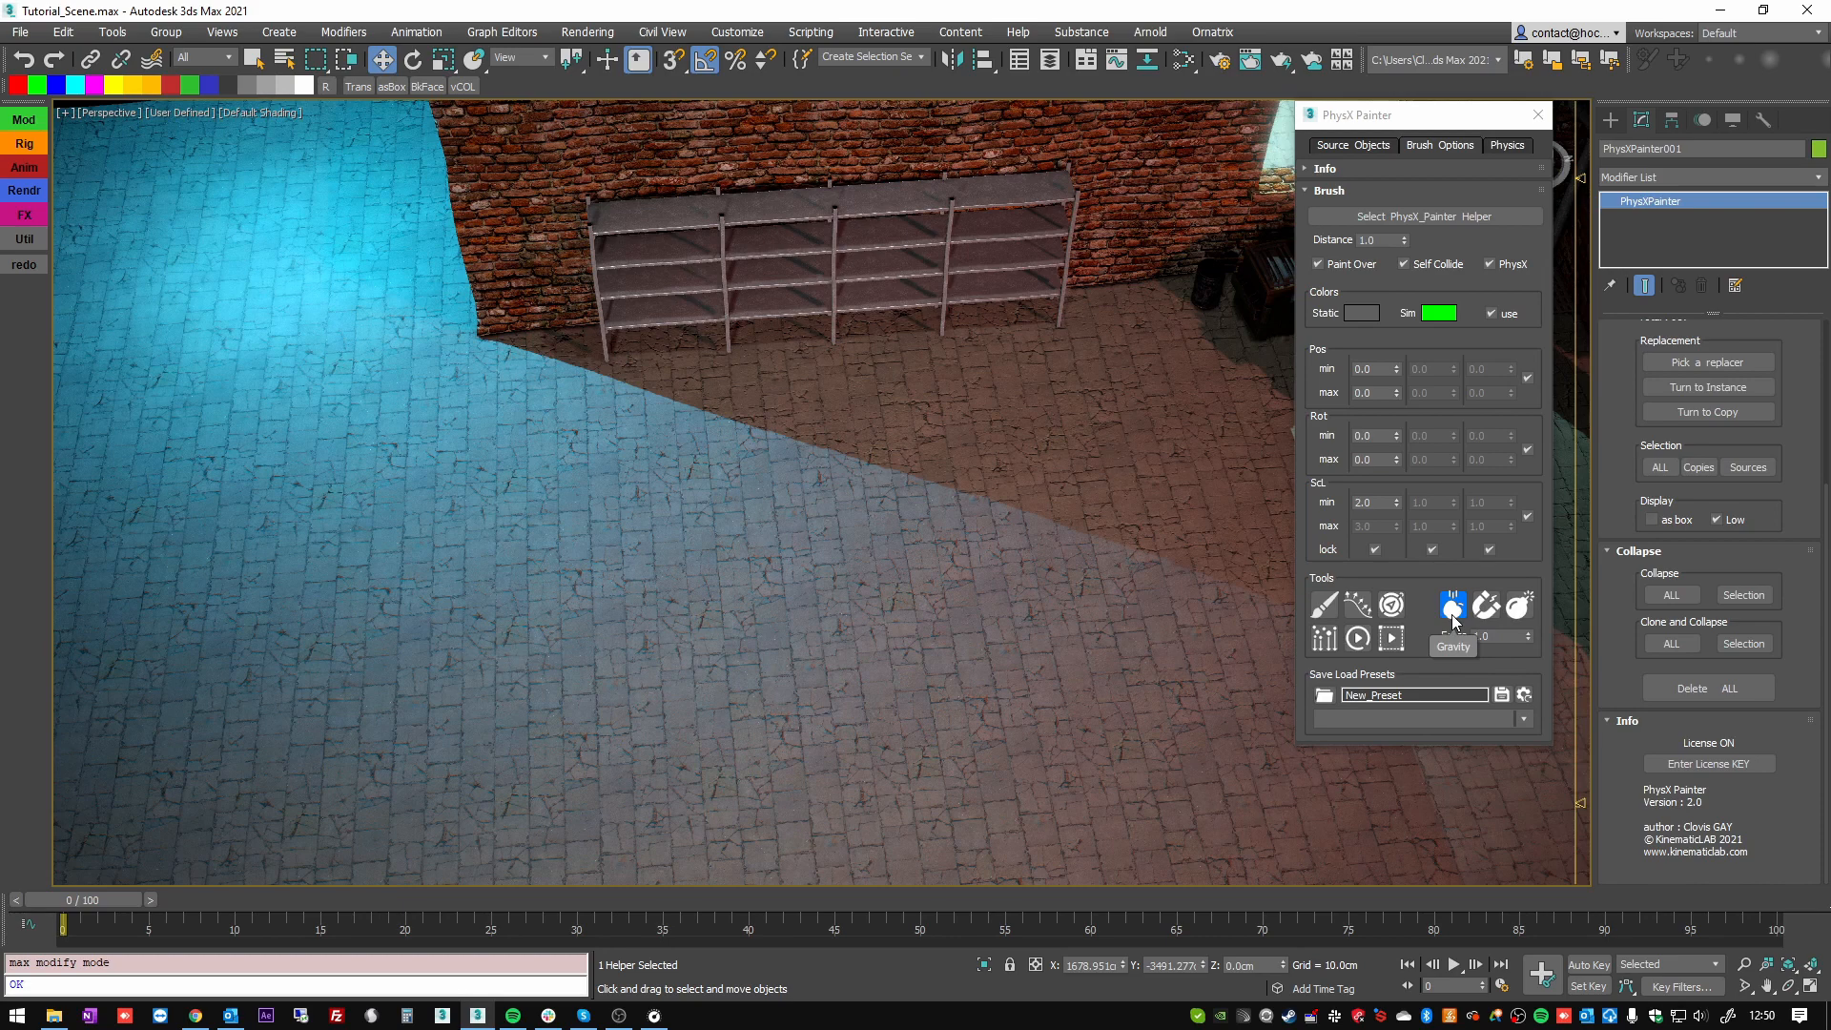
- Paint a pile of mixed debris on the floor in front of the shelf with the Gravity brush option enabled
click(1326, 606)
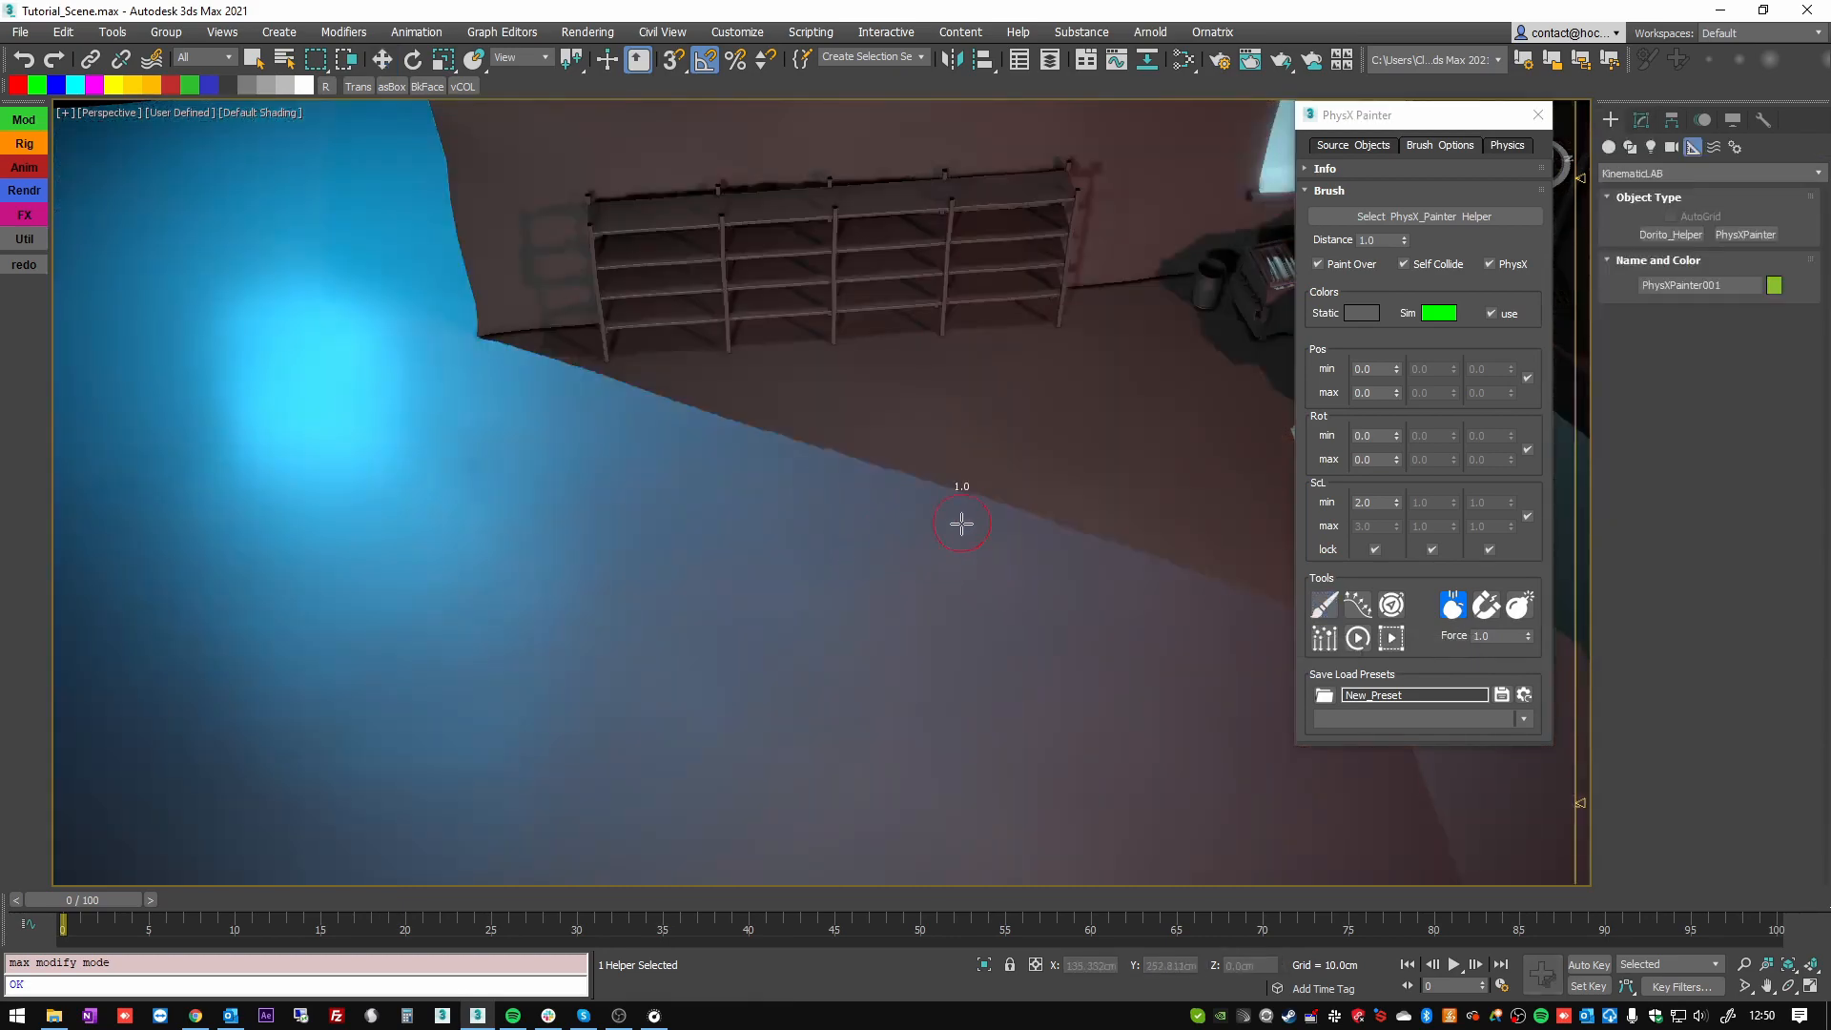
mouse_move(740, 505)
mouse_down()
mouse_move(705, 584)
mouse_move(833, 541)
mouse_up()
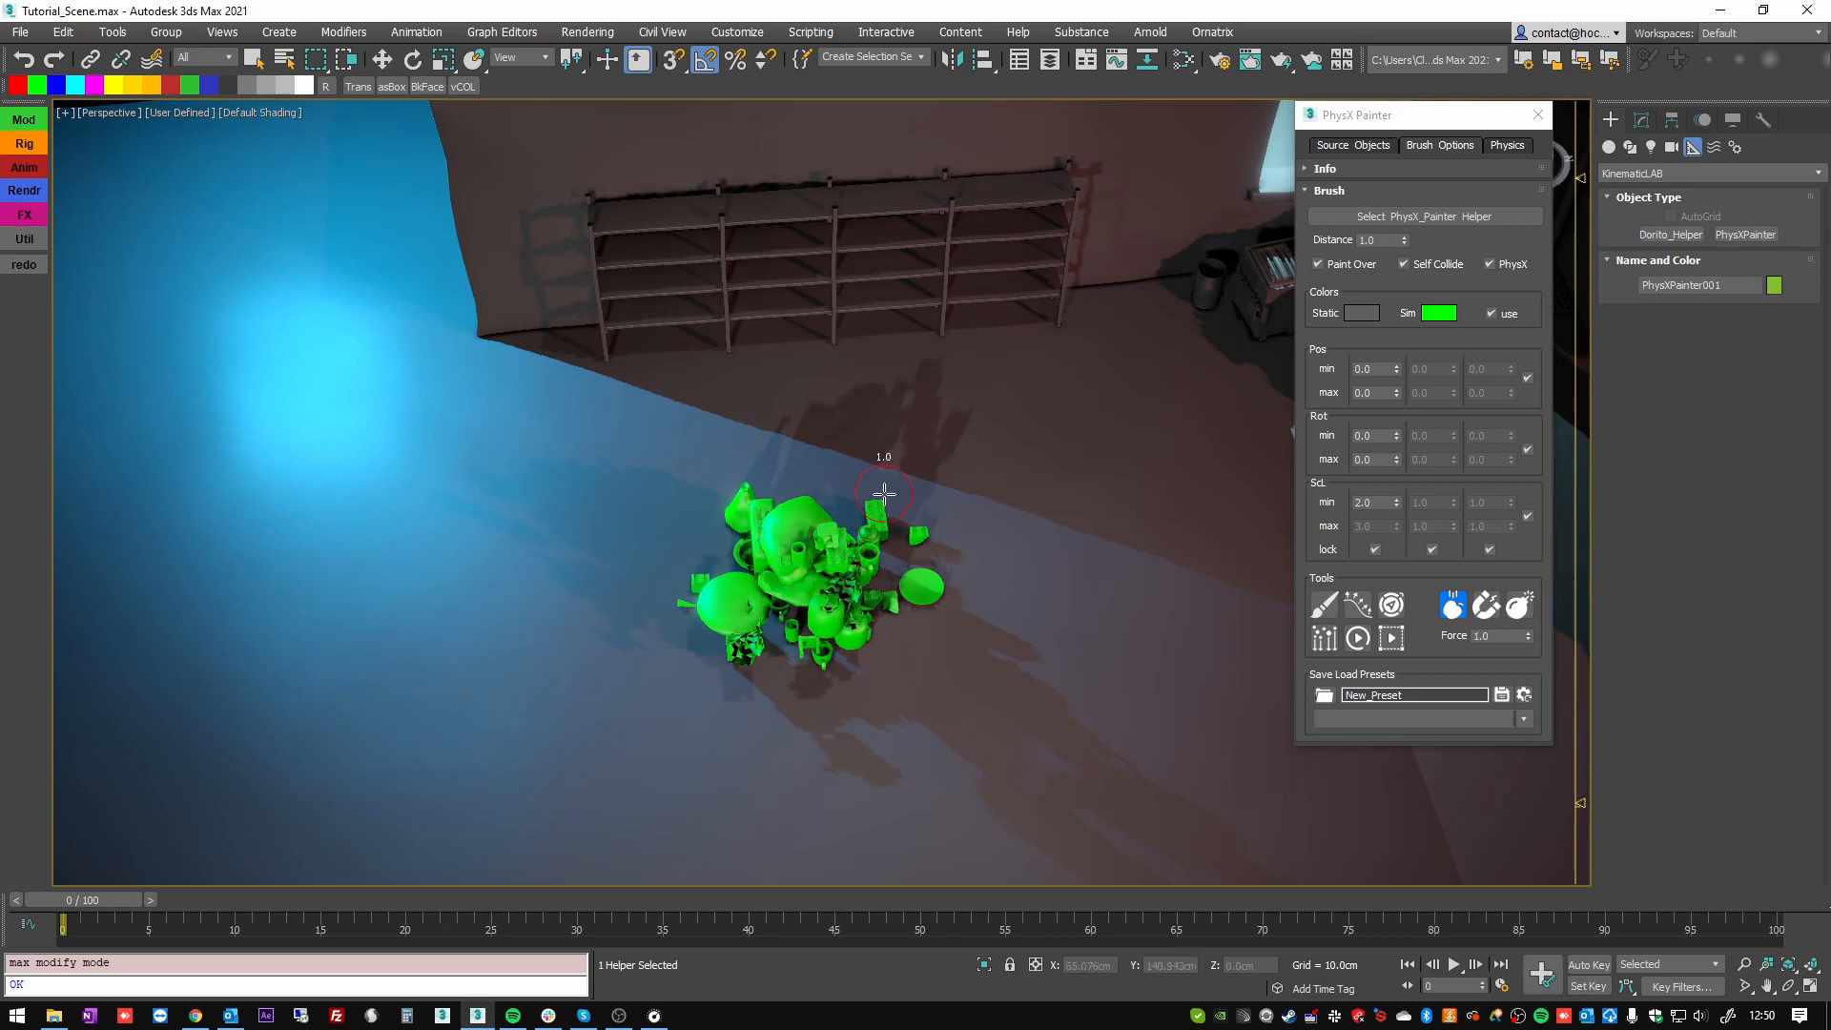
alt+middle_drag(889, 574, 939, 523)
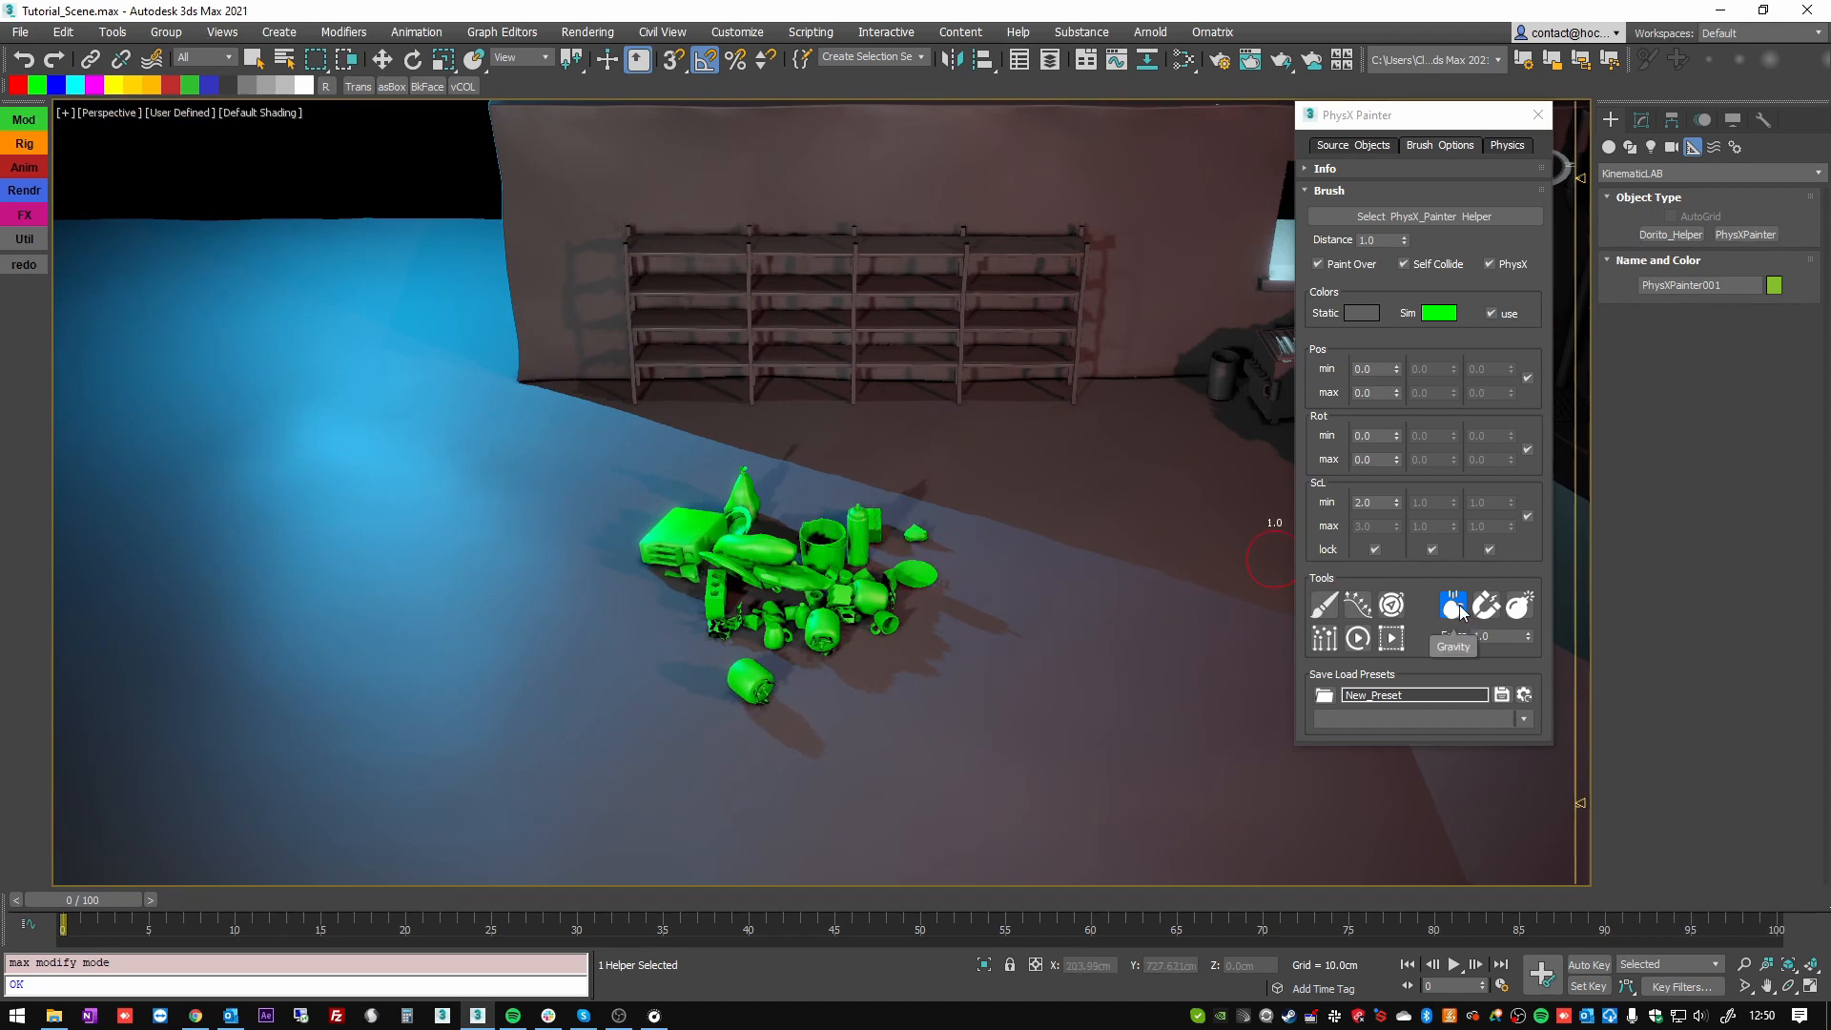
- Turn Gravity off and paint two clusters of debris on the open floor next to the first pile
middle_drag(1082, 624, 928, 646)
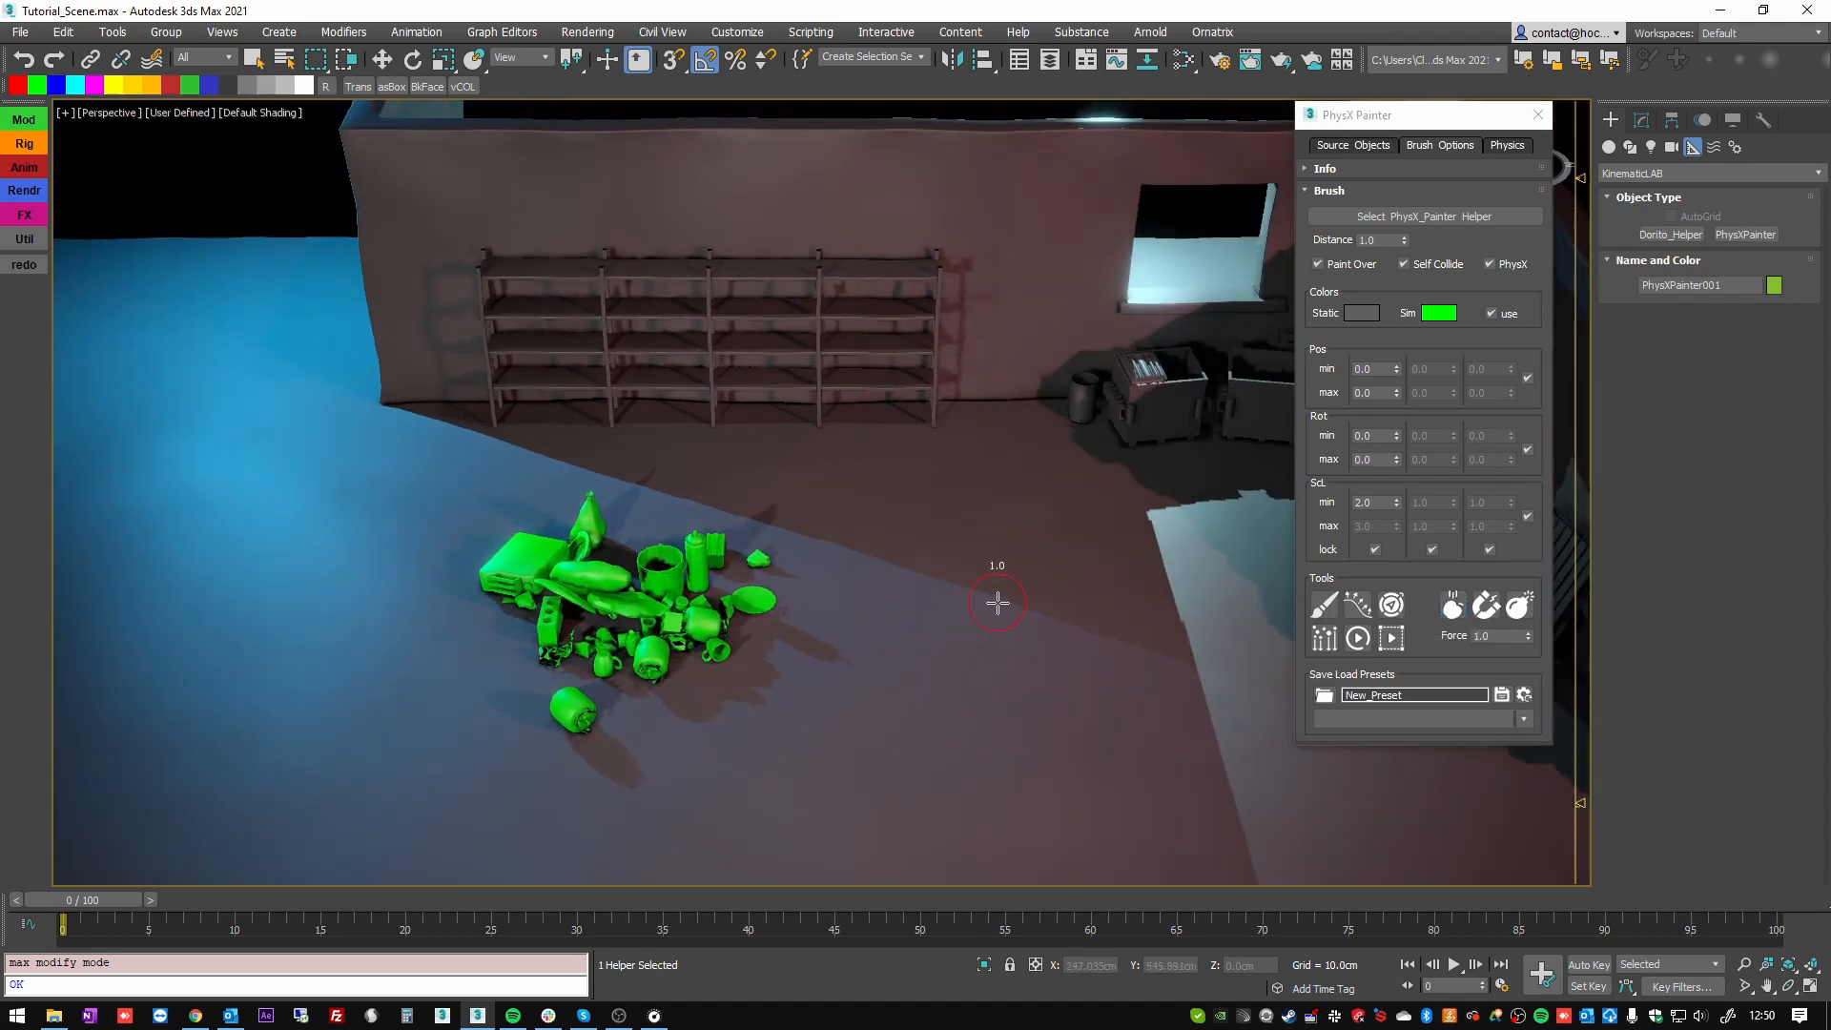
mouse_move(952, 689)
mouse_down()
mouse_move(907, 683)
mouse_move(964, 655)
mouse_move(918, 627)
mouse_move(985, 527)
mouse_up()
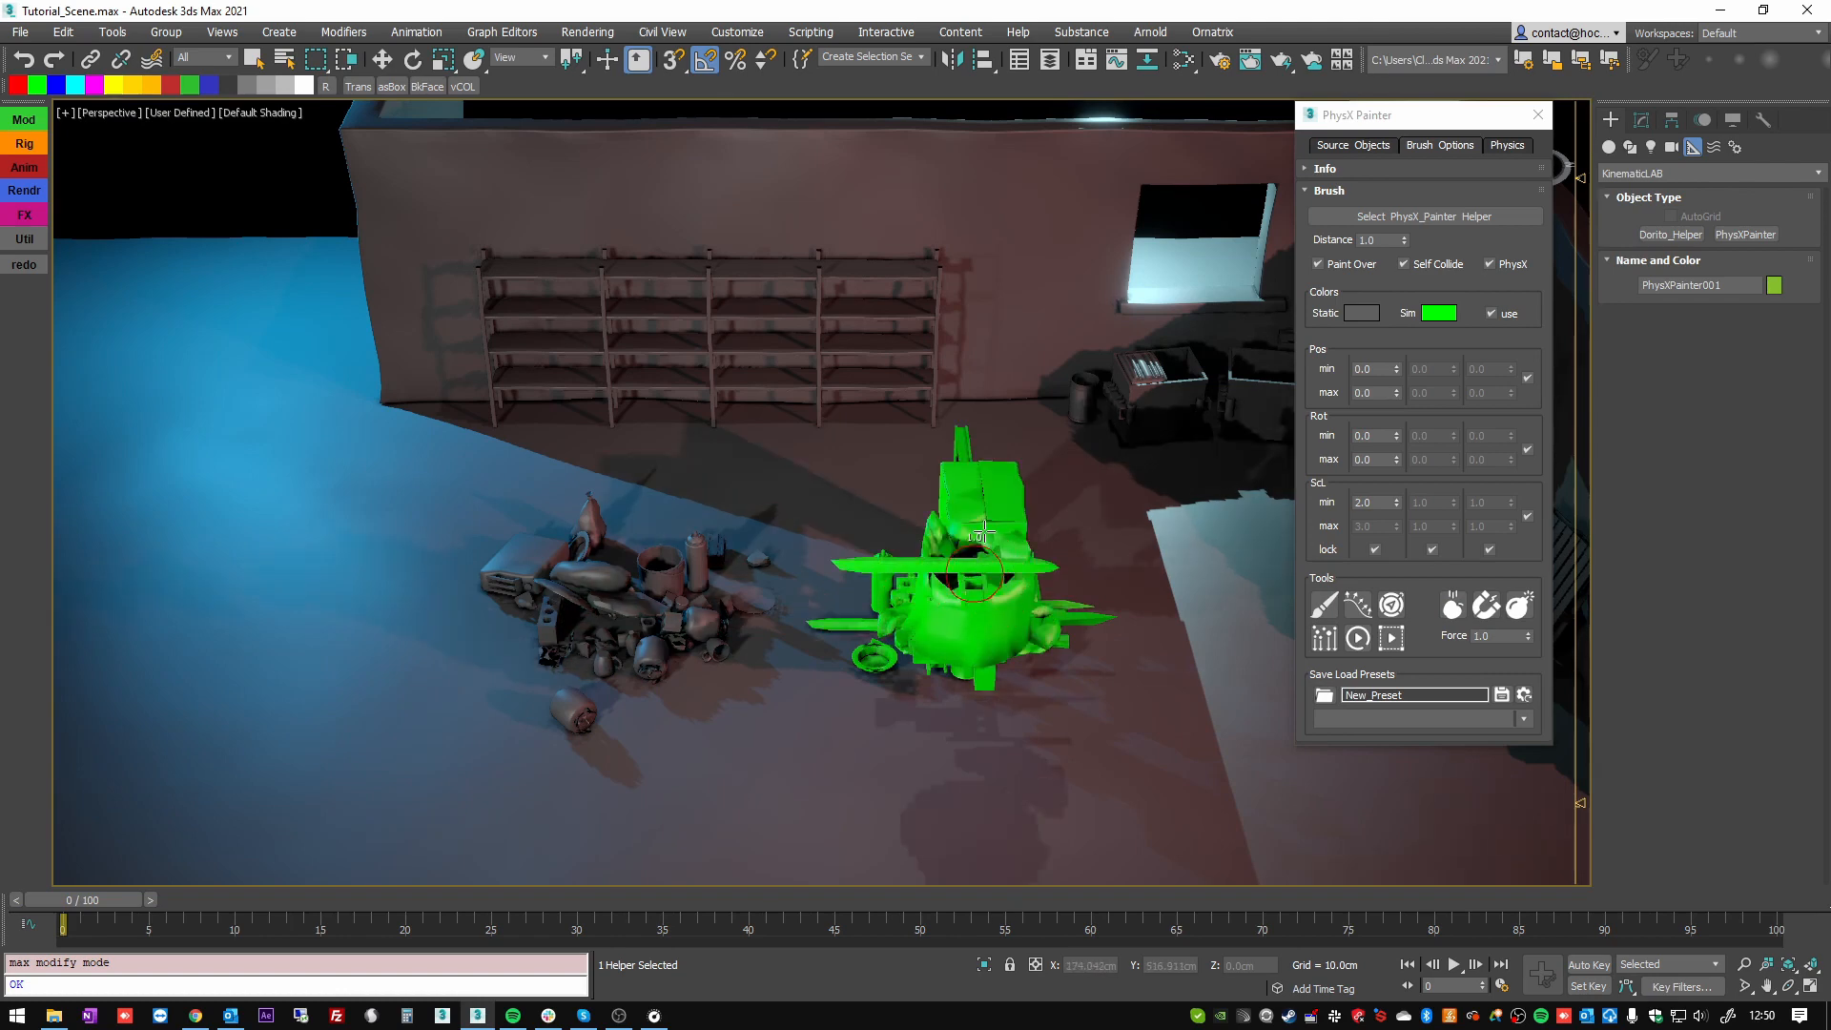
alt+middle_drag(996, 530, 1024, 578)
alt+middle_drag(653, 715, 1073, 682)
drag(1041, 715, 1093, 672)
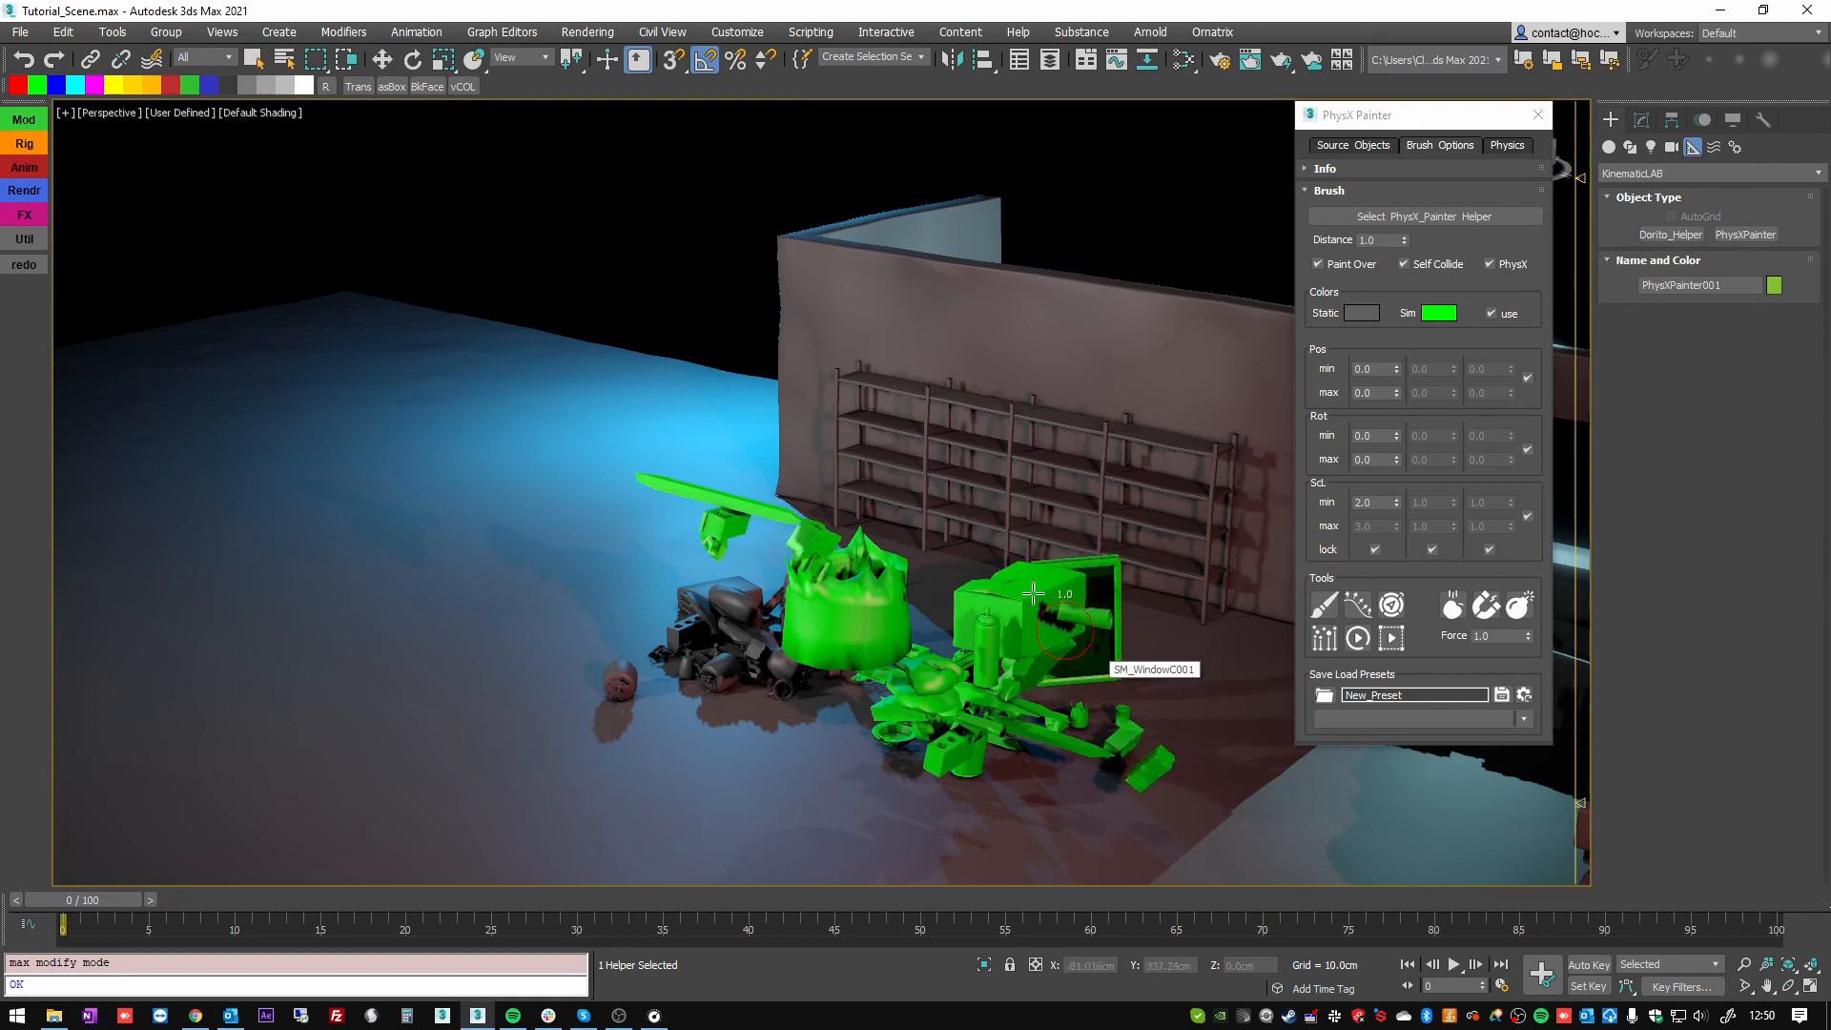
mouse_move(991, 670)
alt+middle_down()
mouse_move(1052, 595)
mouse_move(1030, 616)
mouse_move(1092, 610)
mouse_move(985, 621)
mouse_move(1030, 597)
alt+middle_up()
- Enable both Gravity and Attract for the brush and paint a pile of debris in the foreground
click(1445, 608)
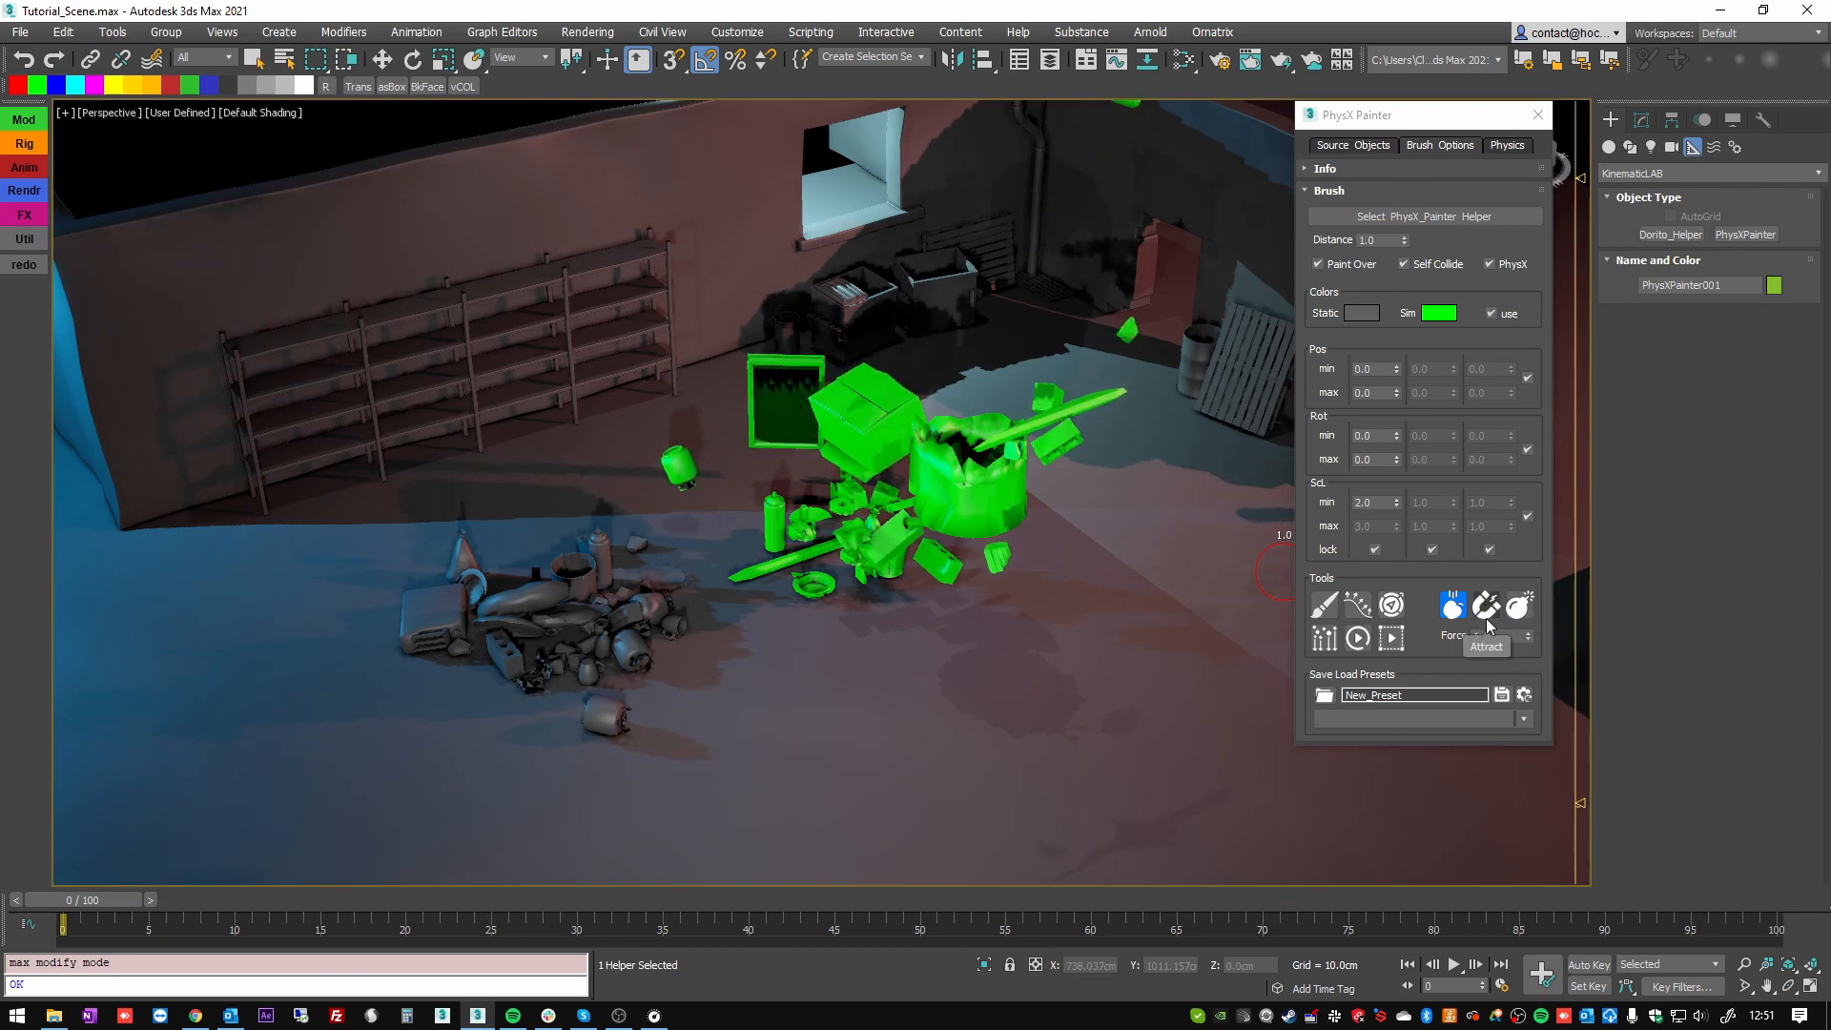
click(1485, 607)
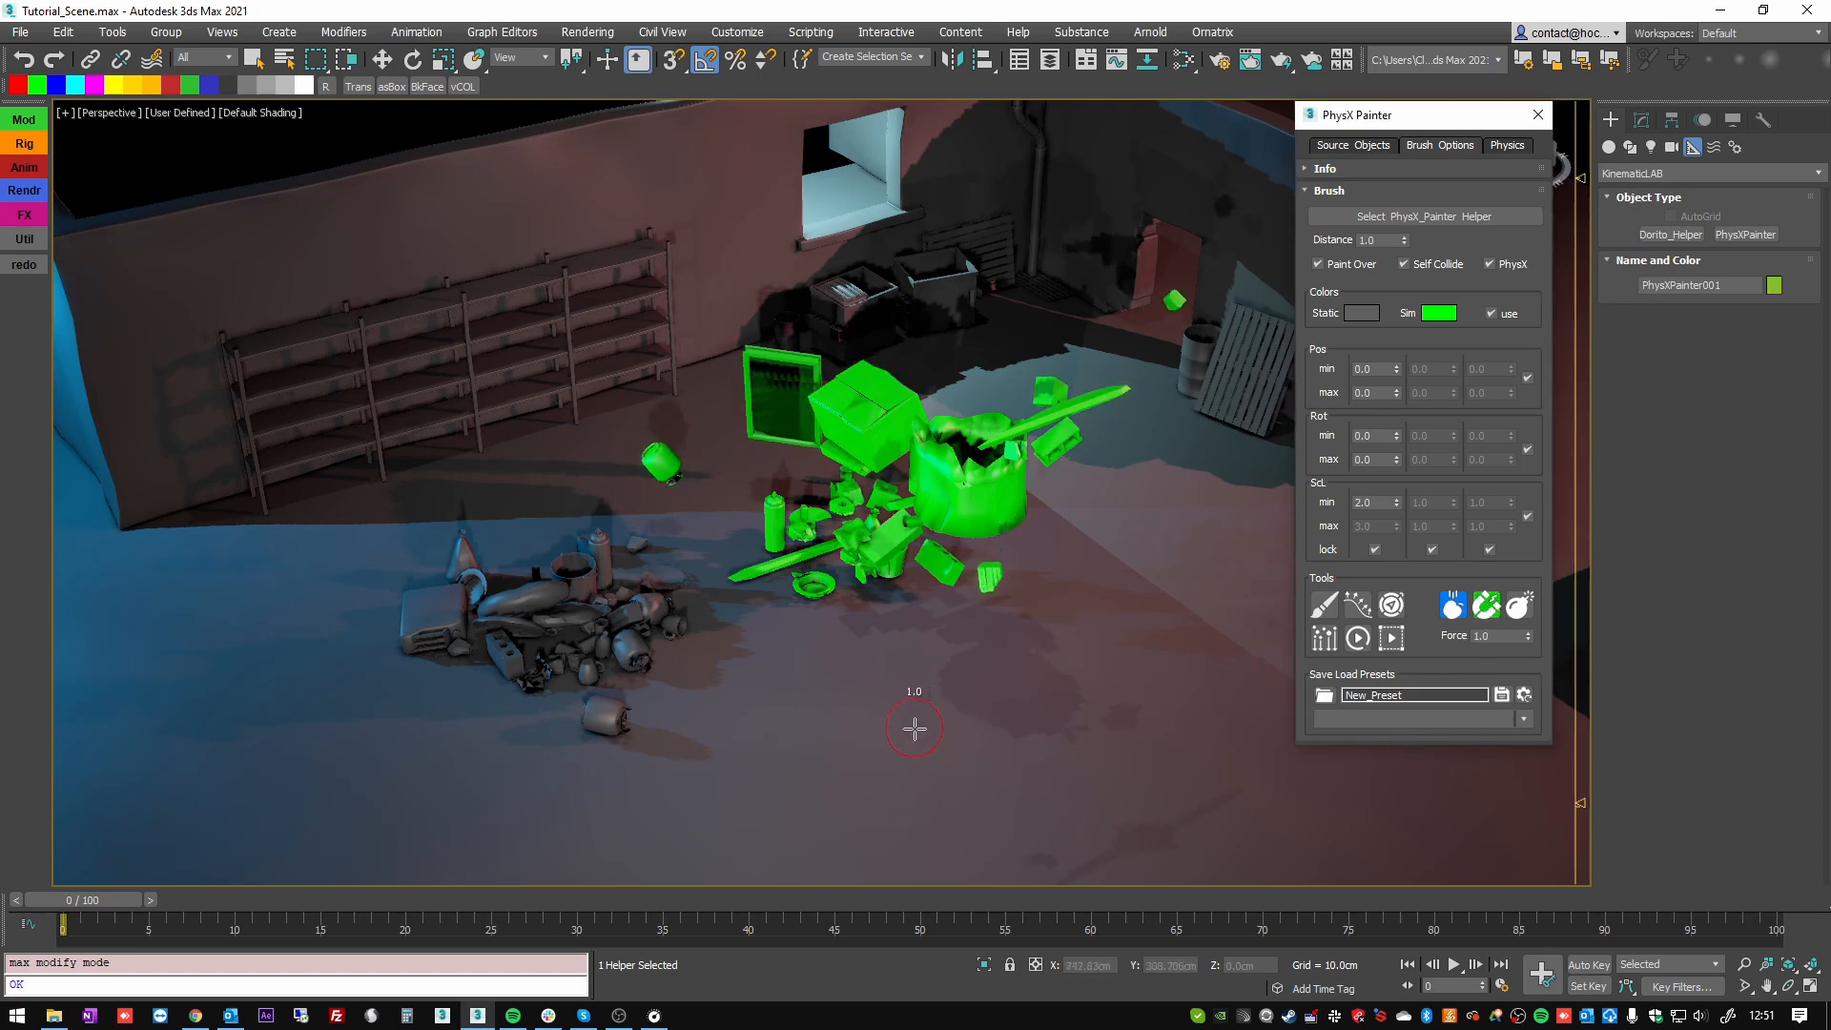
mouse_move(928, 703)
mouse_down()
mouse_move(797, 801)
mouse_move(858, 810)
mouse_move(852, 828)
mouse_move(783, 812)
mouse_up()
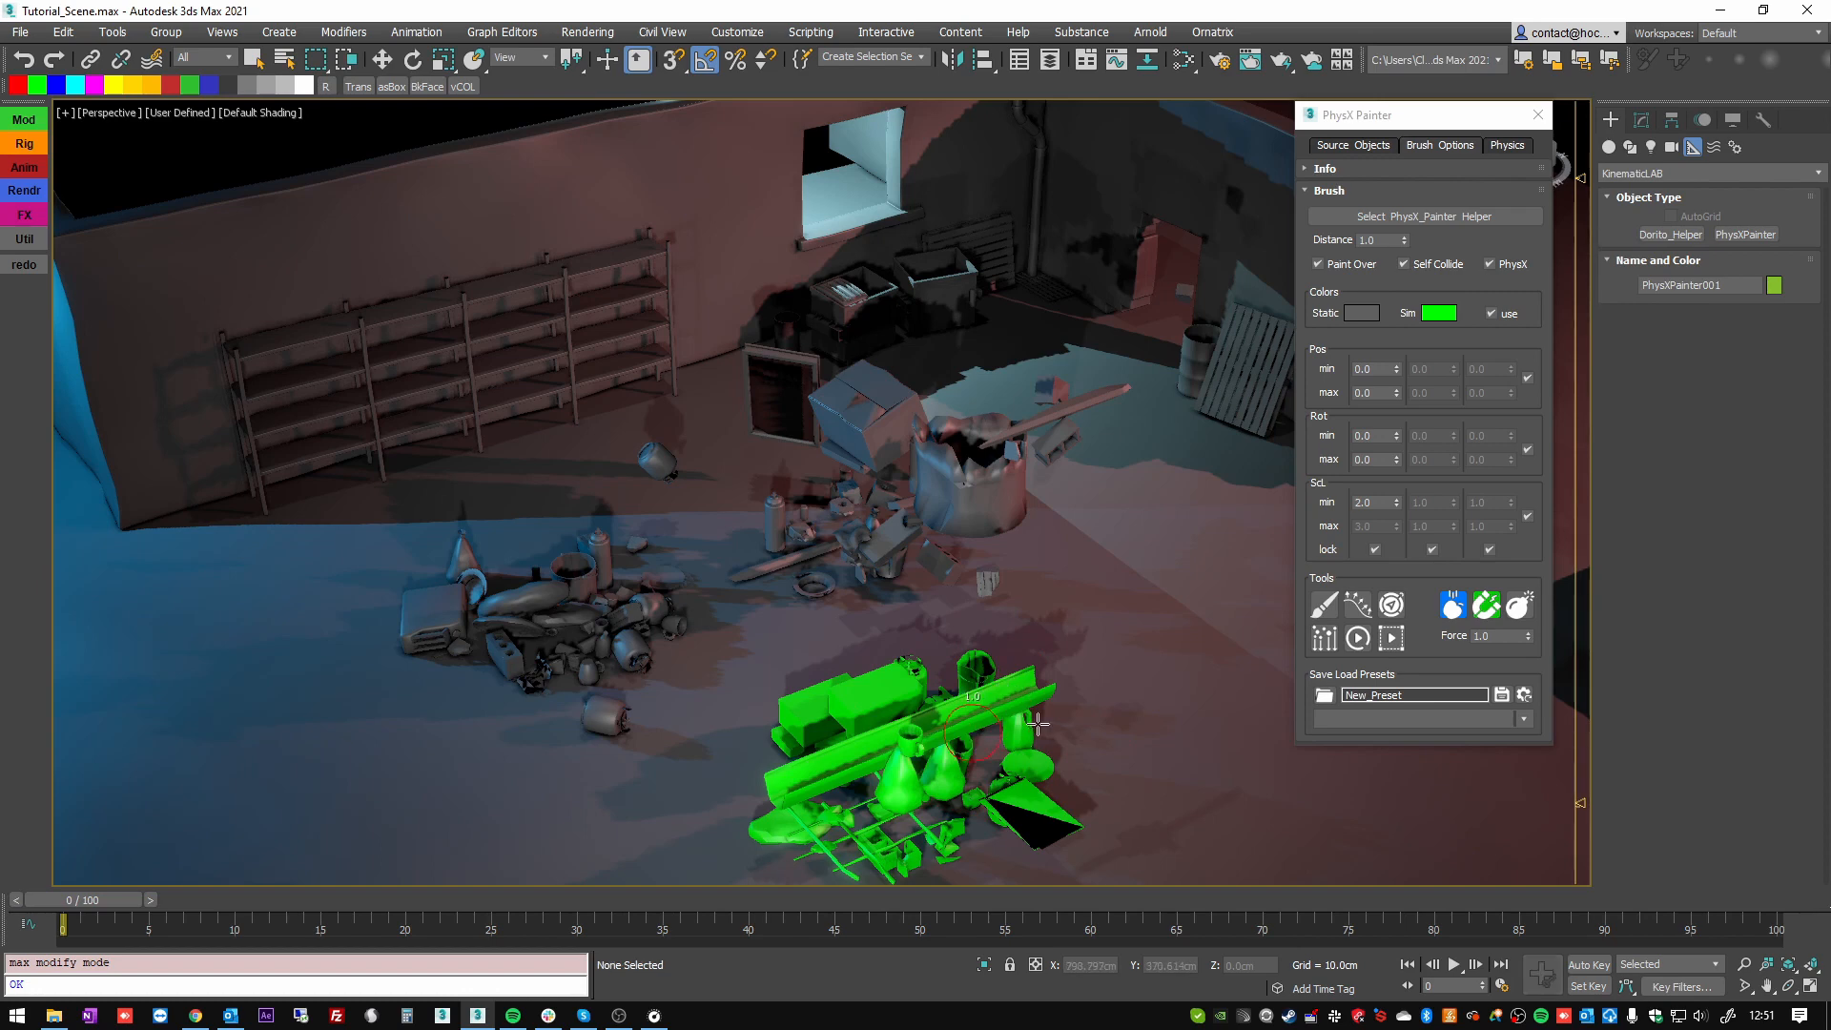
- Paint a wide arc of debris around the foreground pile and attract the pieces into a heap beside it
mouse_move(1026, 736)
middle_down()
mouse_move(986, 593)
mouse_move(994, 646)
middle_up()
scroll(986, 593, down, 3)
mouse_move(1093, 584)
mouse_down()
mouse_move(1049, 602)
mouse_move(1227, 740)
mouse_move(1098, 843)
mouse_move(1059, 729)
mouse_move(1138, 690)
mouse_move(597, 761)
mouse_move(520, 618)
mouse_move(611, 754)
mouse_move(679, 766)
mouse_up()
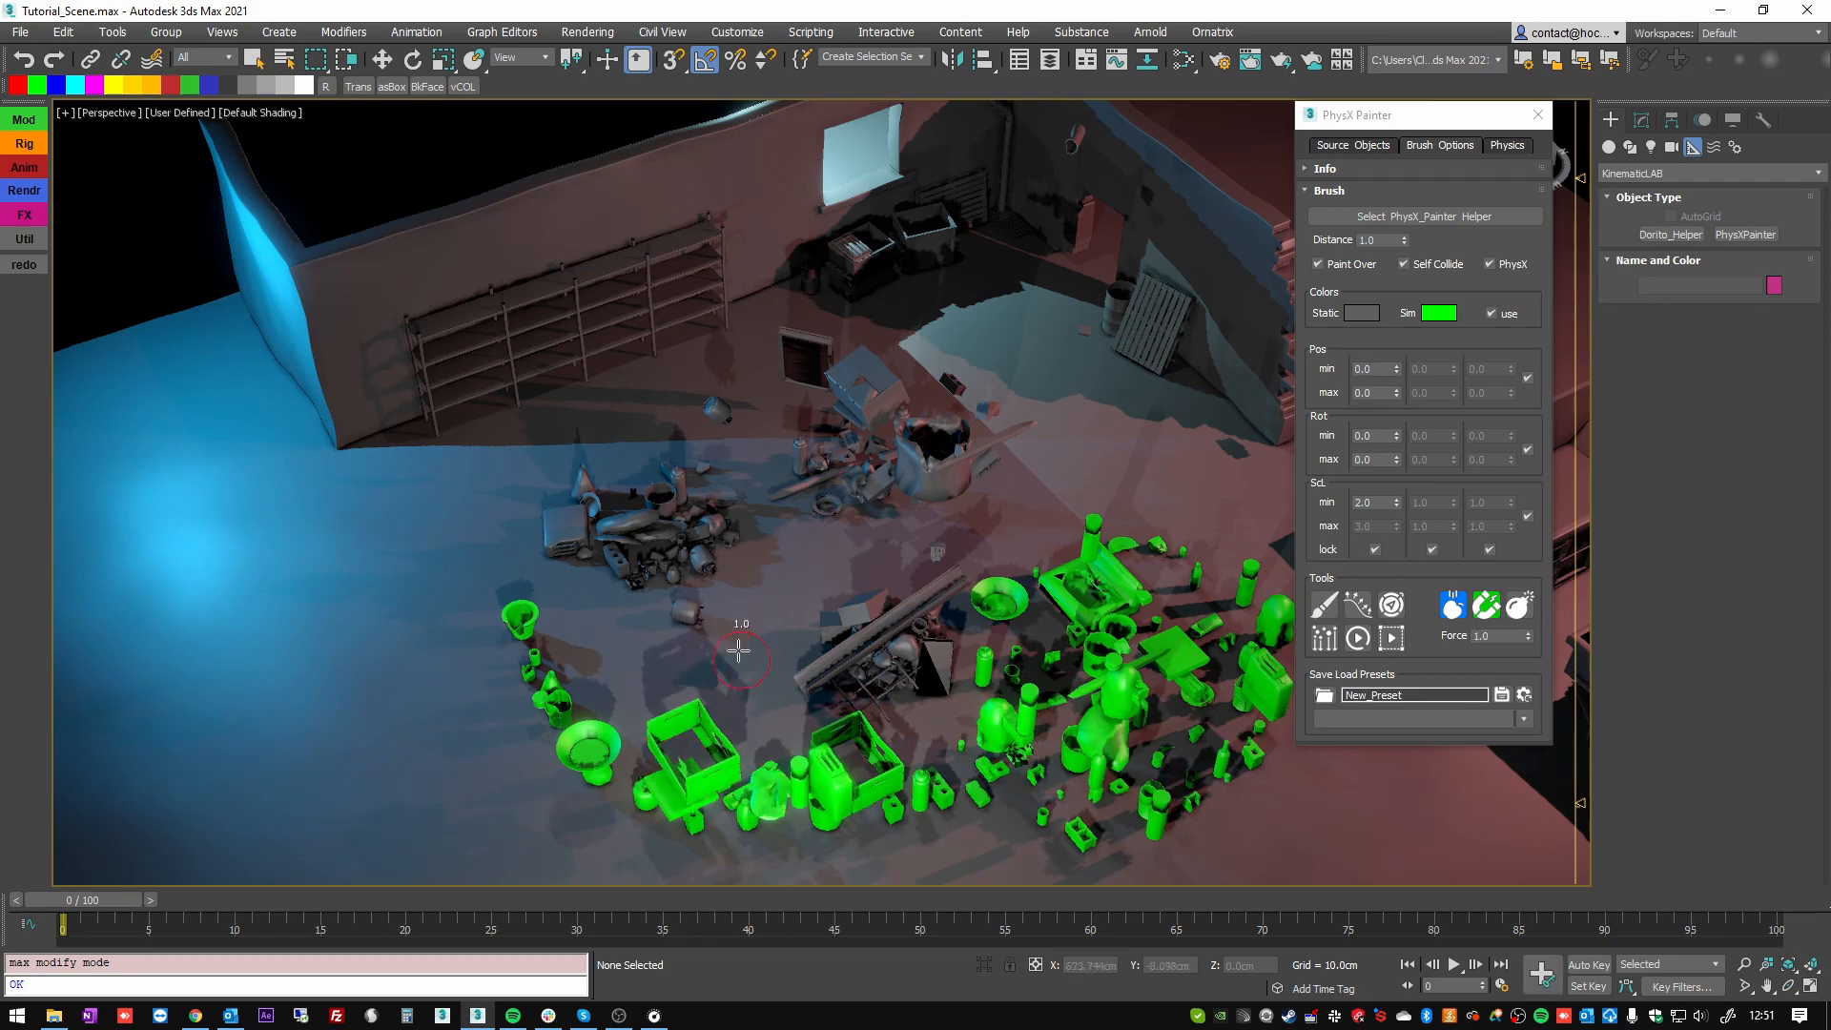
drag(957, 694, 986, 700)
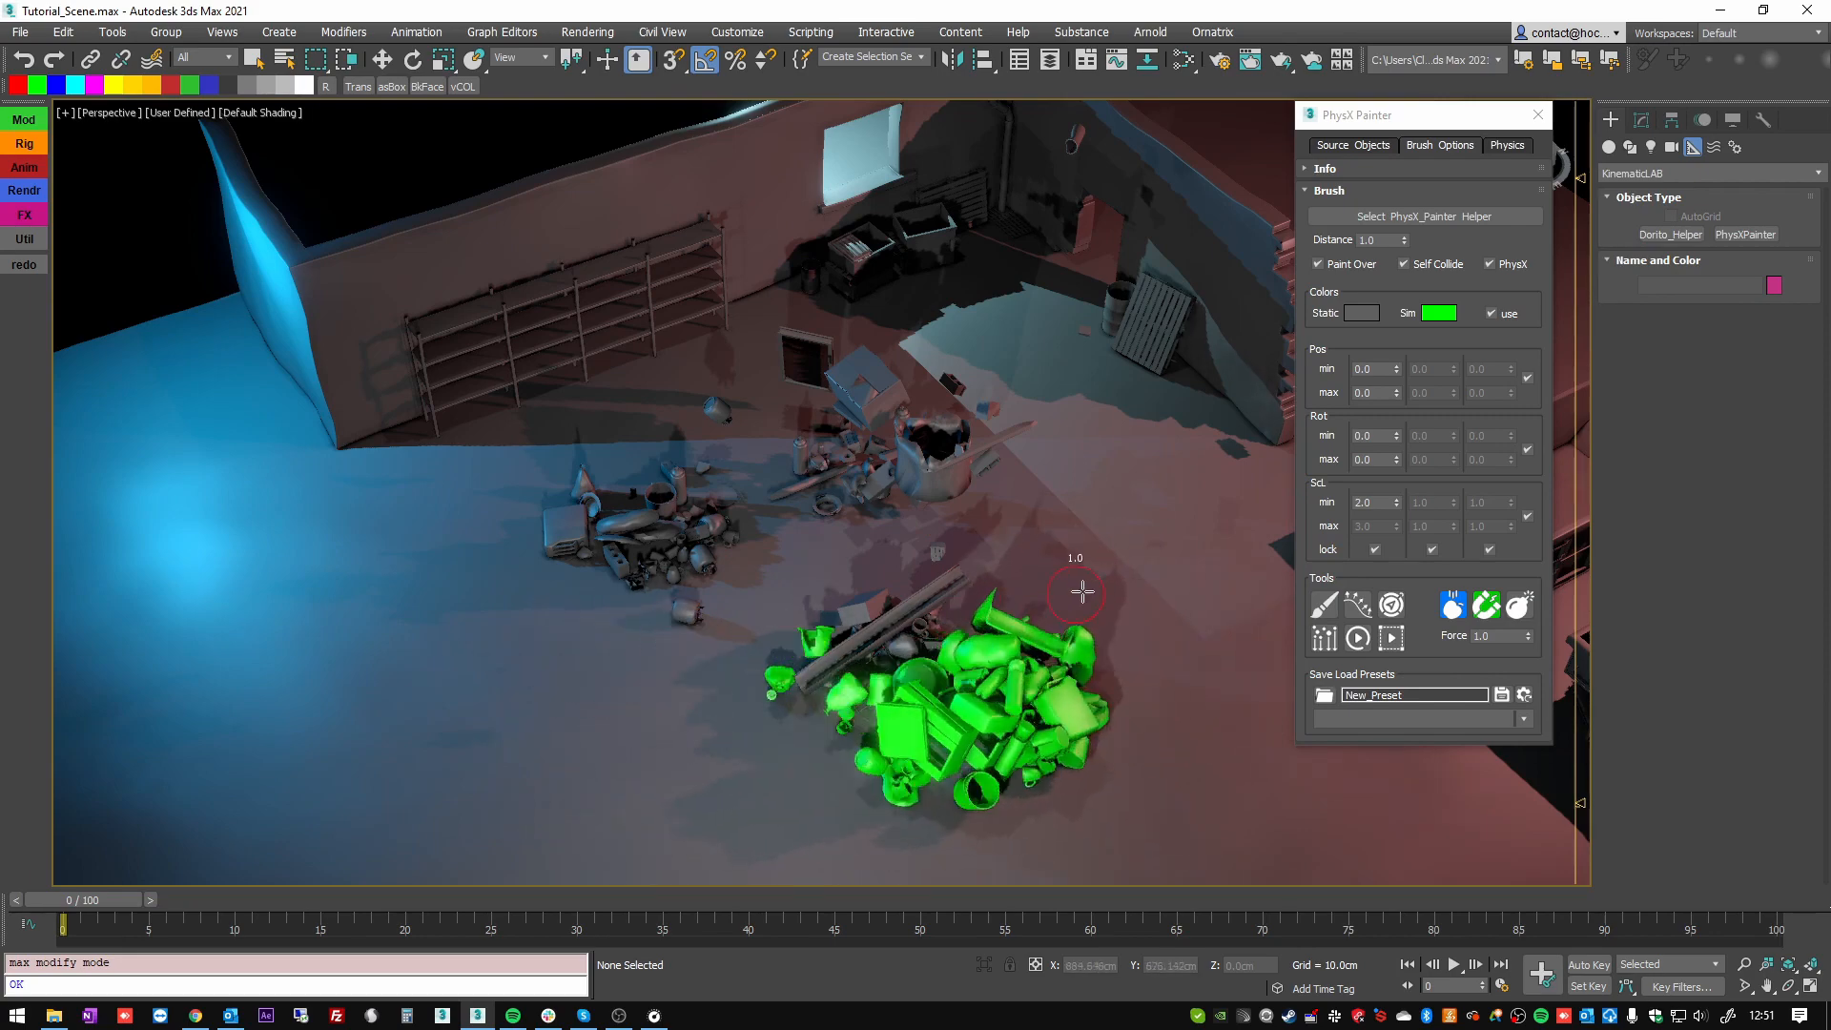
- Set the Attract force to 0.4 and paint large items such as tires and furniture over the foreground heap
alt+middle_drag(1133, 647, 806, 561)
scroll(806, 561, up, 2)
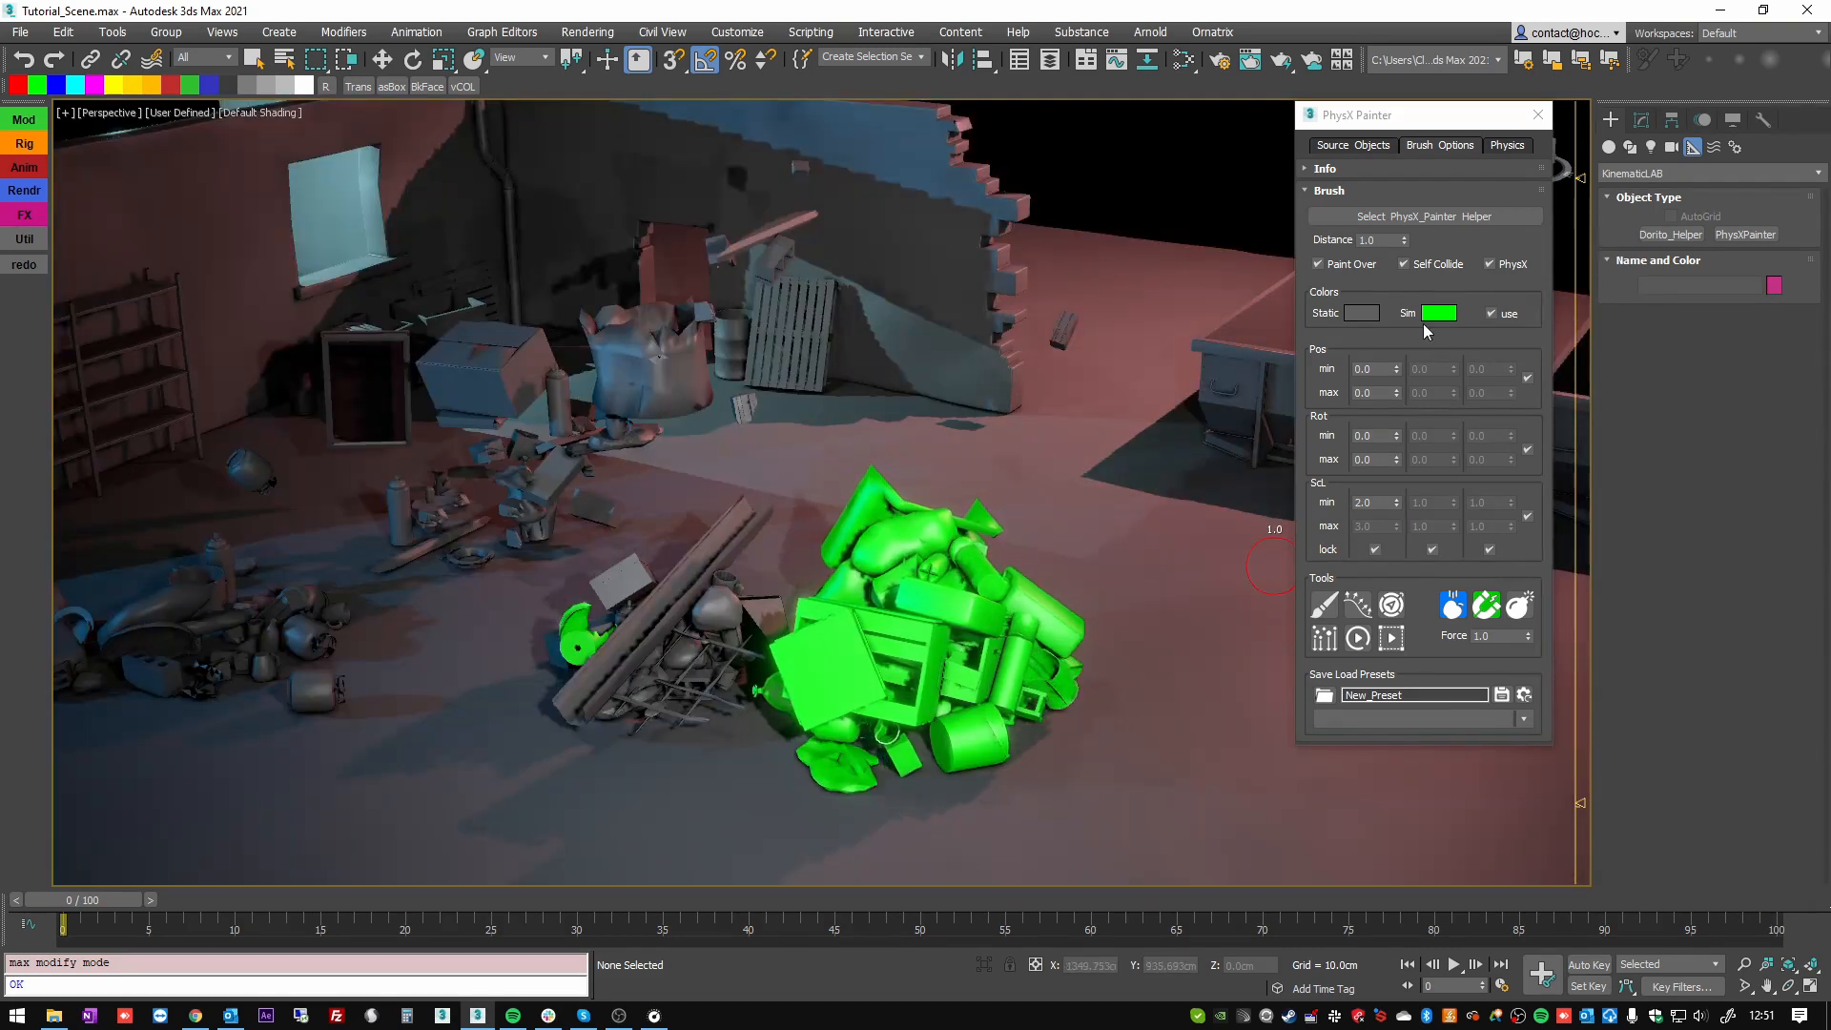
drag(1426, 122, 1447, 130)
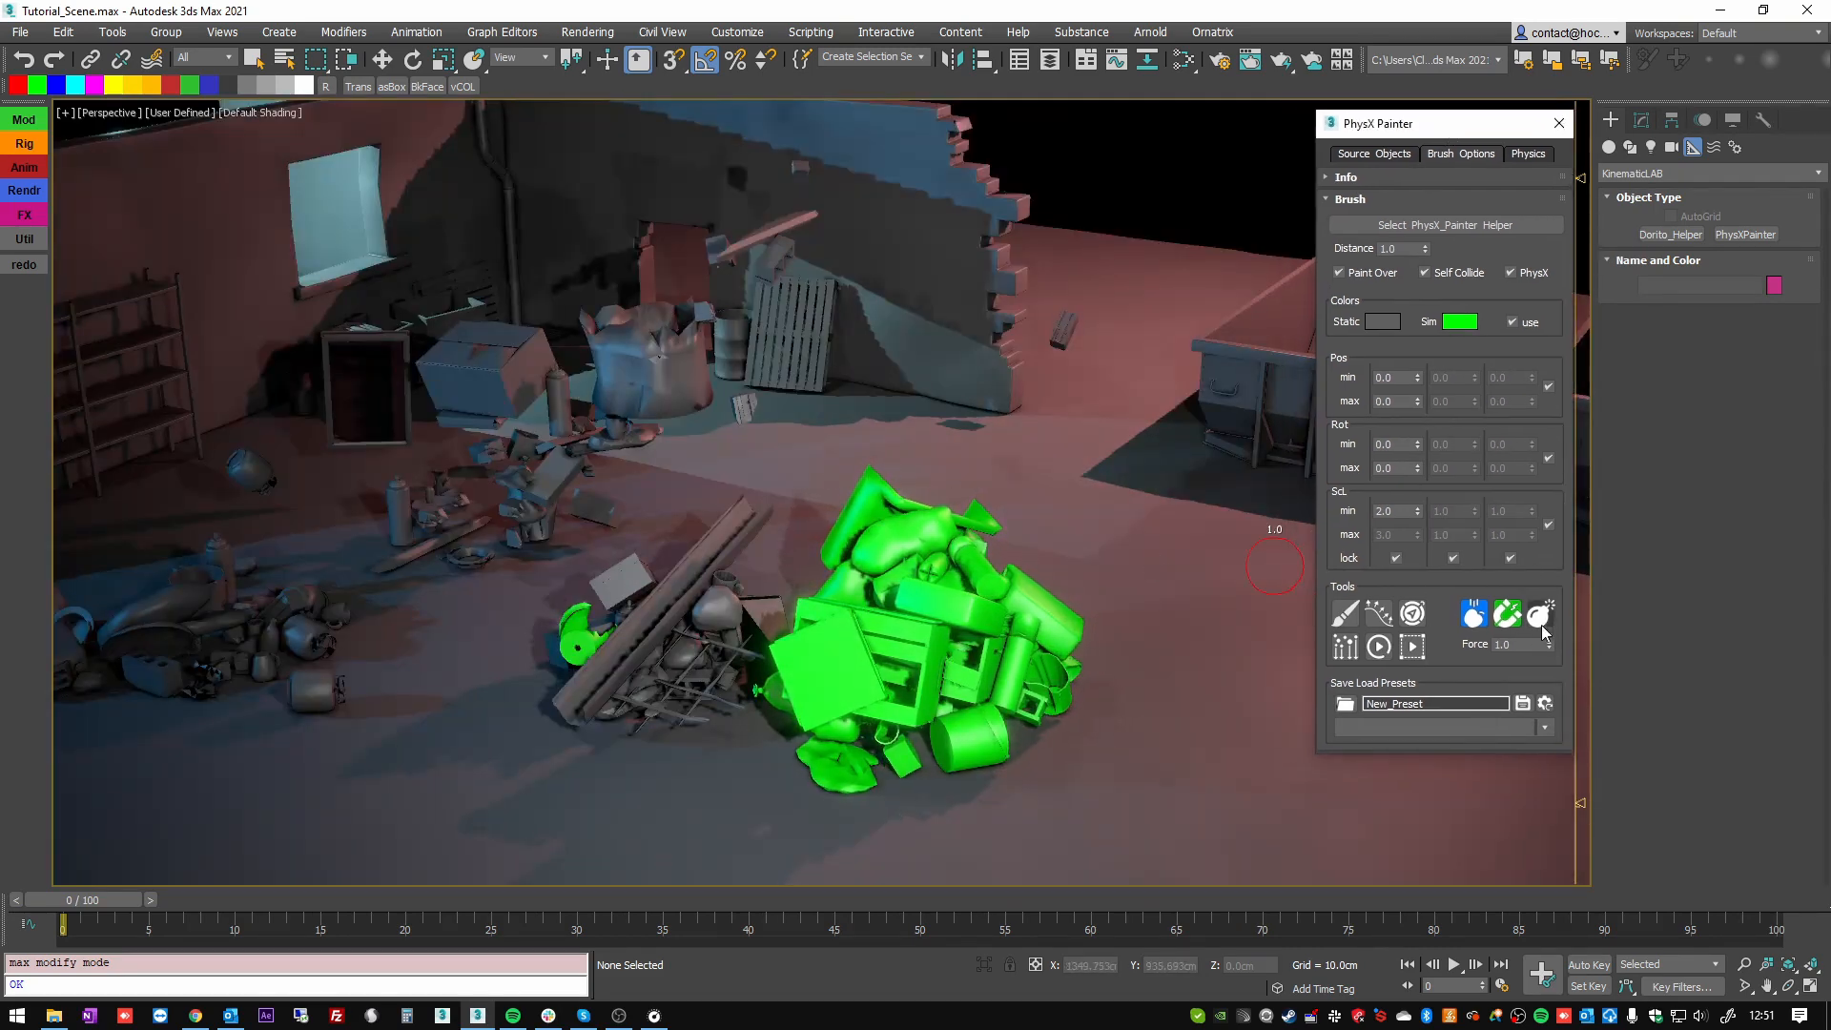
mouse_move(1549, 645)
mouse_down()
mouse_move(1547, 620)
mouse_move(1545, 672)
mouse_move(1532, 648)
mouse_up()
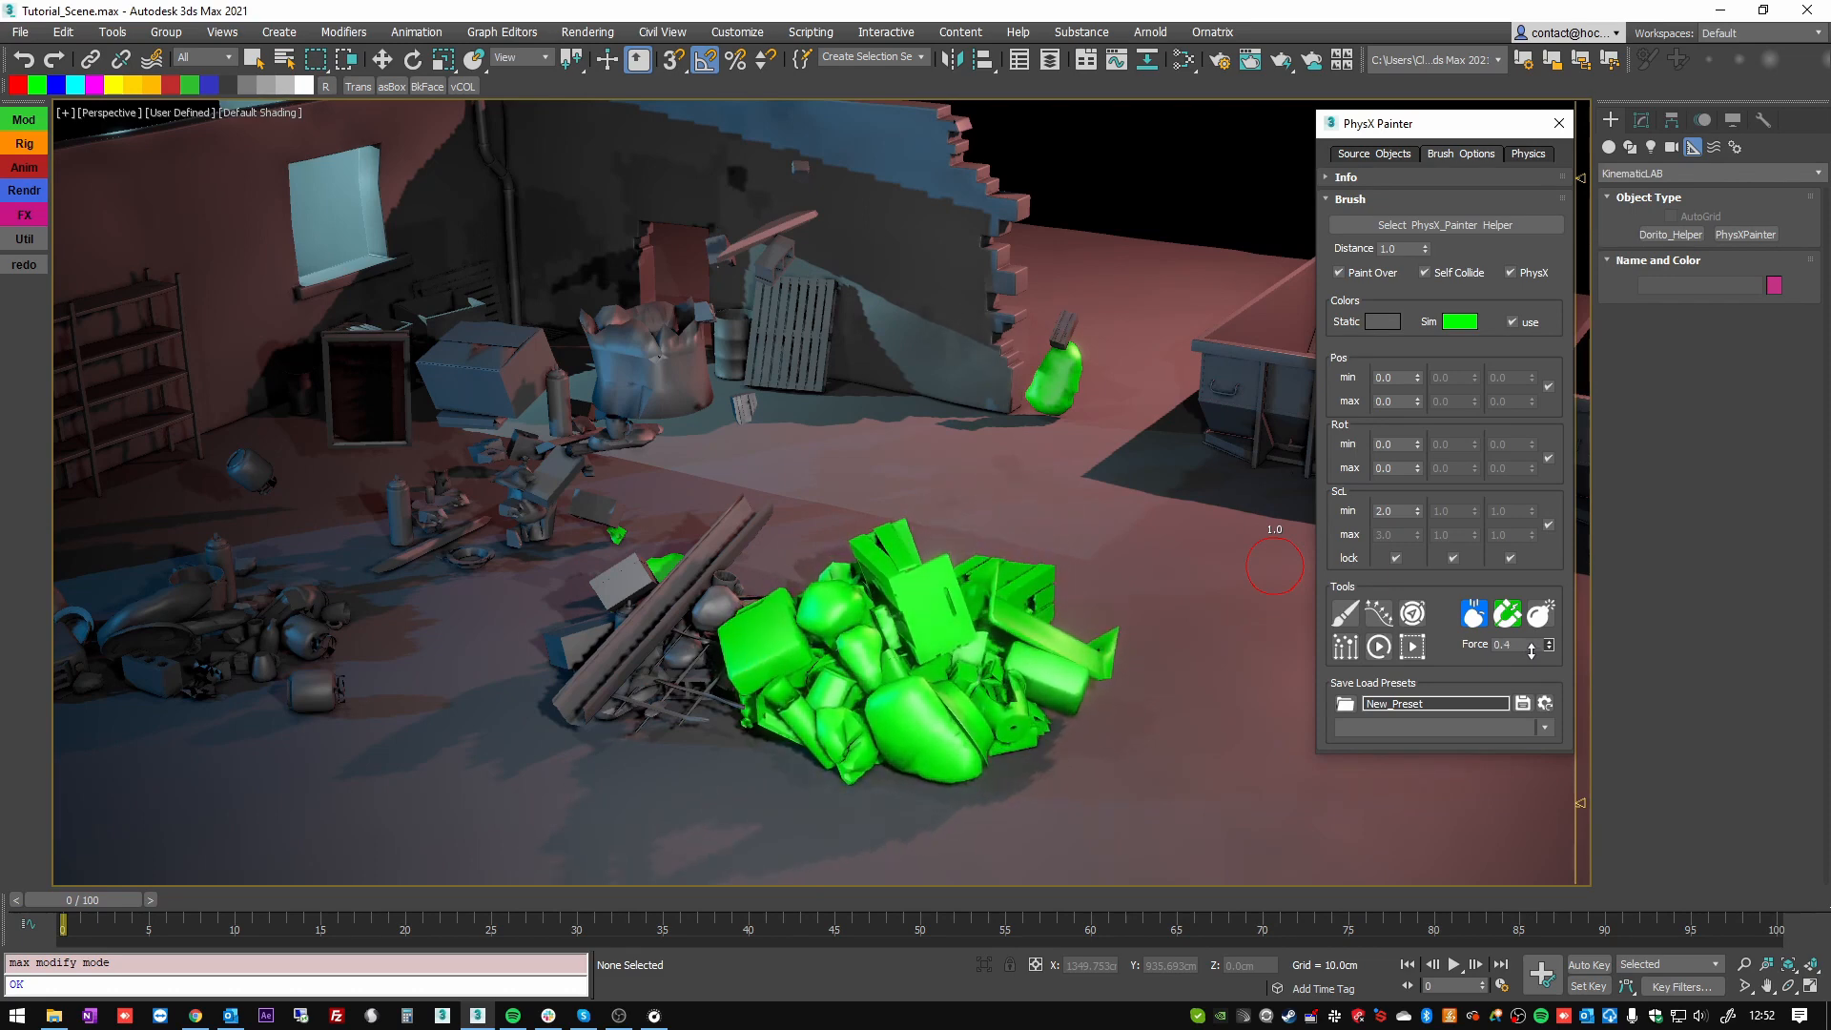
mouse_move(762, 618)
mouse_down()
mouse_move(744, 620)
mouse_move(843, 620)
mouse_up()
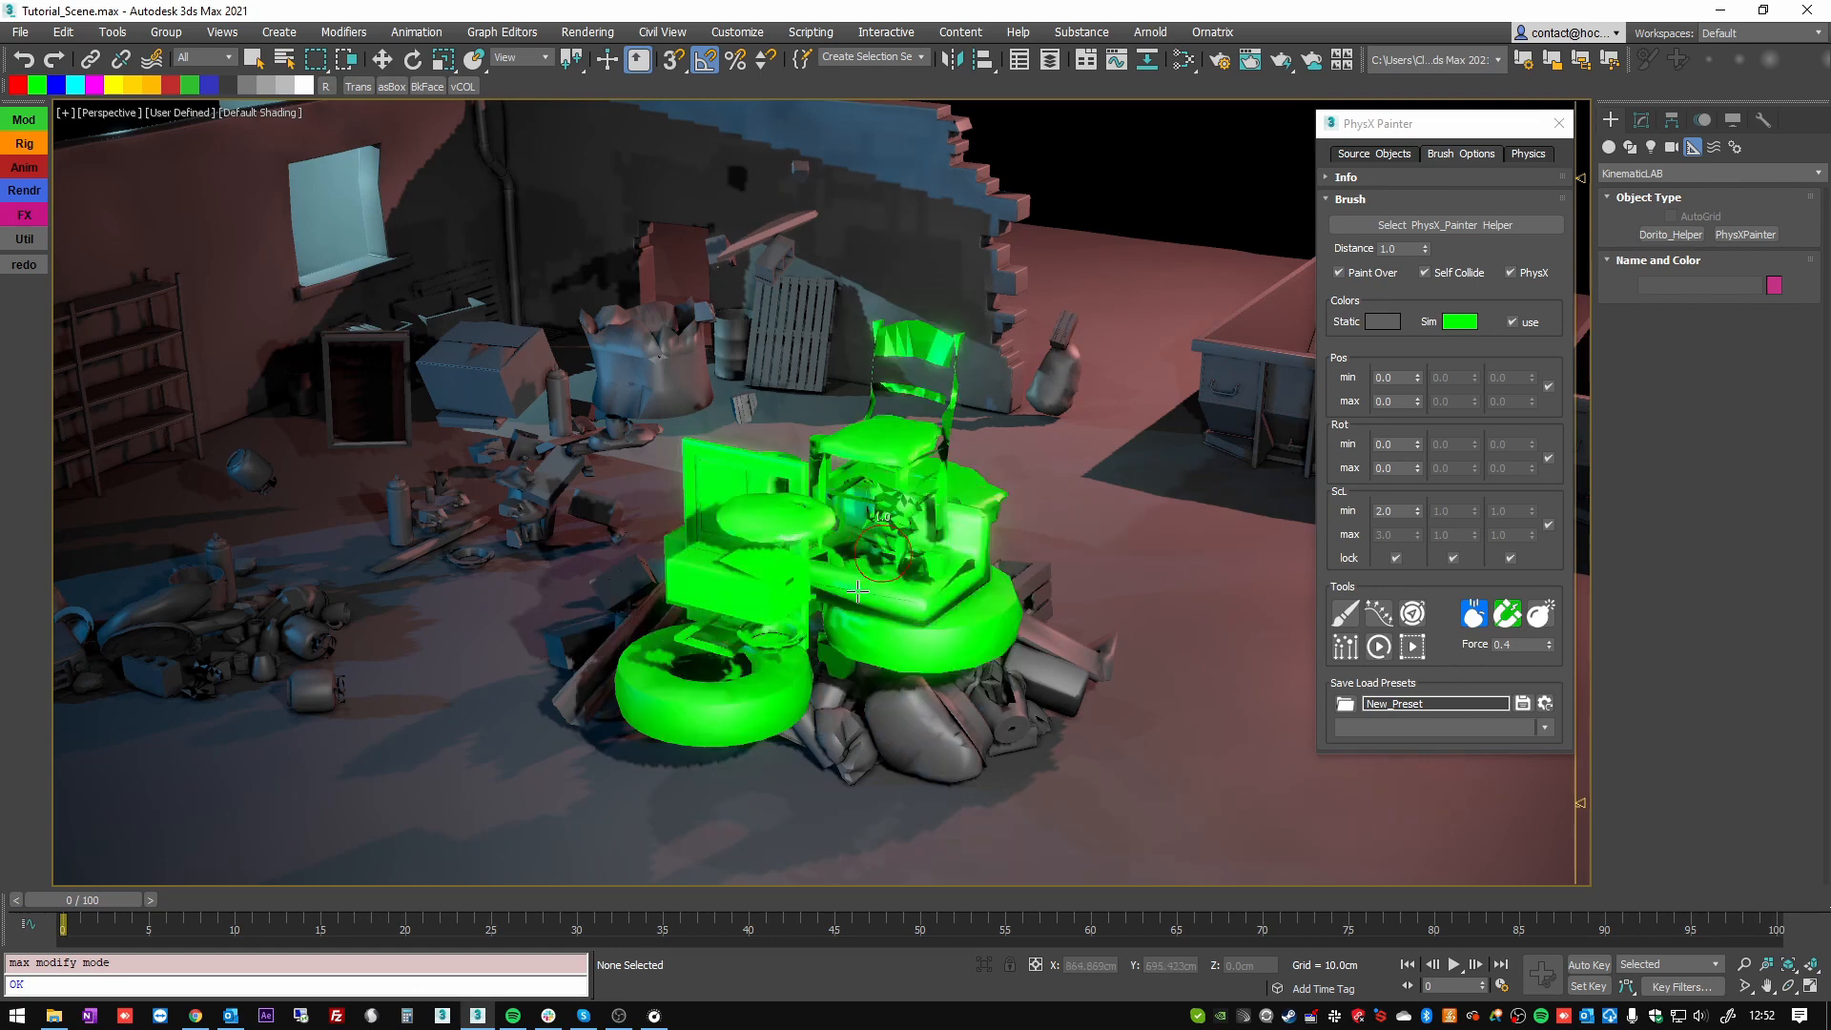
drag(920, 508, 858, 630)
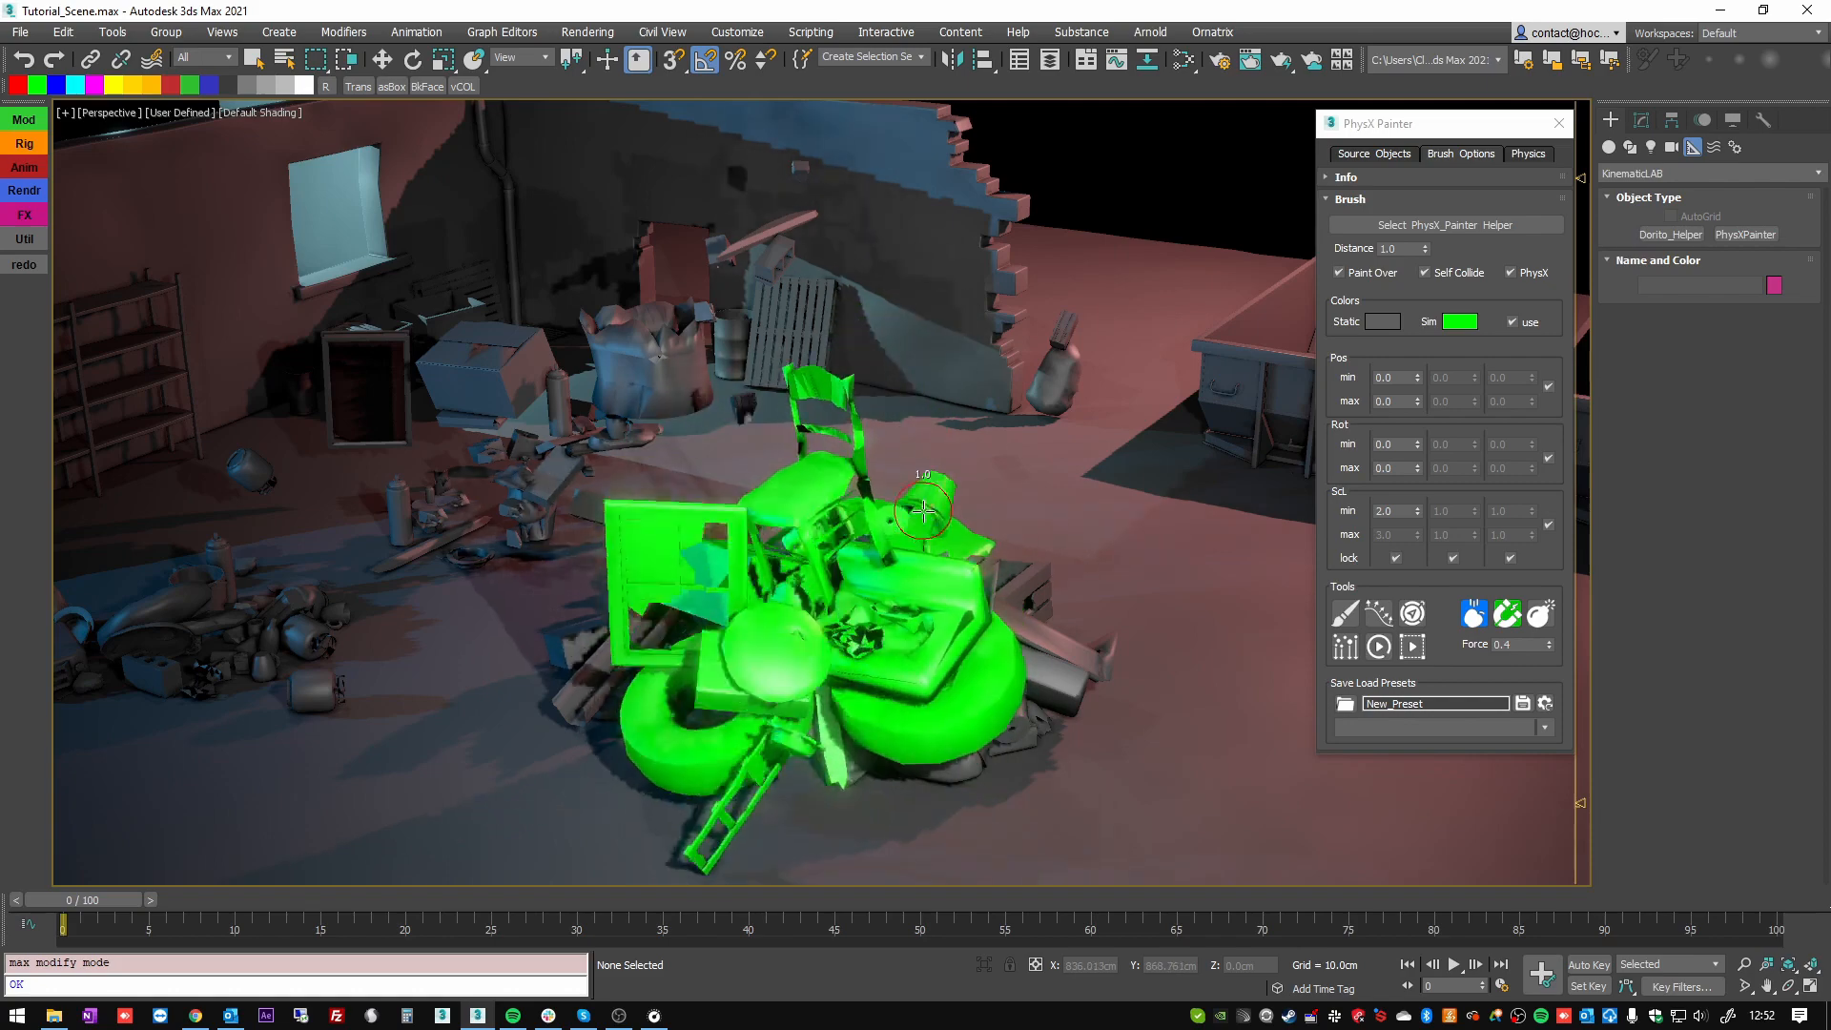
mouse_move(1039, 575)
alt+middle_down()
mouse_move(982, 575)
mouse_move(1298, 606)
alt+middle_up()
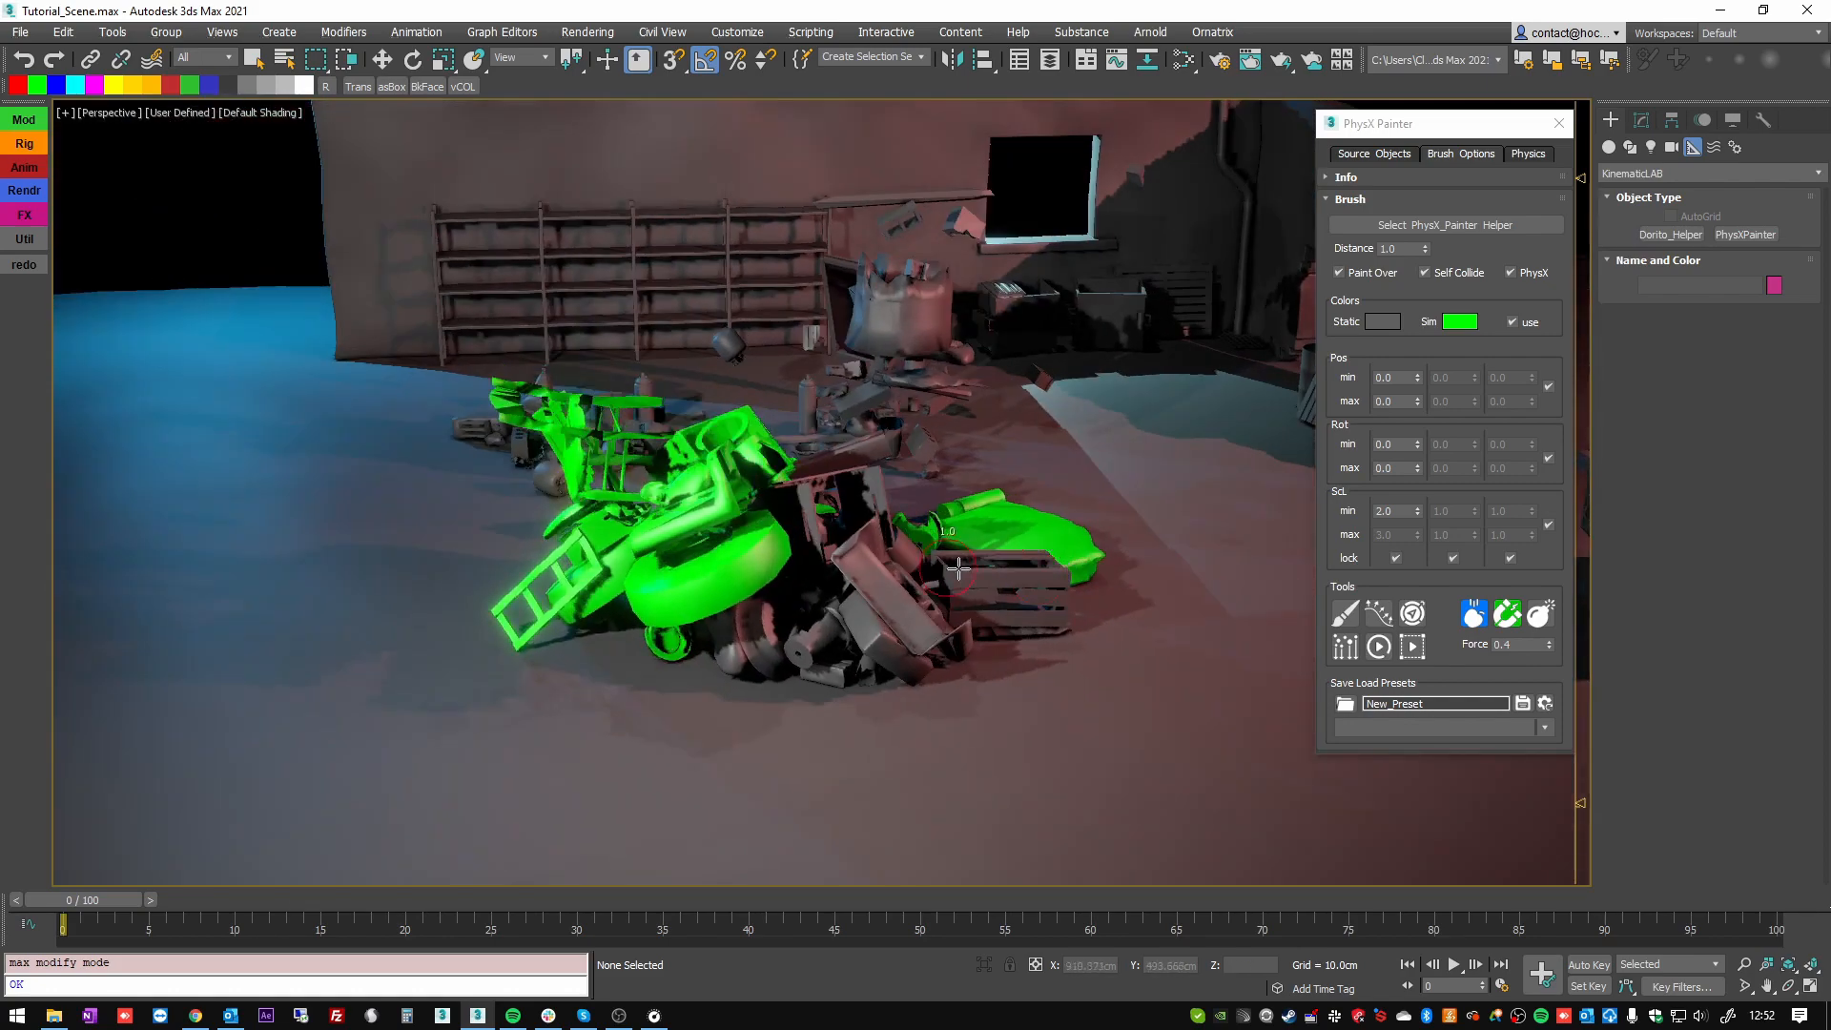
- Reset the Attract force to 0.0 and raise it in stages through 0.4 to 1.2, with the heap still simulating
right_click(1548, 646)
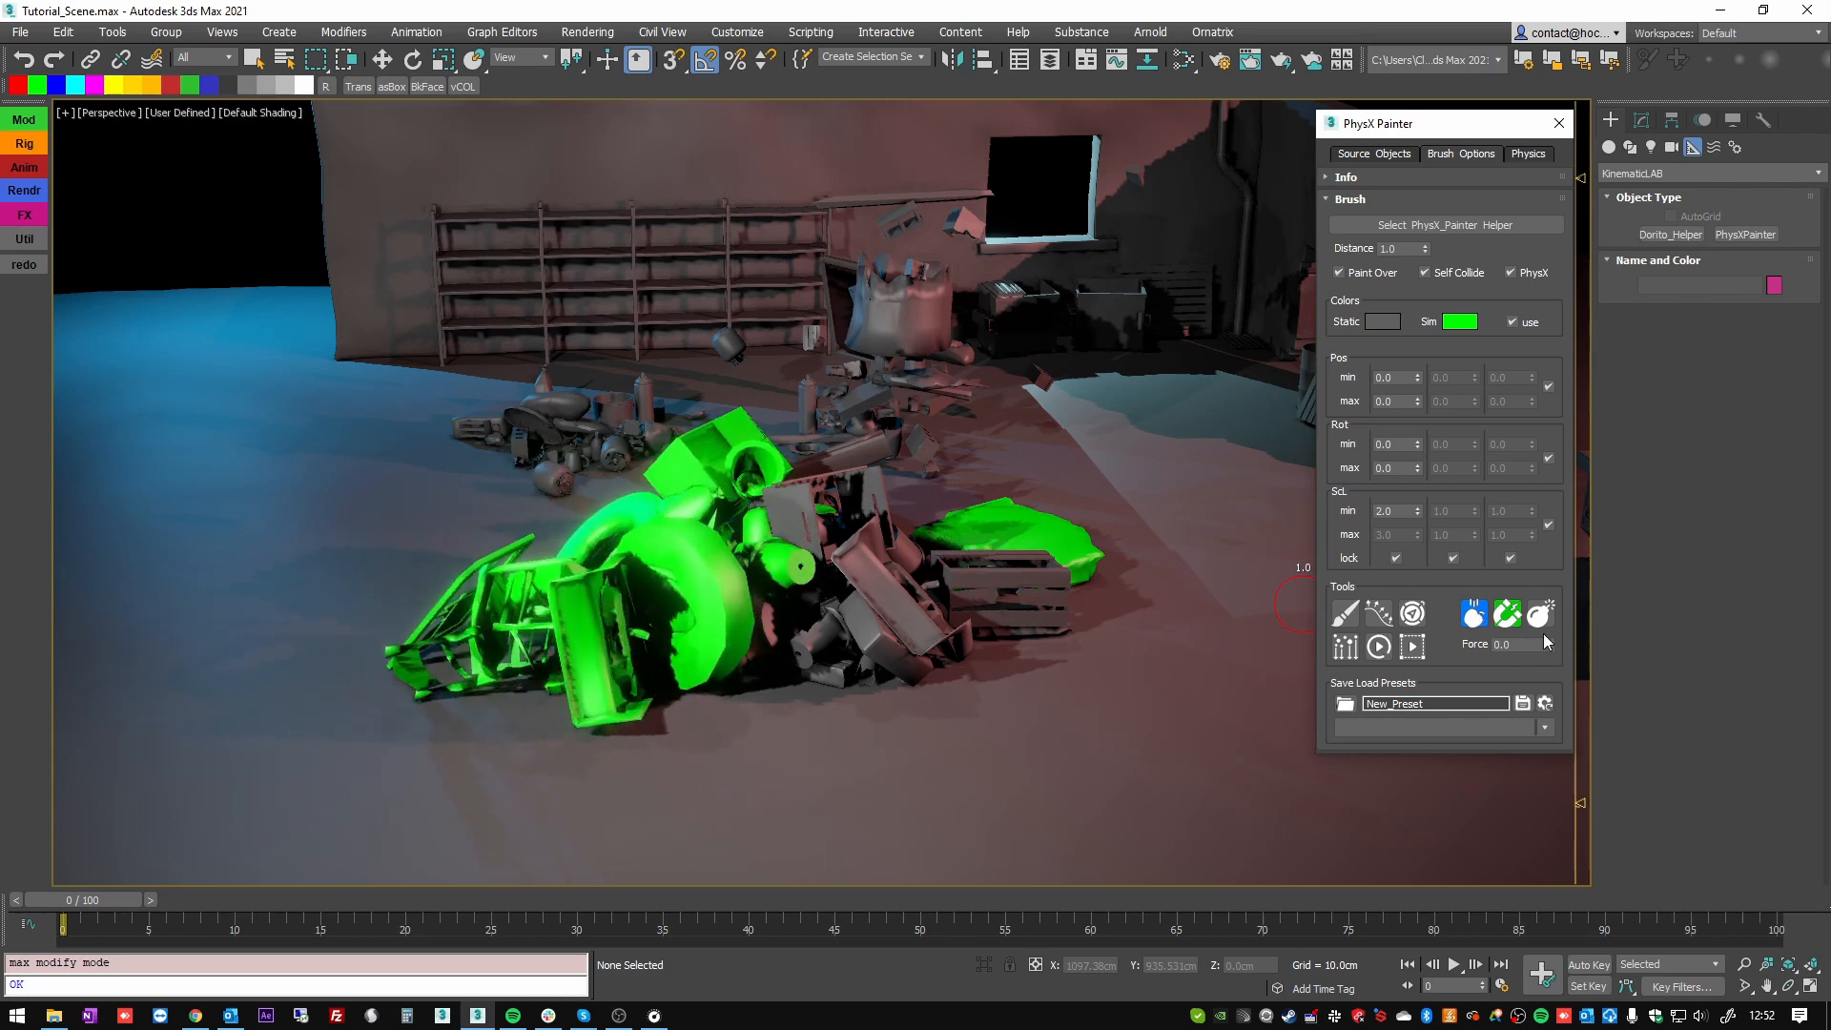
drag(1549, 641, 1544, 632)
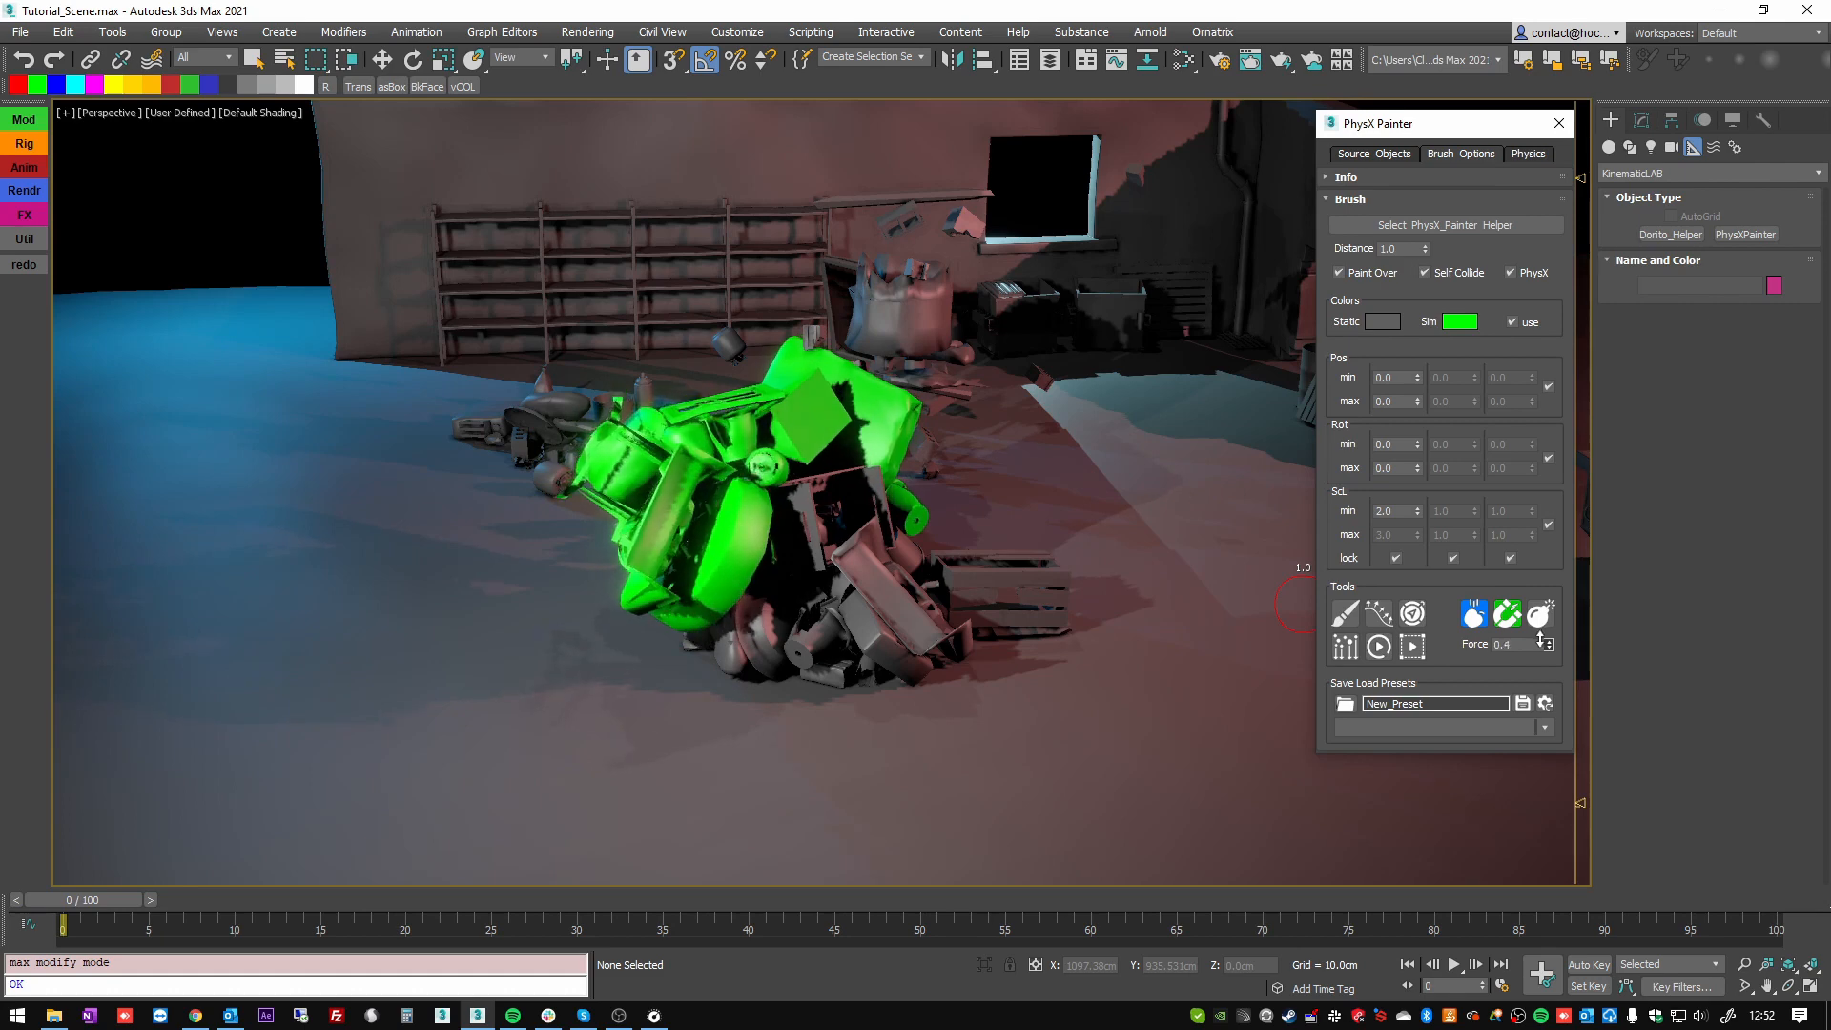
drag(1540, 645, 1539, 624)
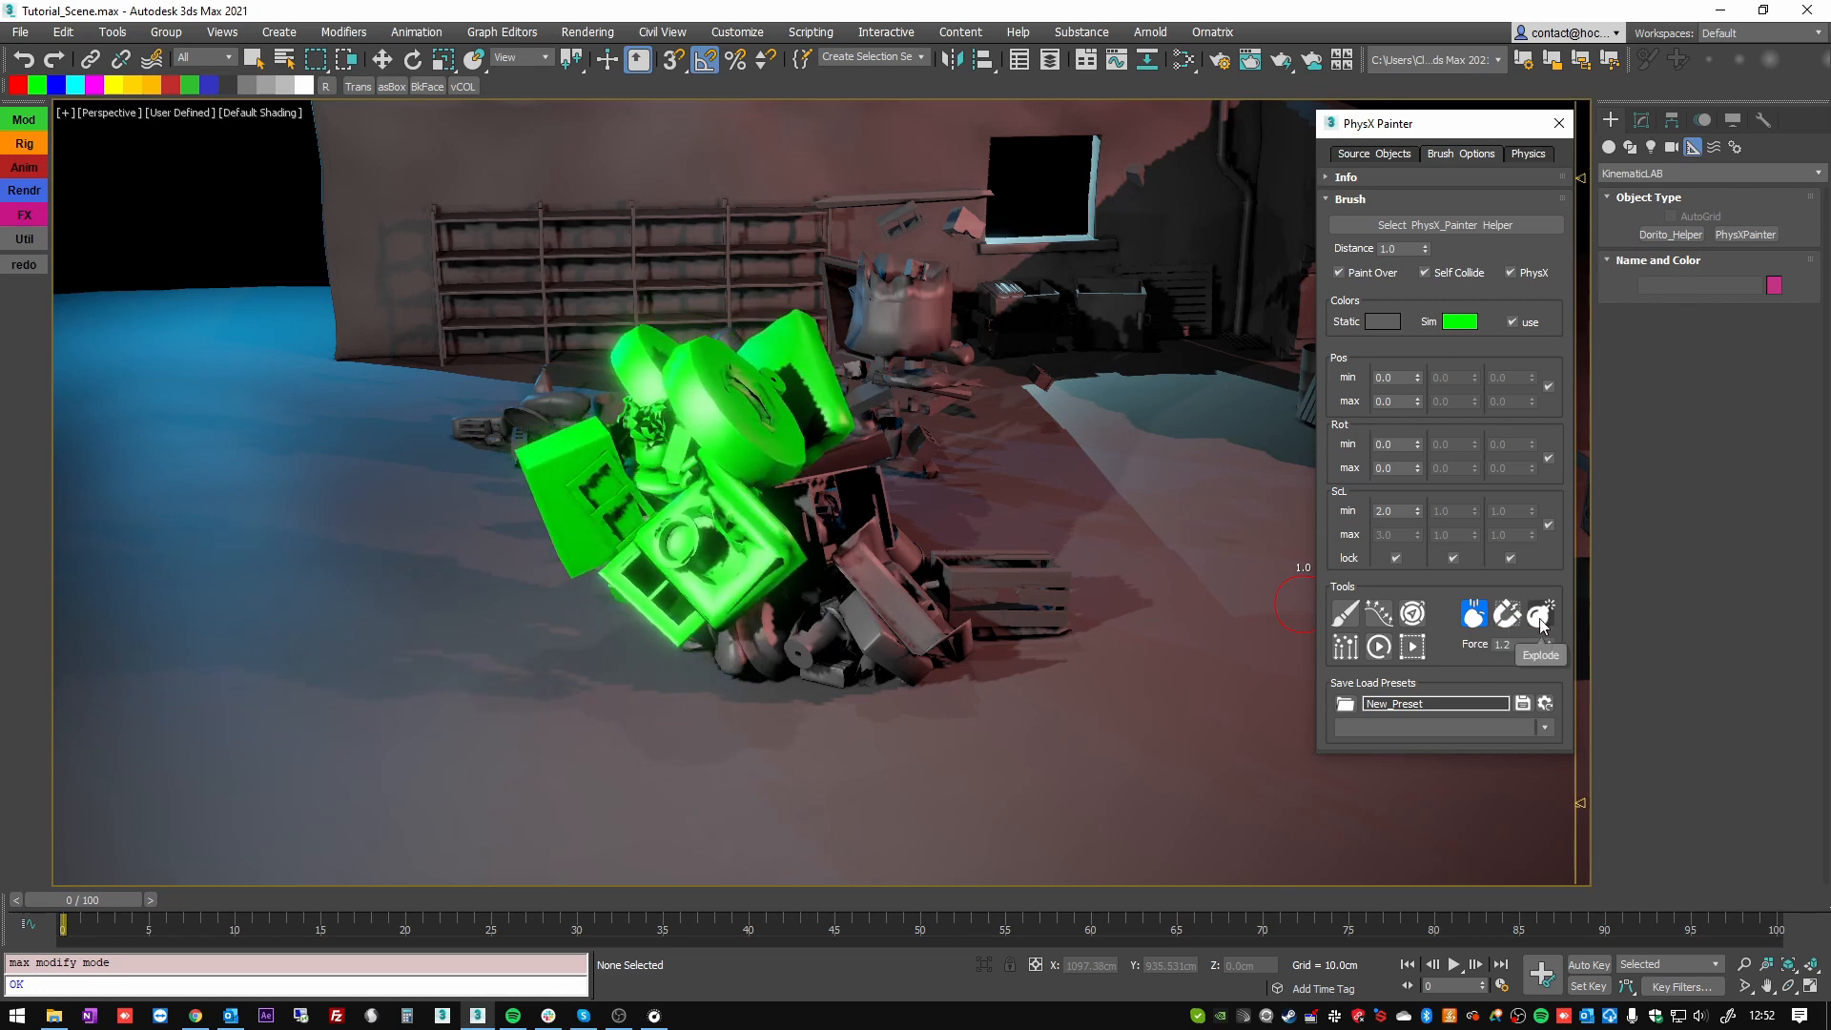
- Replace Attract with Explode at force 1.2 and paint debris on the open floor so the pieces scatter
mouse_move(877, 608)
alt+middle_down()
mouse_move(932, 576)
mouse_move(930, 653)
alt+middle_up()
scroll(932, 580, down, 3)
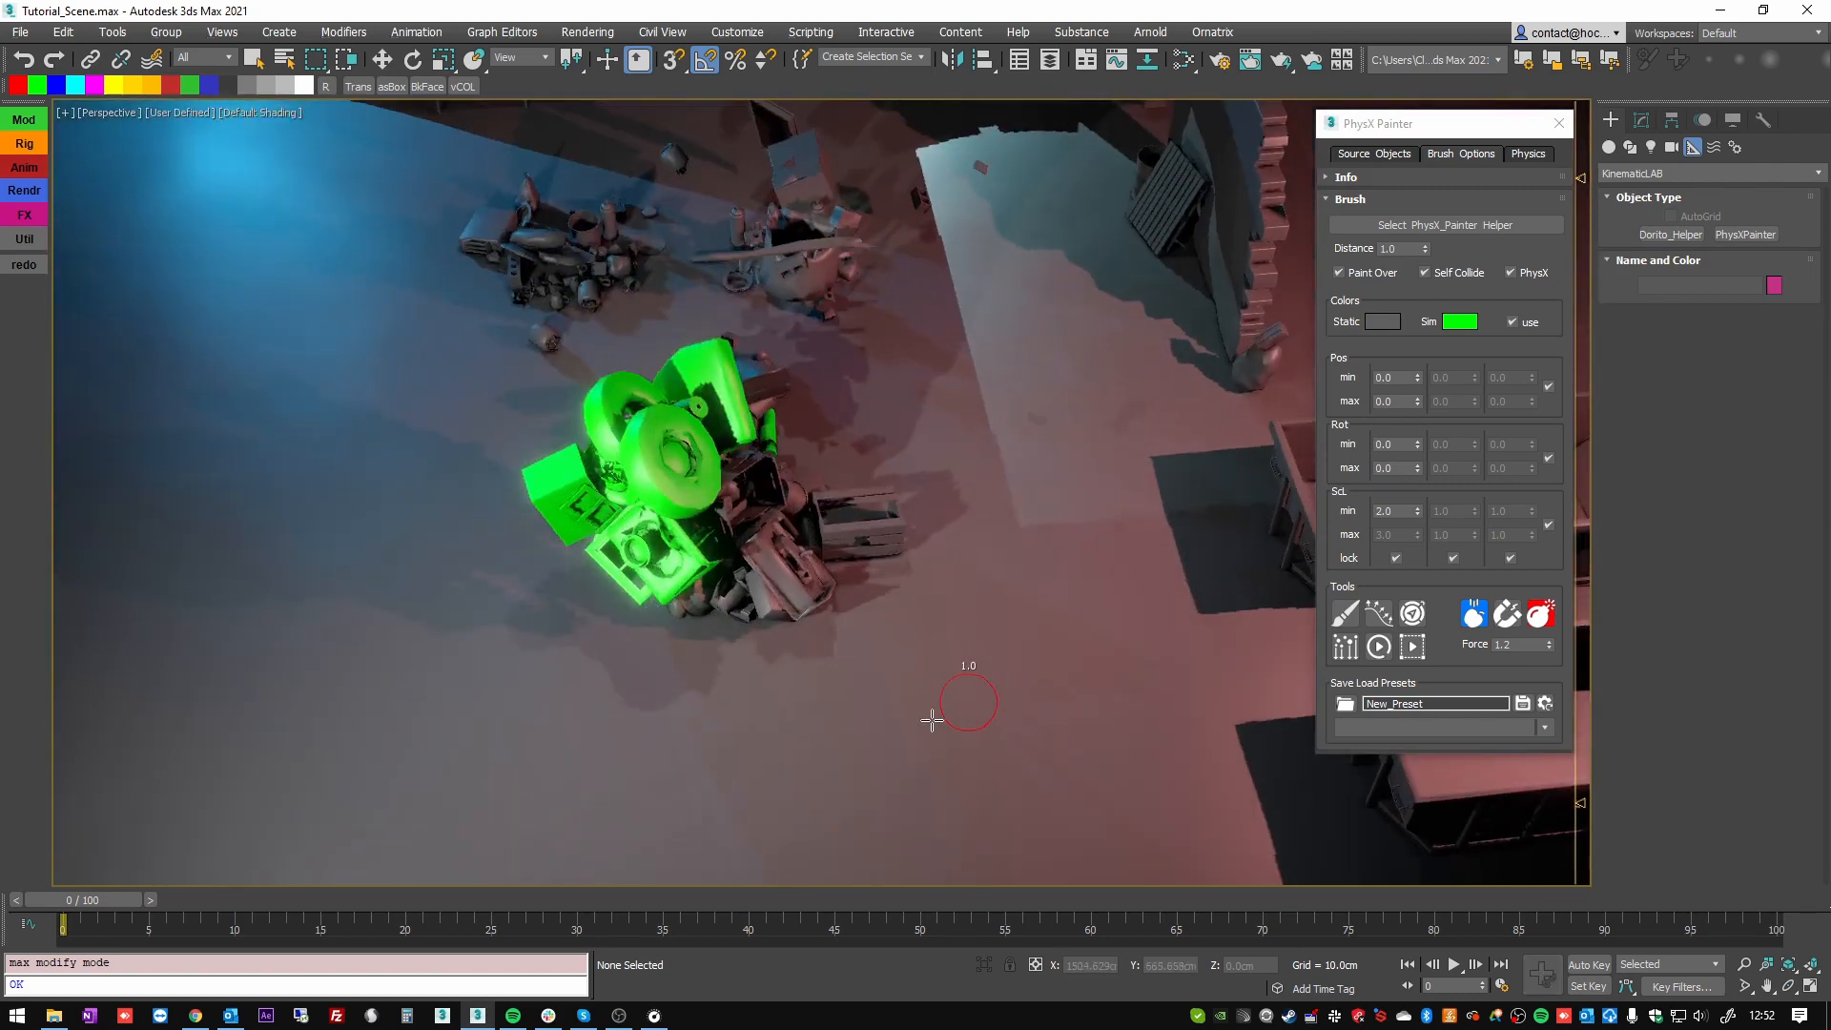
mouse_move(932, 720)
mouse_down()
mouse_move(1034, 667)
mouse_move(887, 730)
mouse_move(969, 698)
mouse_move(930, 787)
mouse_move(930, 718)
mouse_up()
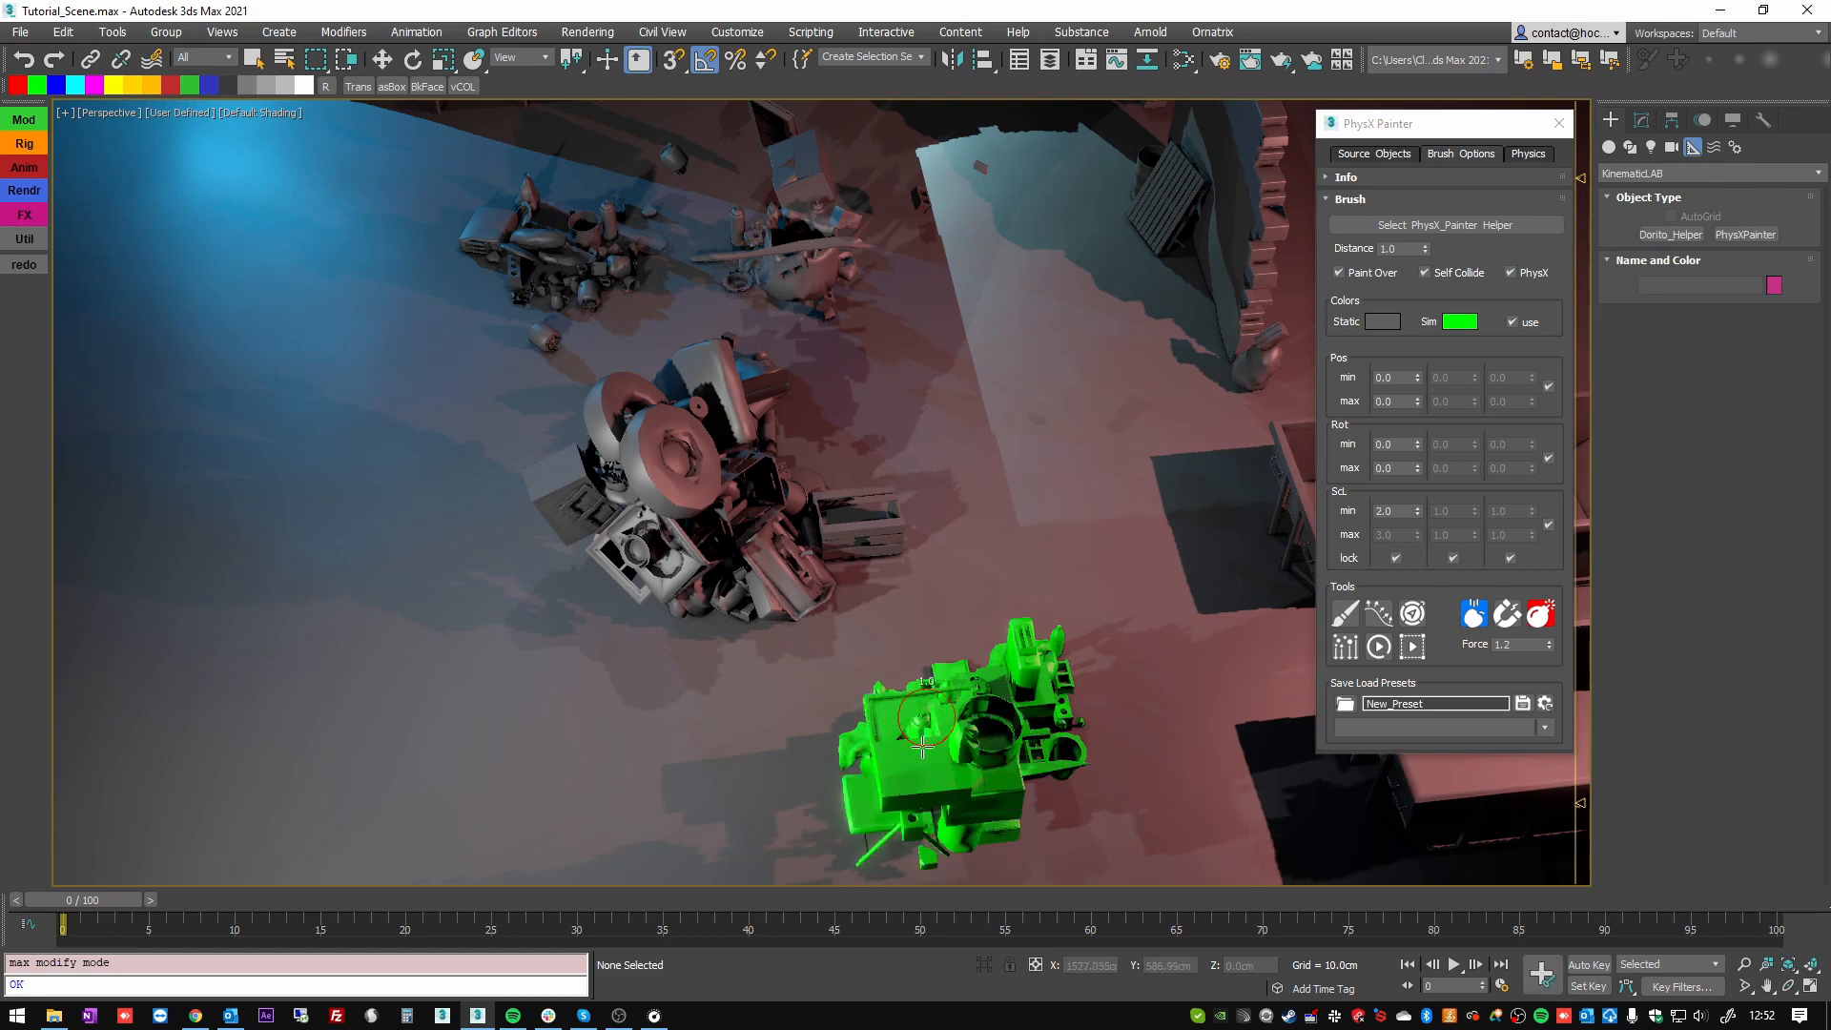
click(1060, 652)
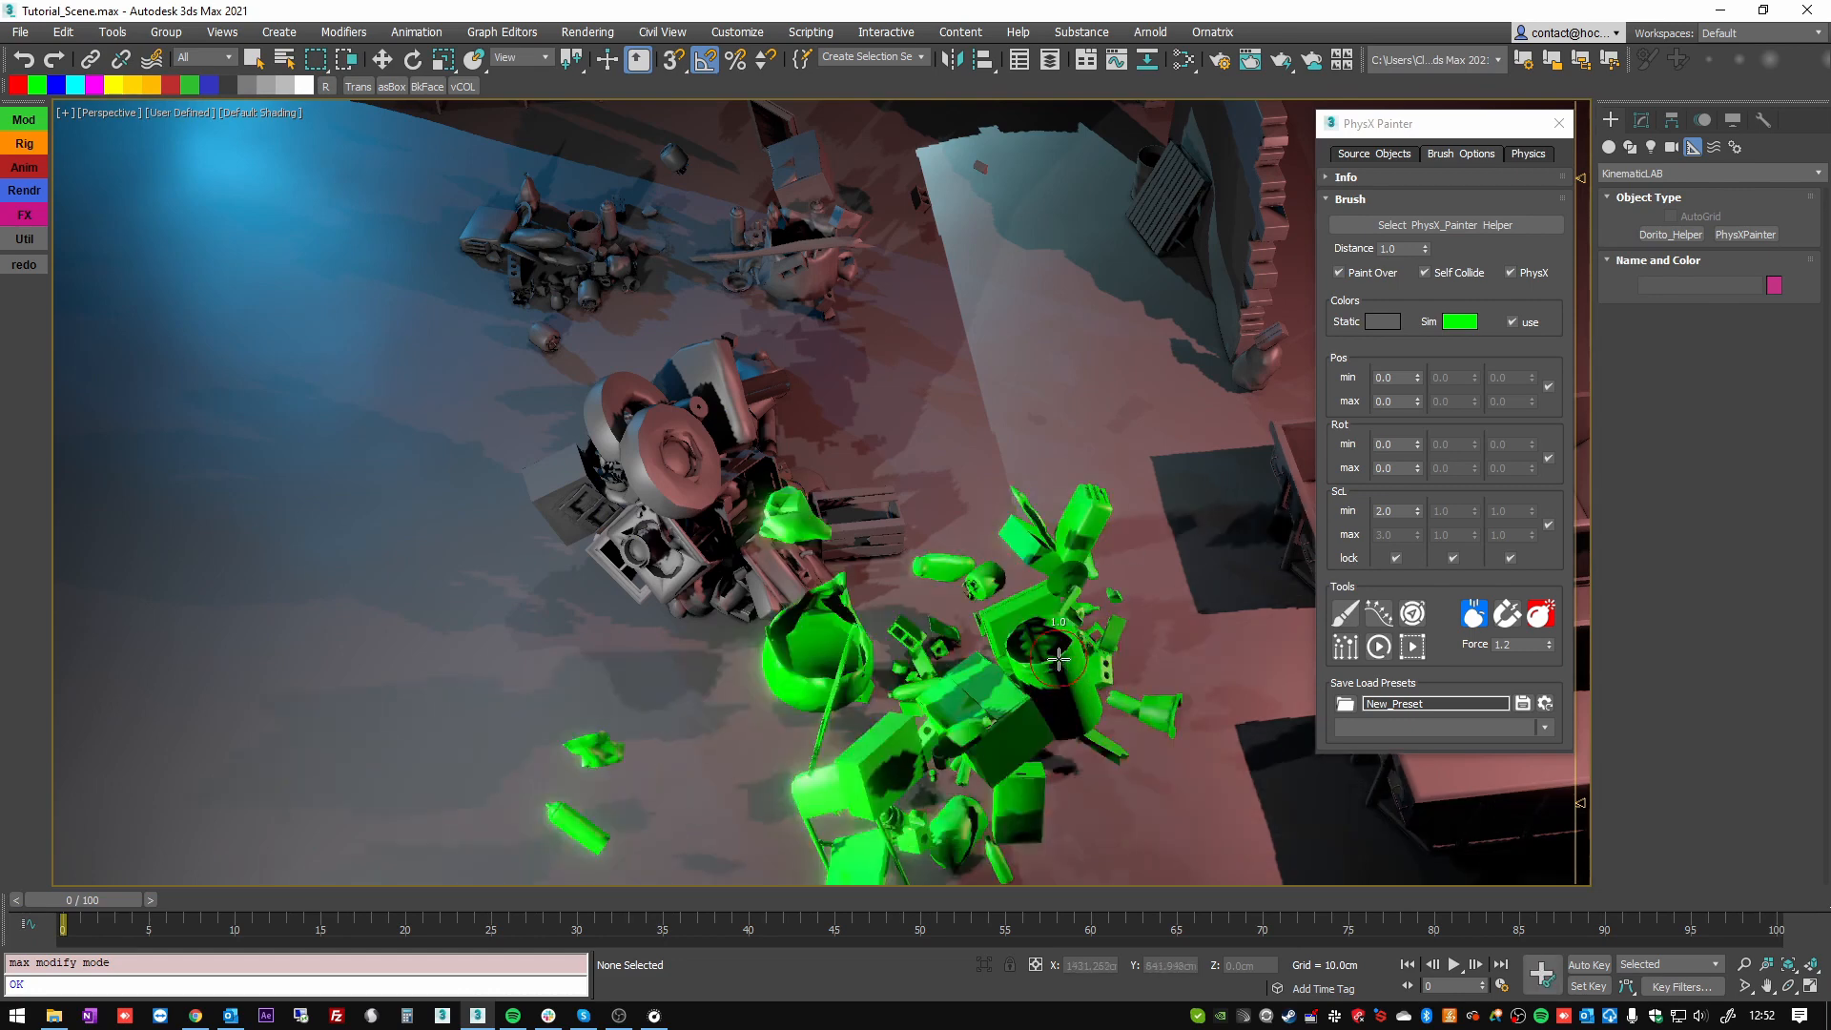
scroll(1011, 644, down, 5)
alt+middle_drag(1011, 644, 994, 566)
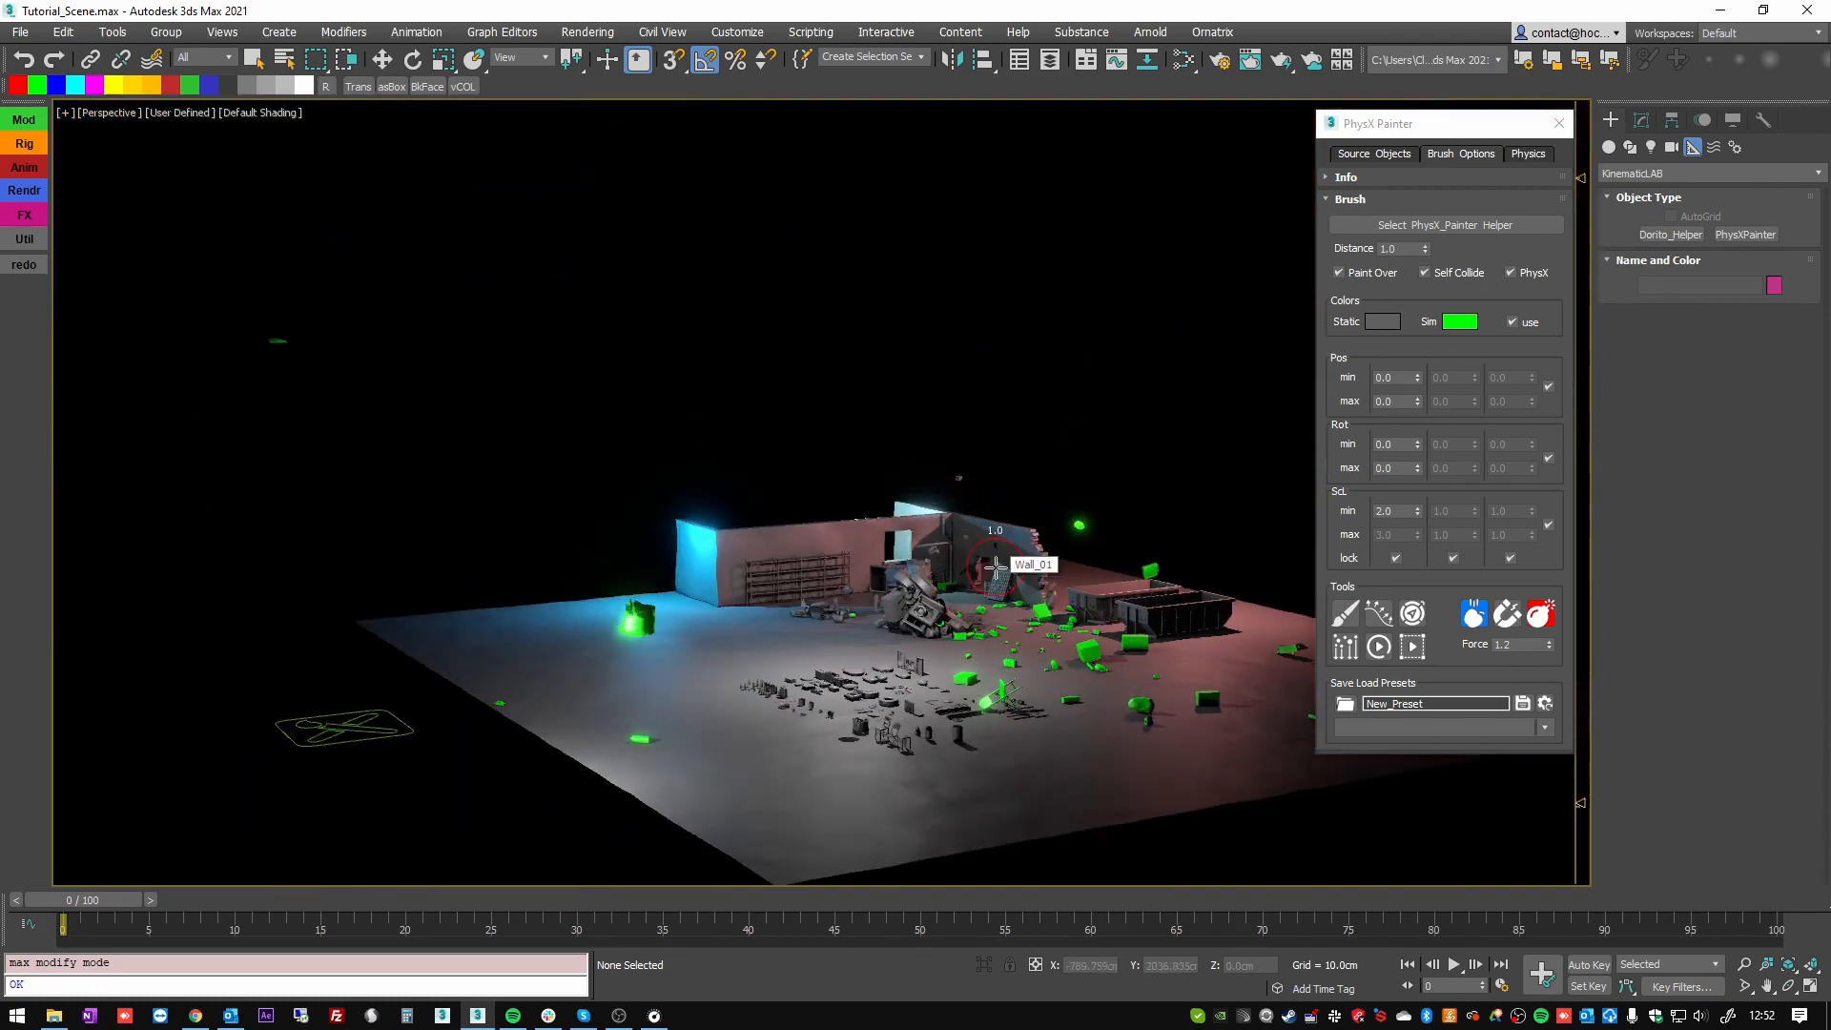
- Paint exploding debris in the corner of the brick room at force 1.2
scroll(968, 582, up, 8)
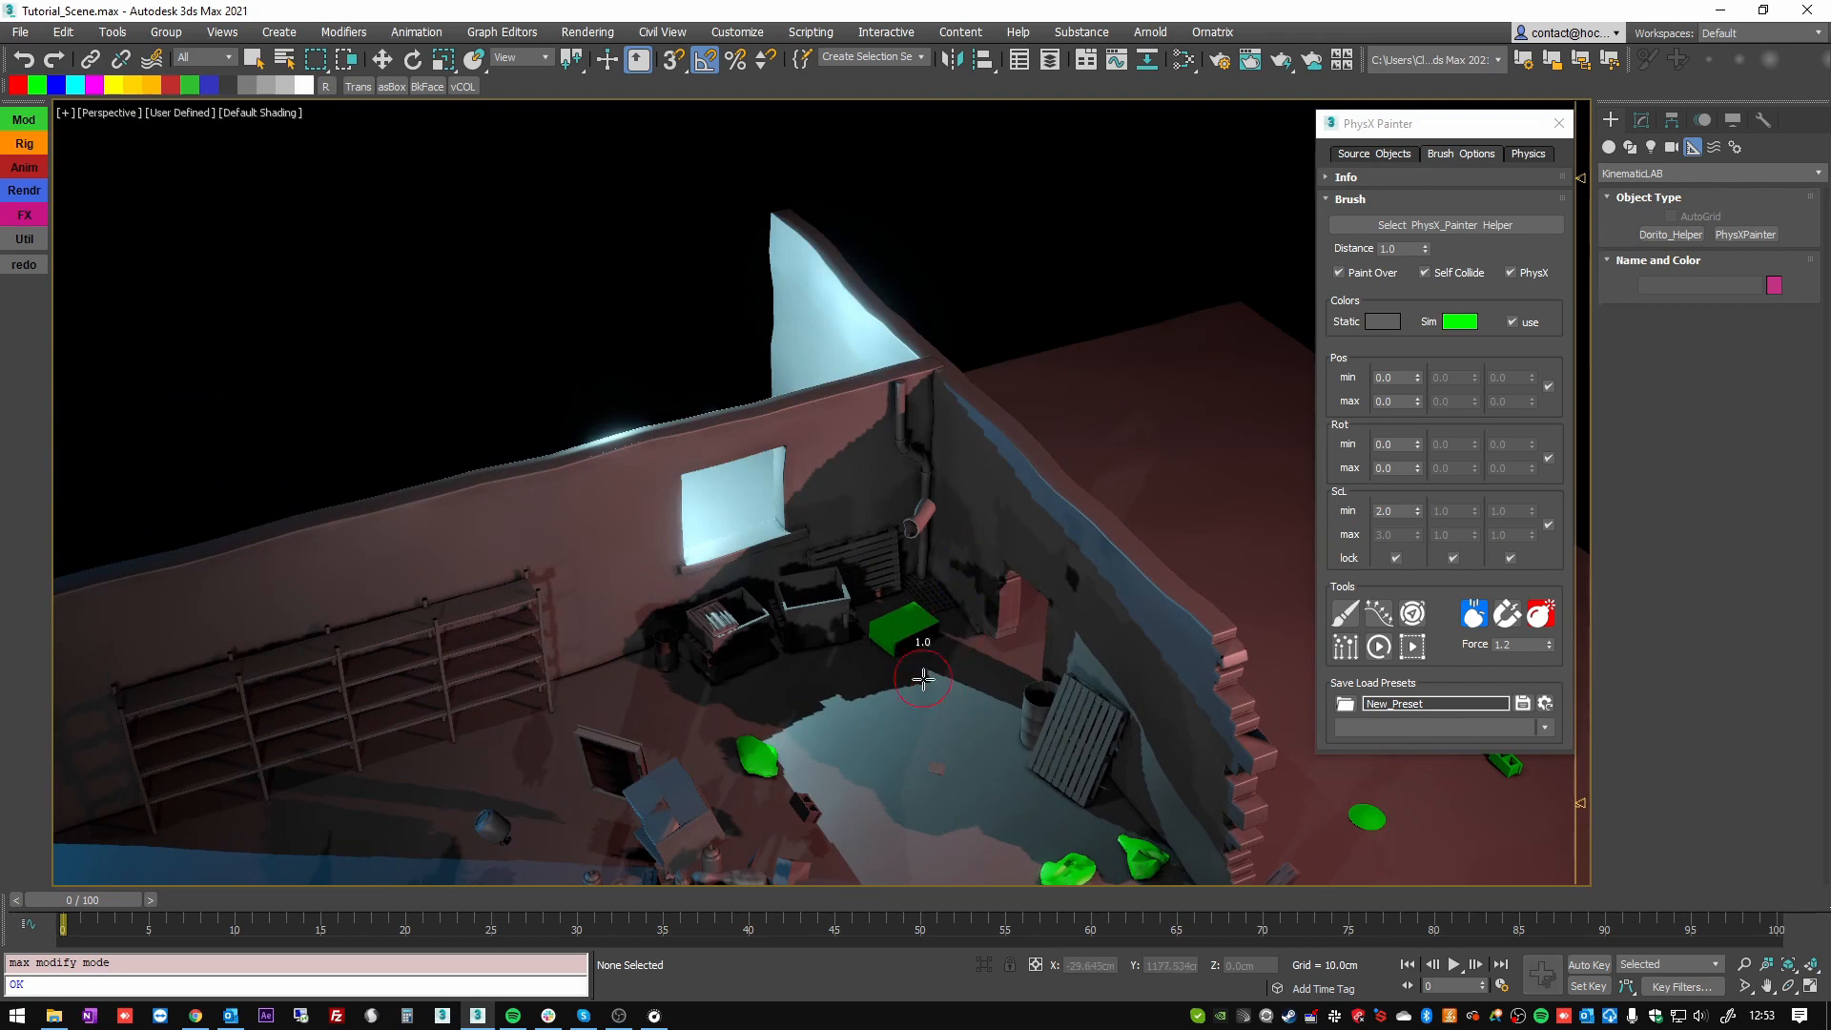
mouse_move(923, 679)
mouse_down()
mouse_move(830, 687)
mouse_move(863, 706)
mouse_up()
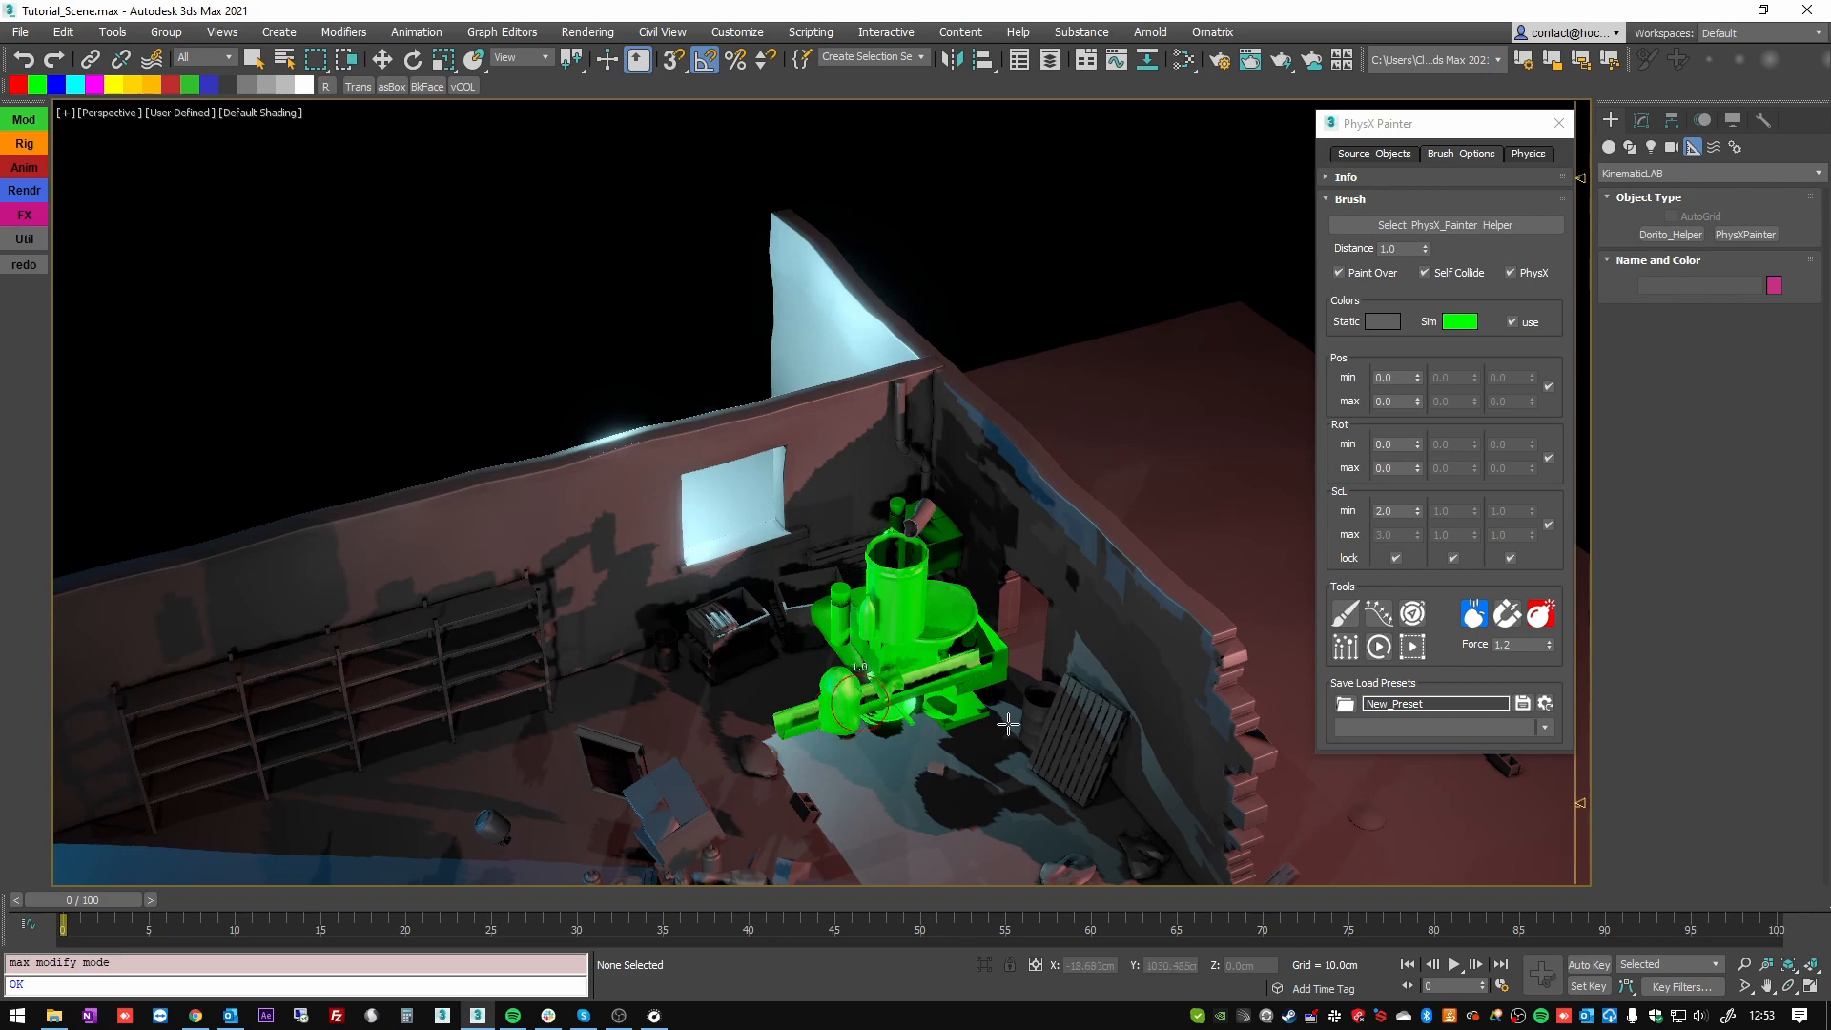
scroll(1009, 723, down, 3)
scroll(1005, 721, down, 4)
alt+middle_drag(999, 720, 970, 612)
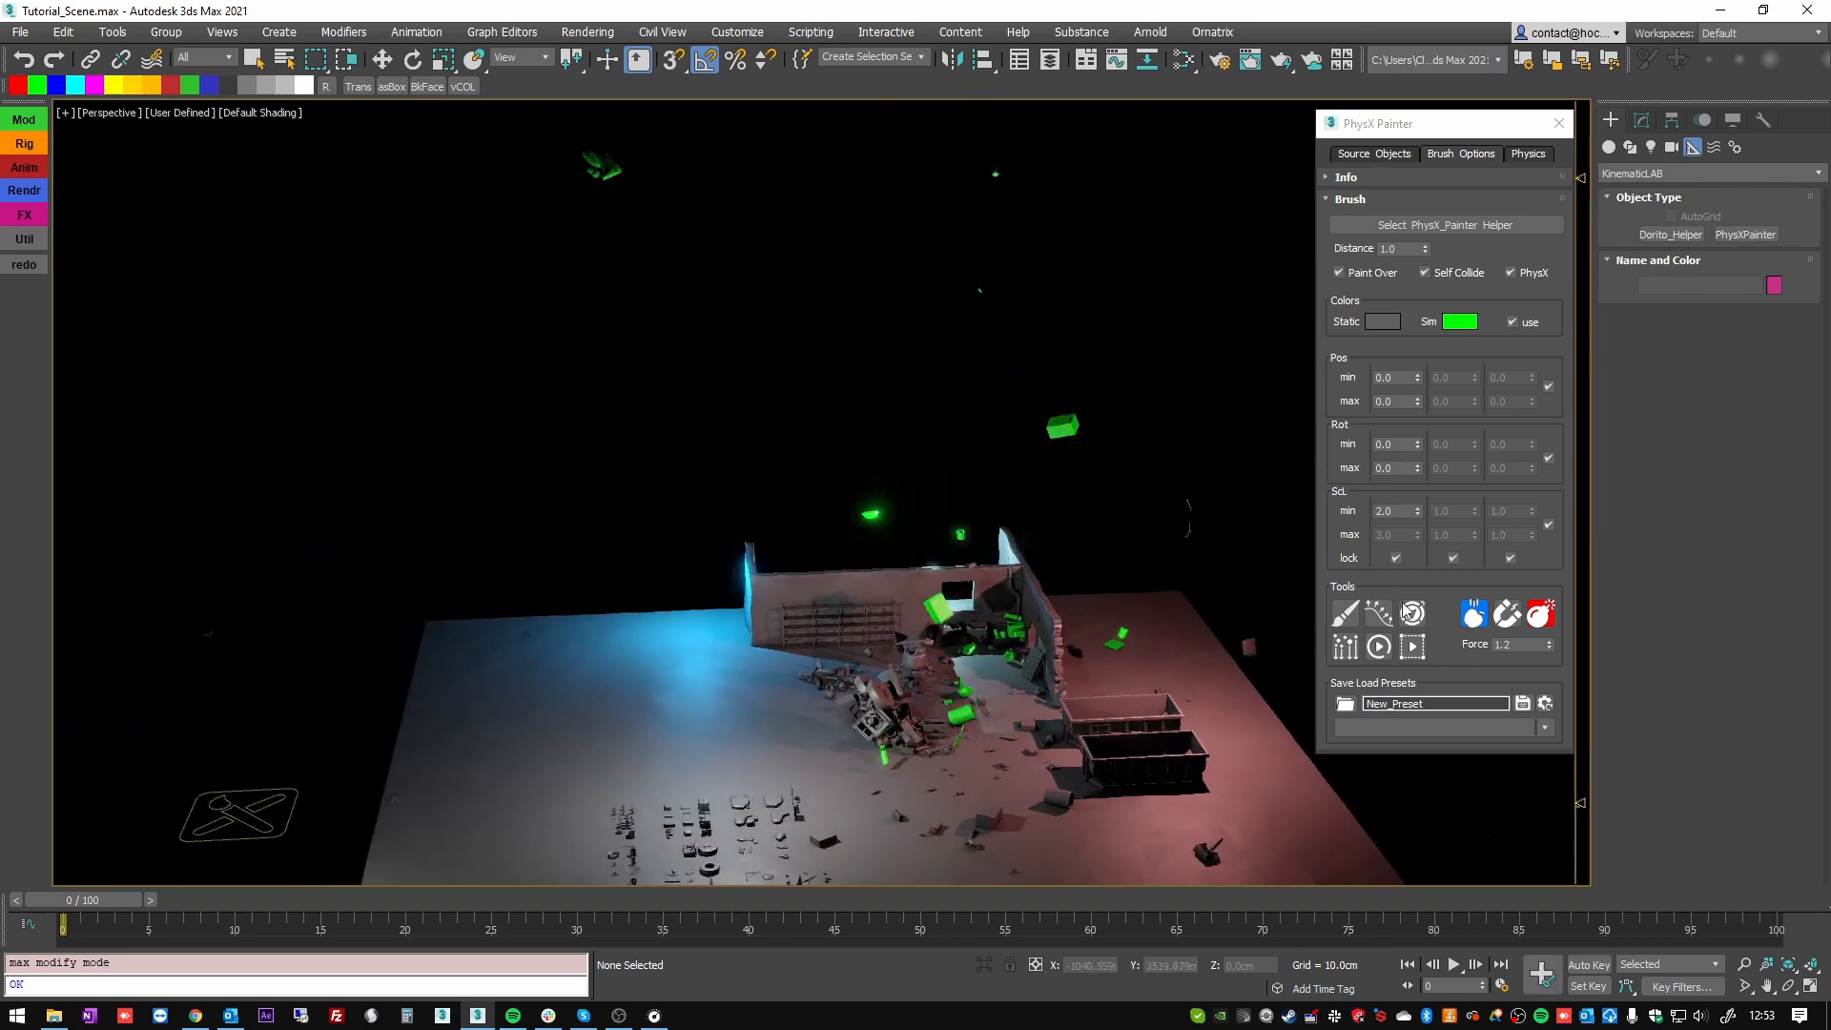
- Lower the Explode force to 0.7, paint debris in the room corner again, and end the painting
click(1550, 648)
click(1551, 648)
click(1551, 649)
click(1551, 649)
click(1551, 648)
alt+middle_drag(1000, 621, 979, 667)
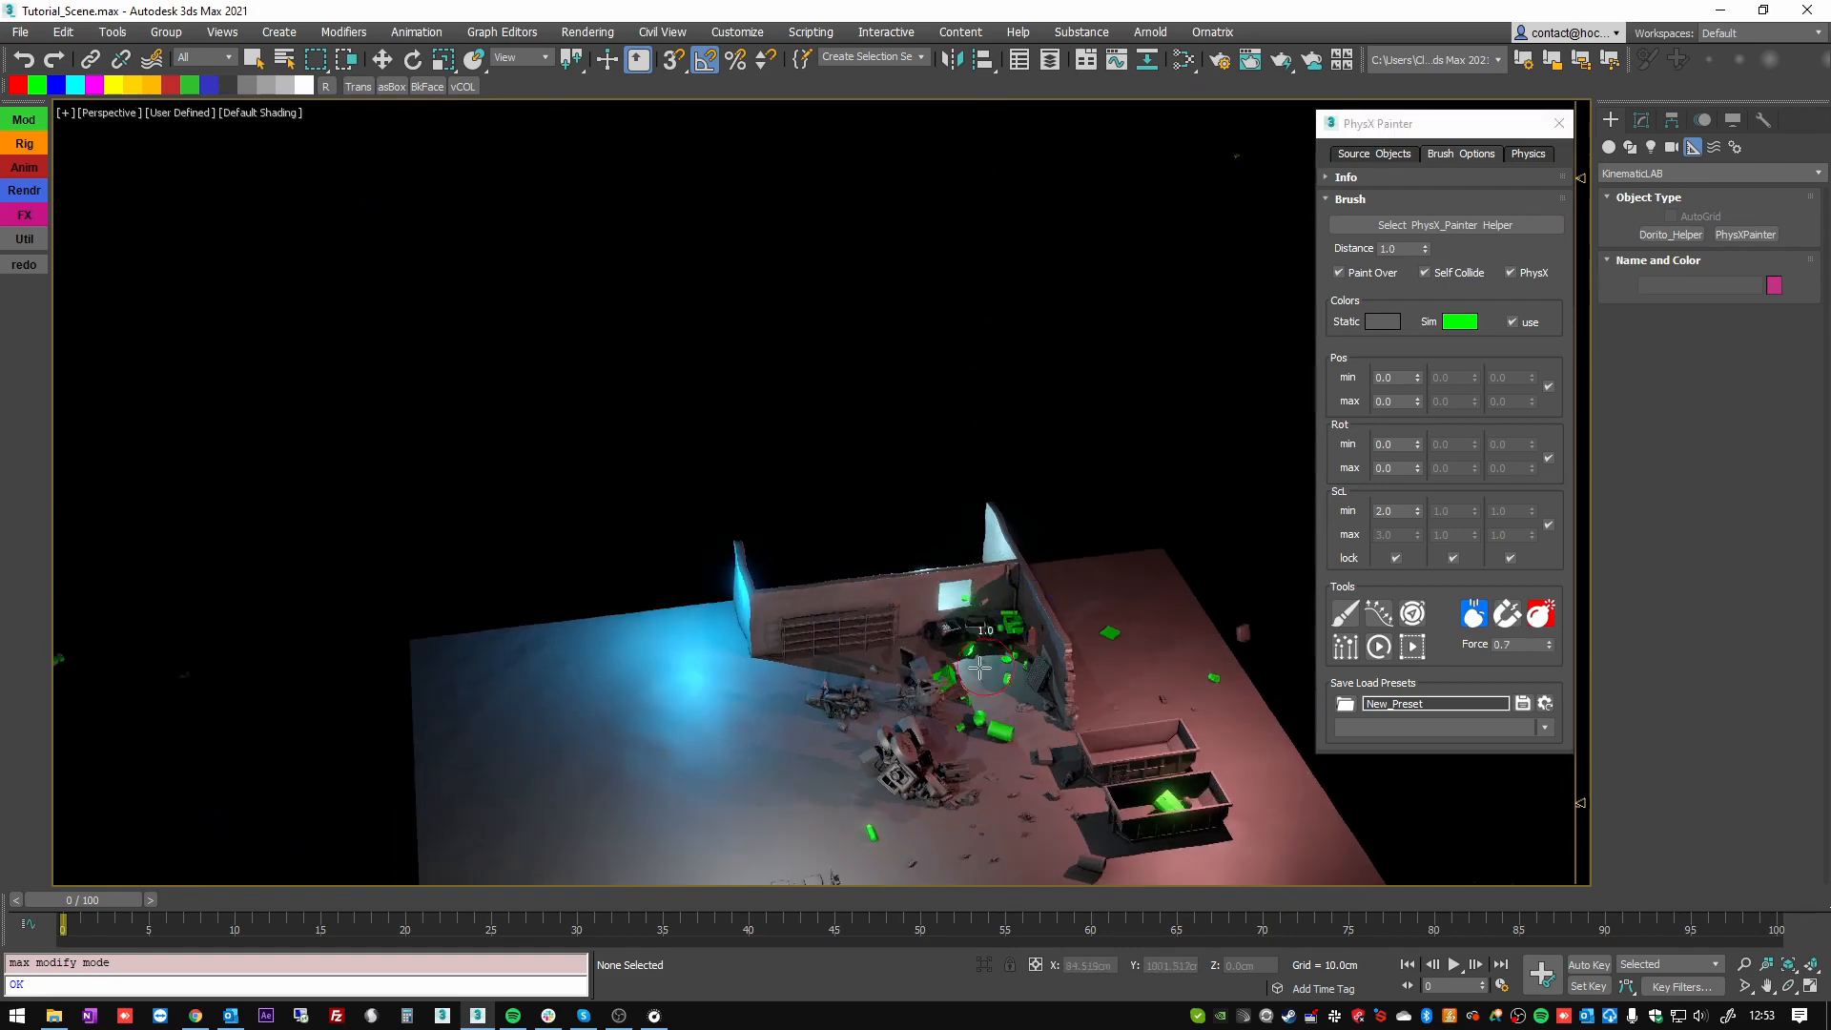
scroll(979, 668, up, 4)
mouse_move(965, 633)
mouse_down()
mouse_move(1022, 660)
mouse_move(1016, 709)
mouse_move(1065, 668)
mouse_up()
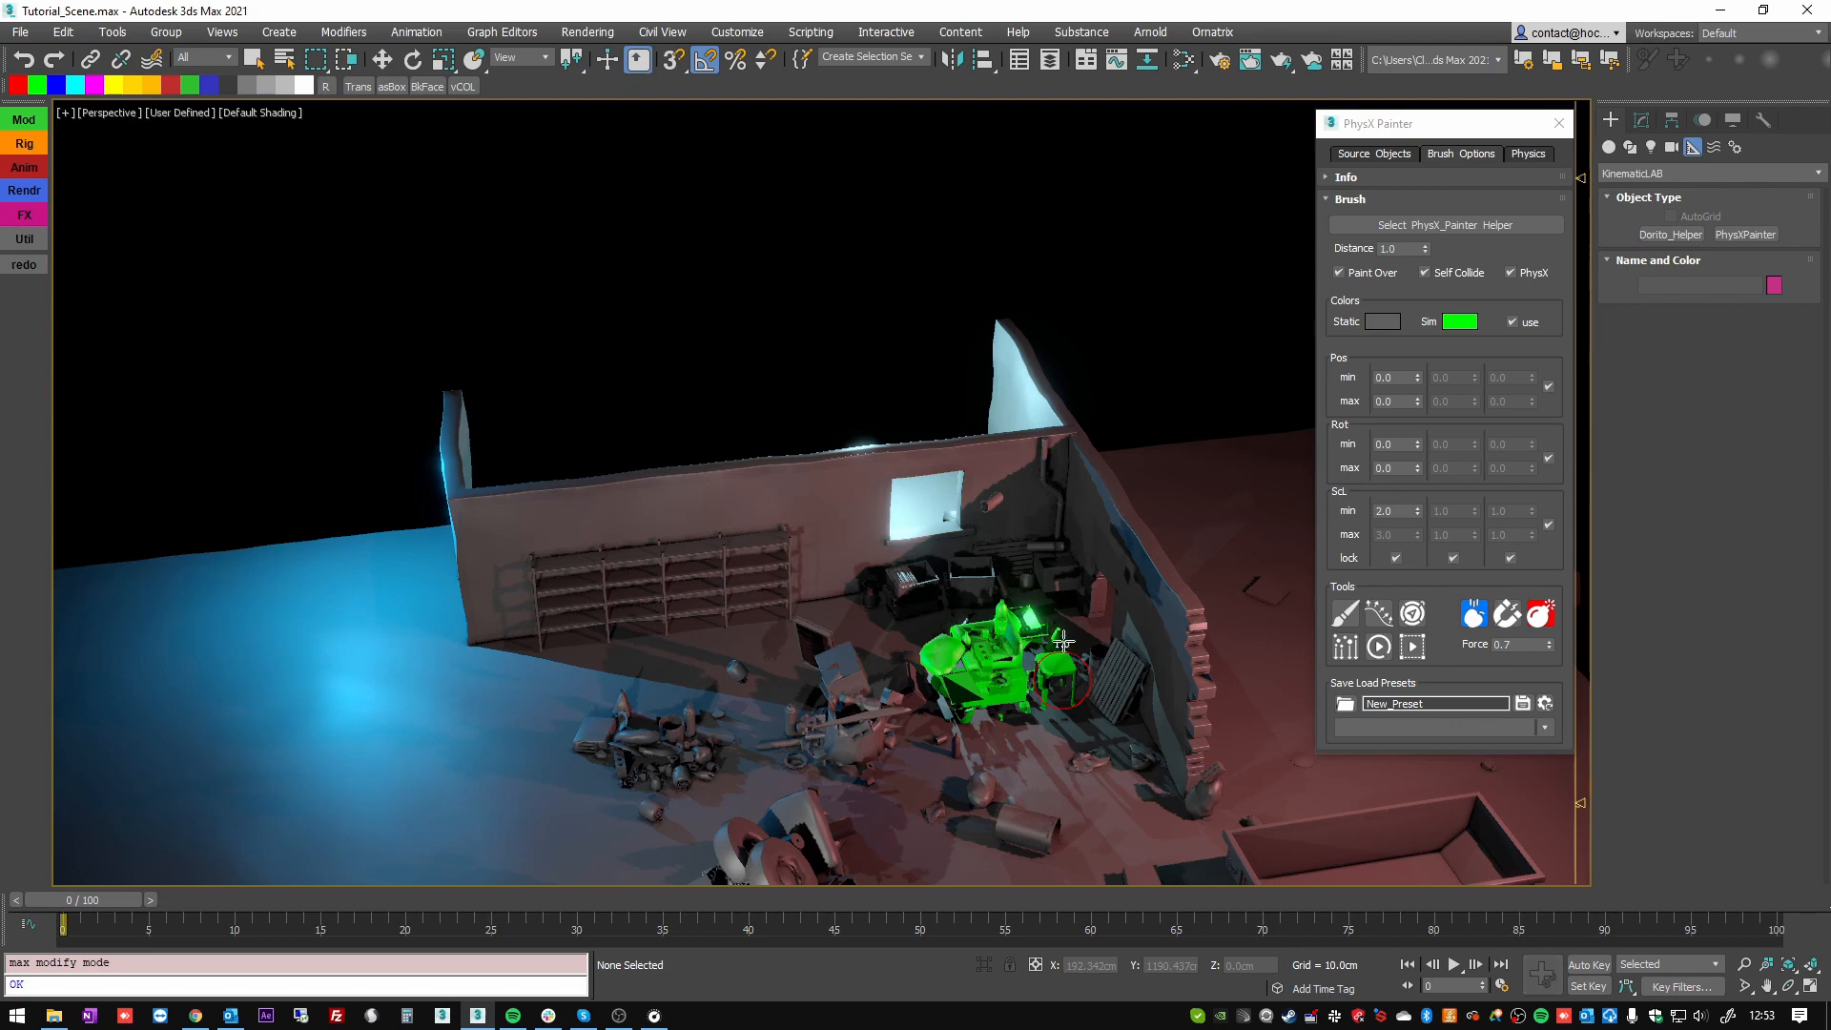
drag(1063, 641, 1024, 649)
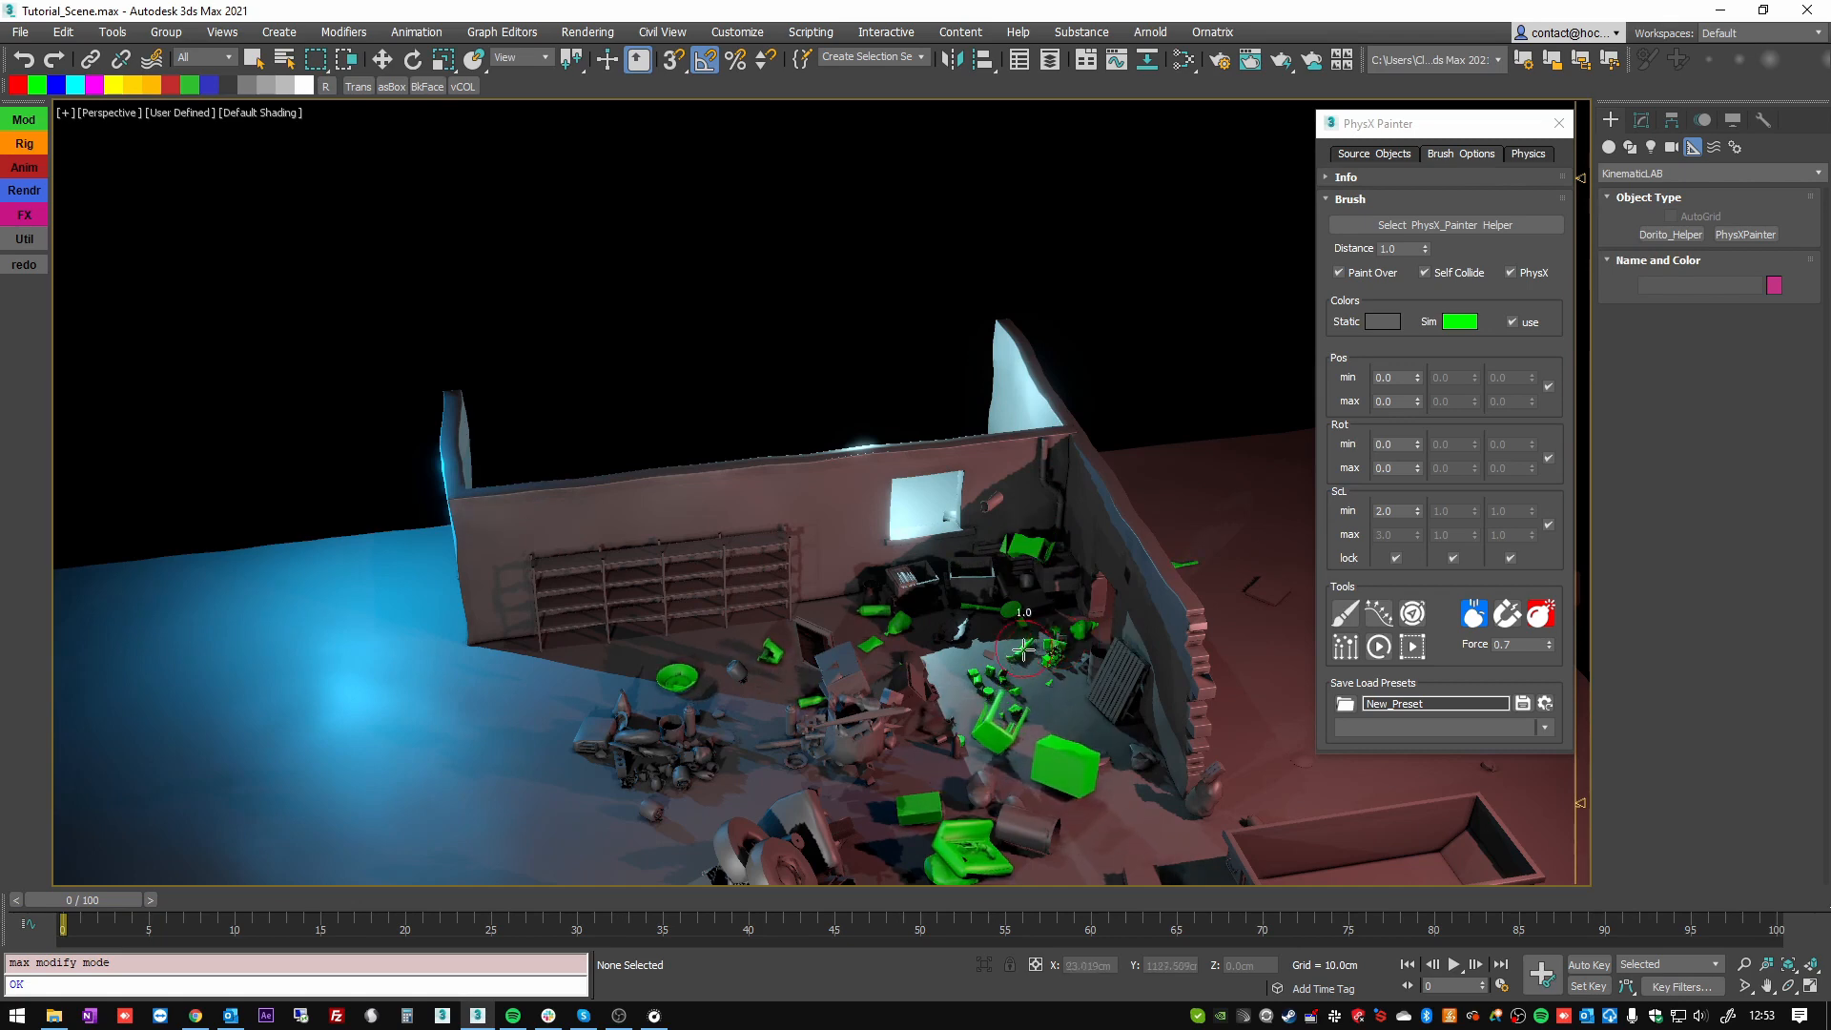
right_click(1021, 560)
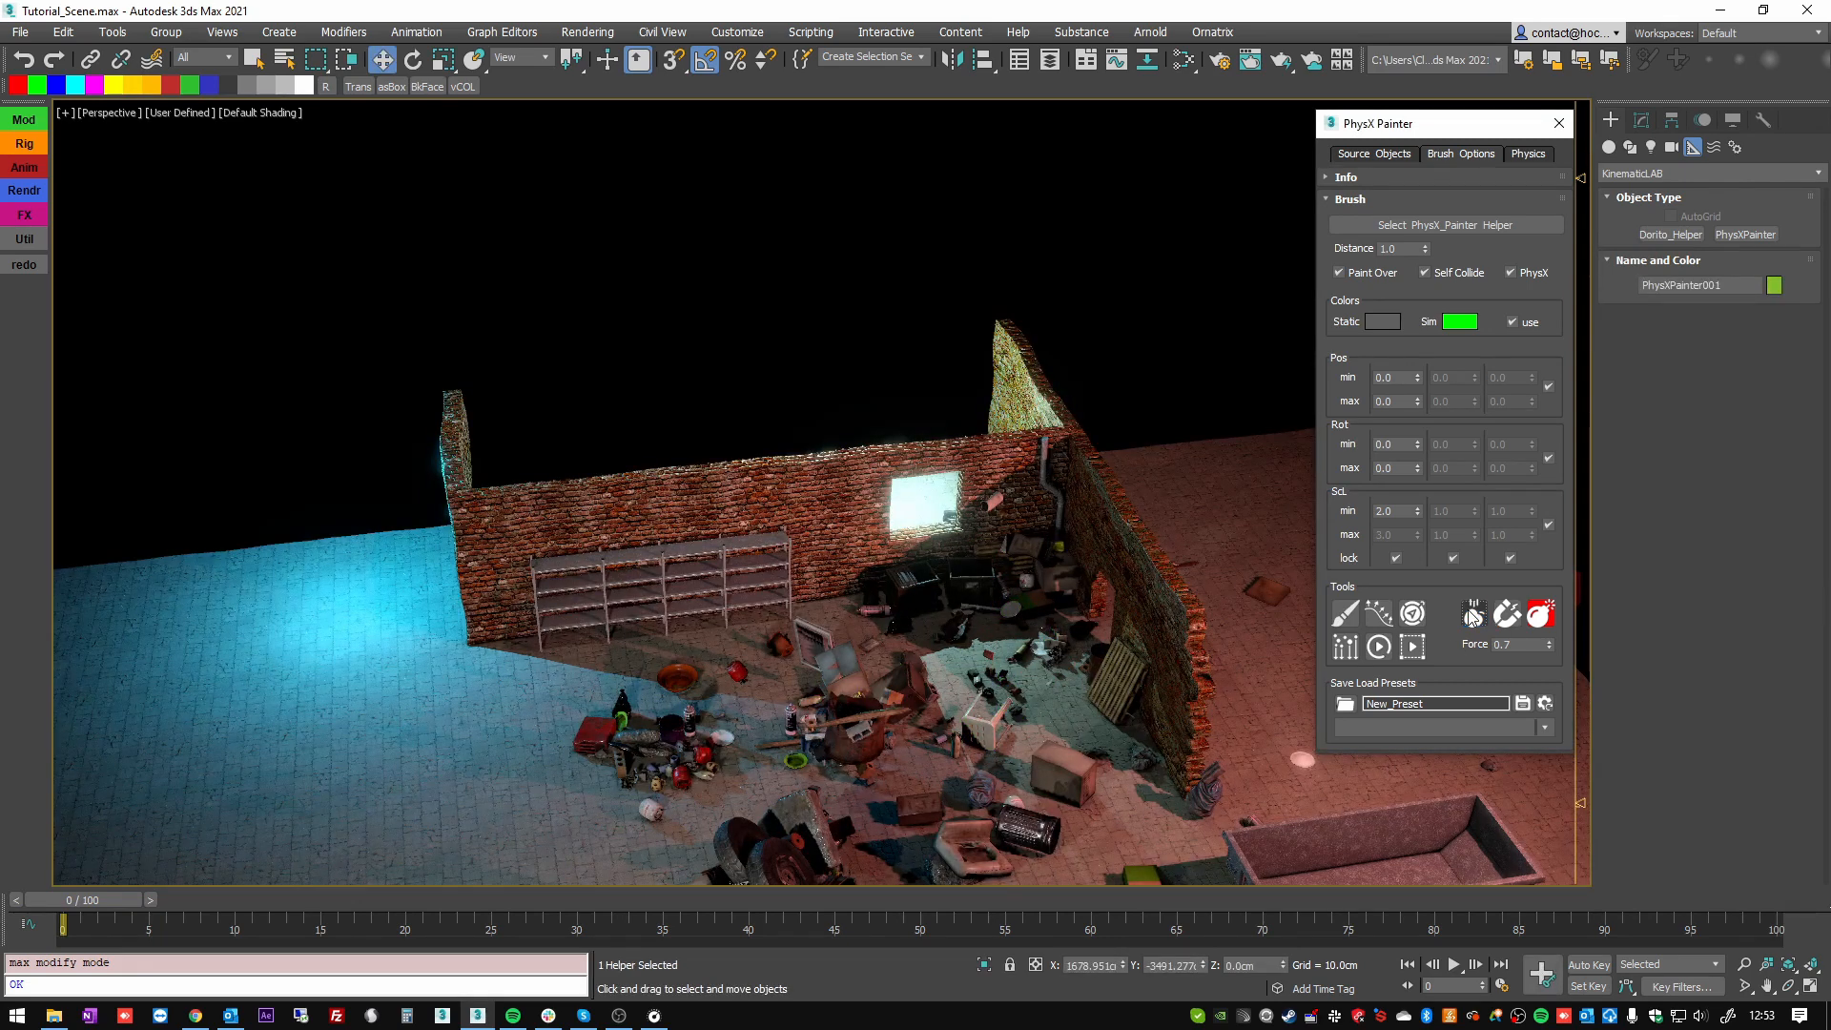
- Turn Gravity off with Explode still on, paint debris on the blue-lit floor beside the piles, and end the painting
middle_drag(1021, 635, 1191, 469)
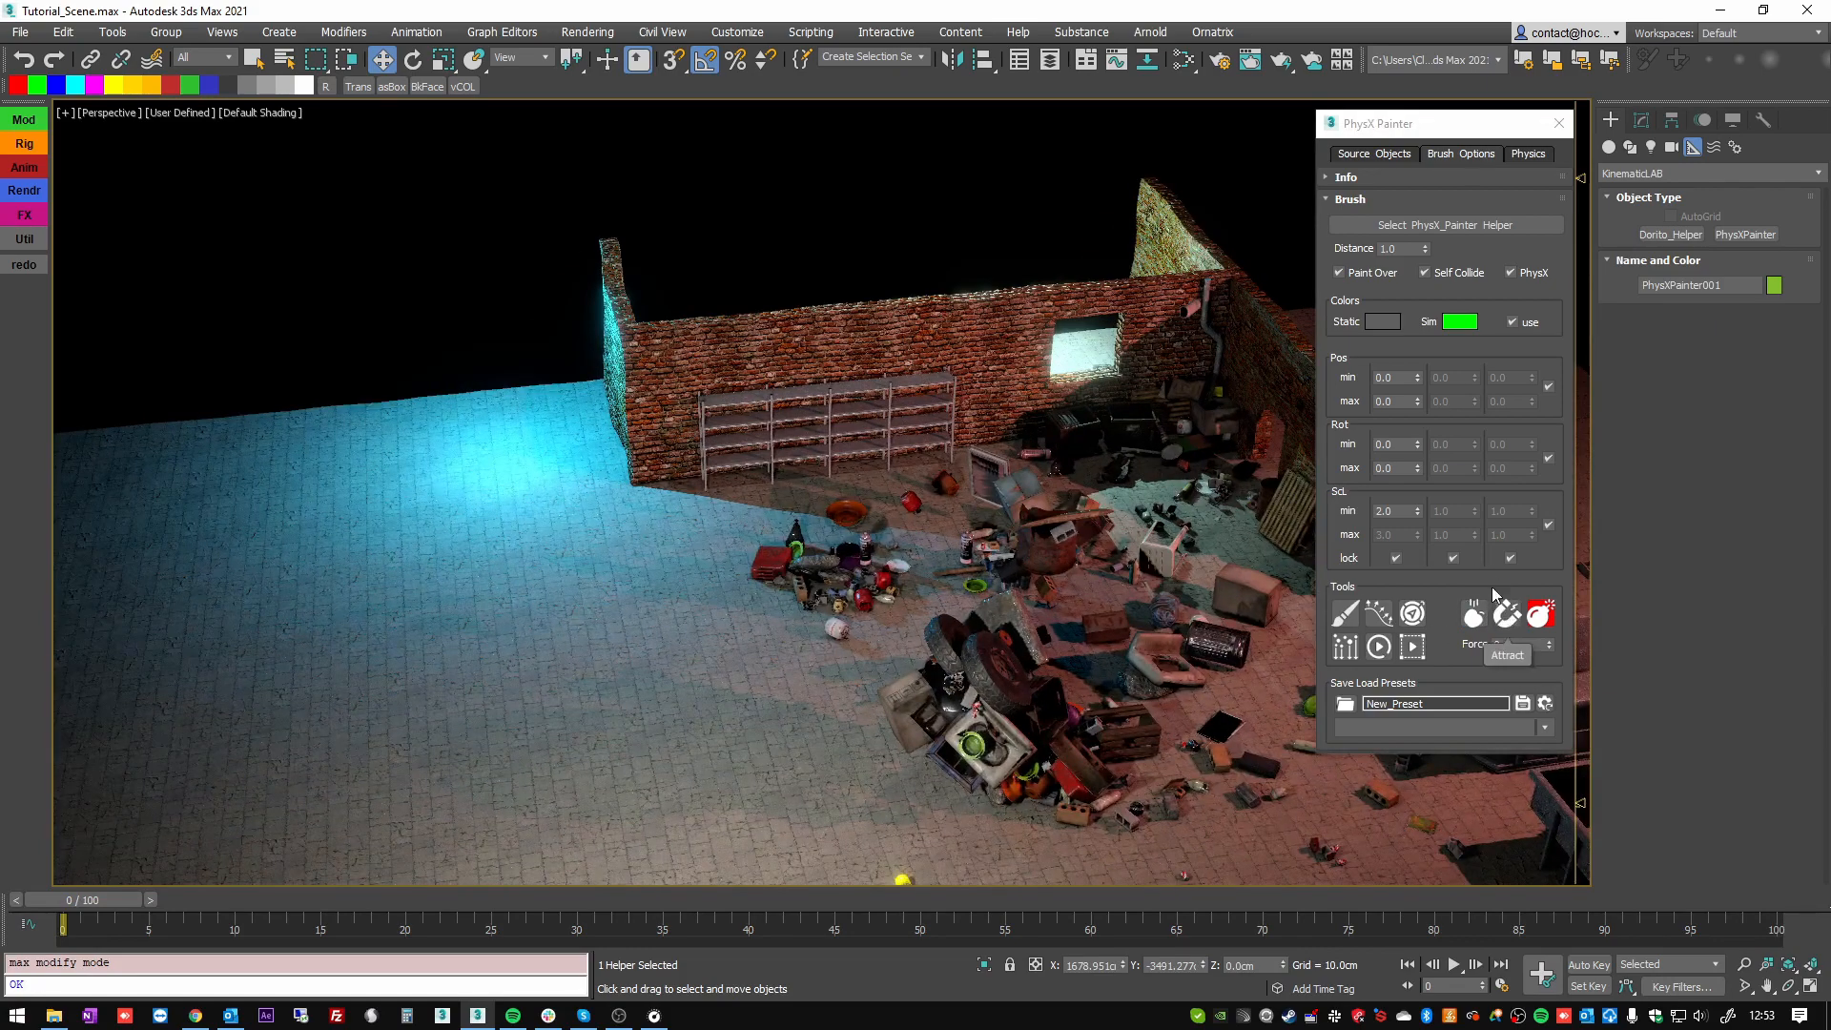
click(1346, 614)
mouse_move(730, 673)
mouse_down()
mouse_move(773, 672)
mouse_move(699, 658)
mouse_up()
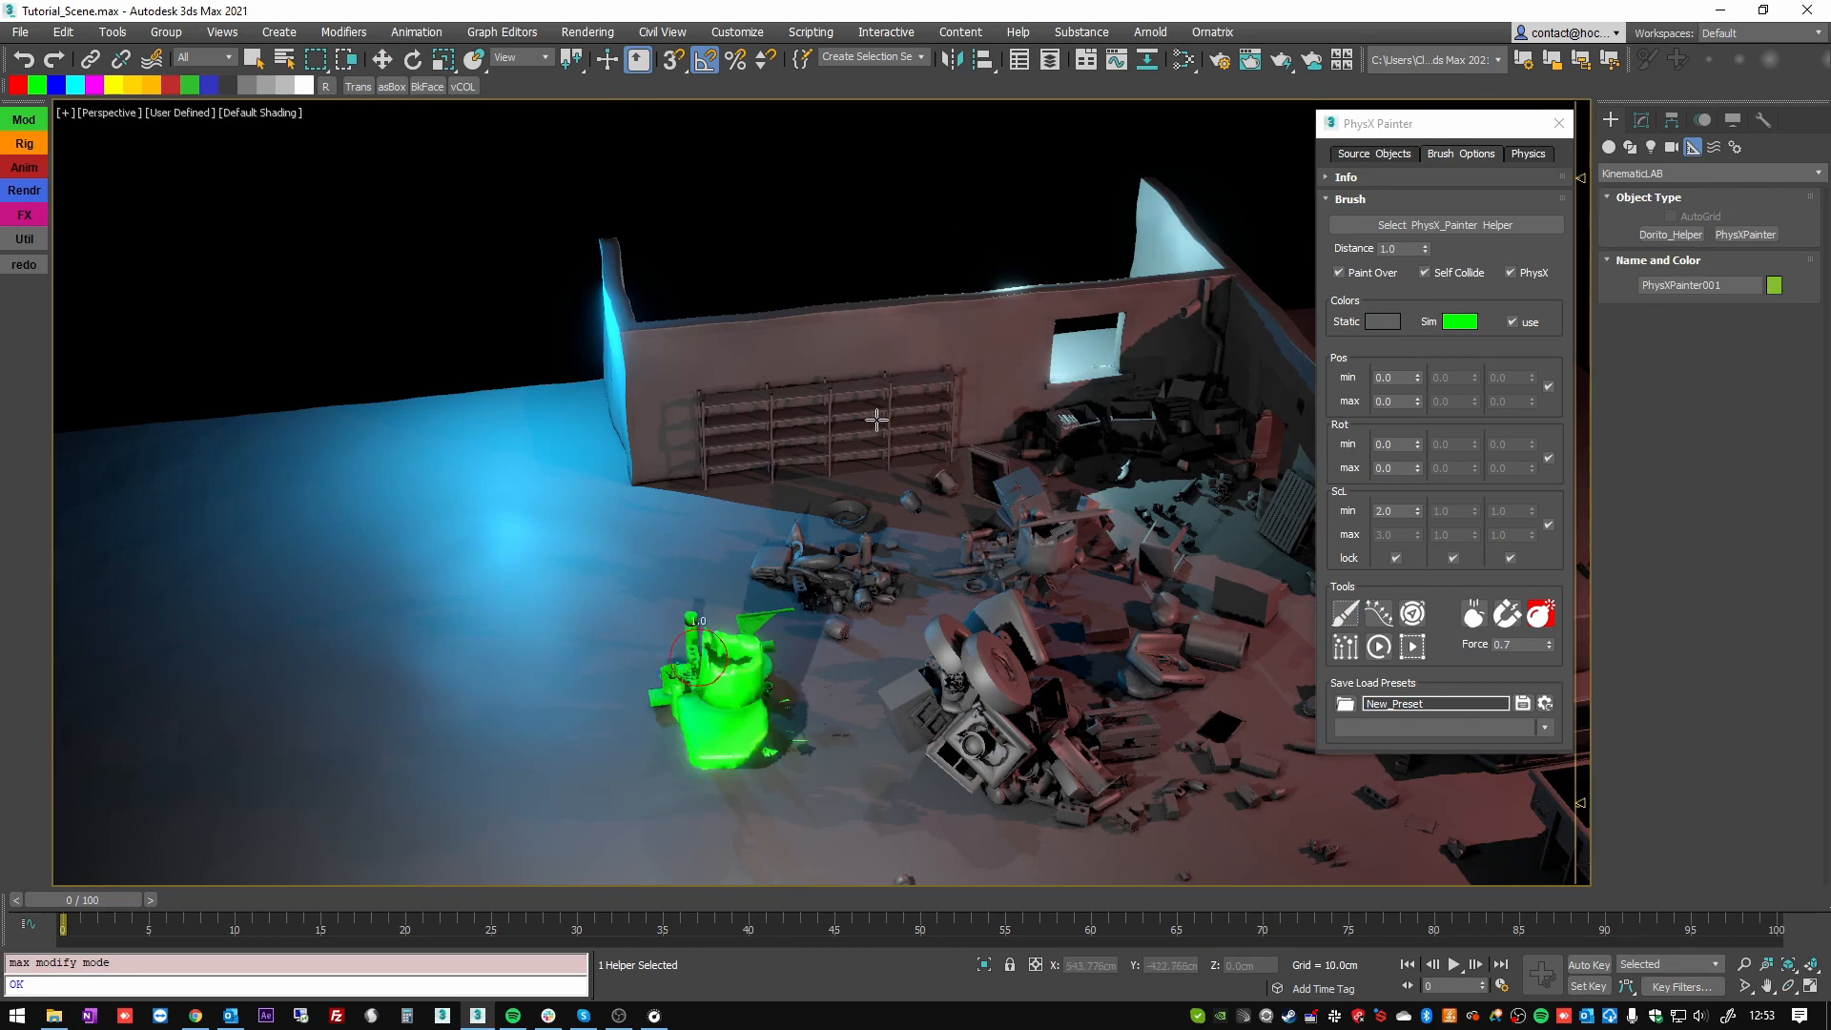
scroll(872, 421, down, 8)
alt+middle_drag(962, 648, 944, 540)
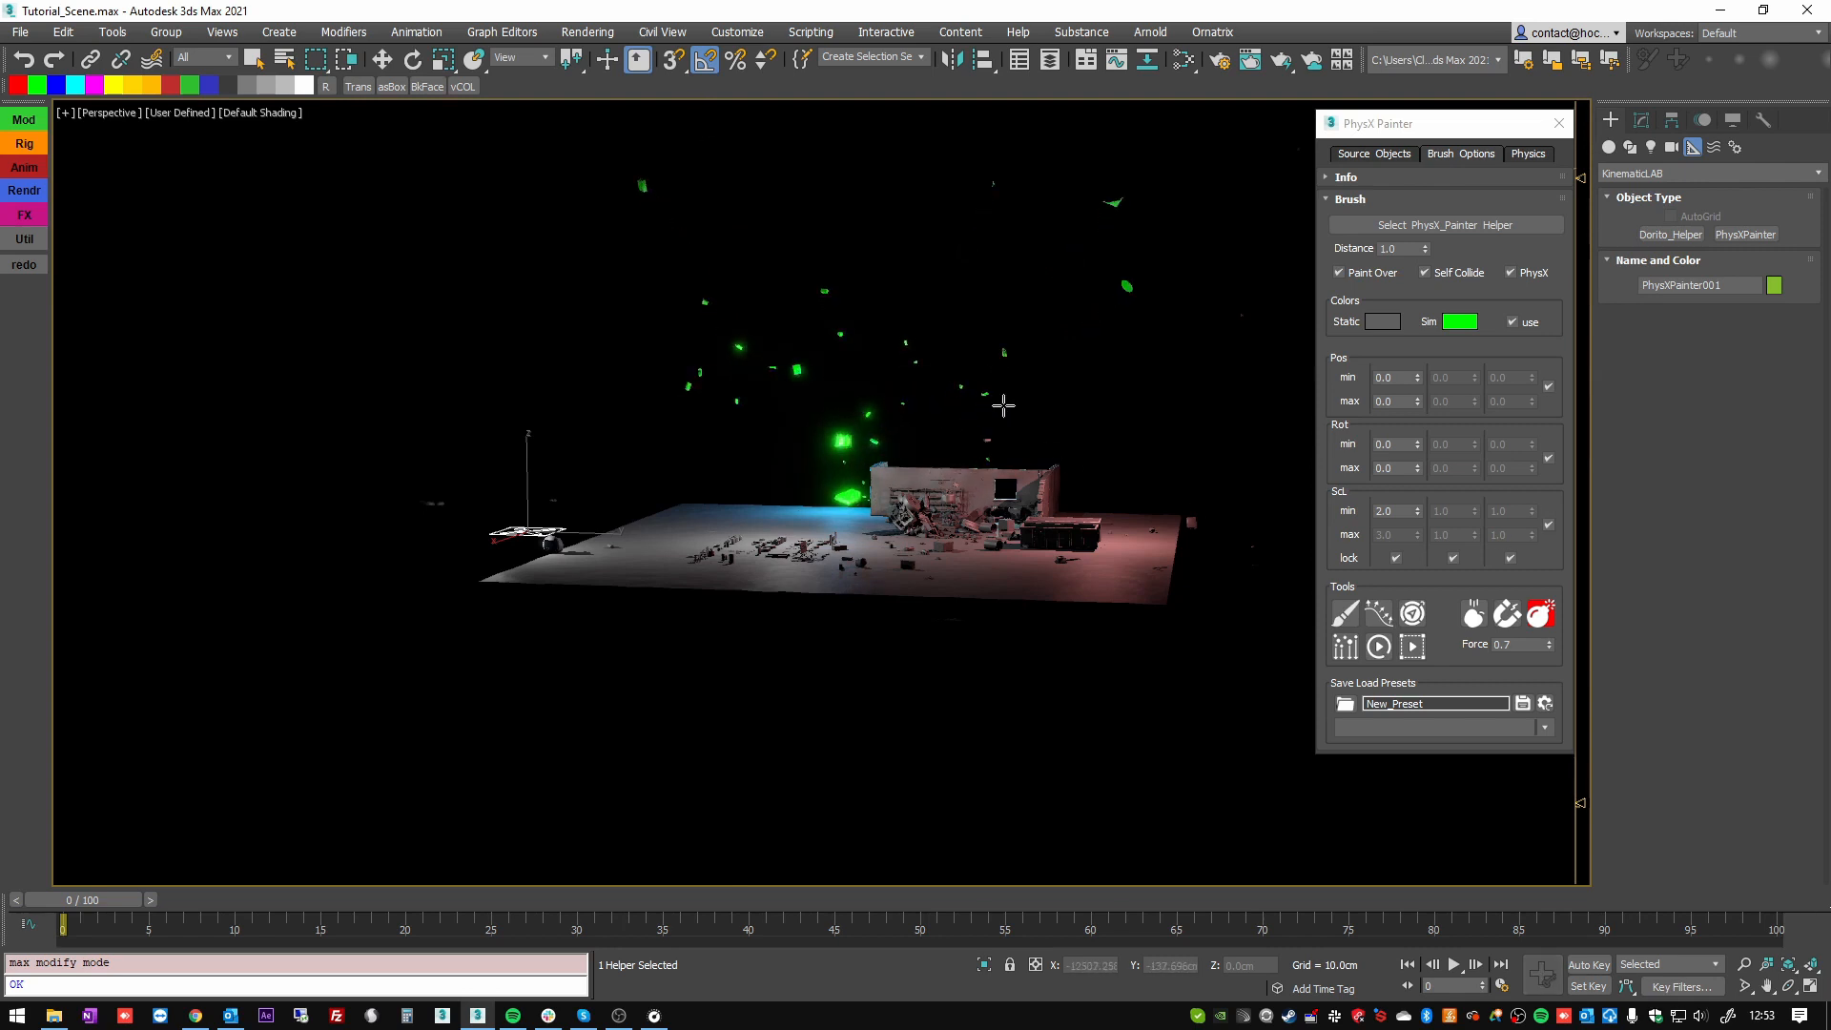
right_click(1025, 366)
- Delete all the debris pieces painted with the PhysX Painter helper, clearing the brick room and the floor
click(1642, 121)
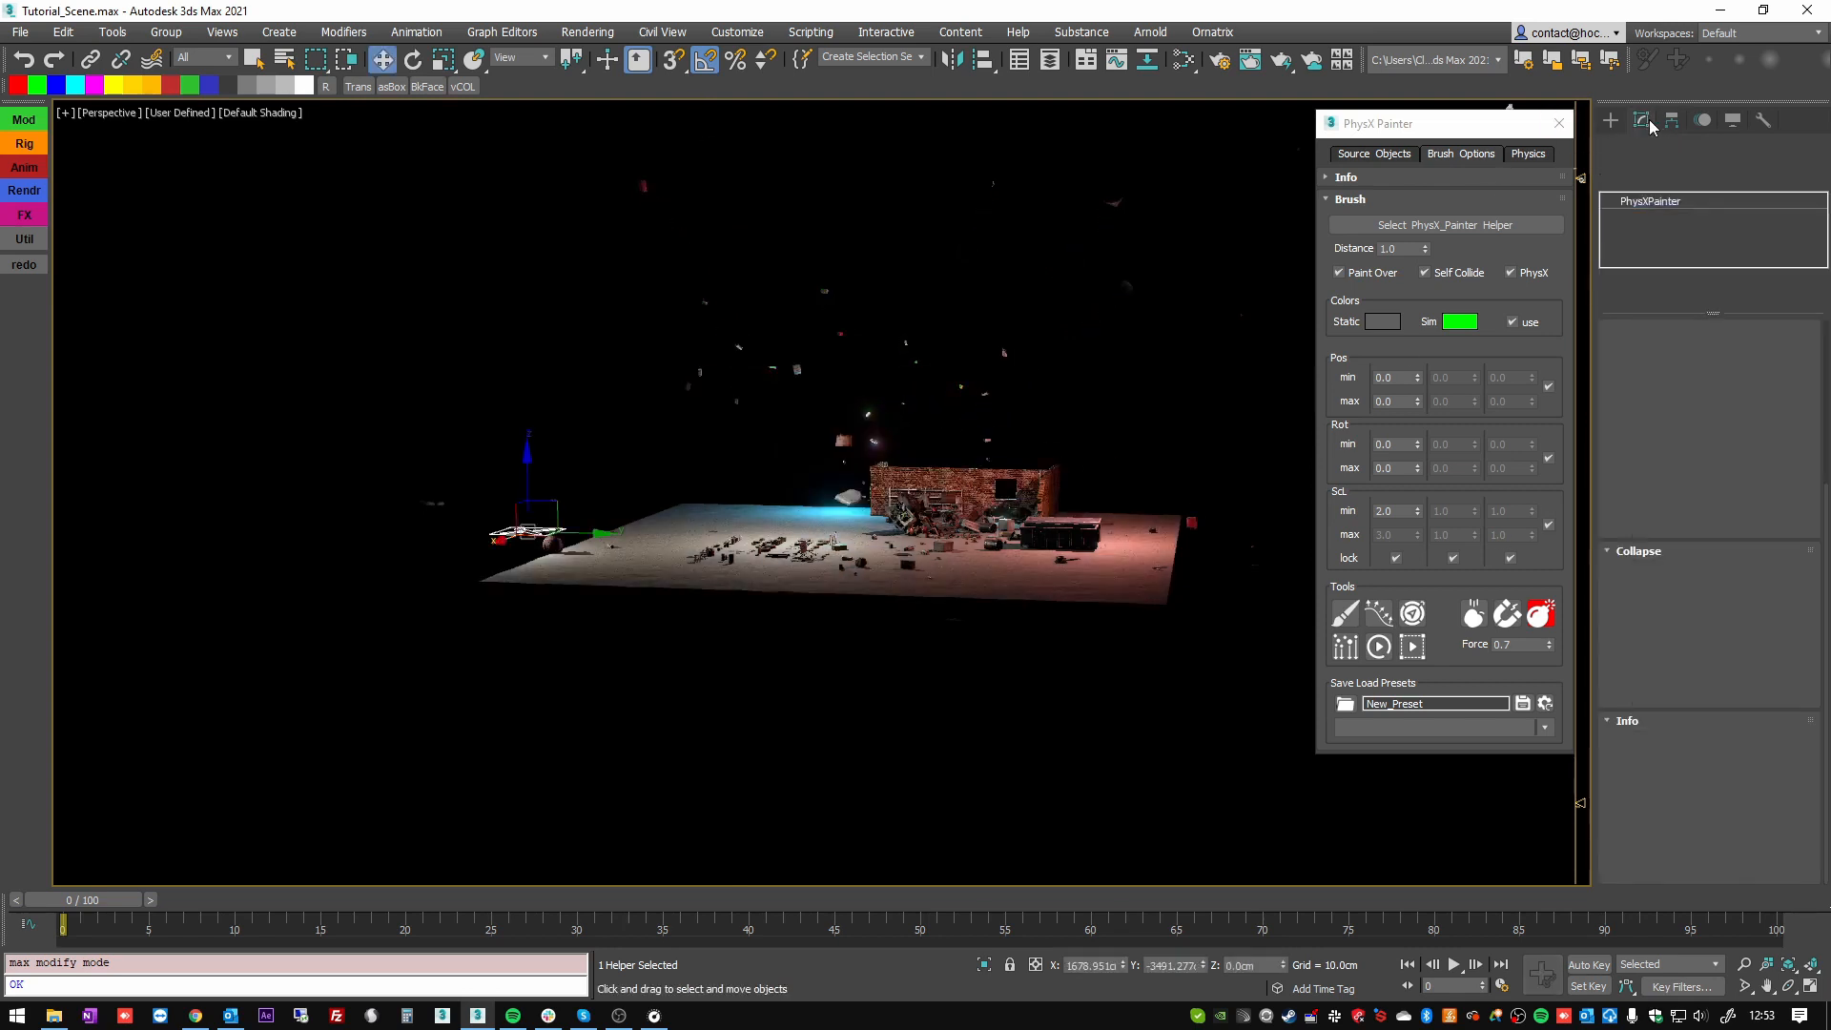
click(1707, 691)
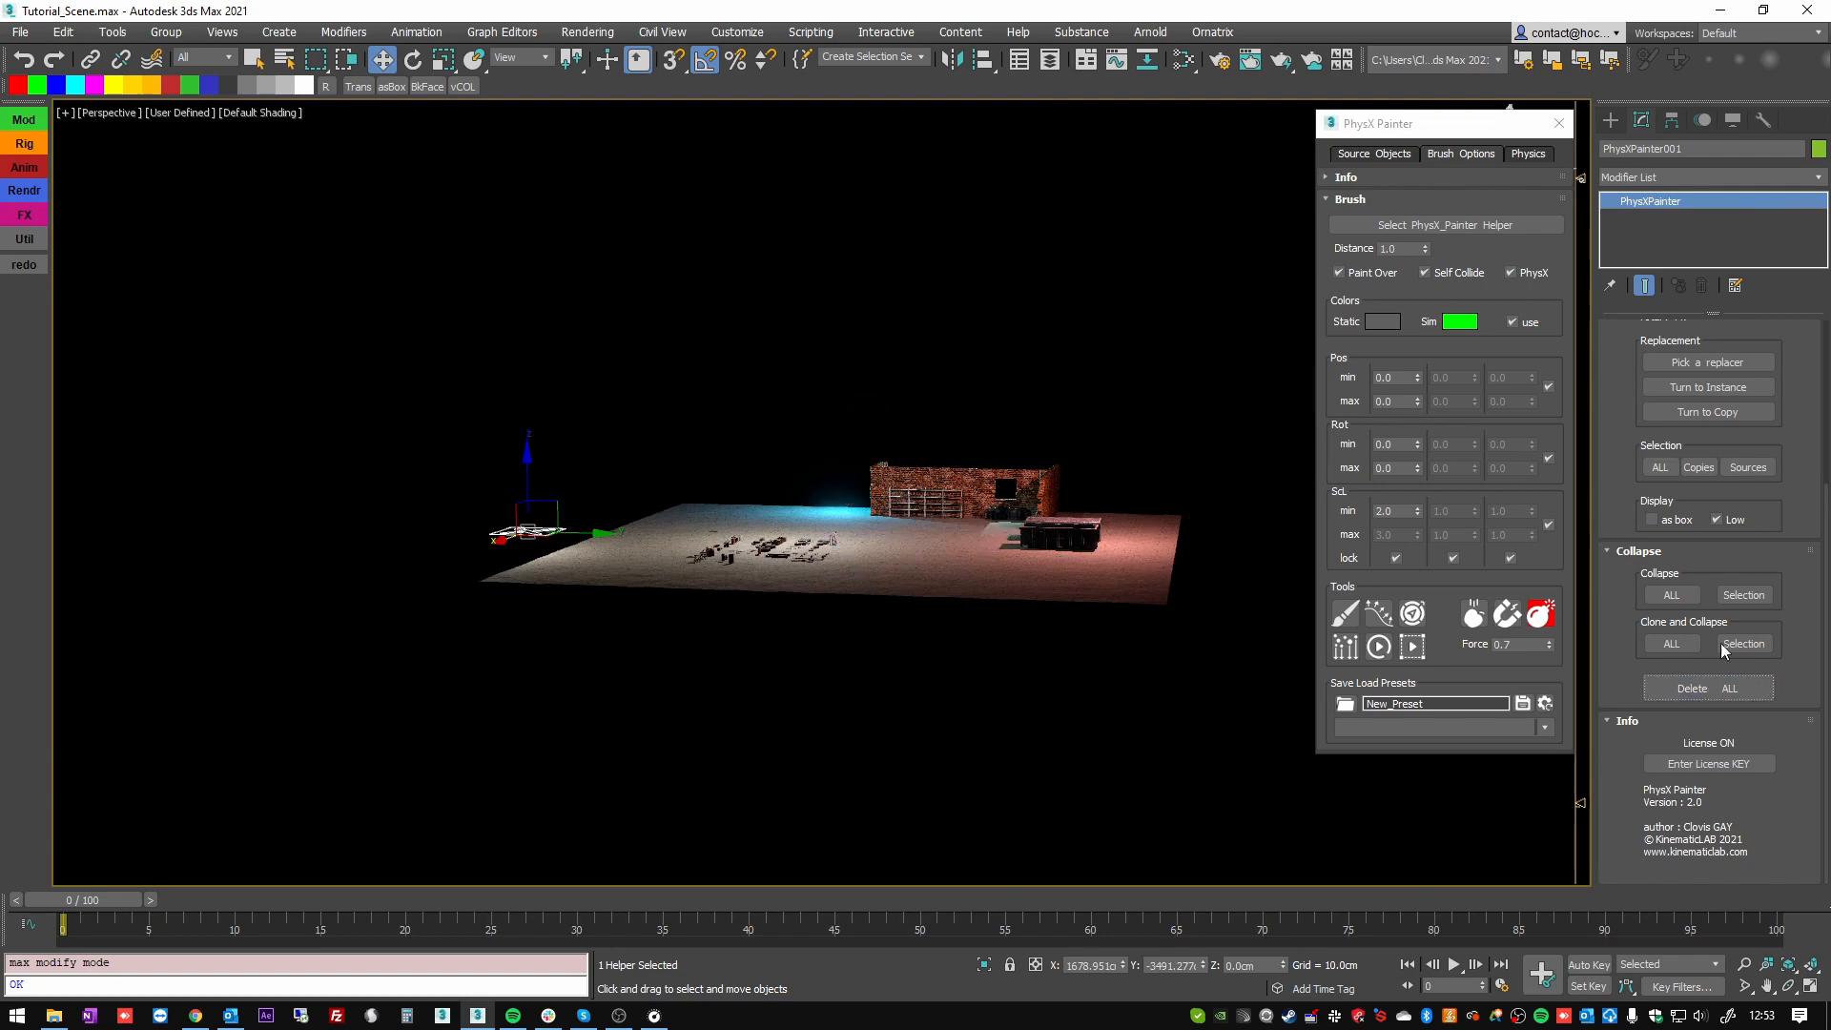
mouse_move(876, 421)
alt+middle_down()
mouse_move(908, 469)
mouse_move(902, 437)
alt+middle_up()
scroll(921, 411, up, 8)
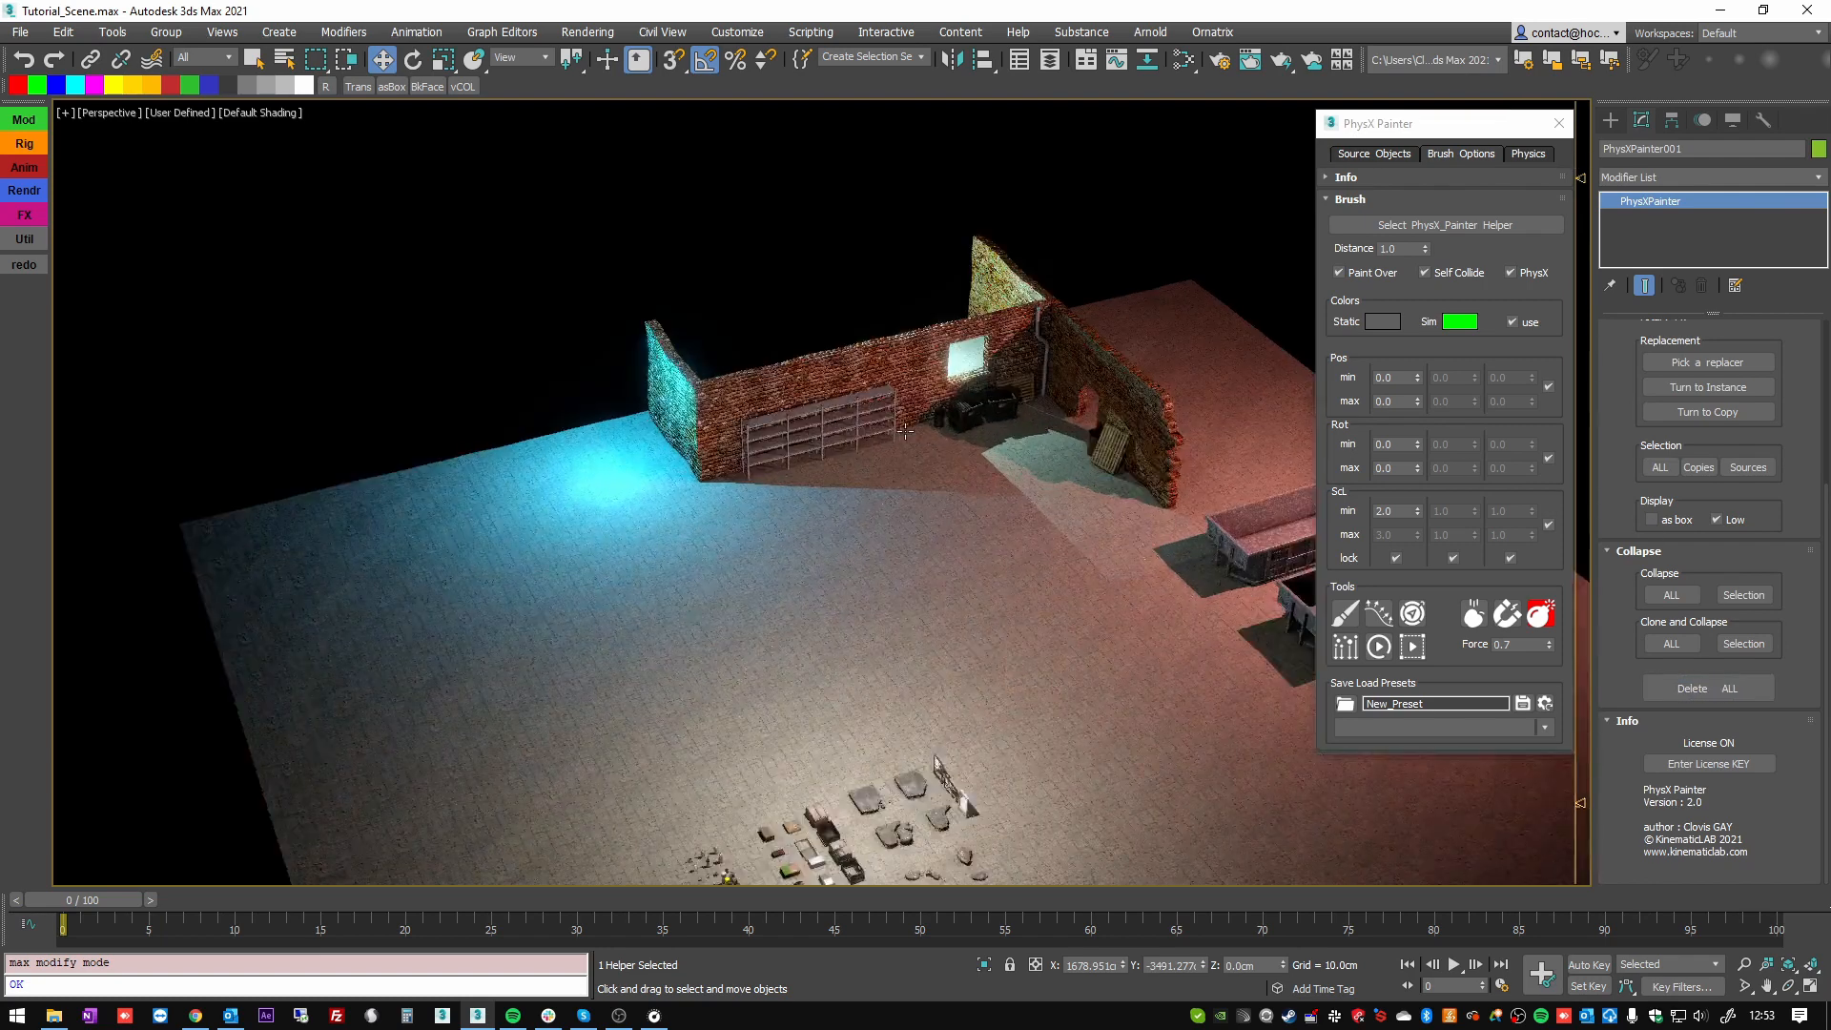
scroll(887, 462, down, 3)
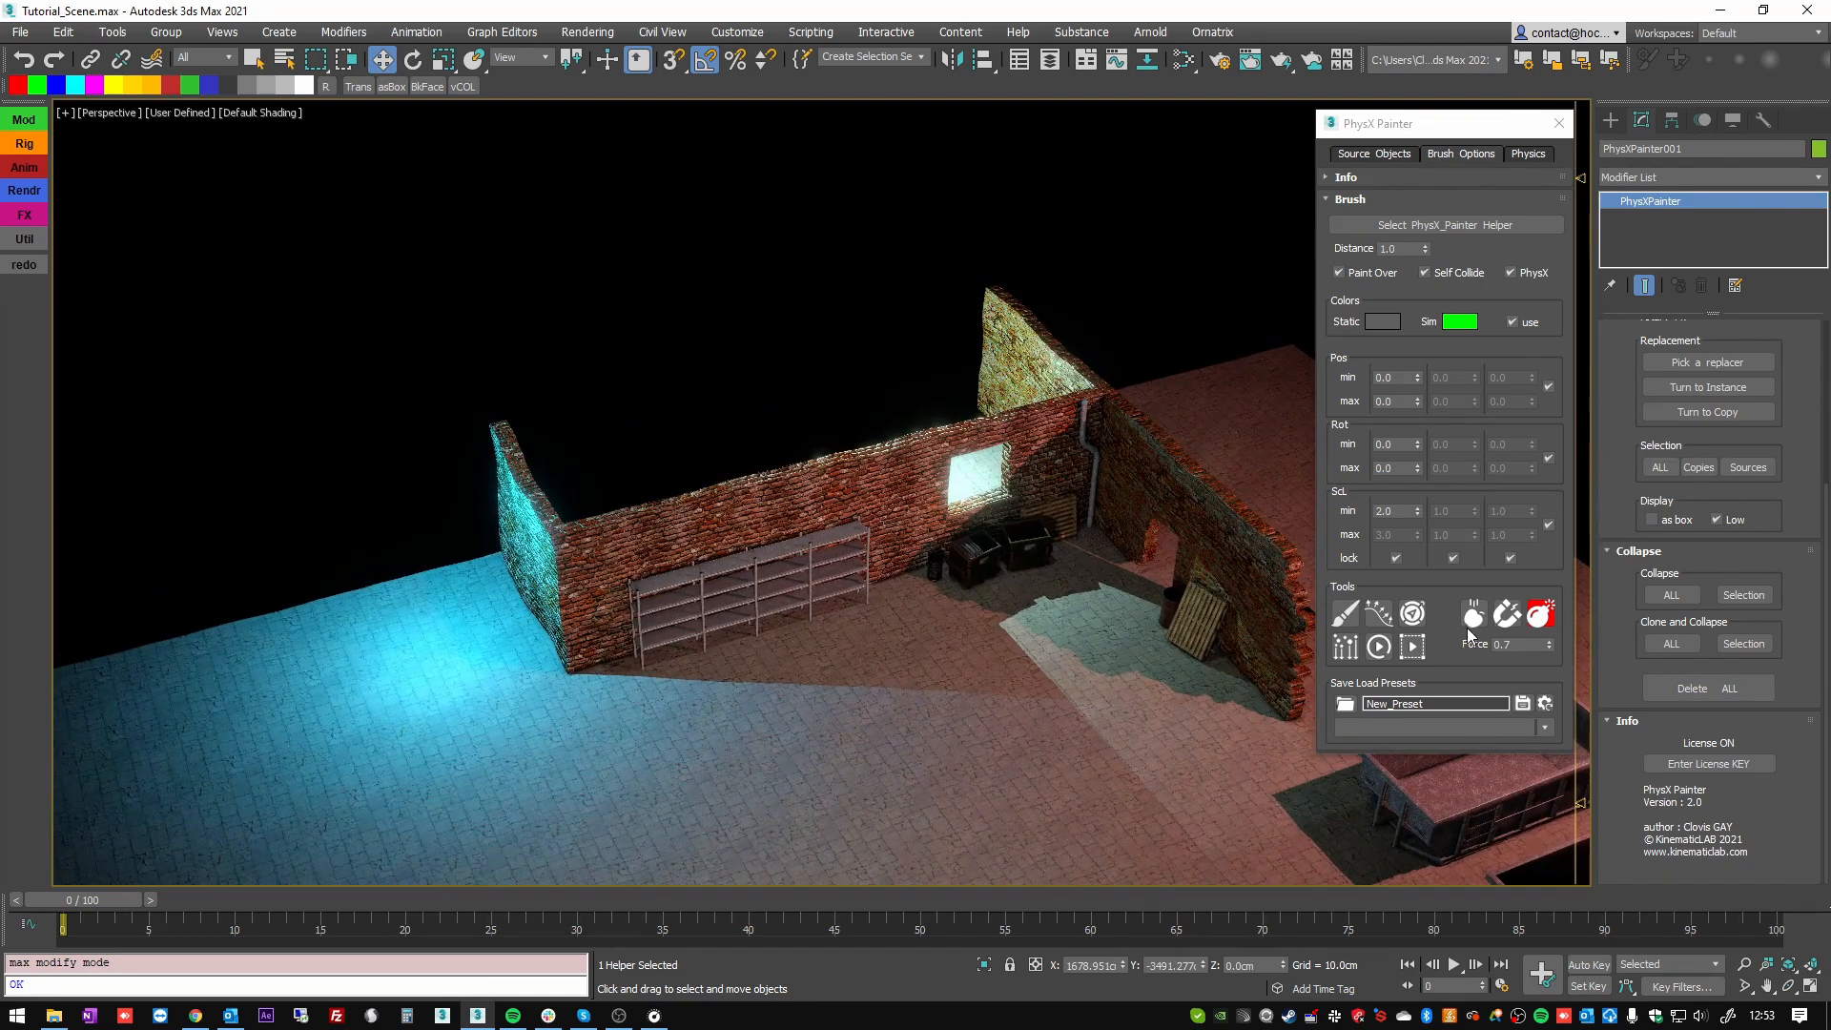
- Switch the brush from Explode back to Gravity at force 1.0 and look over the Physics gravity settings
click(1478, 619)
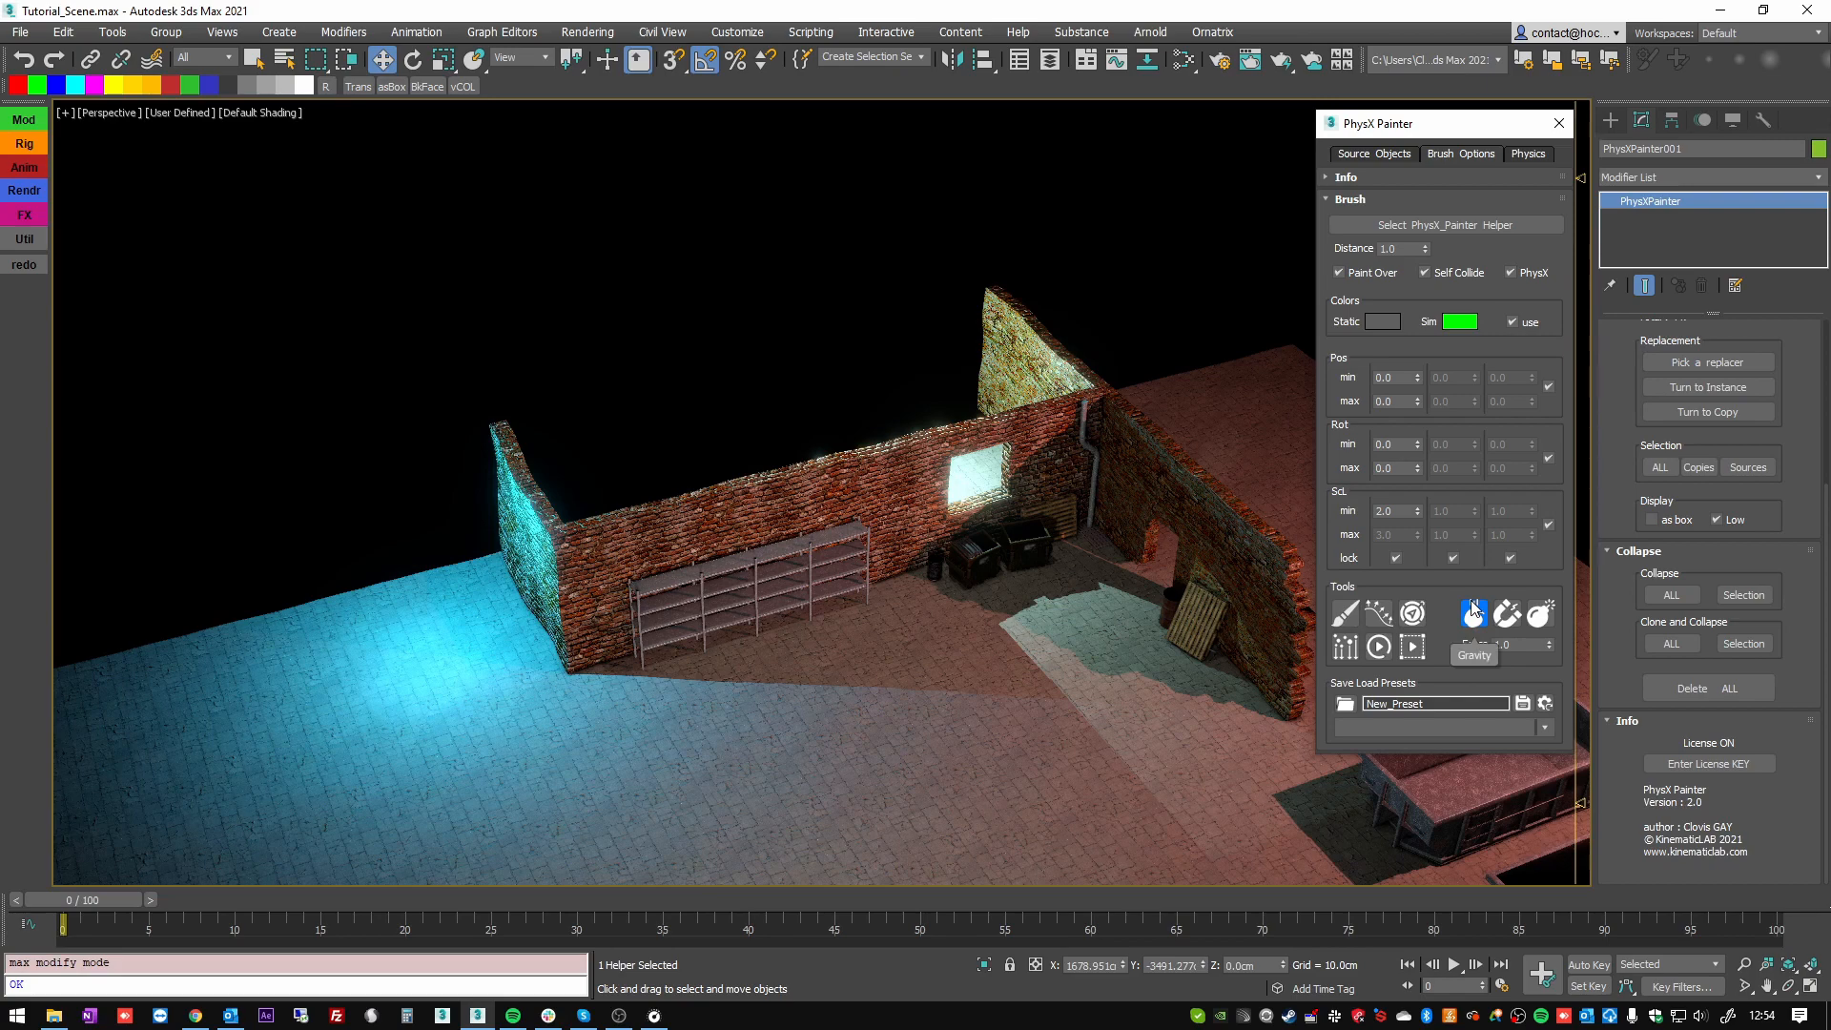
click(1531, 154)
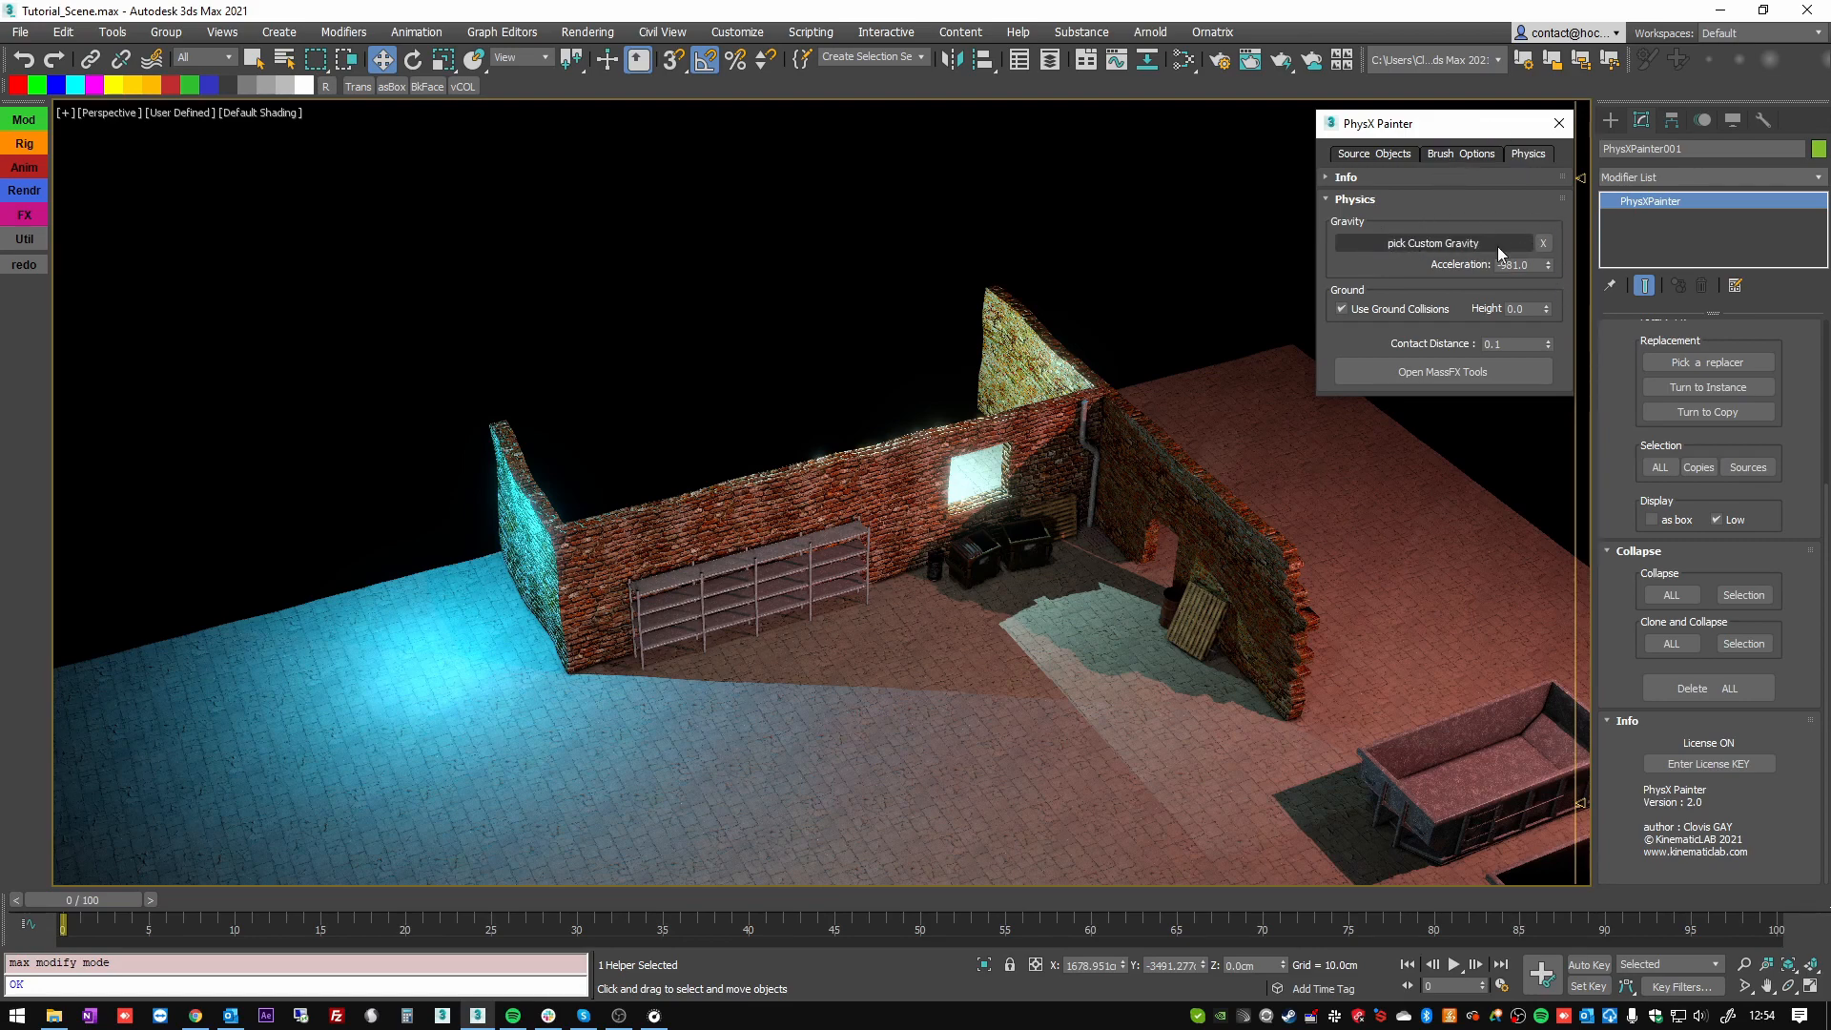
click(1448, 155)
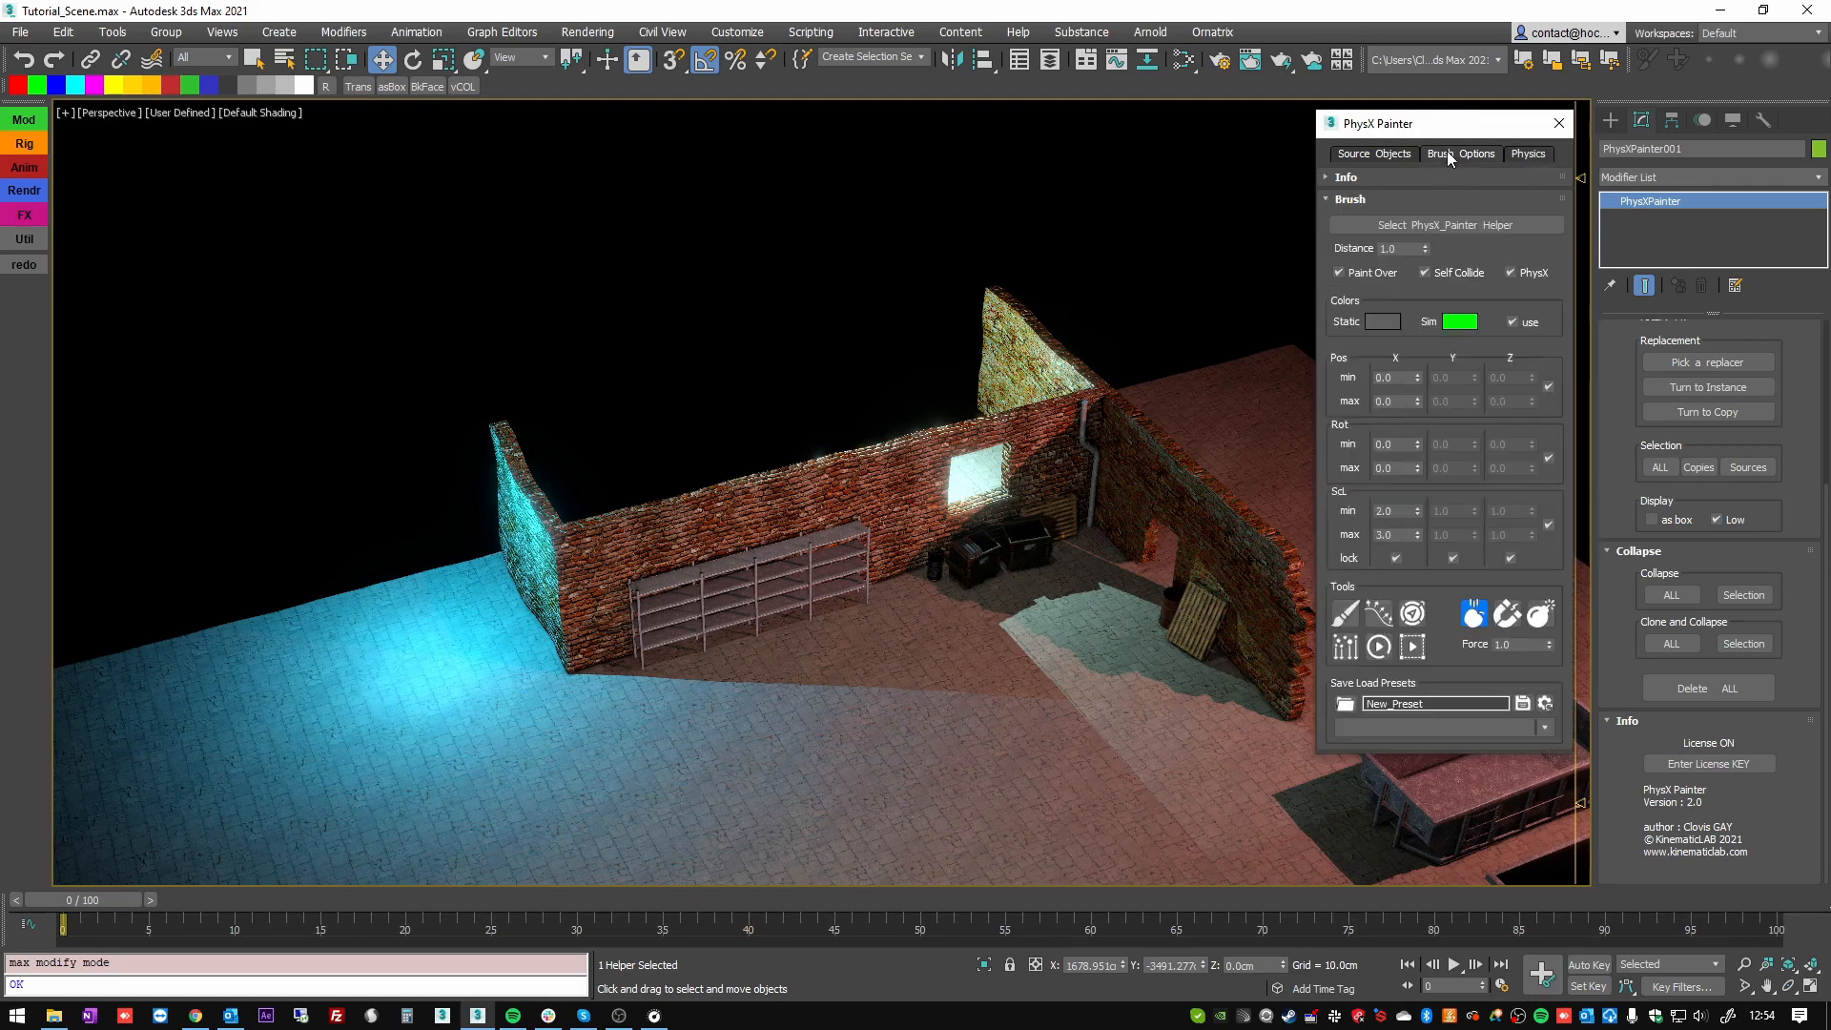
- Paint a pile of debris on the floor in front of the shelves with Gravity on
click(1377, 613)
mouse_move(1002, 695)
mouse_down()
mouse_move(963, 693)
mouse_move(944, 668)
mouse_move(971, 592)
mouse_up()
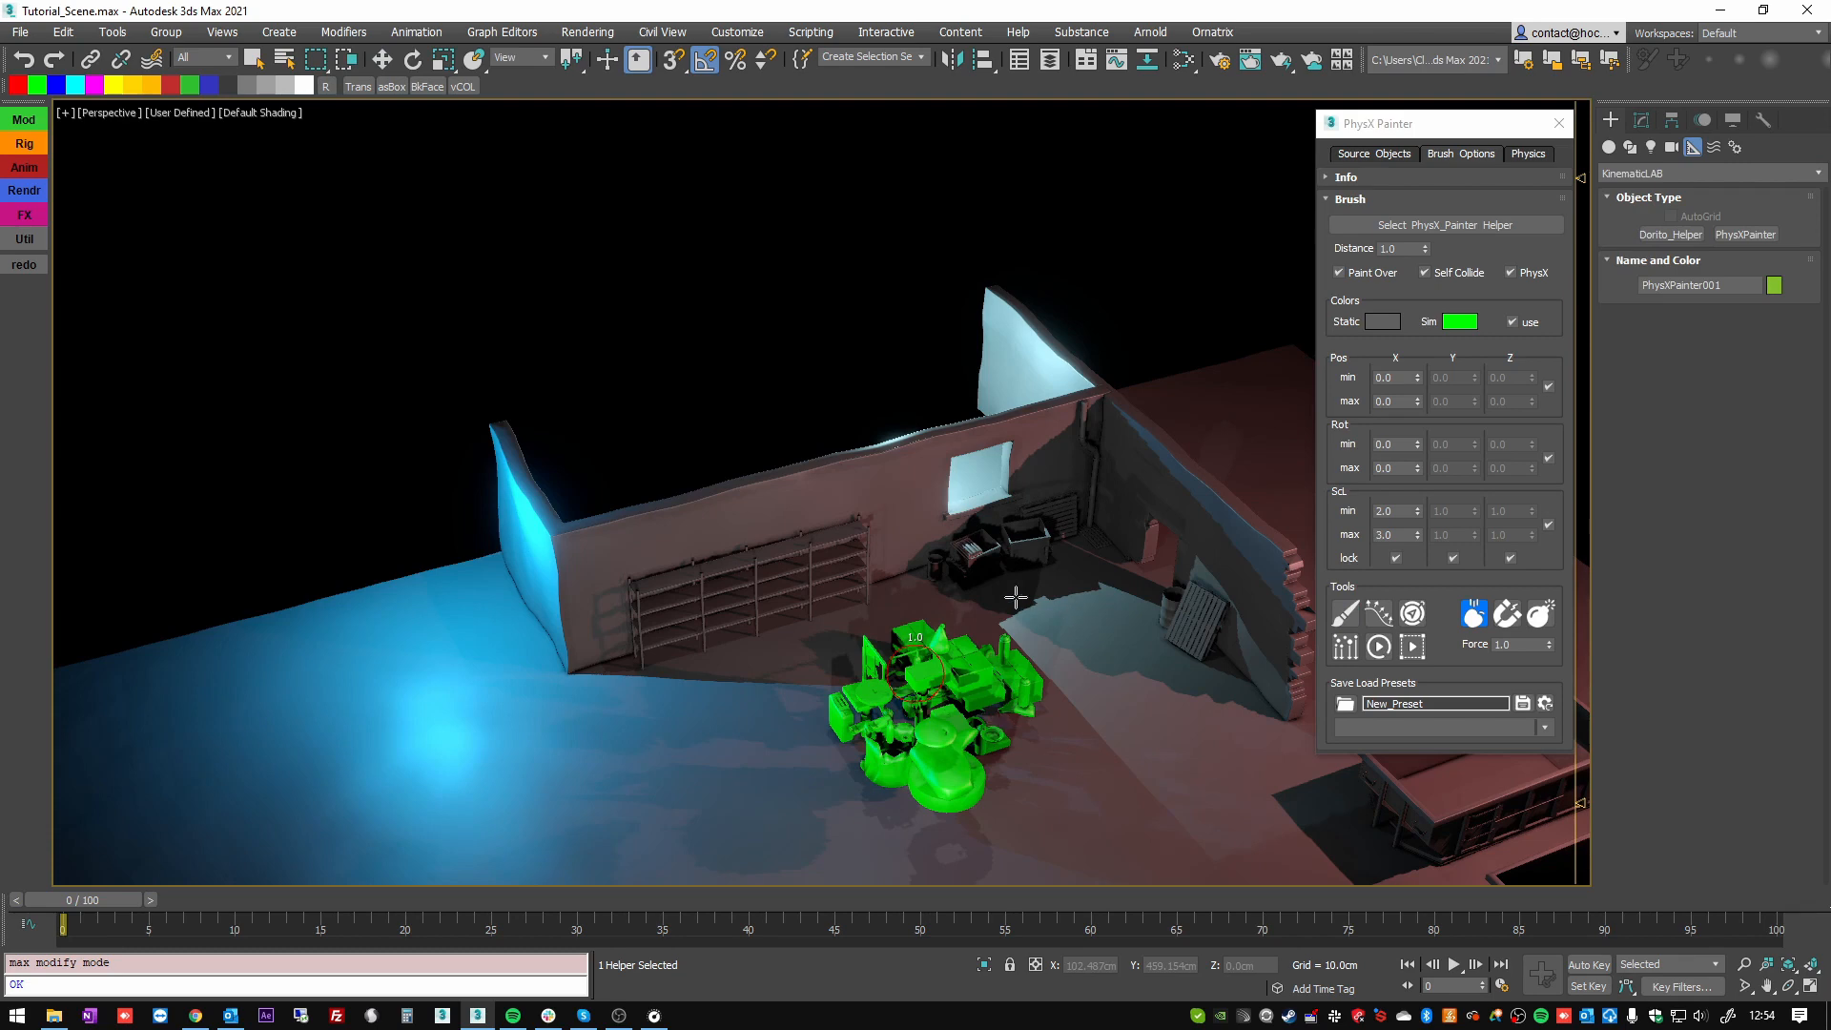
mouse_move(965, 790)
mouse_down()
mouse_move(949, 763)
mouse_move(973, 723)
mouse_up()
scroll(973, 723, up, 4)
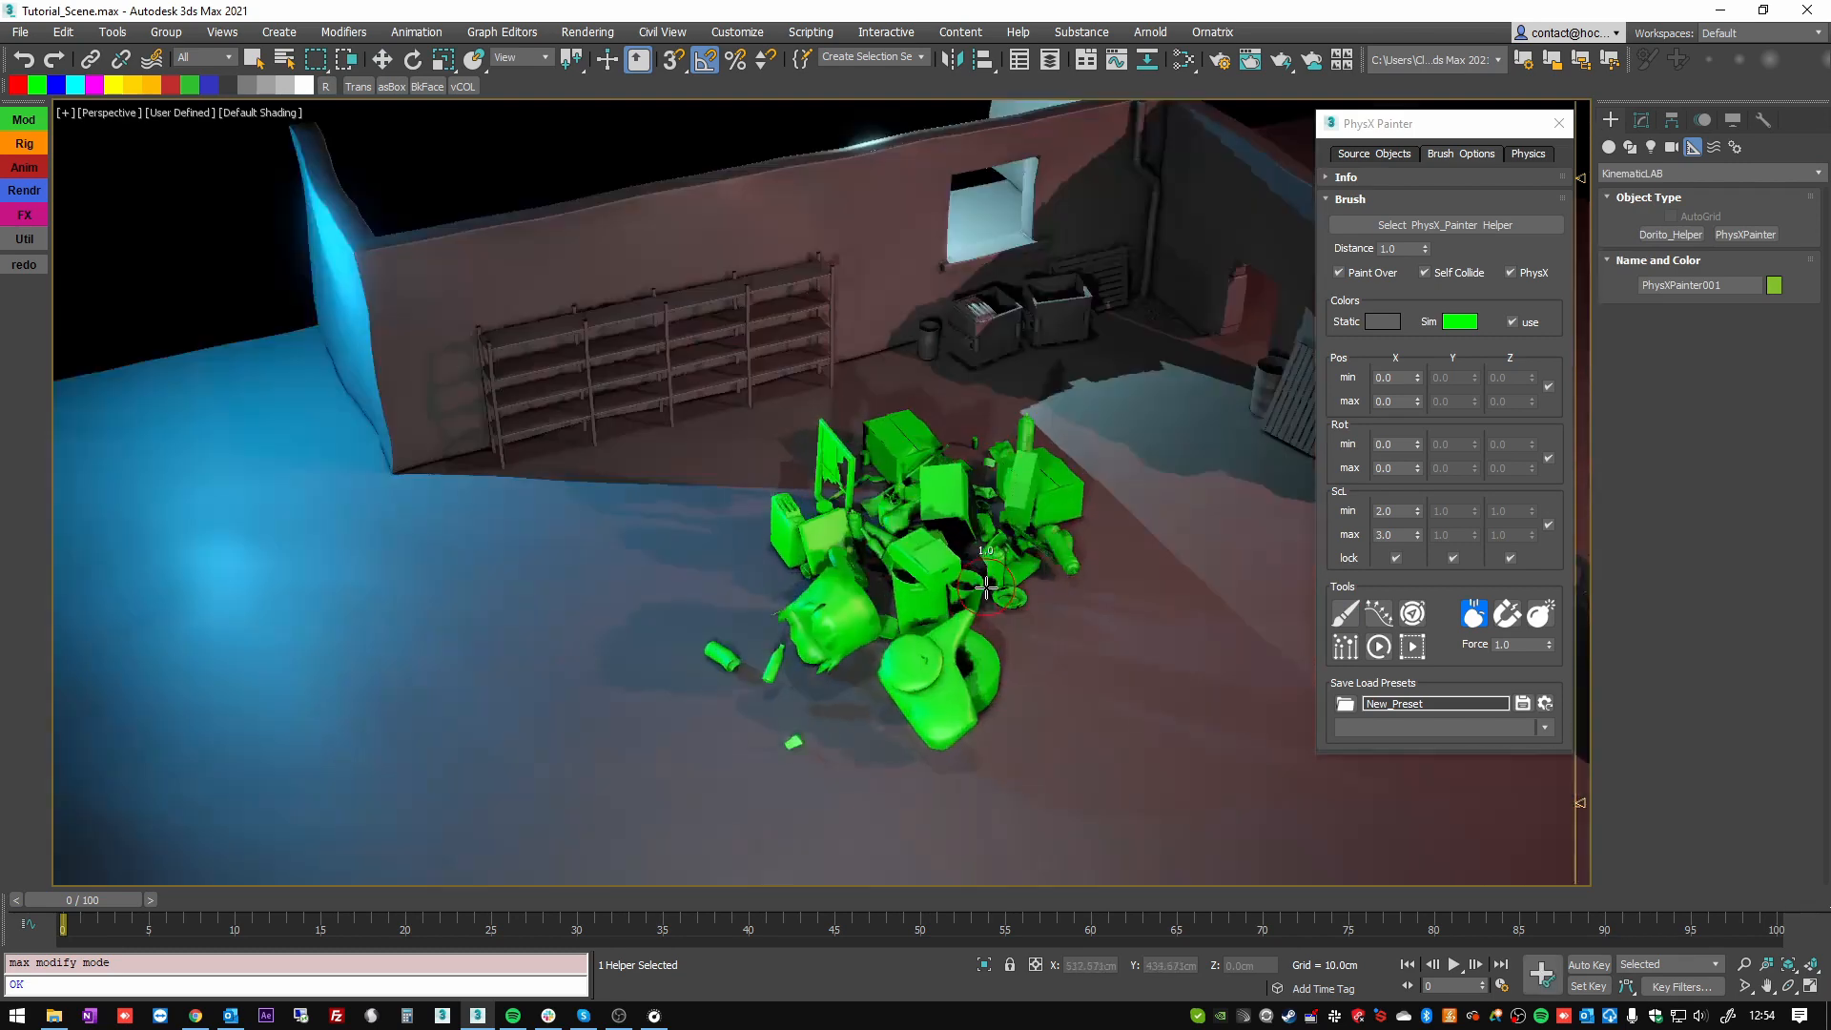
mouse_move(997, 518)
alt+middle_down()
mouse_move(946, 504)
mouse_move(963, 539)
alt+middle_up()
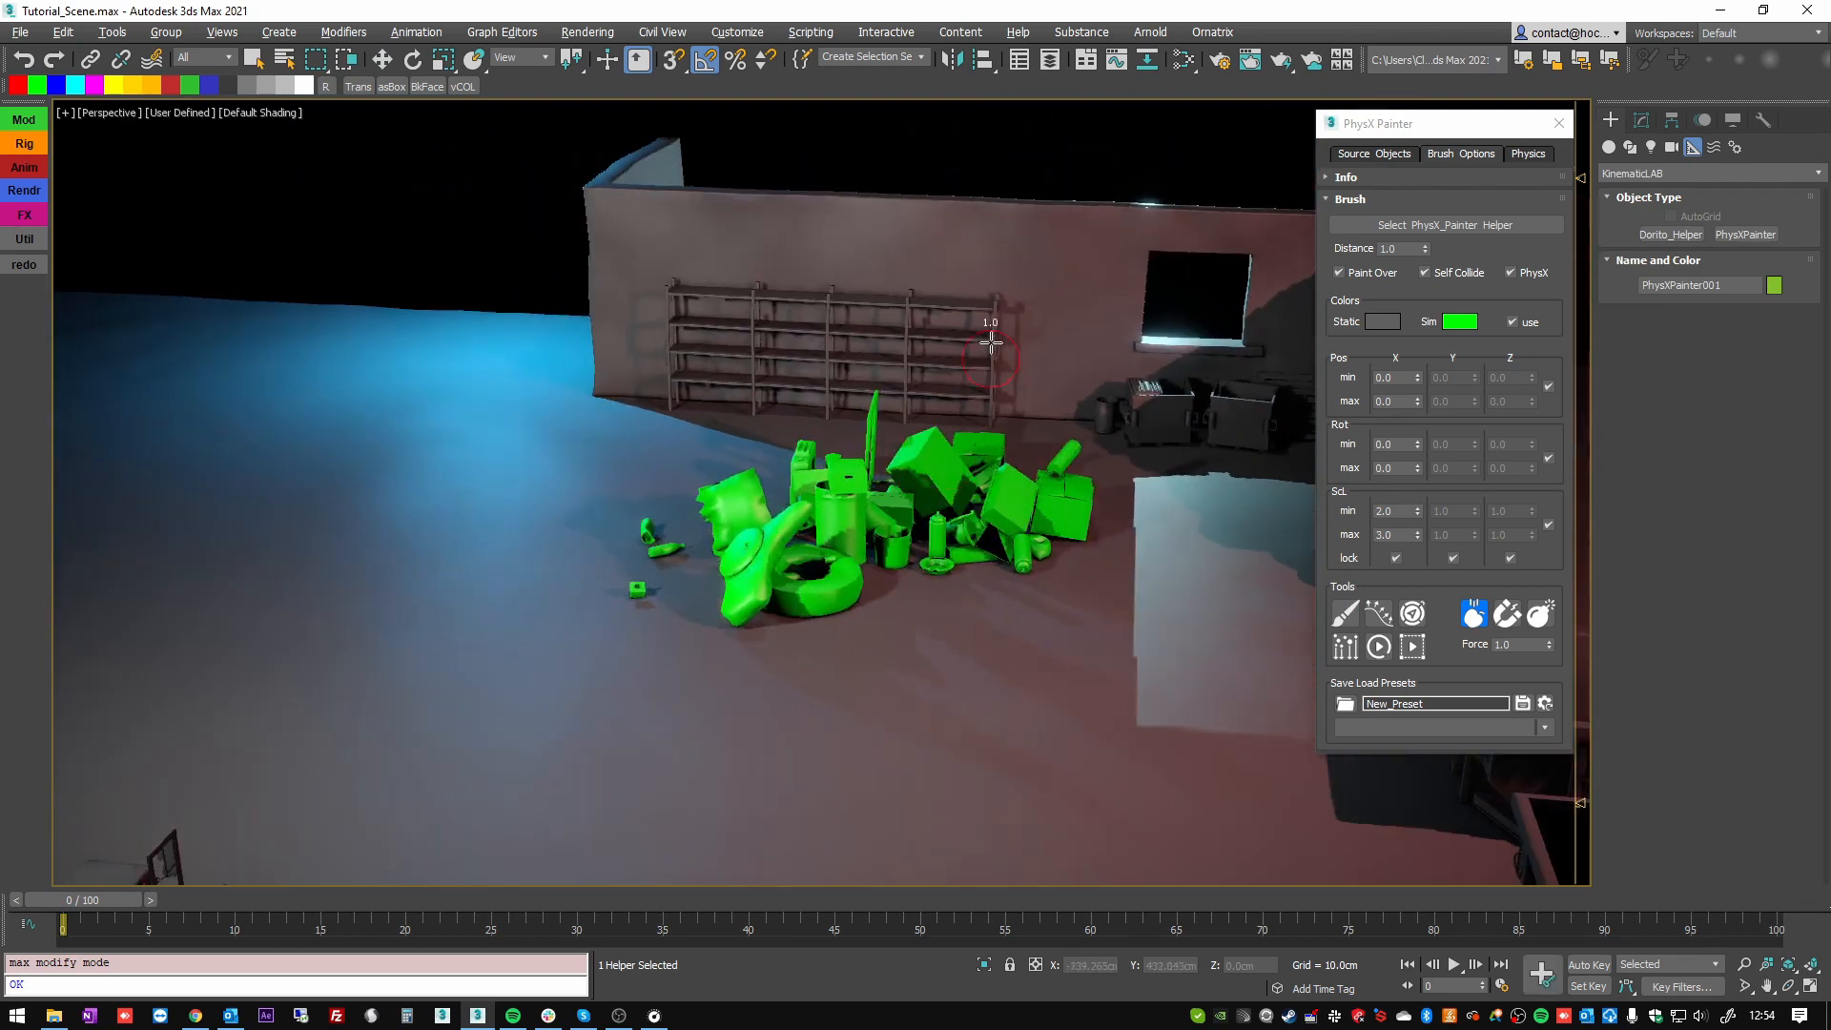
- Set the gravity acceleration to 0.0 while the simulation runs and inspect the pile's motion
click(1524, 153)
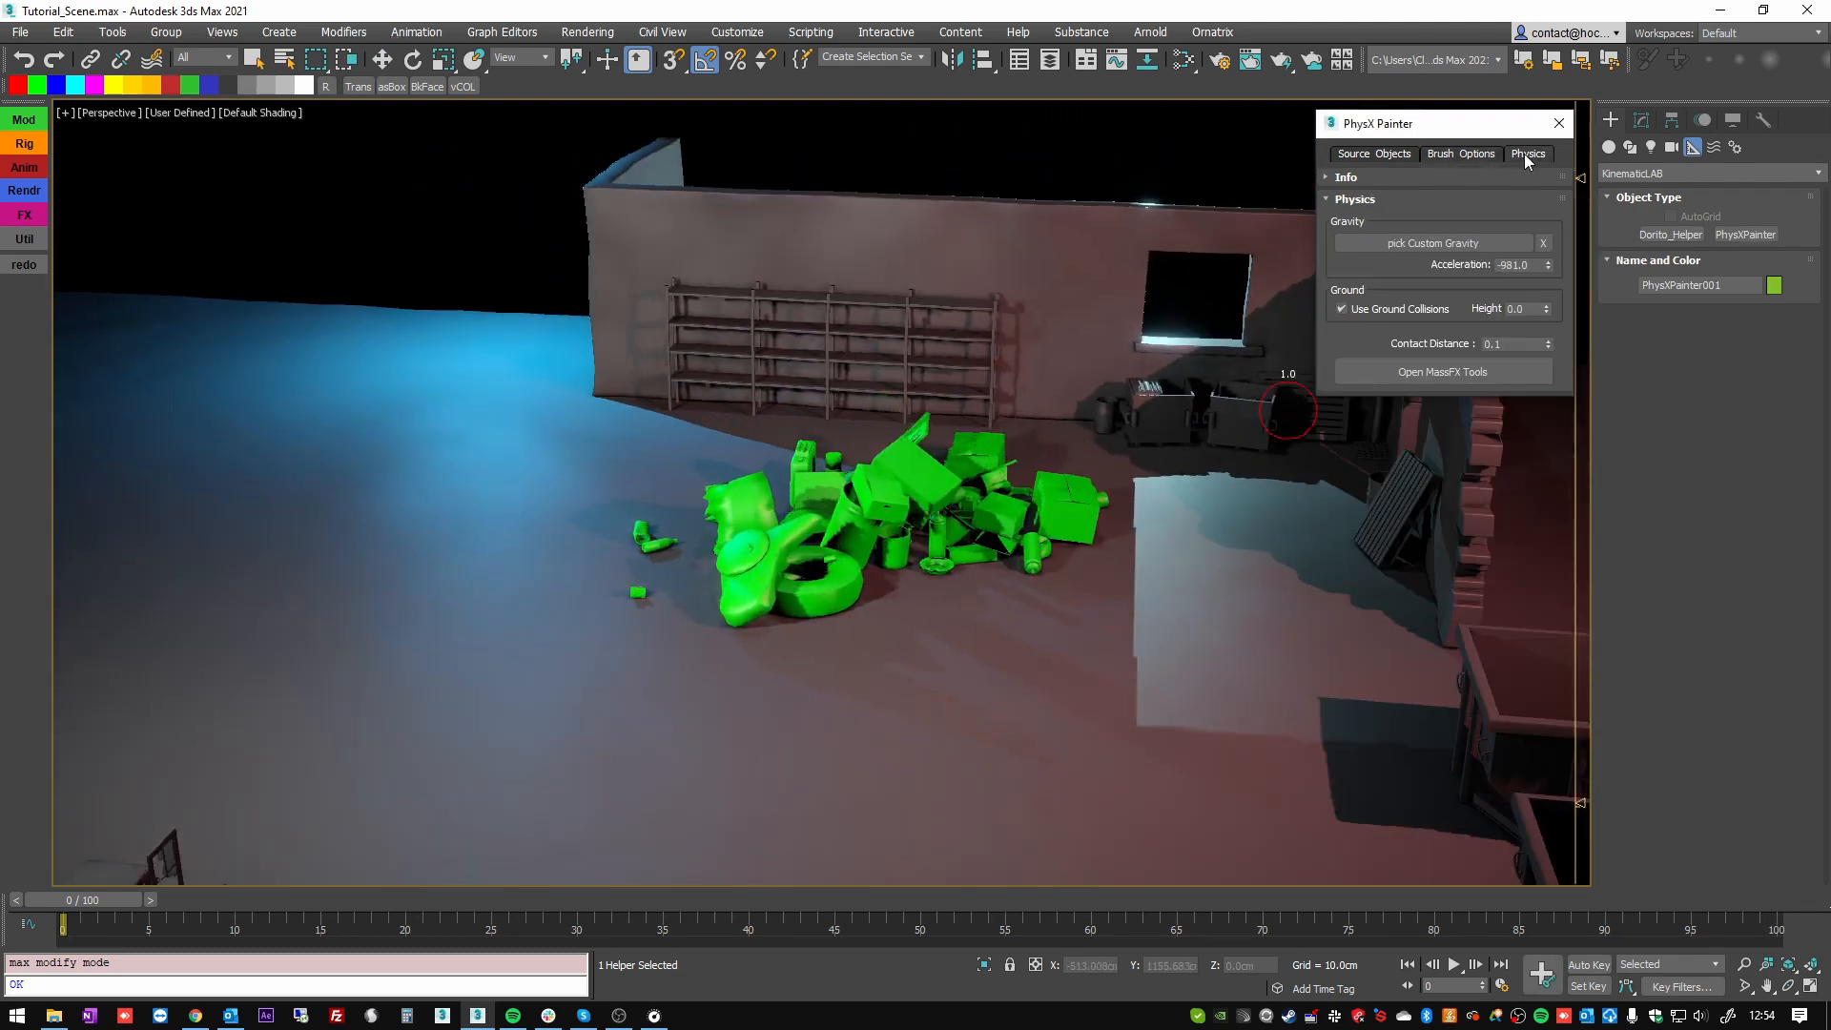
click(1549, 262)
double_click(1548, 269)
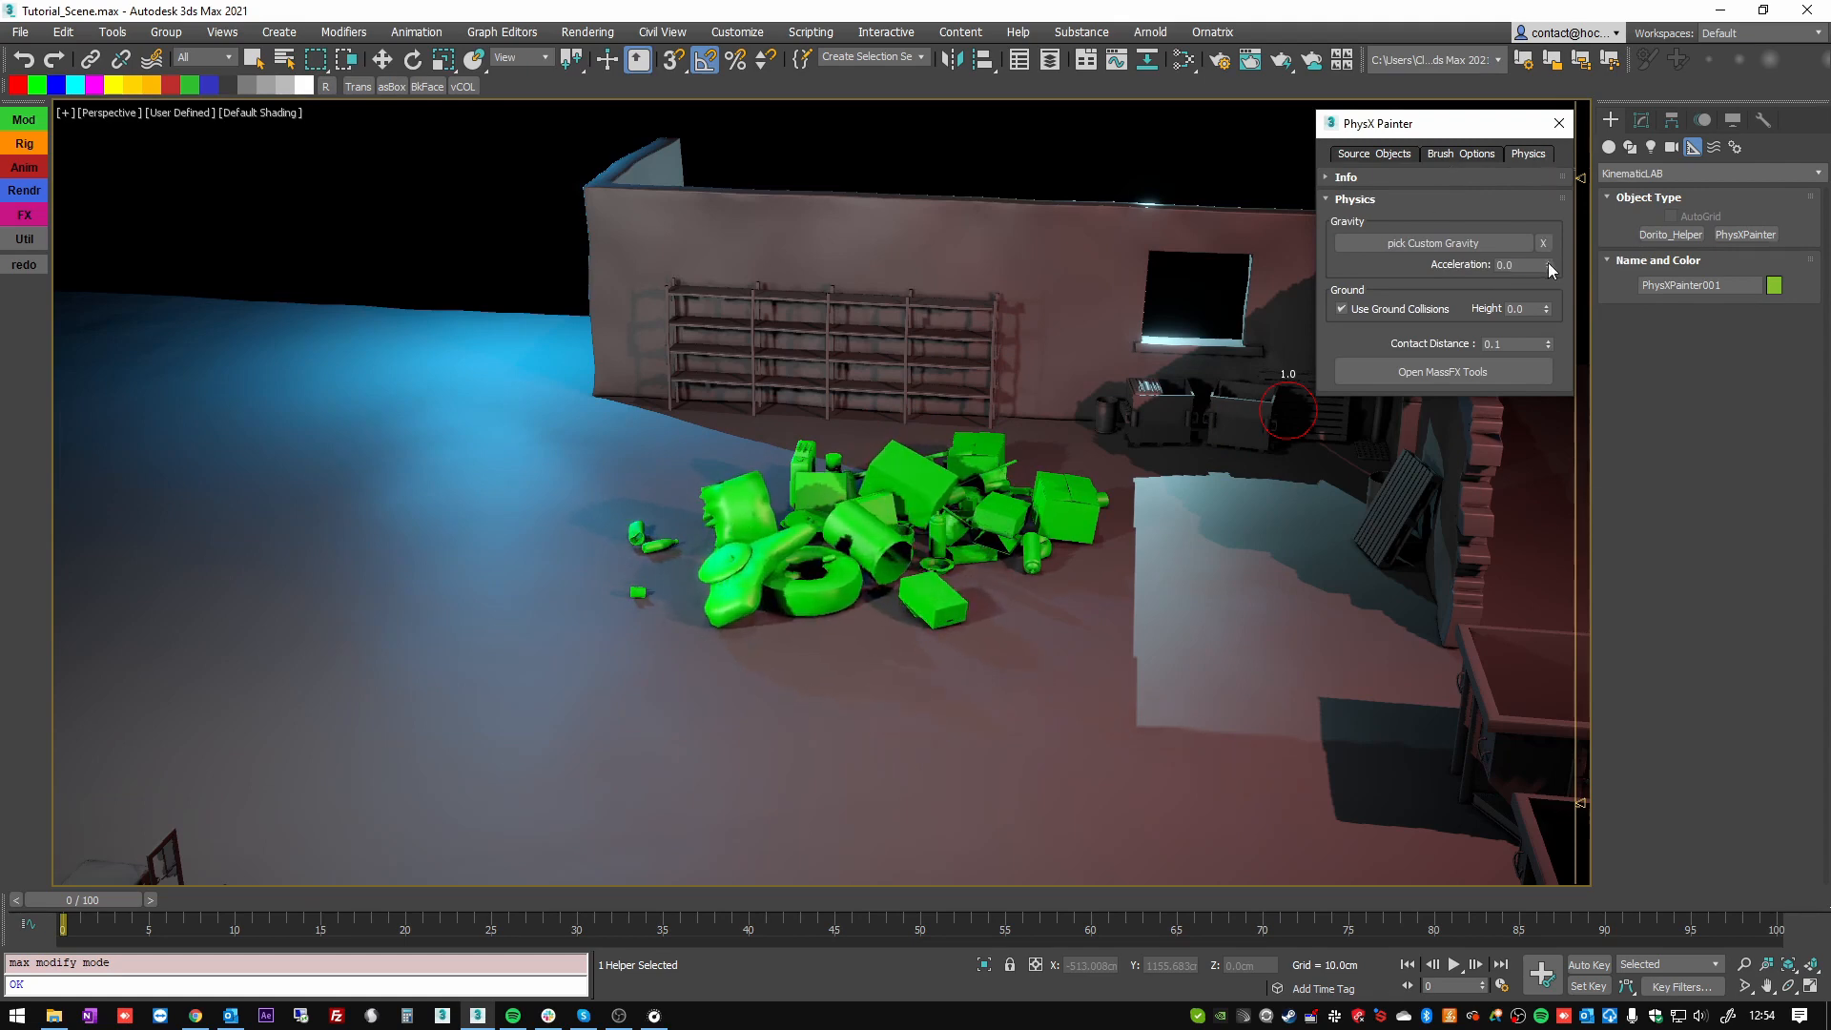
scroll(1030, 485, up, 3)
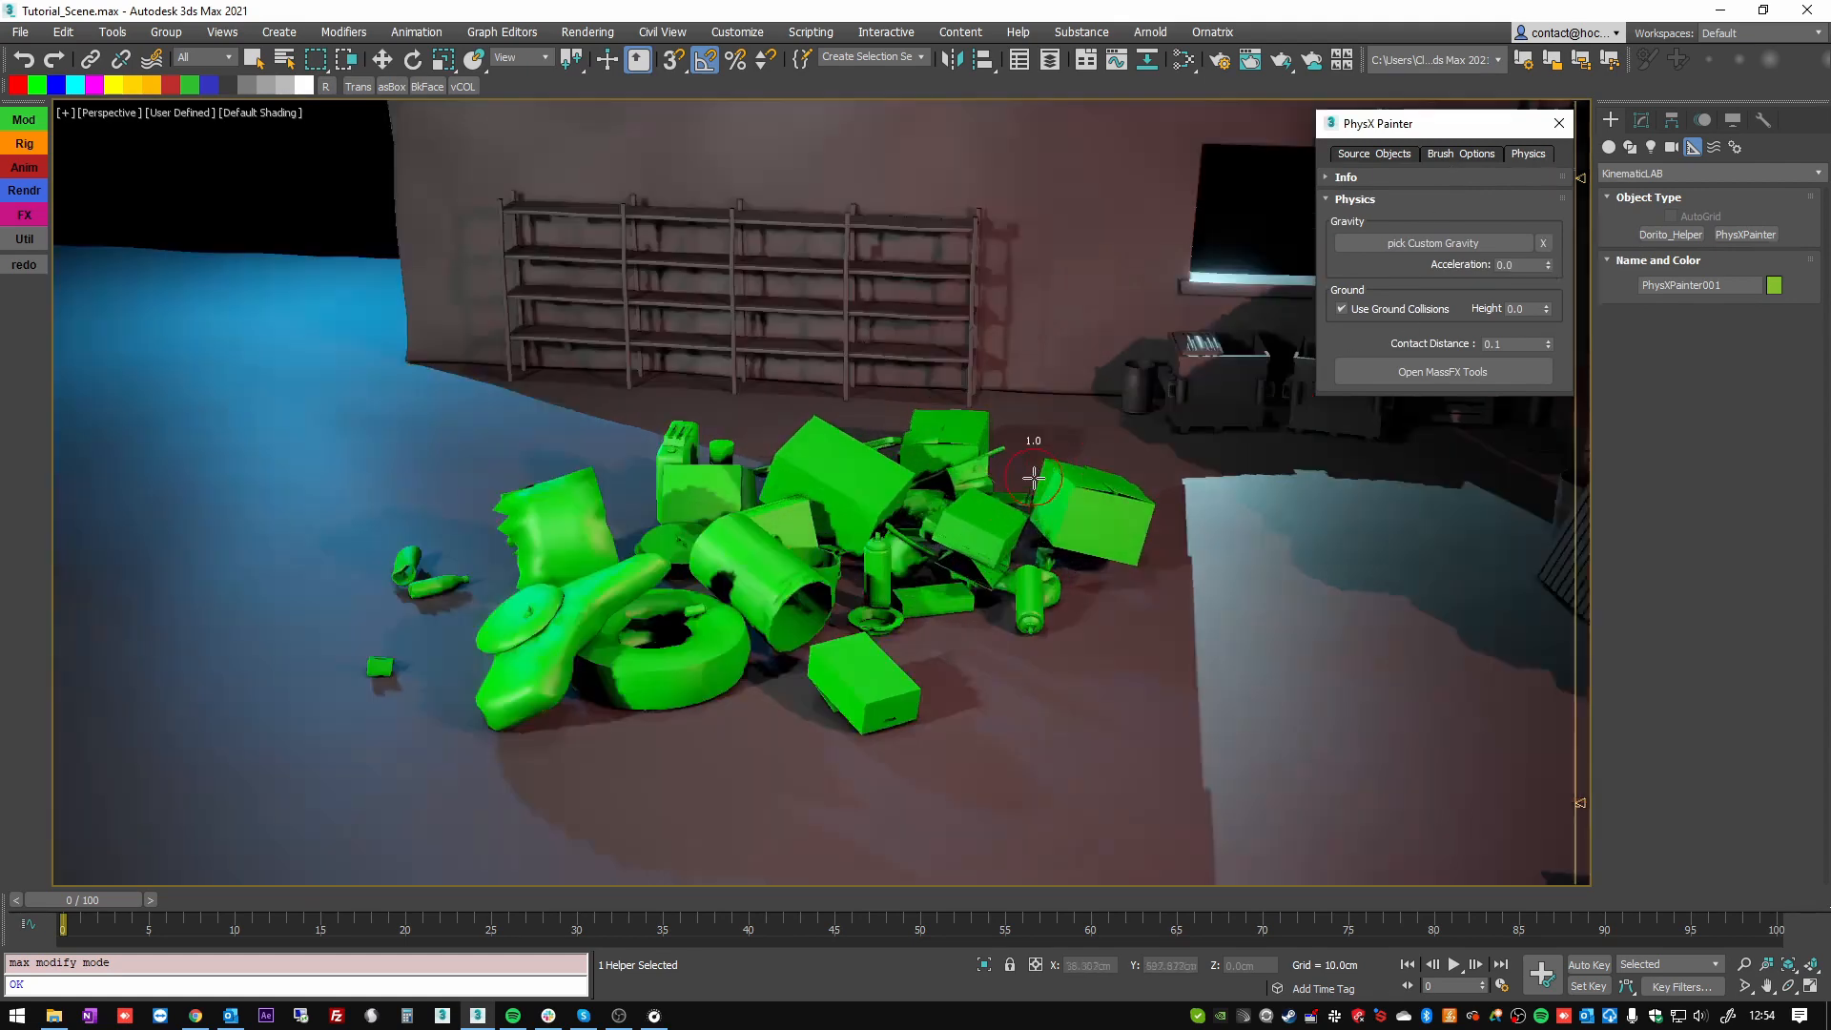
alt+middle_drag(1003, 489, 963, 513)
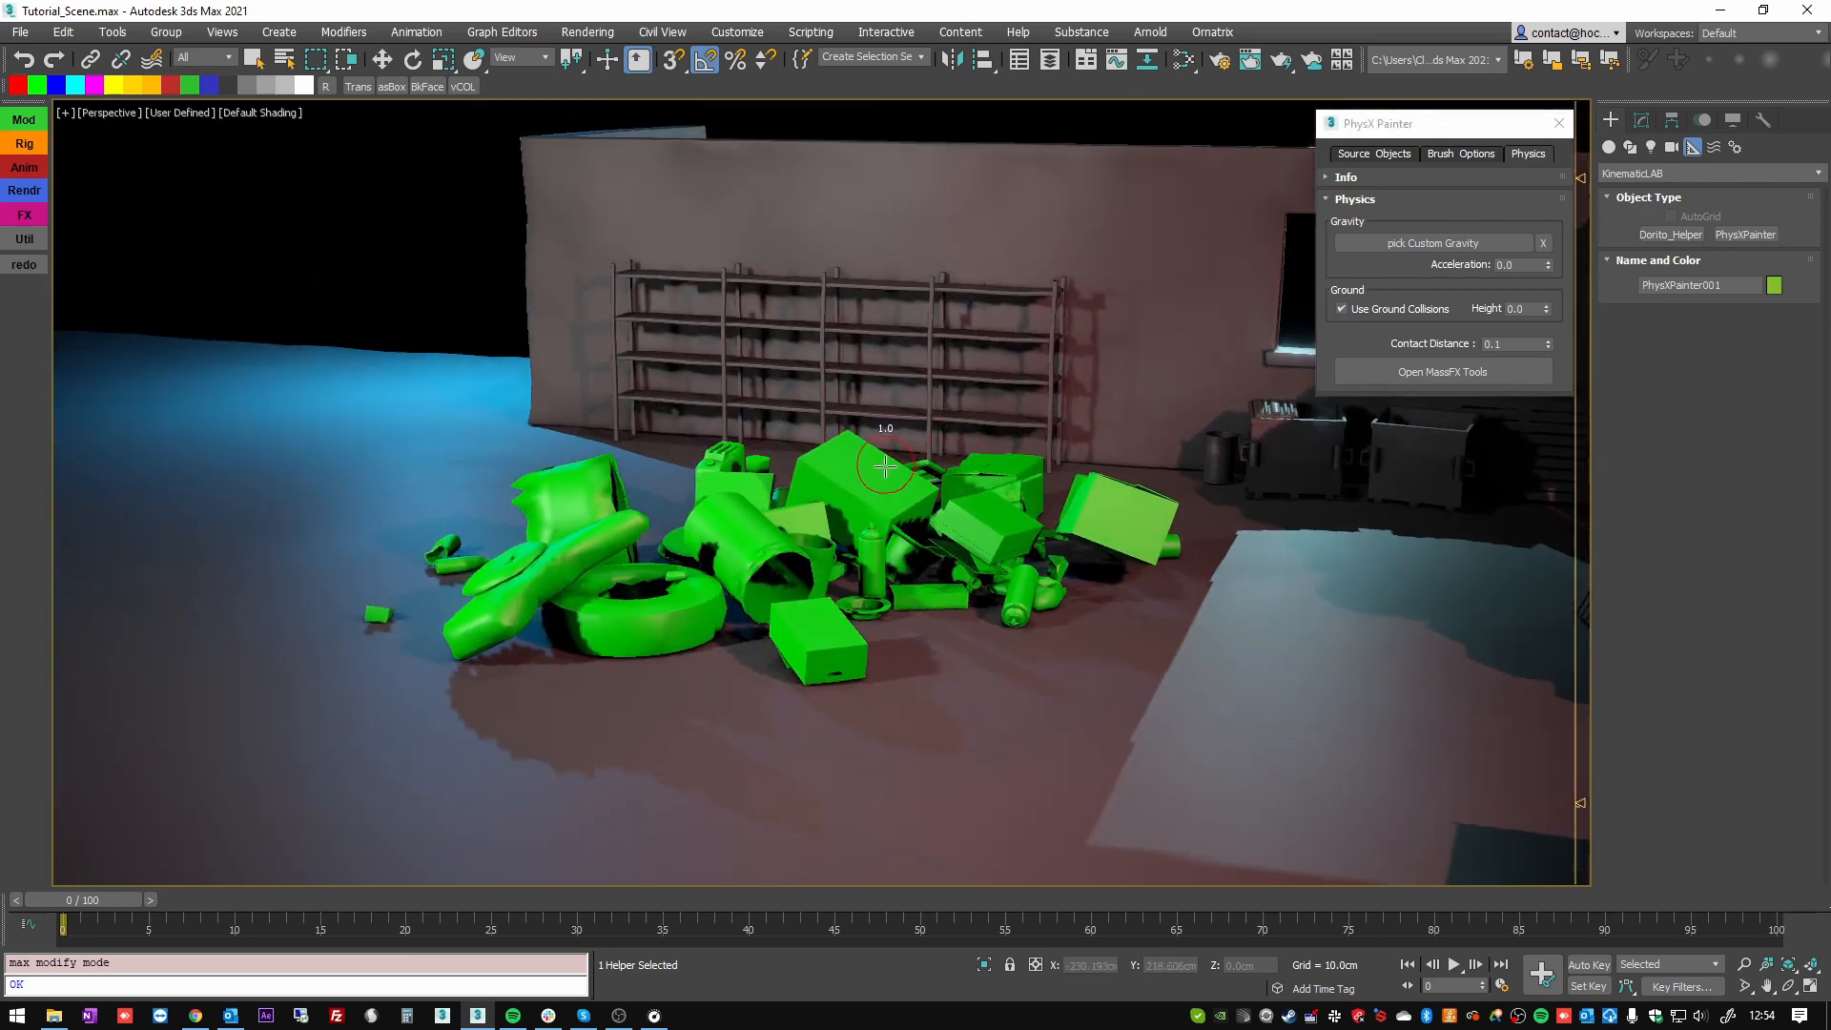
- Change the gravity acceleration gradually to about -218.7 while the painted pile simulates
alt+middle_drag(777, 422, 1292, 295)
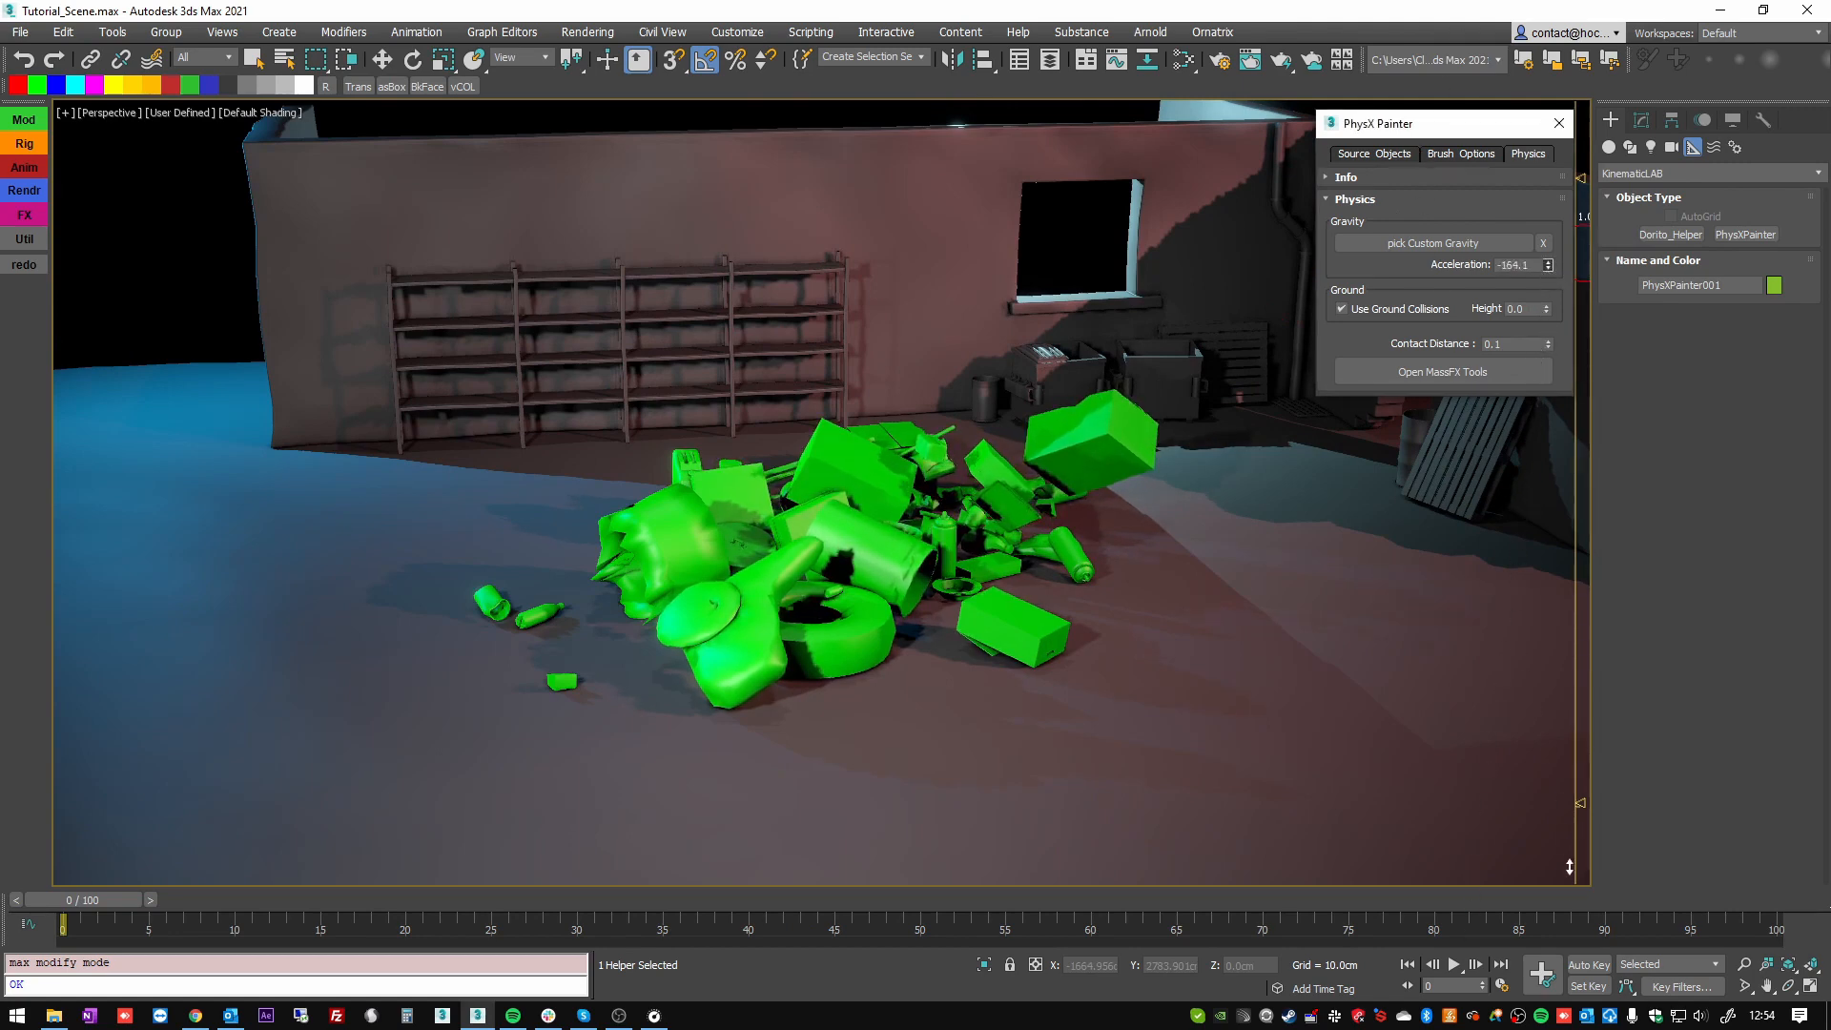
click(1549, 270)
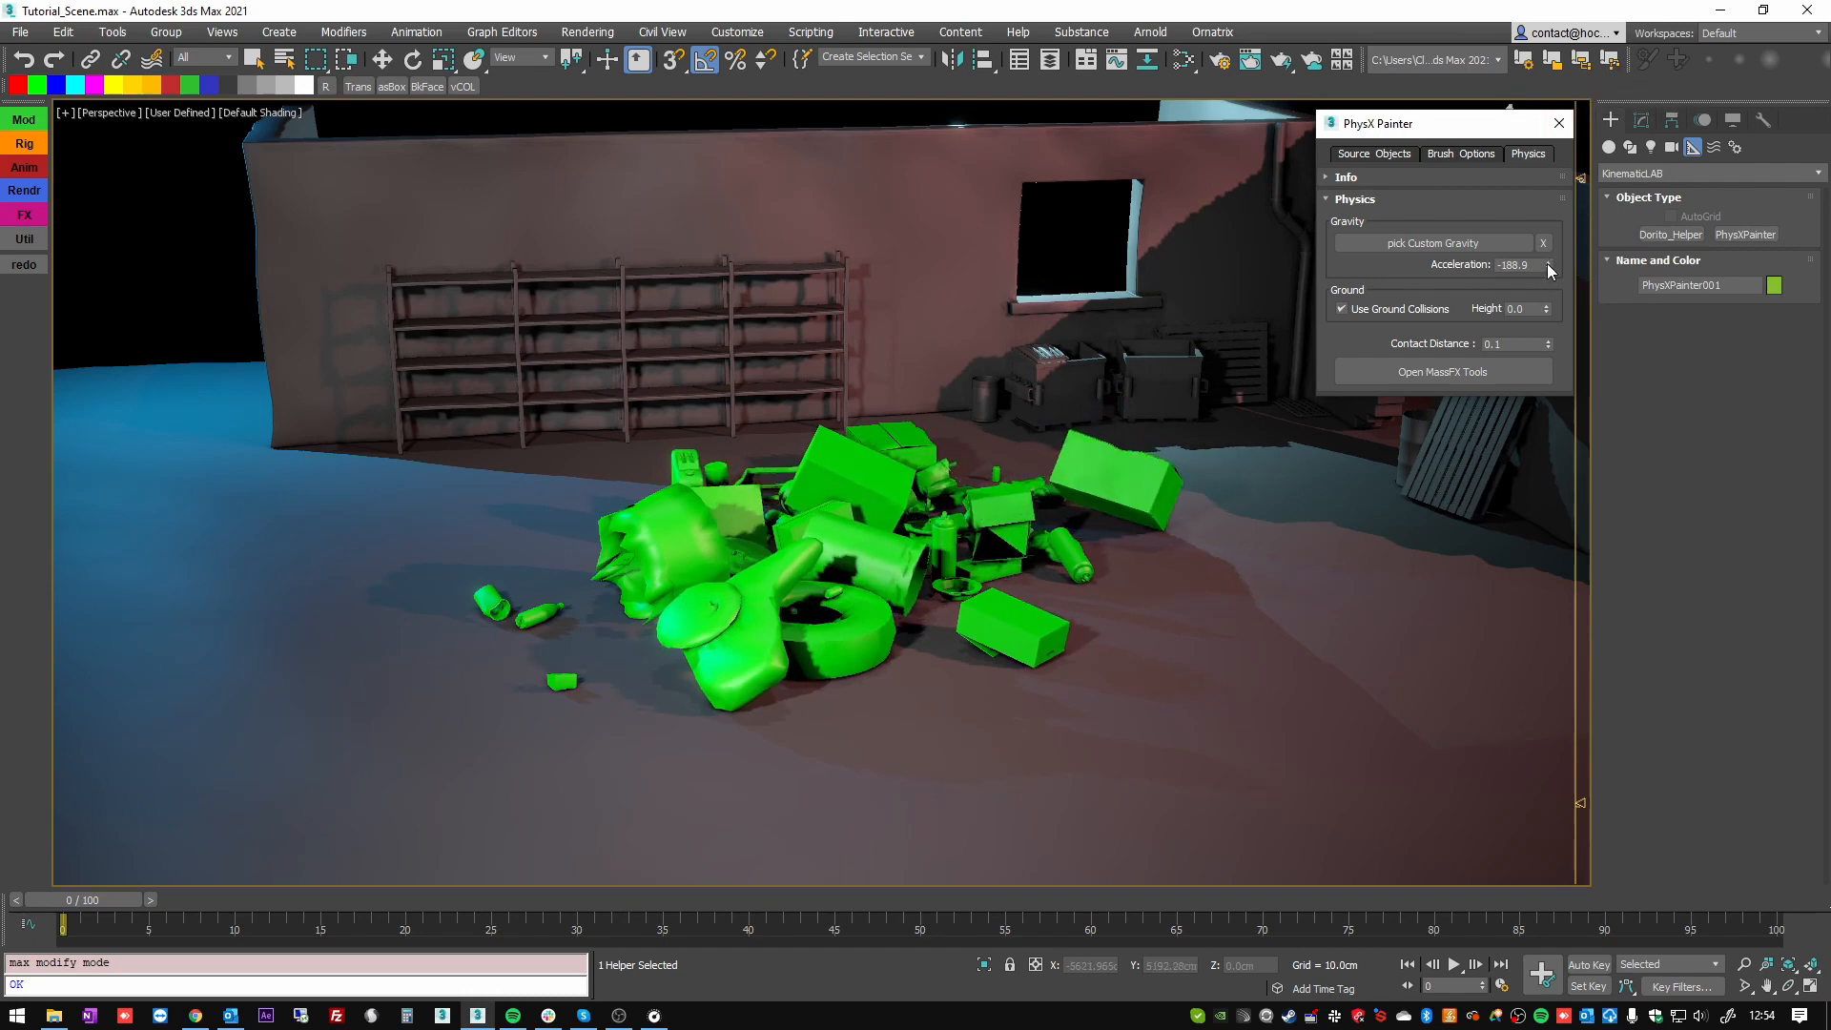
drag(1548, 267, 1550, 553)
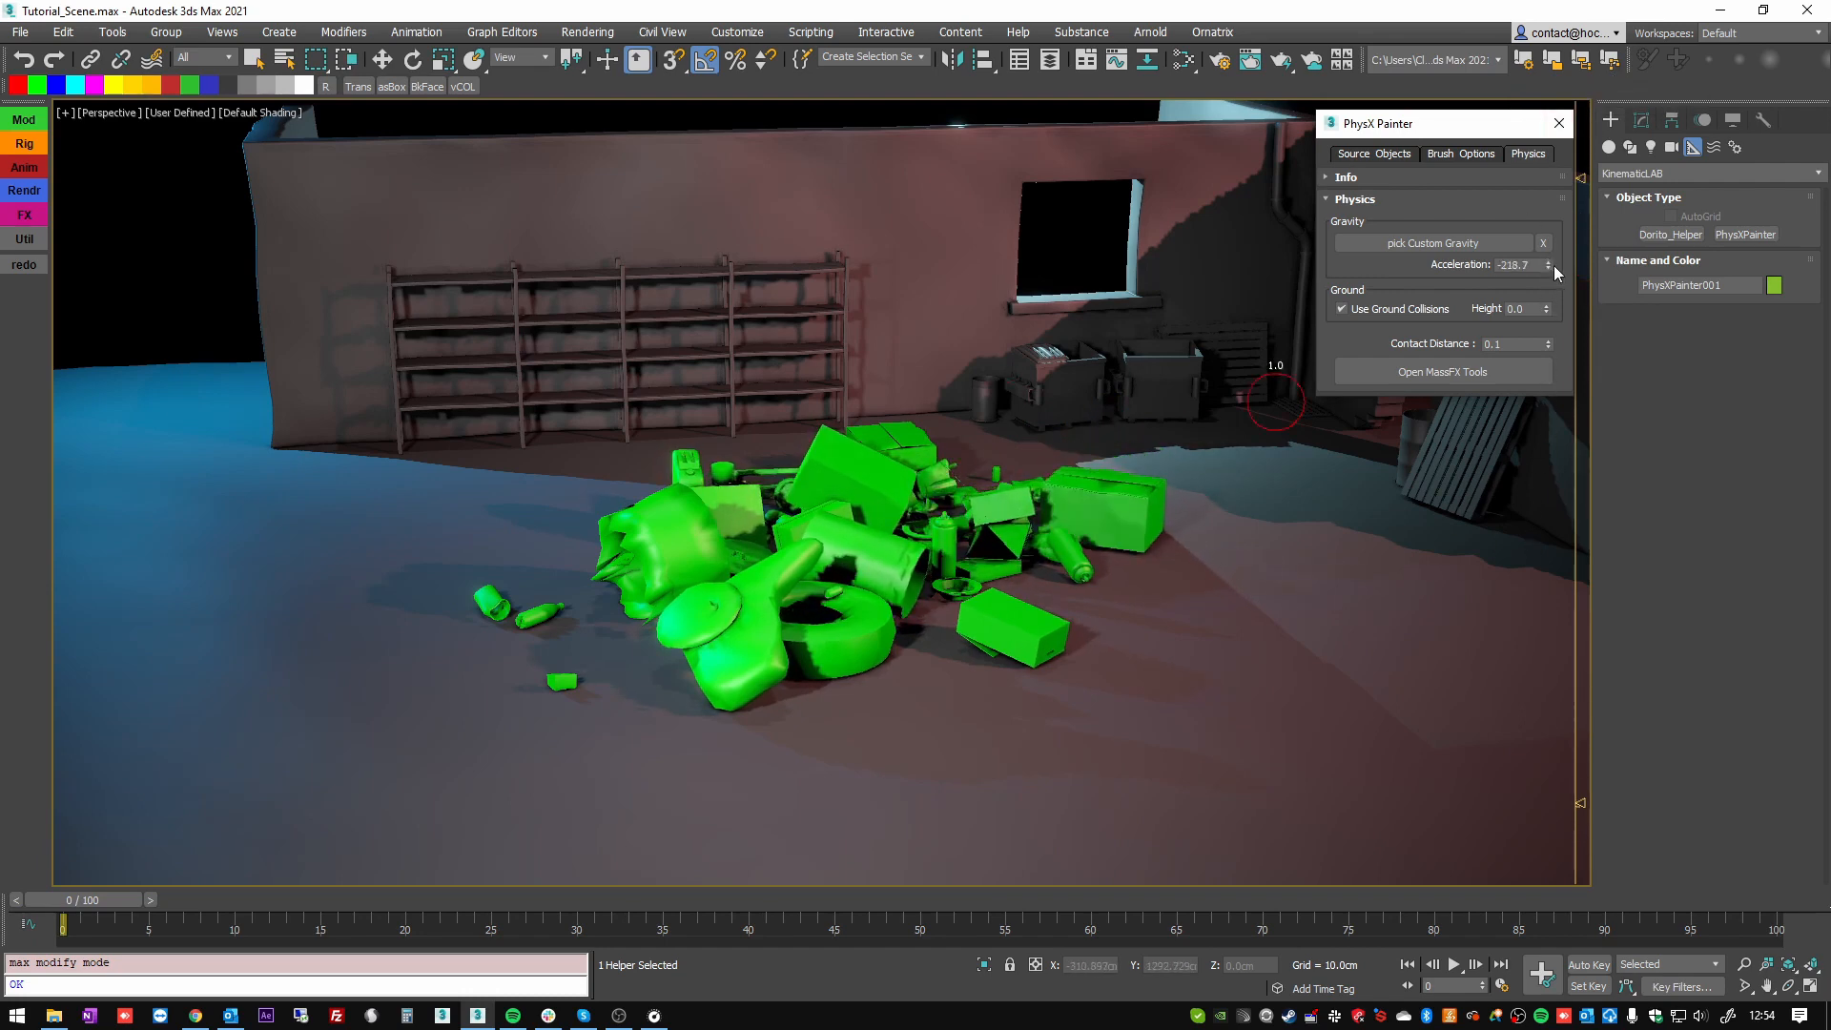
- Set the gravity acceleration to 300.0 and watch how the debris moves above the room
drag(1555, 272, 1553, 270)
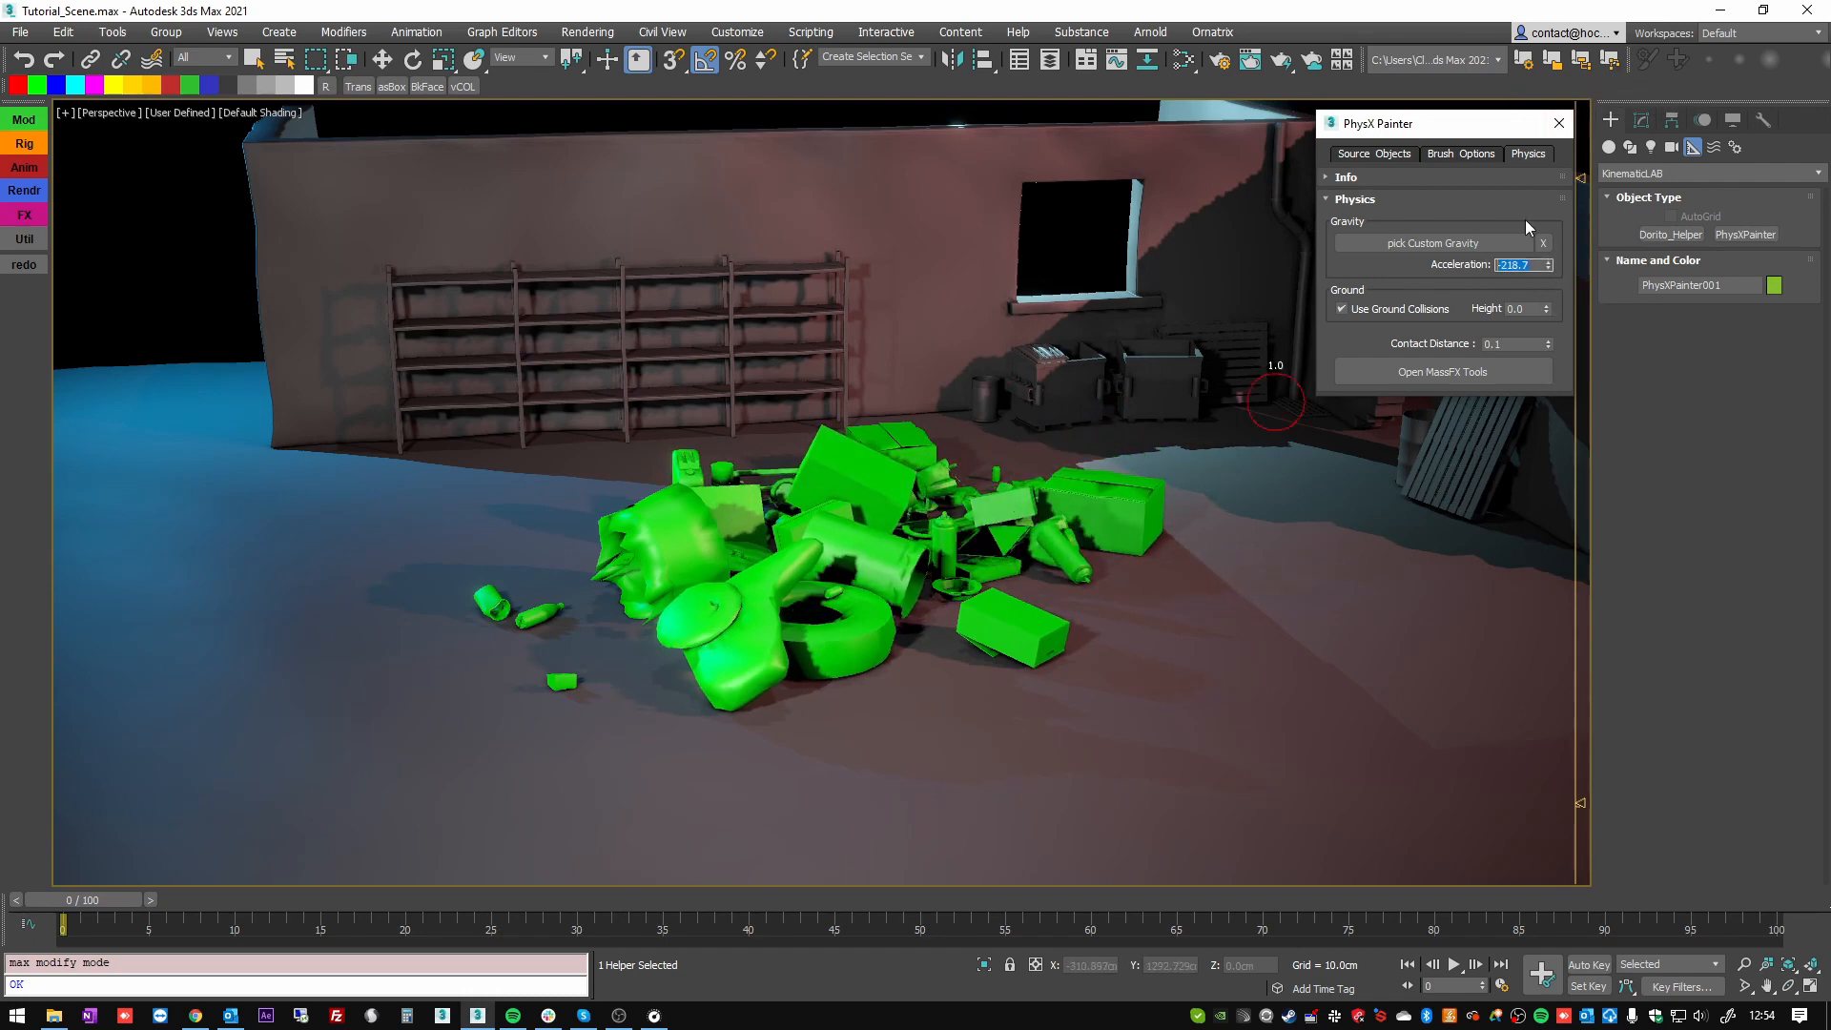
key(Return)
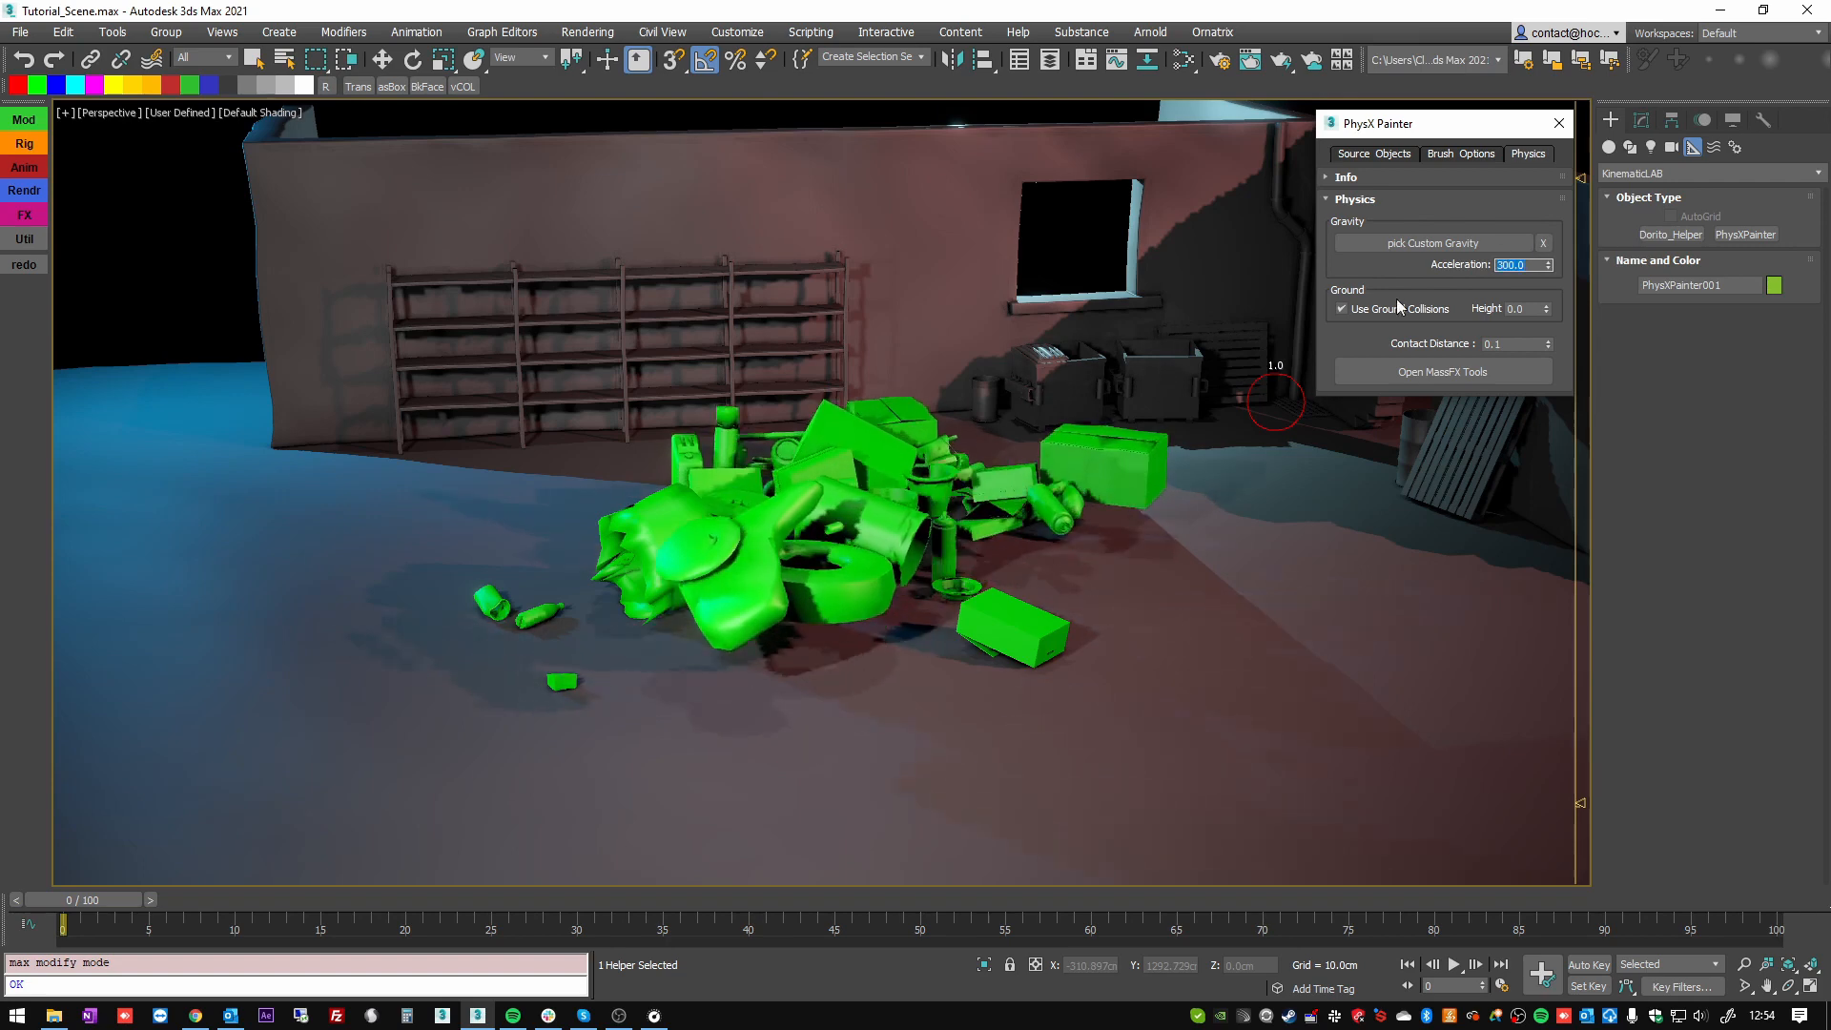
scroll(1101, 358, down, 5)
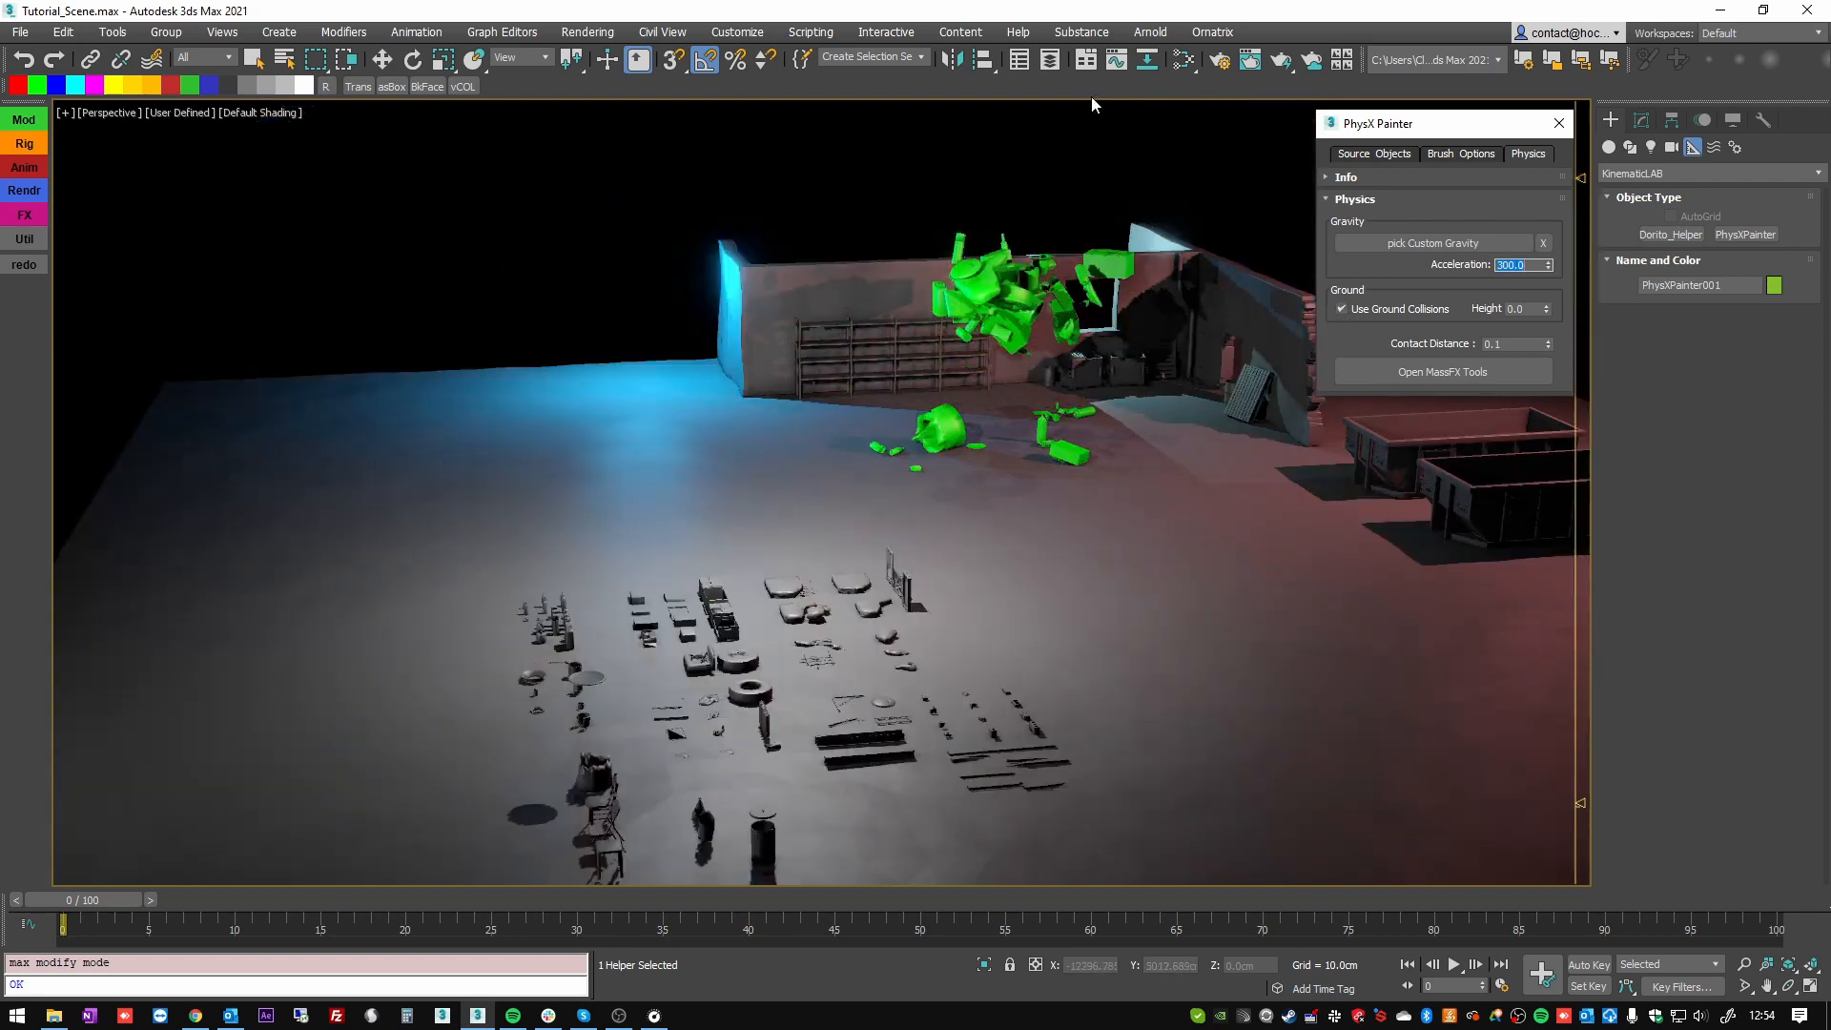
scroll(1108, 186, up, 3)
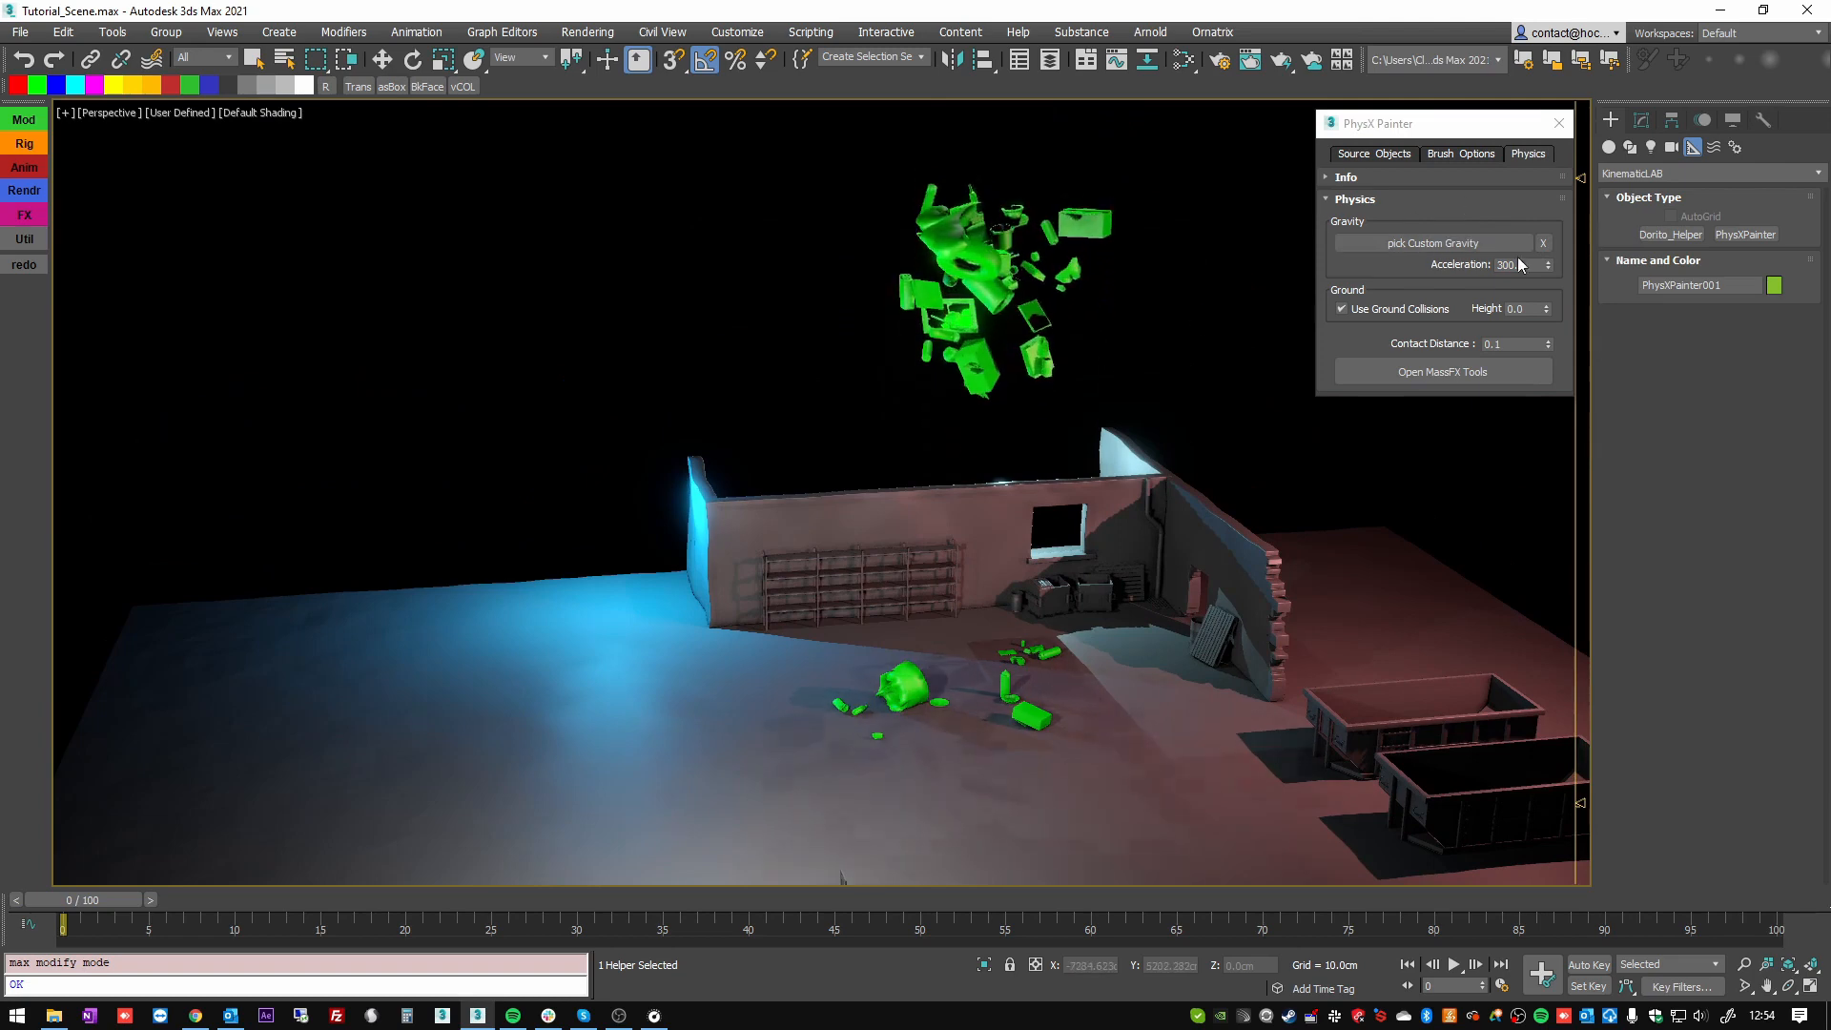
- Set the gravity acceleration to -981.0, let the debris settle on the floor, and end the painting
right_click(1549, 267)
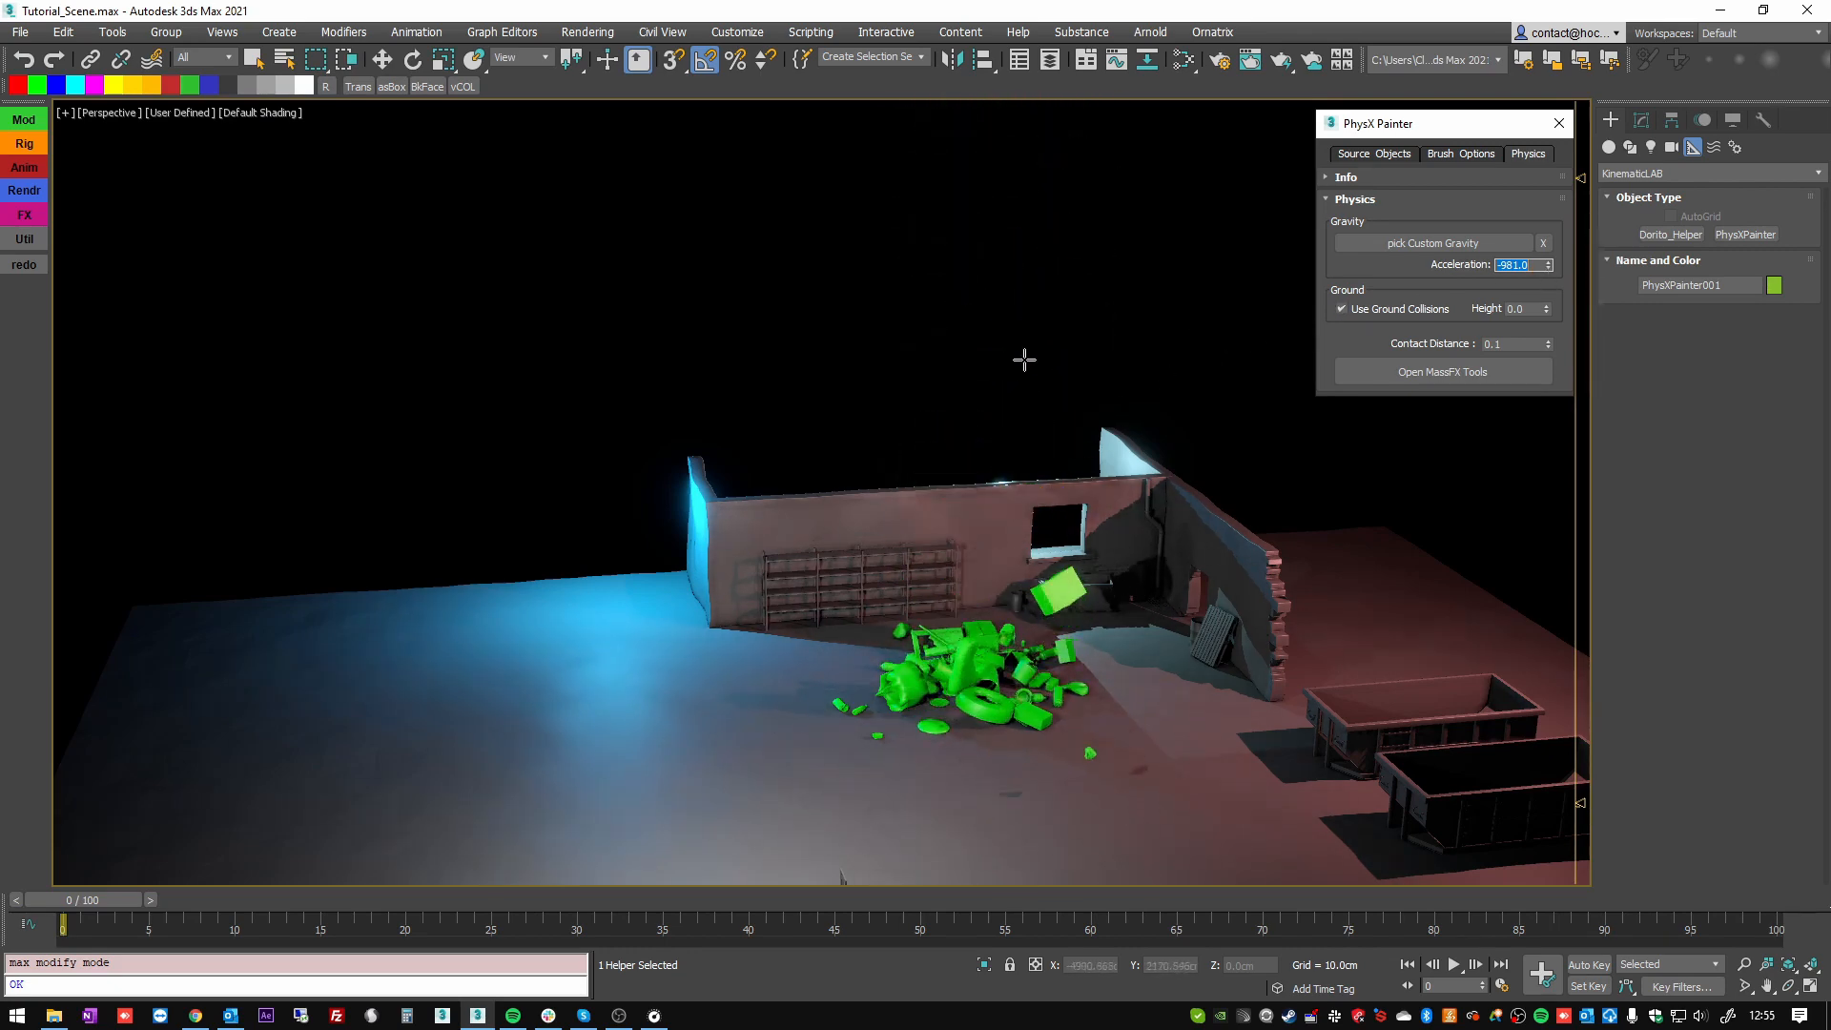
middle_drag(976, 570, 975, 490)
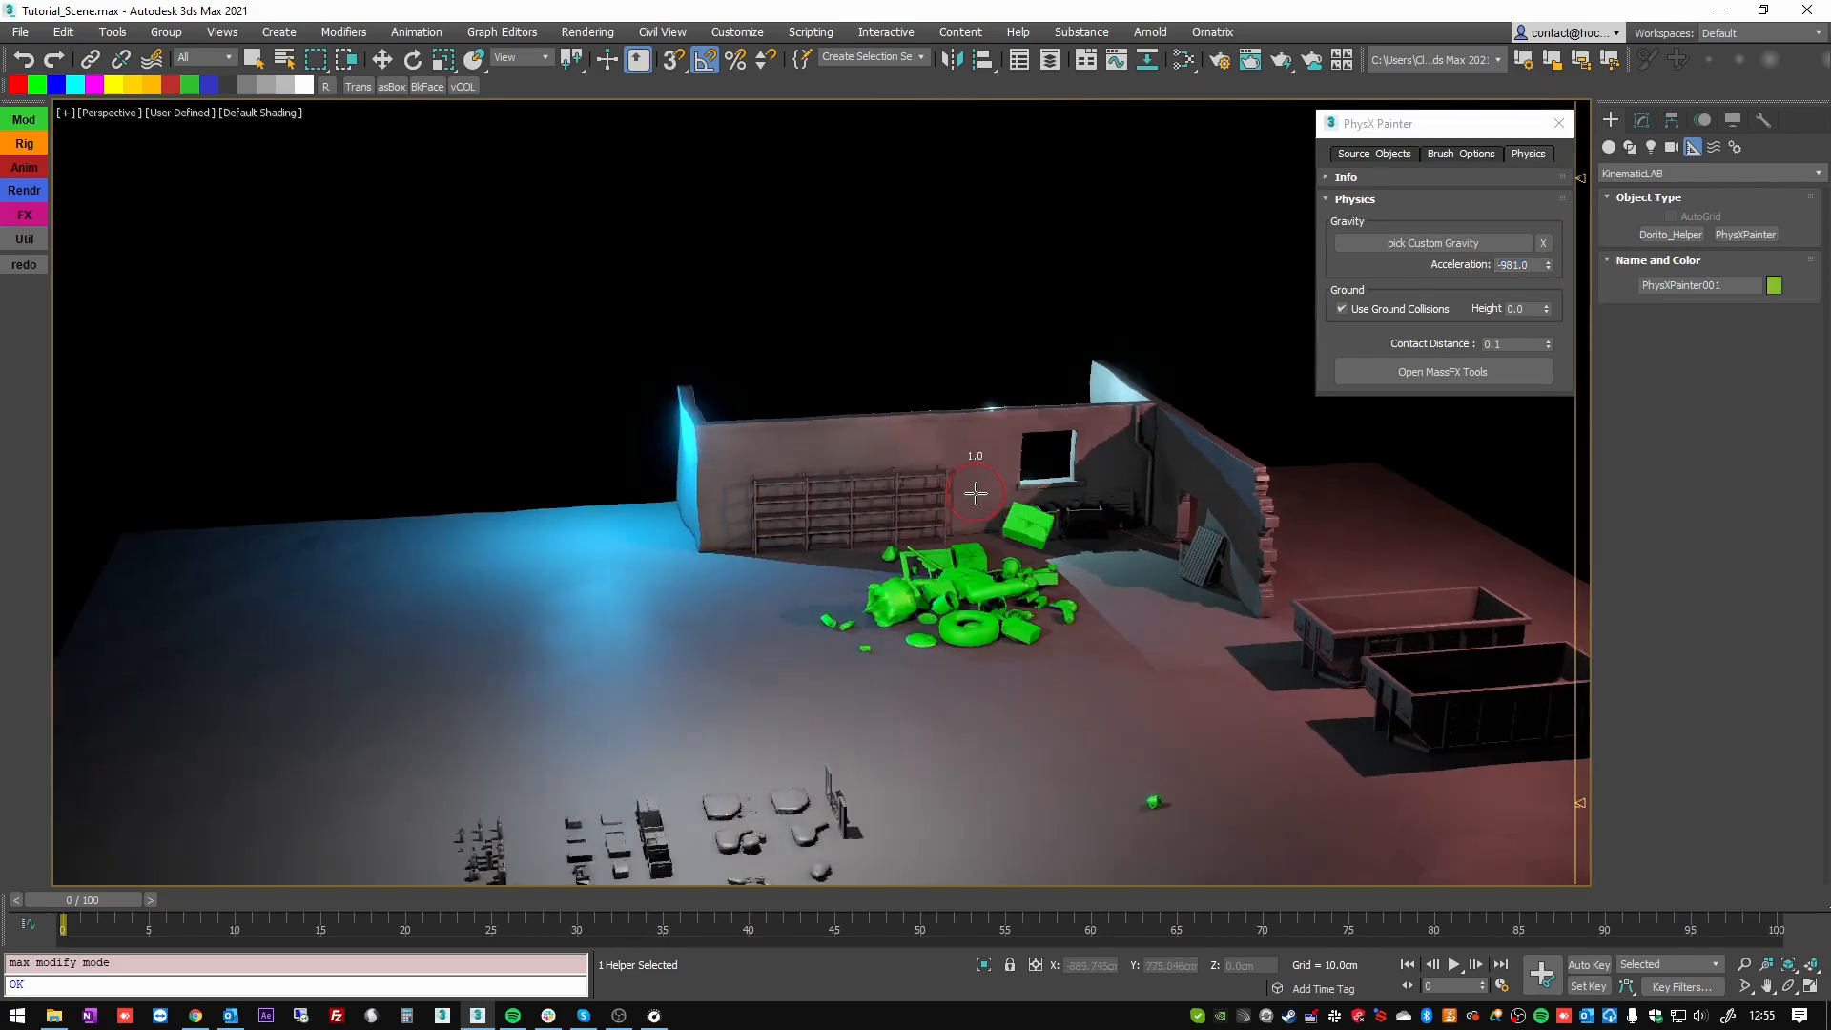
scroll(977, 492, up, 3)
alt+middle_drag(1021, 552, 1047, 584)
key(w)
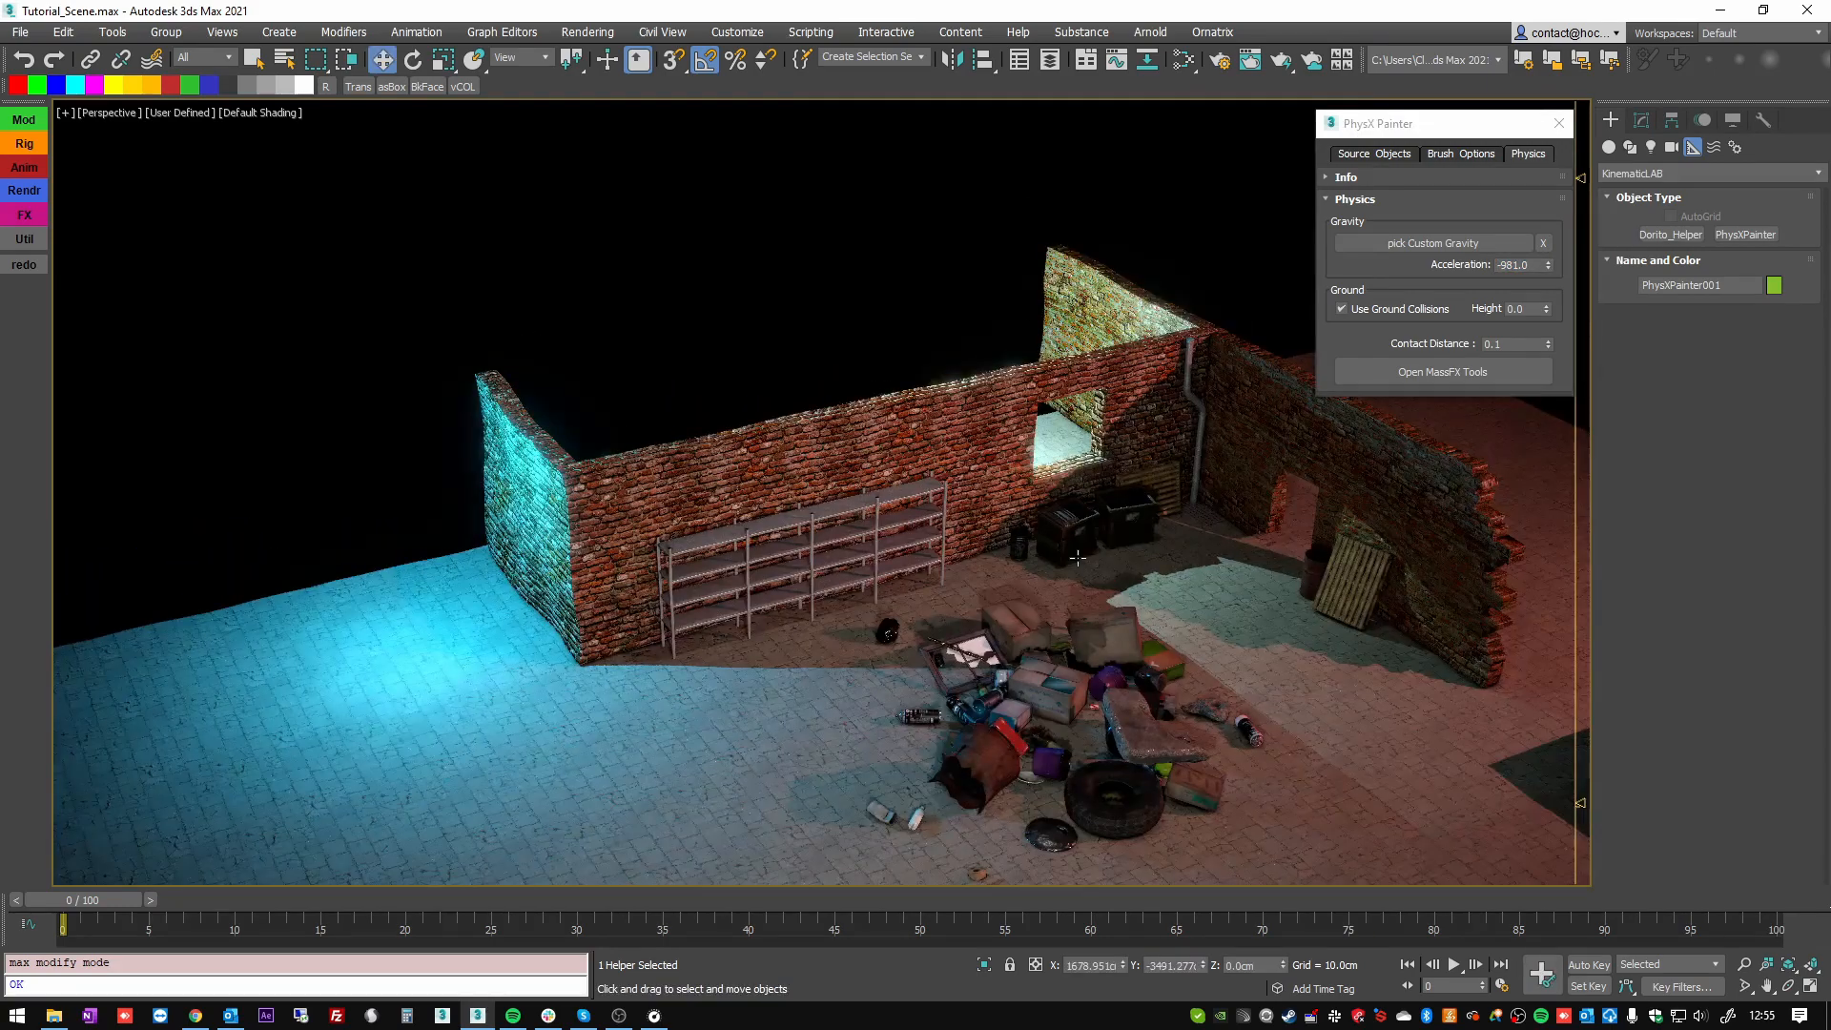
- Create a planar Gravity space warp with an icon size of about 154 cm on the floor beside the debris pile
middle_drag(1218, 423, 975, 272)
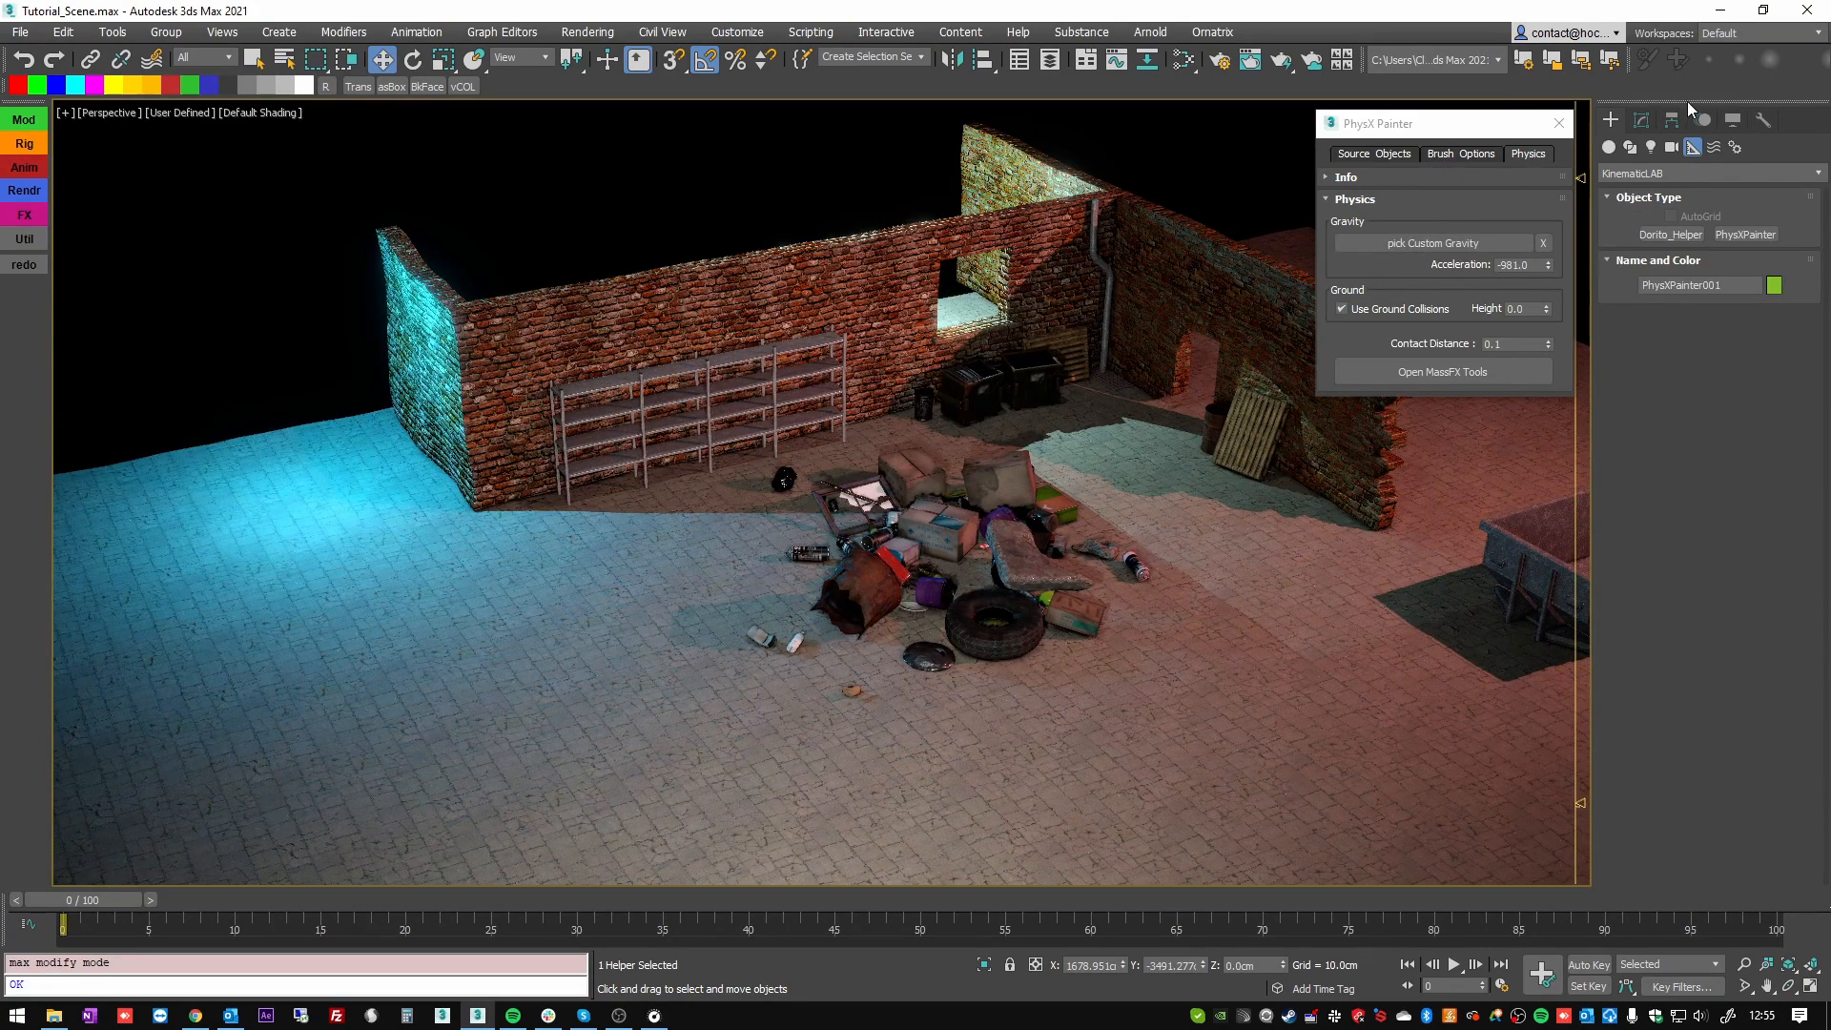
click(1714, 148)
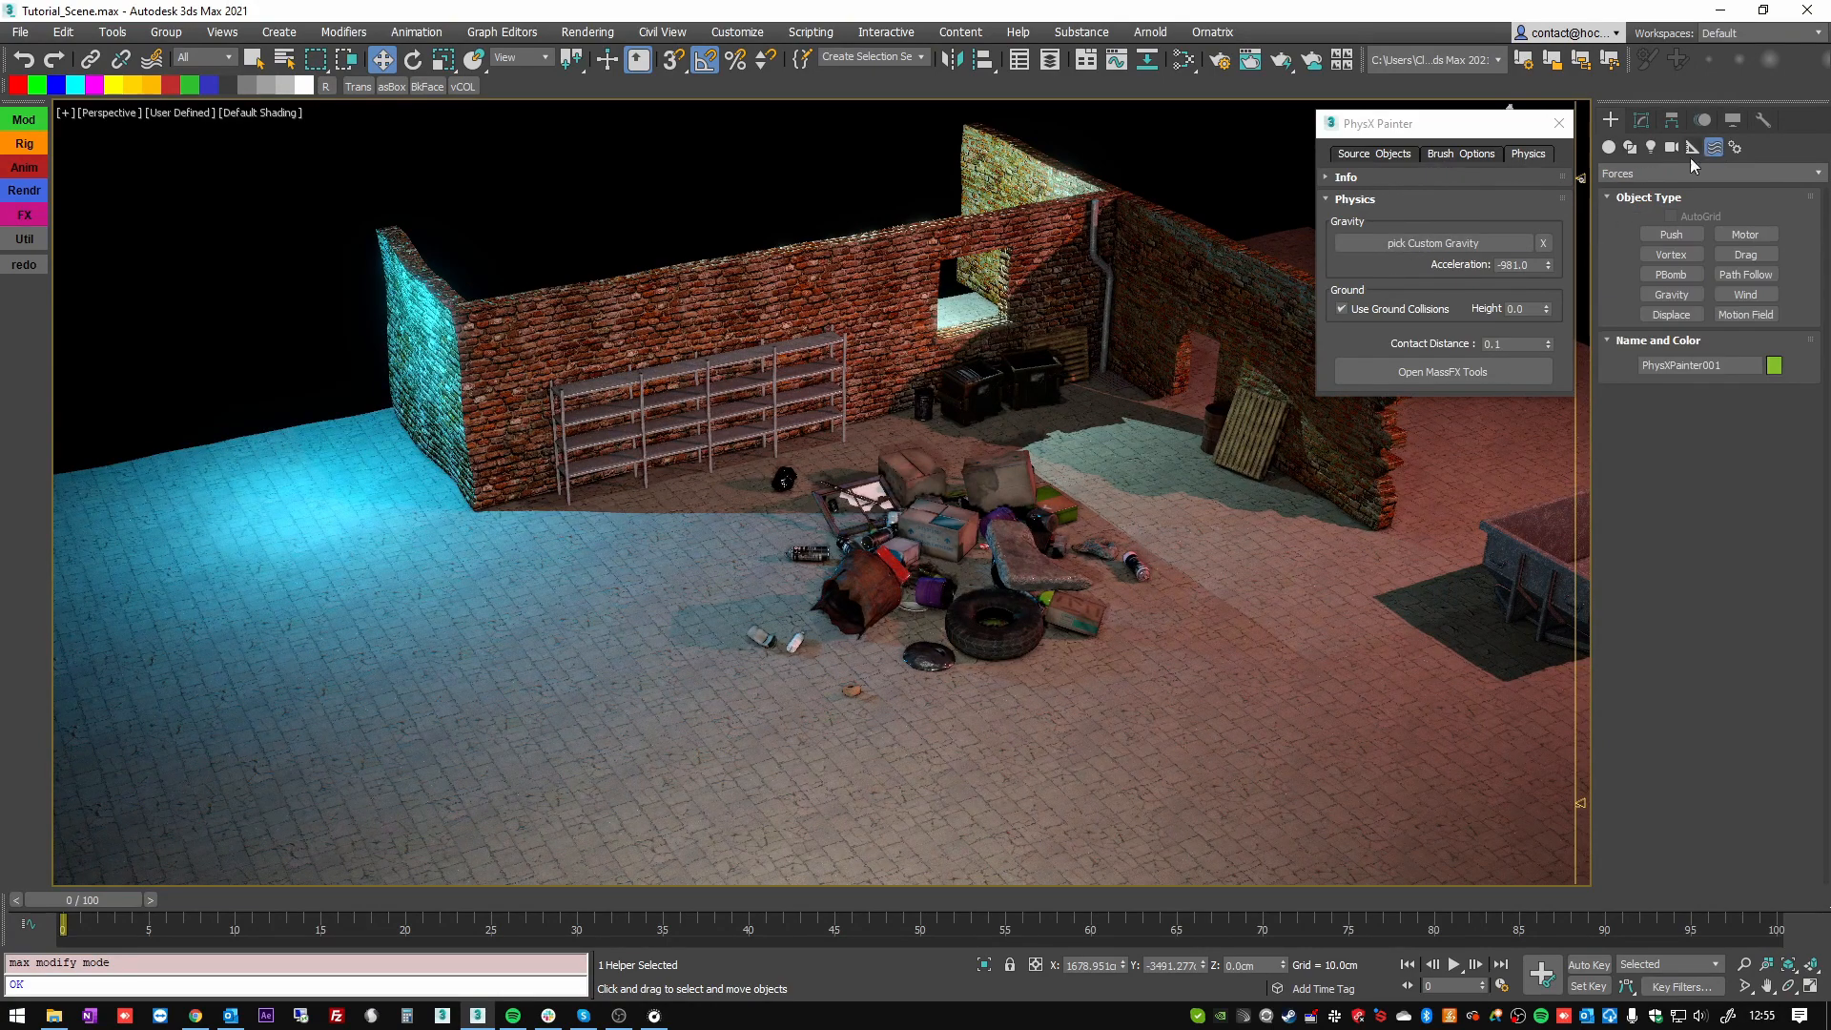
click(1671, 295)
drag(1273, 625, 1311, 701)
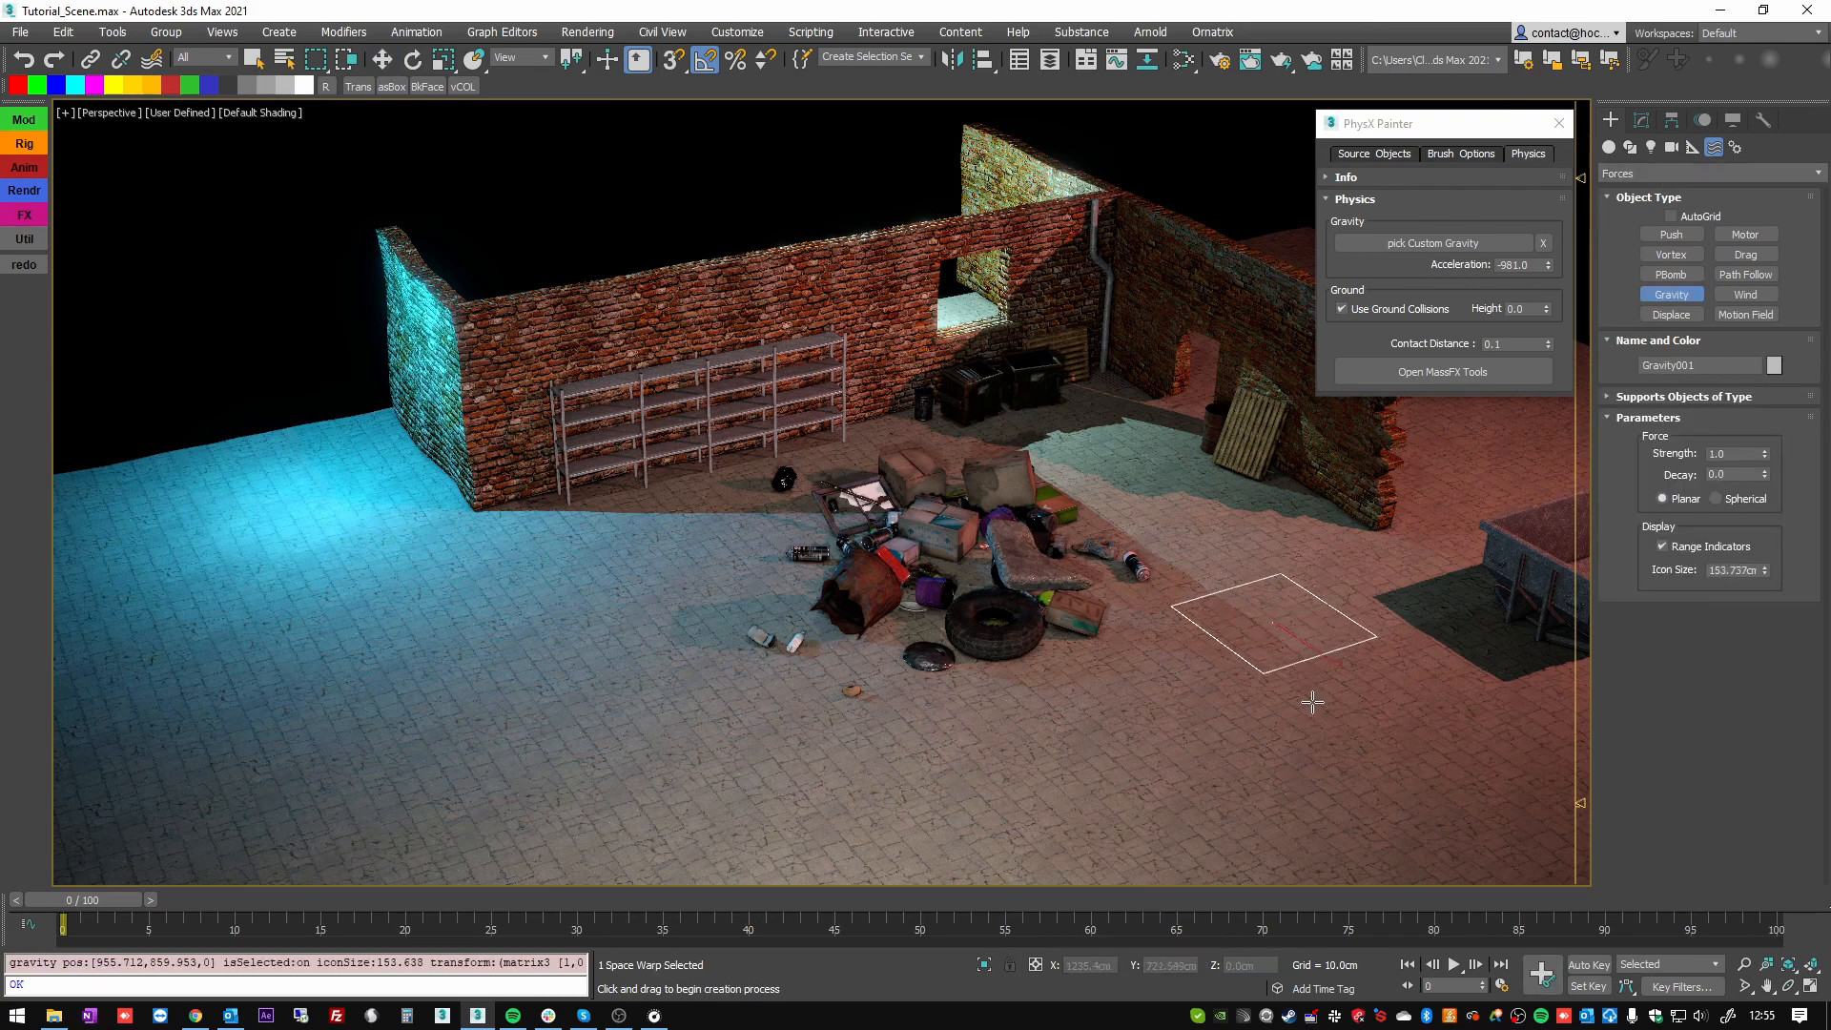
- Rotate the Gravity warp upright so its arrow points sideways into the room, and raise it about 219 cm
key(e)
drag(1301, 584, 1296, 479)
key(w)
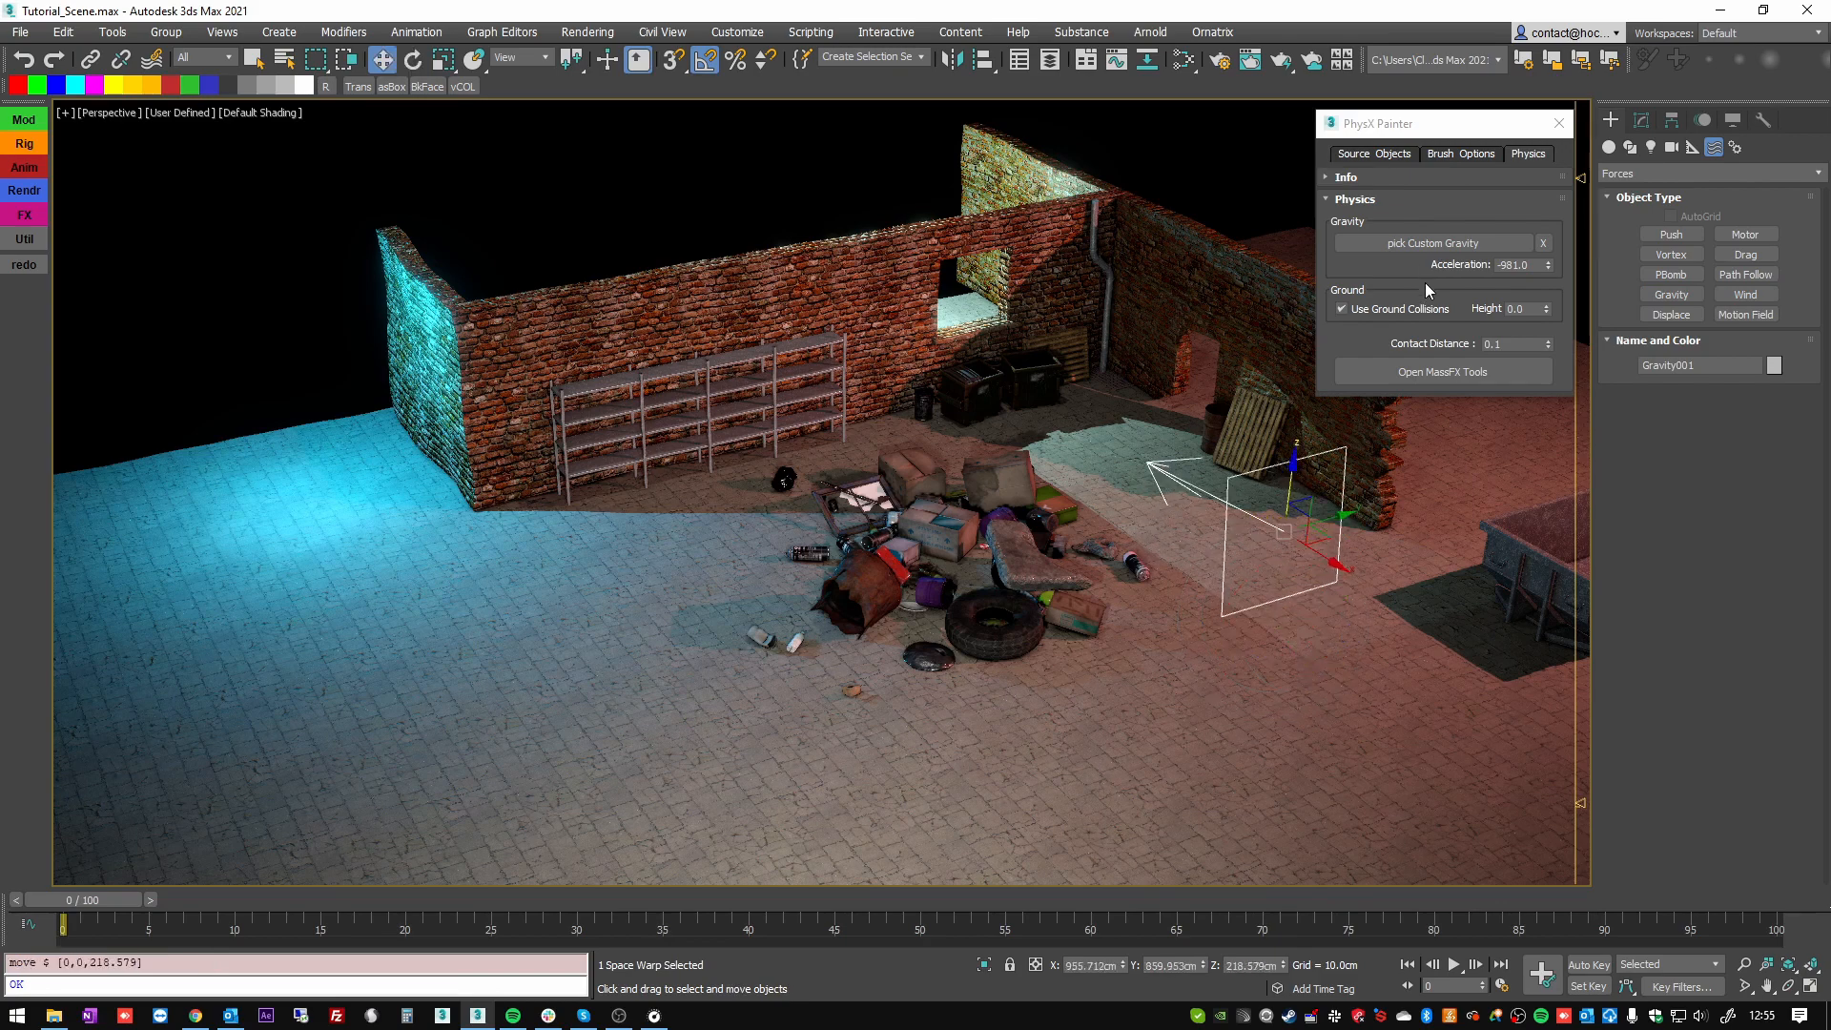
- Pick the Gravity warp as the painter's custom gravity and set its acceleration to 1000.0
click(1434, 243)
click(1346, 449)
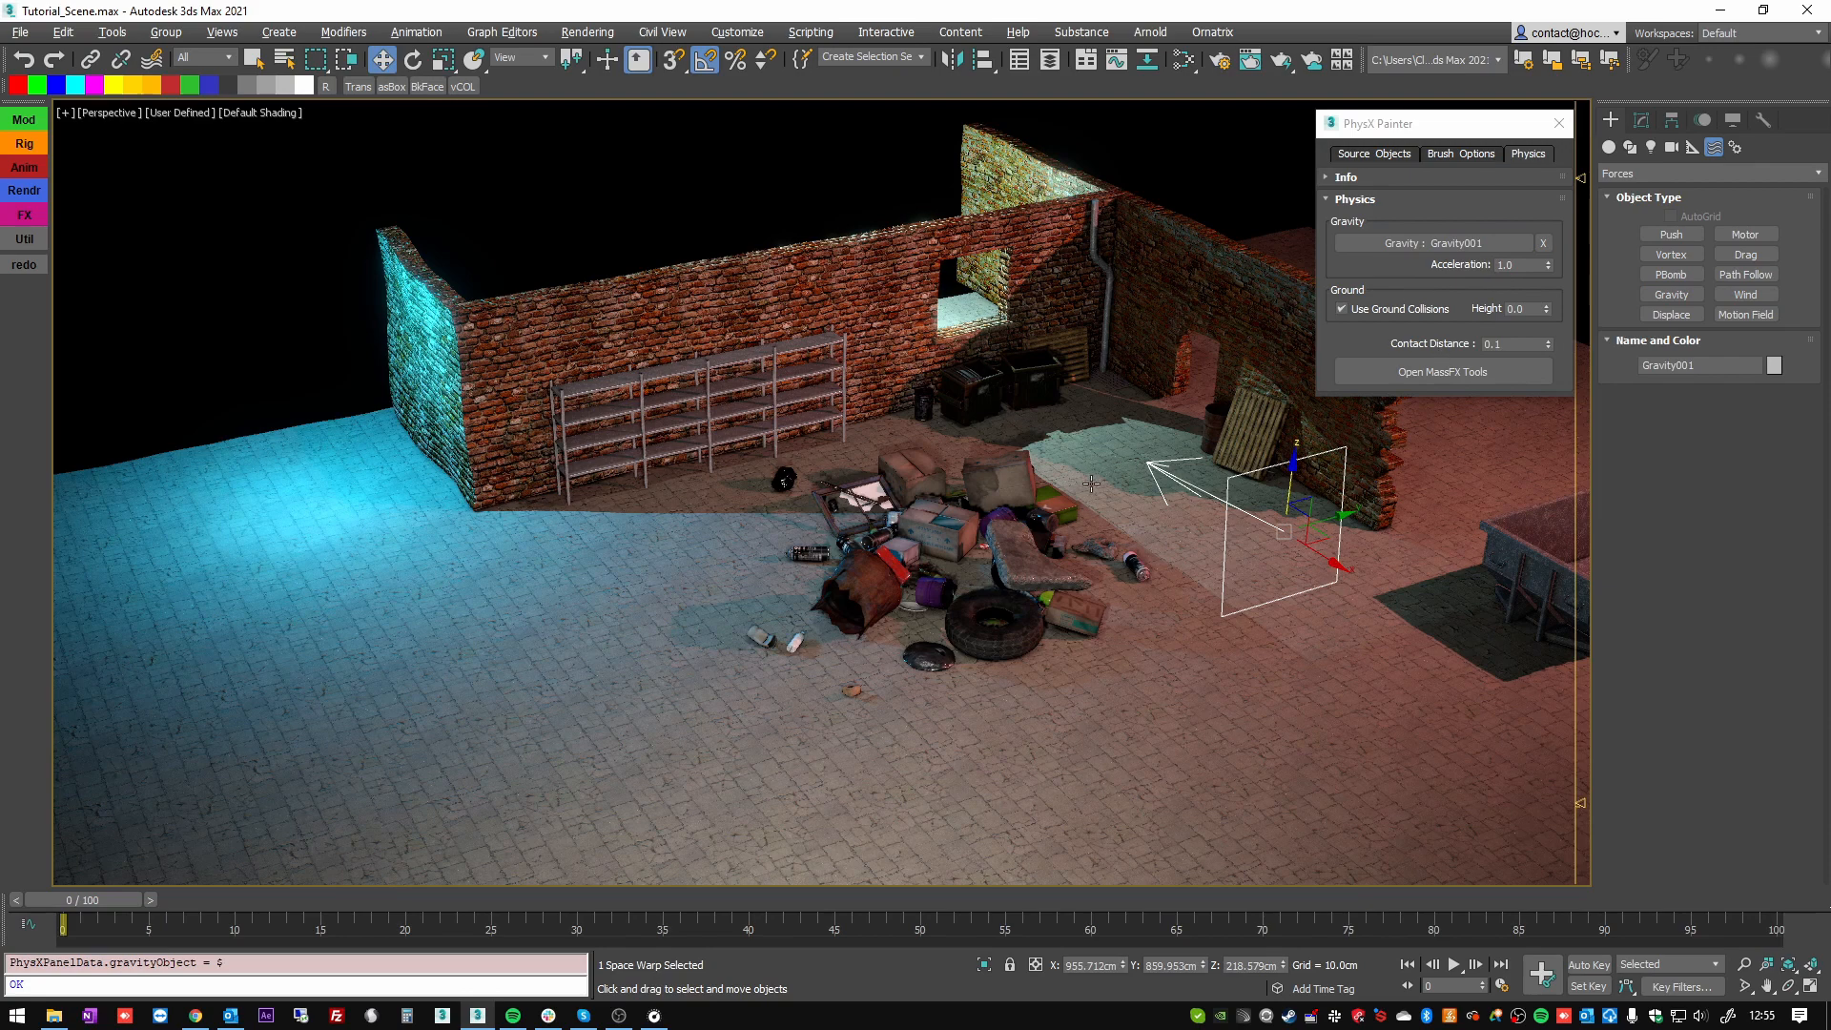
alt+middle_drag(1091, 484, 1145, 485)
double_click(1513, 266)
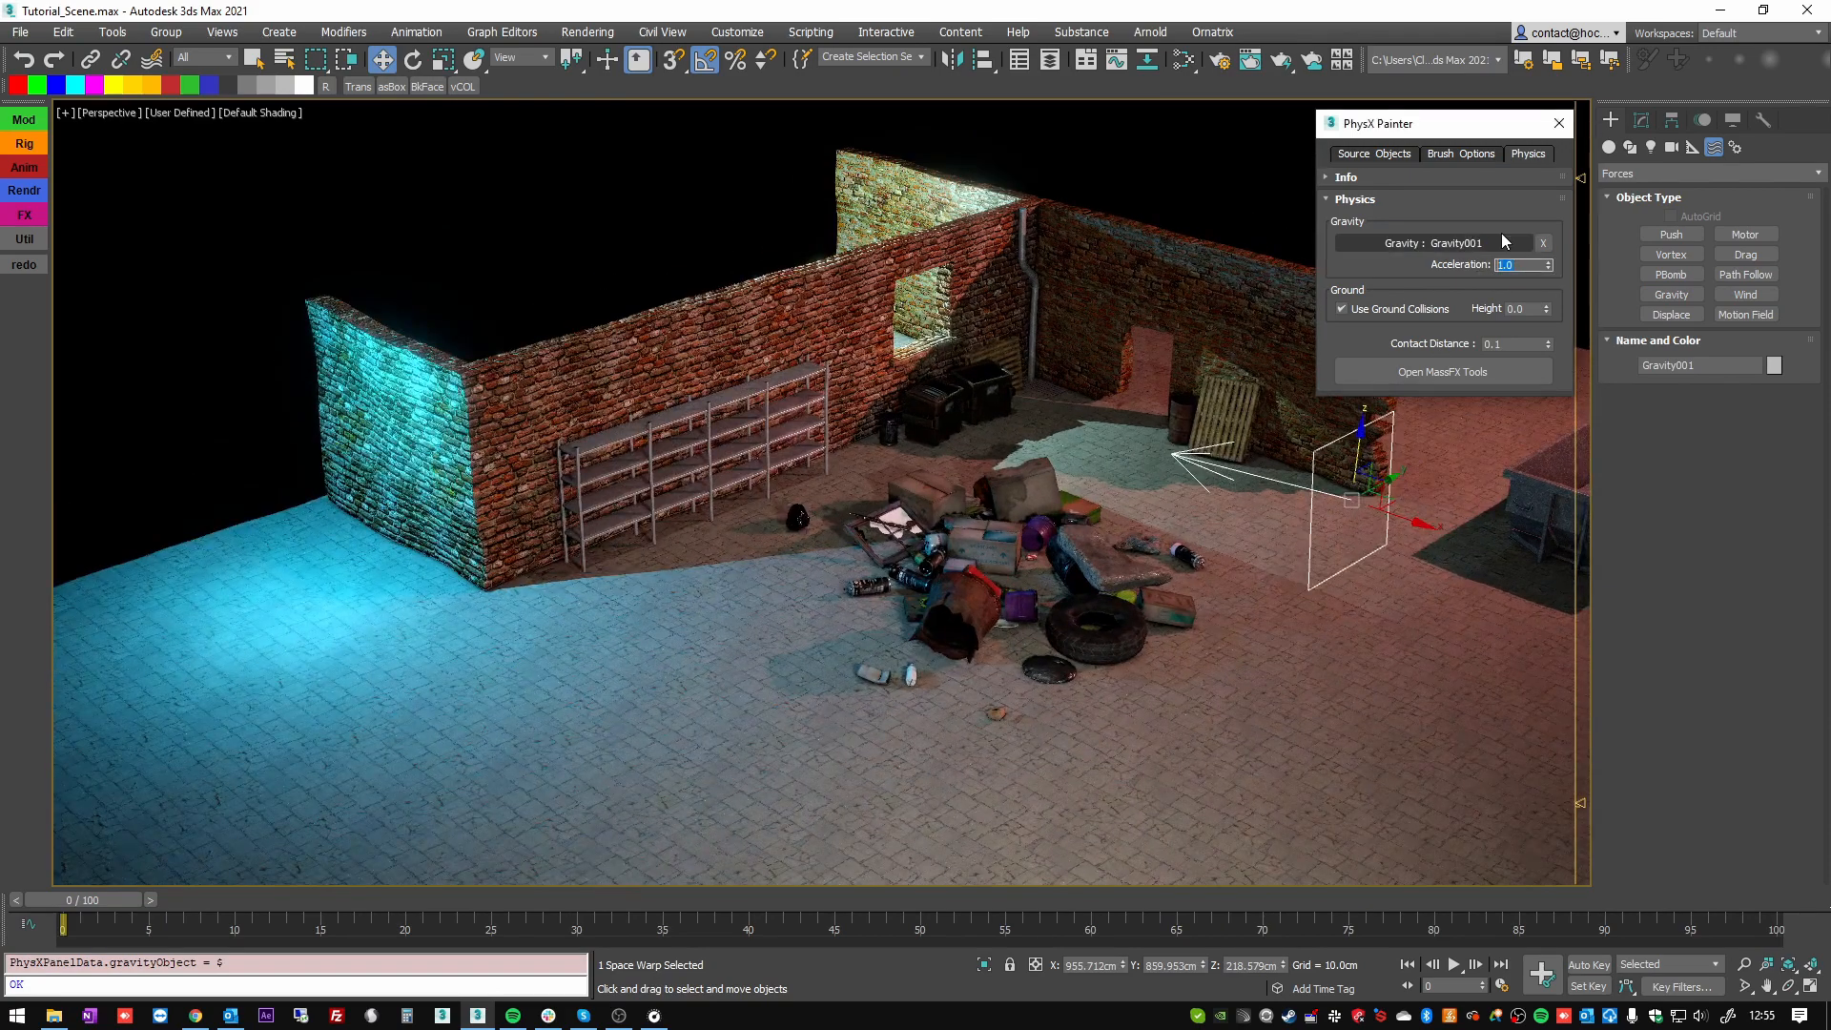
text(100)
key(Return)
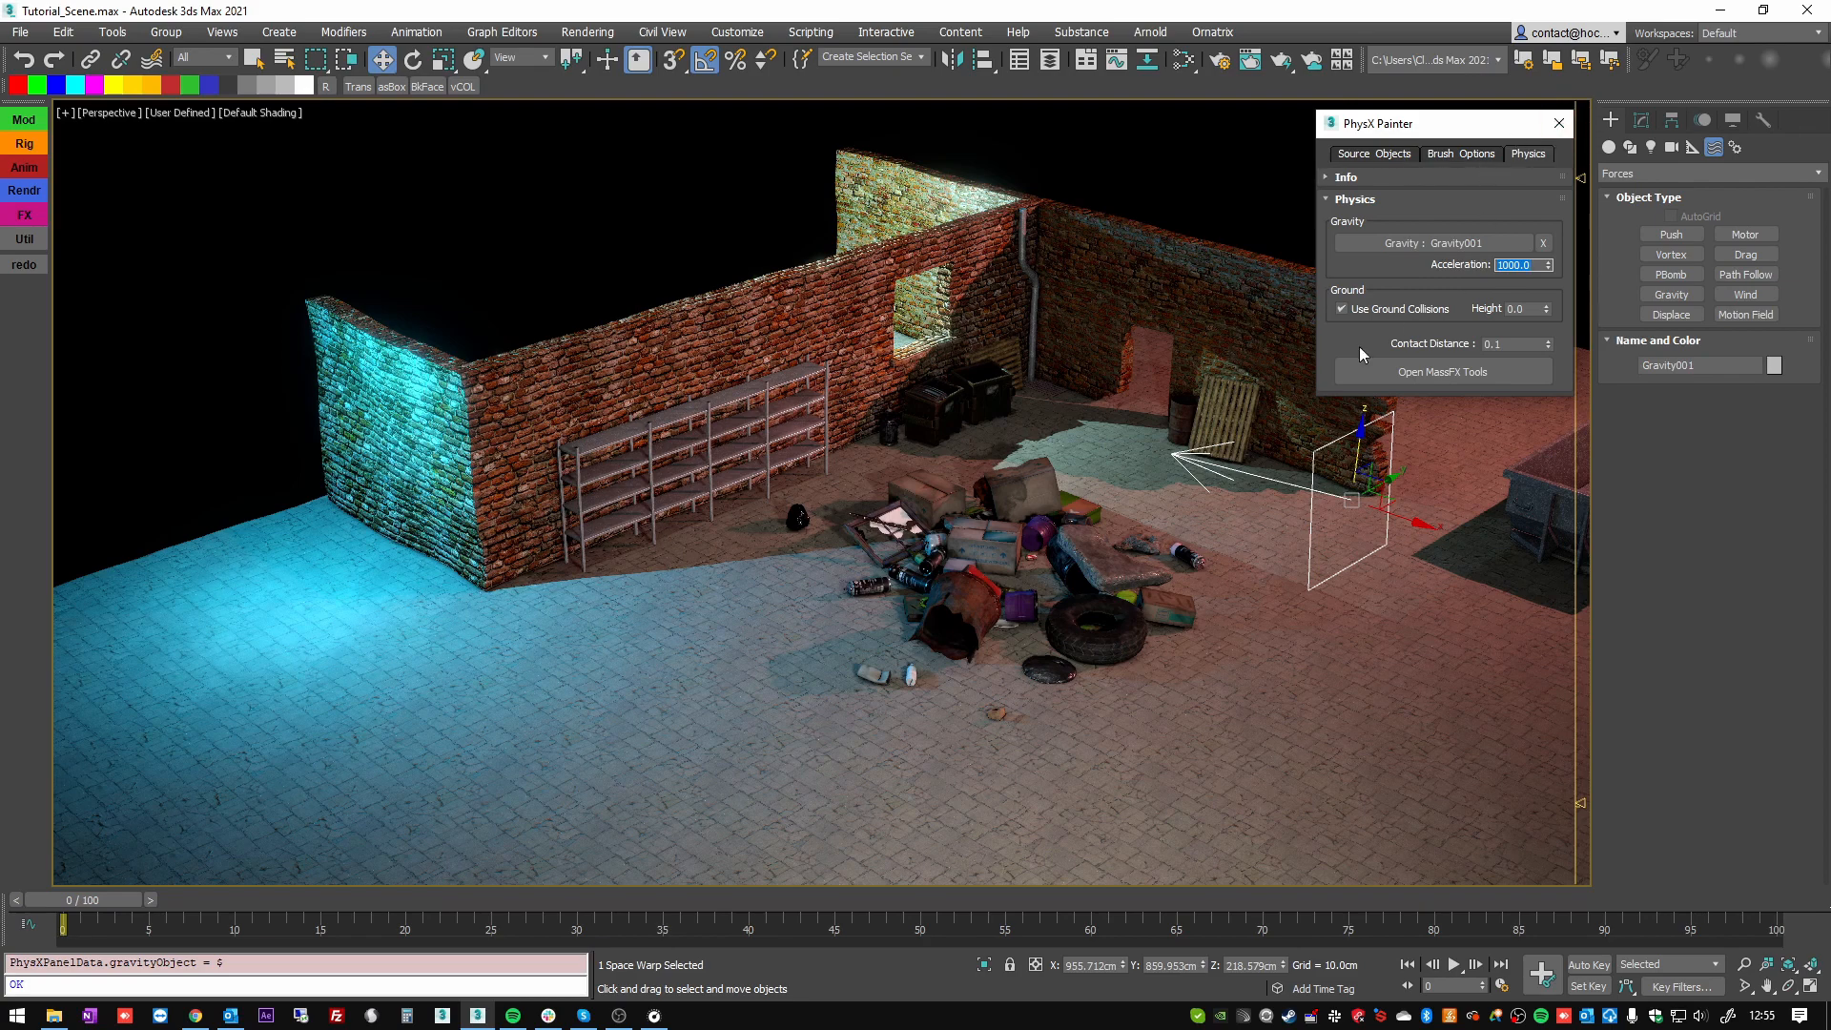
- Paint new debris around the existing pile so the custom gravity carries it toward the brick wall
alt+middle_drag(1183, 405, 1200, 406)
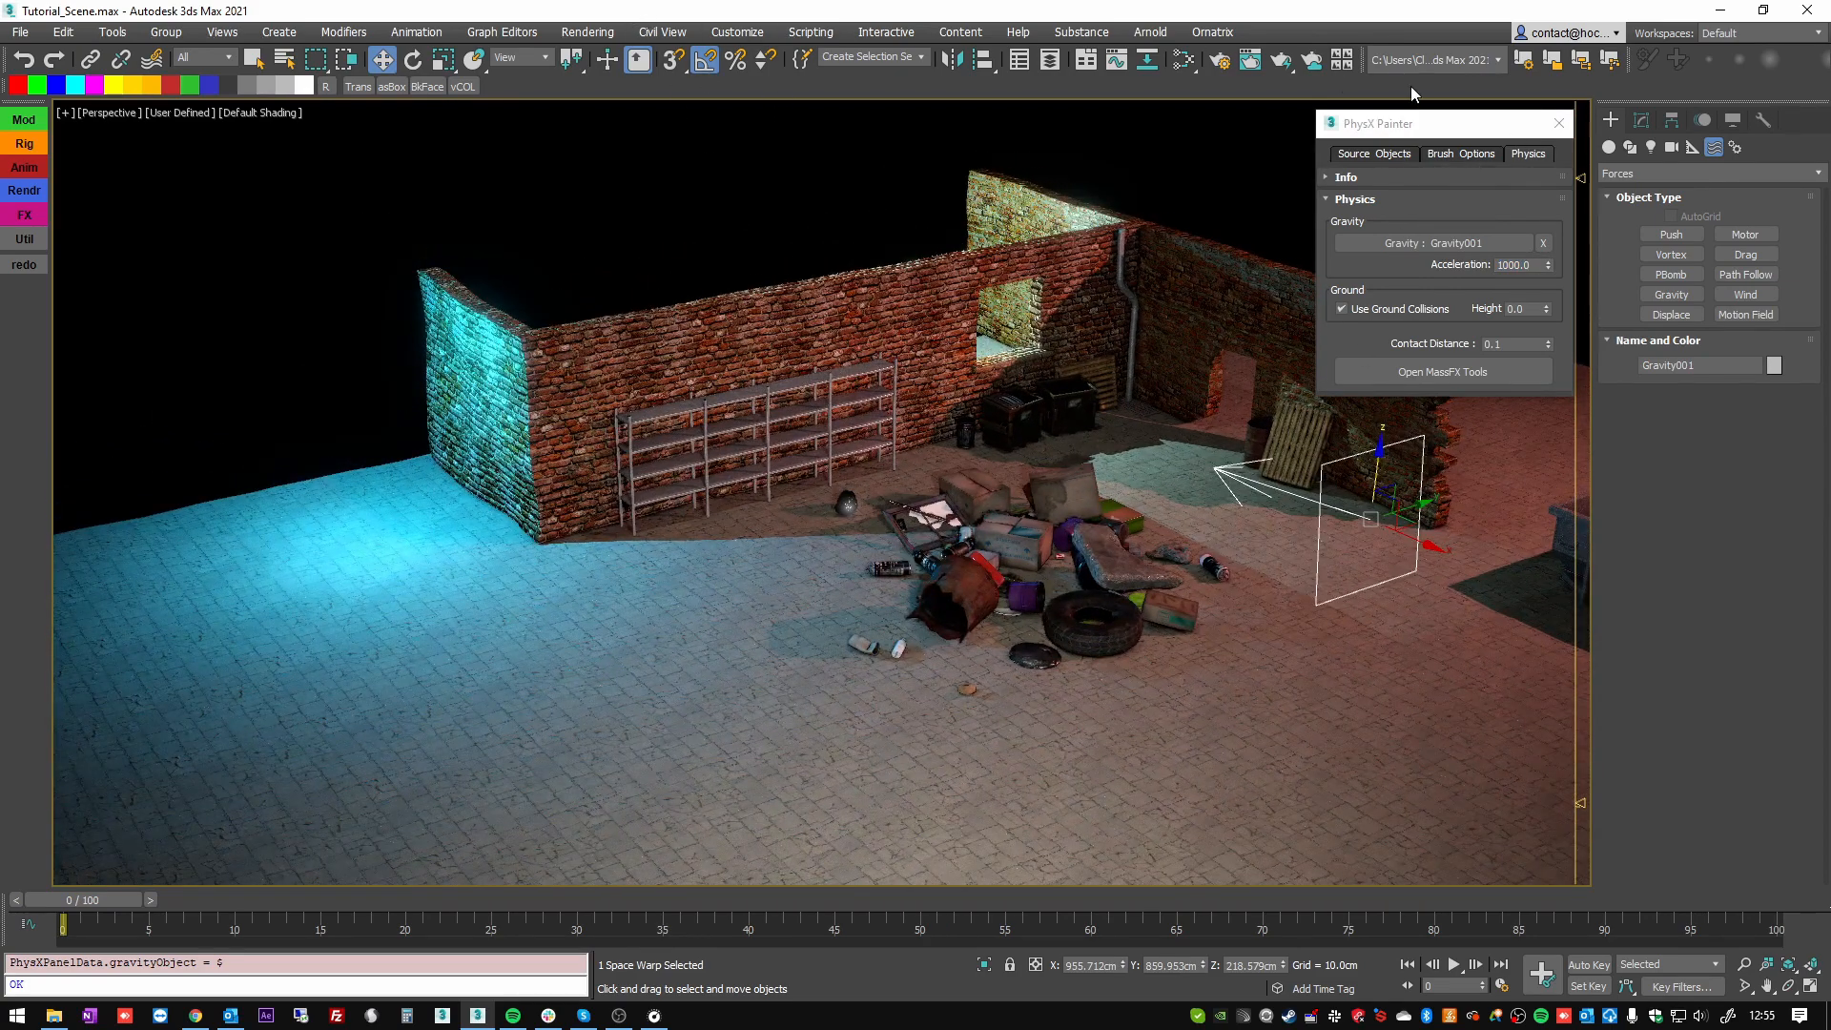
click(1455, 153)
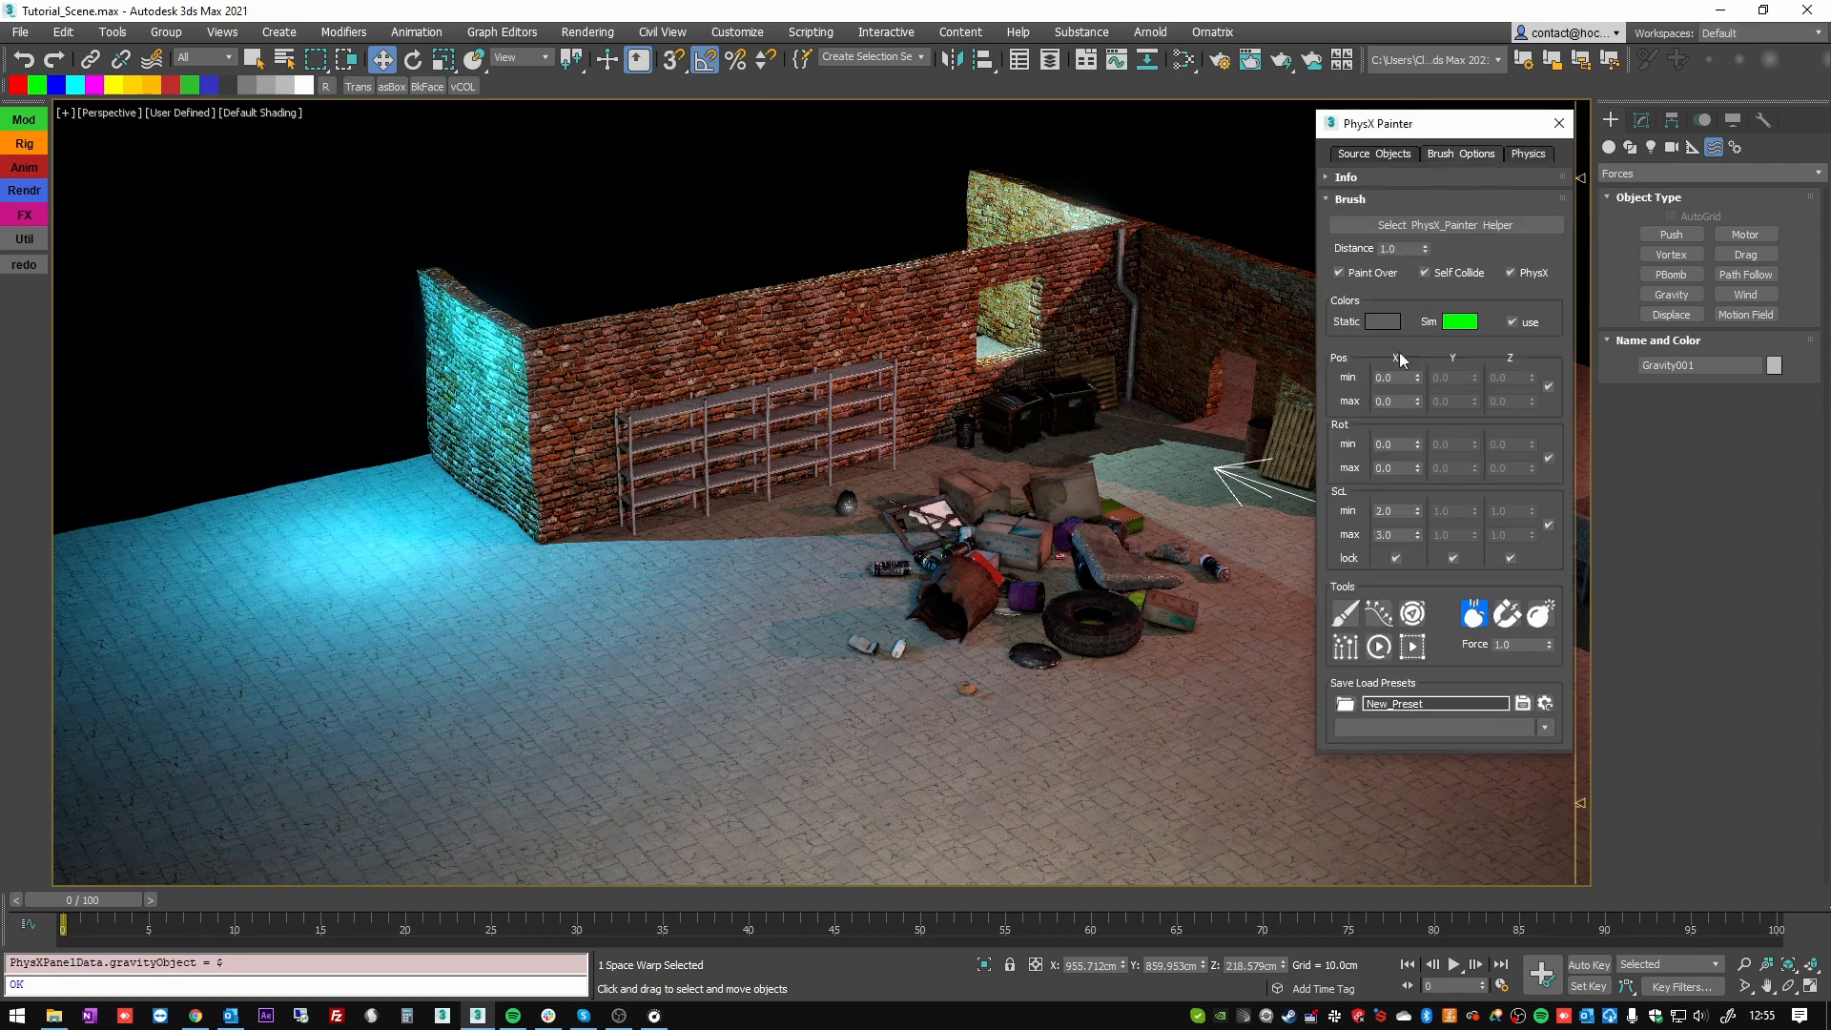
click(1351, 620)
middle_drag(1100, 484, 906, 572)
mouse_move(988, 572)
mouse_down()
mouse_move(1020, 603)
mouse_move(1068, 550)
mouse_move(782, 618)
mouse_up()
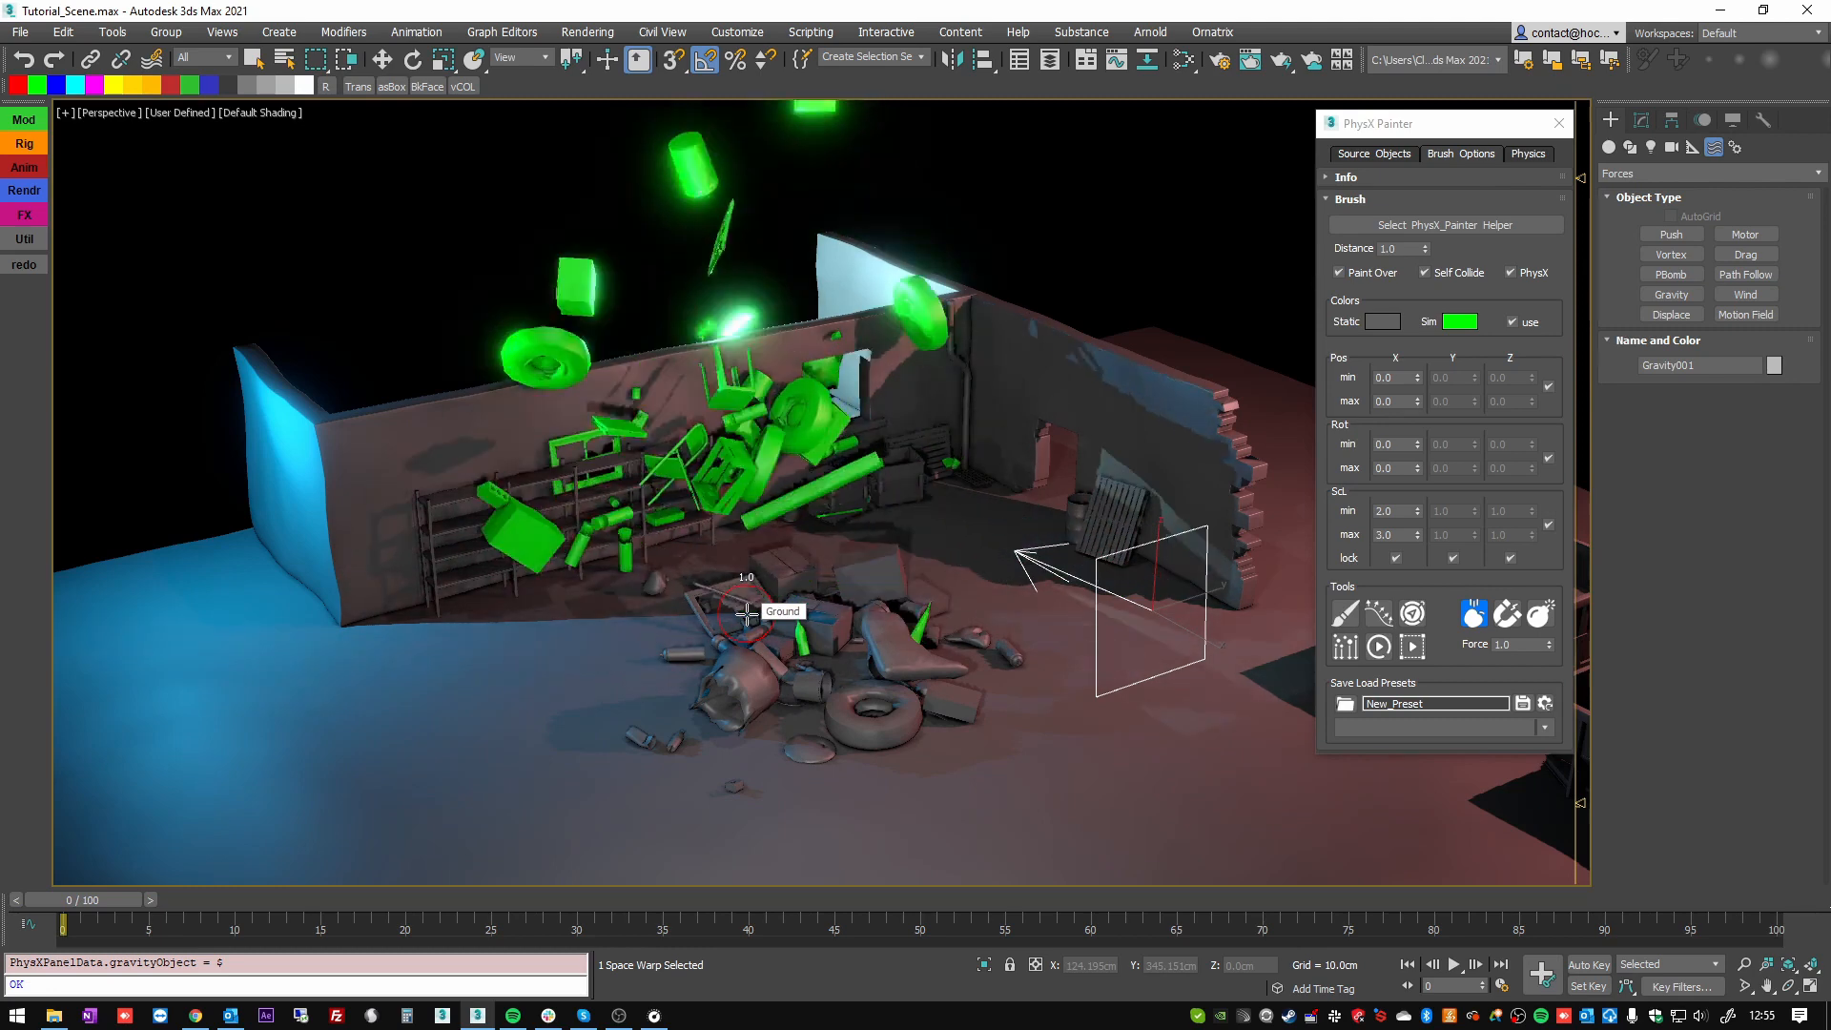
scroll(1054, 524, down, 4)
key(e)
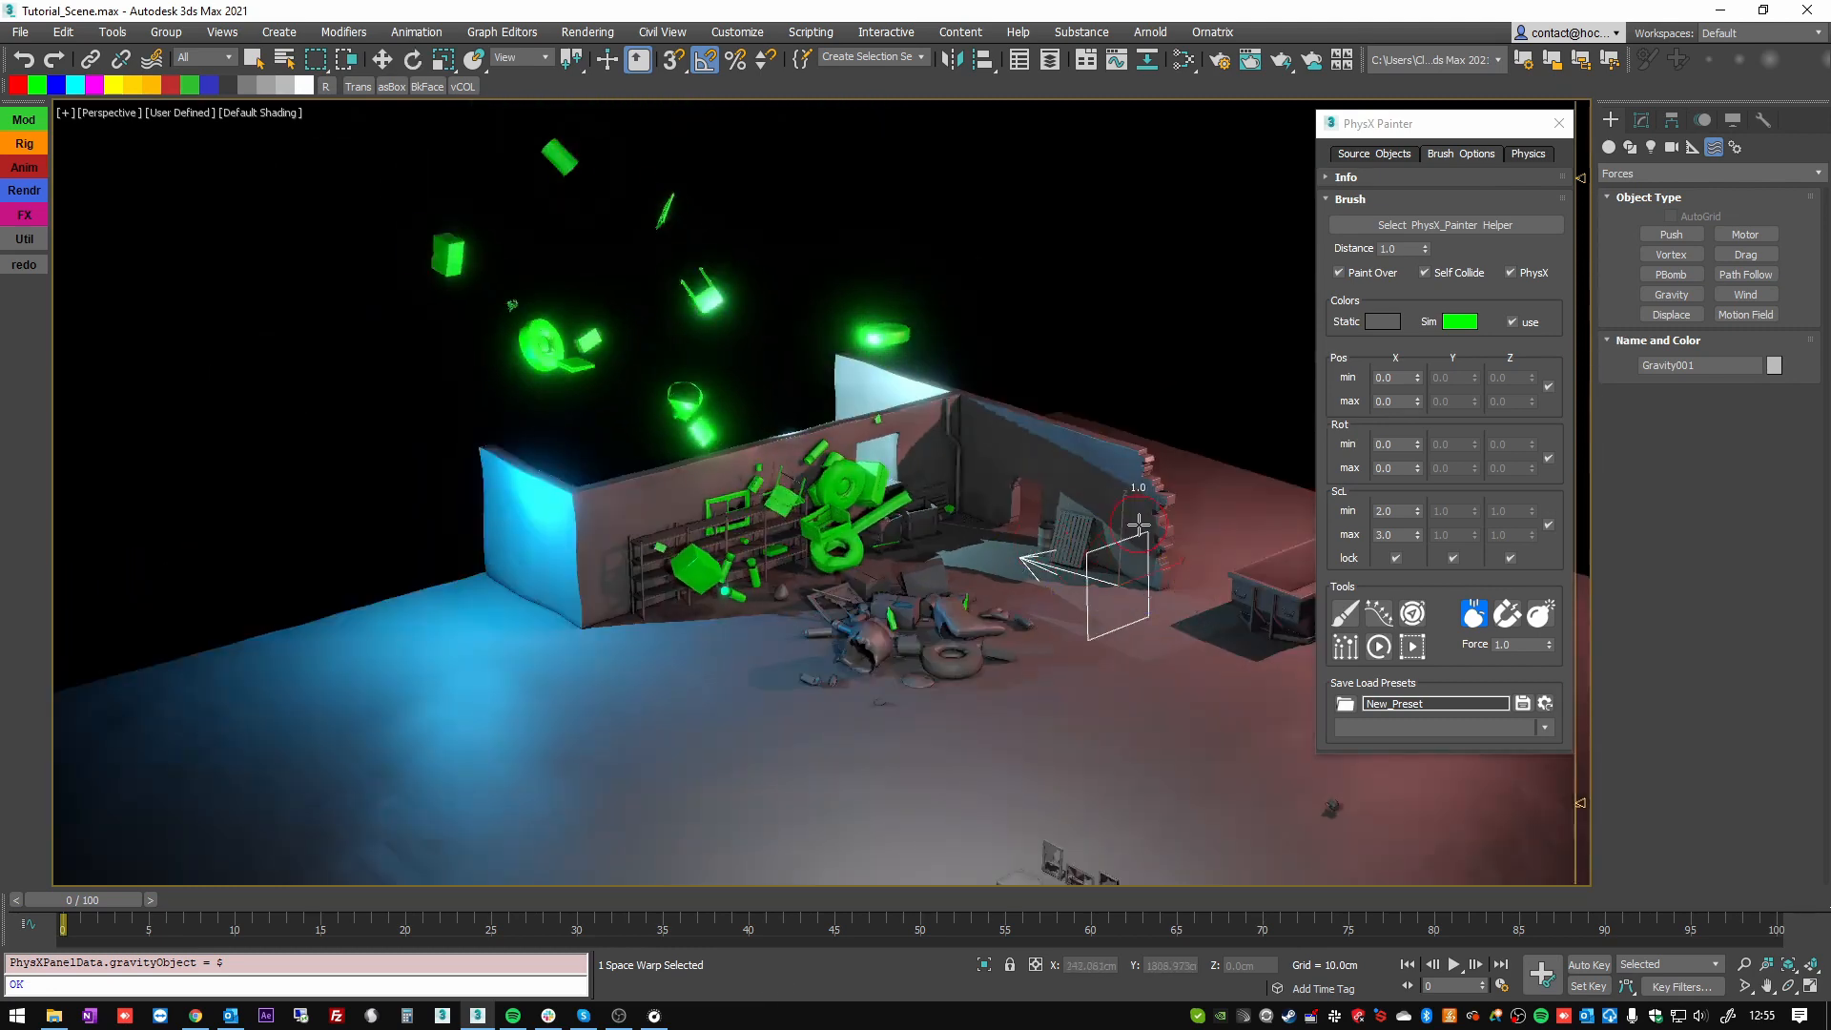
- Rotate the Gravity warp 10 degrees and switch its force from planar to spherical
key(e)
click(1089, 548)
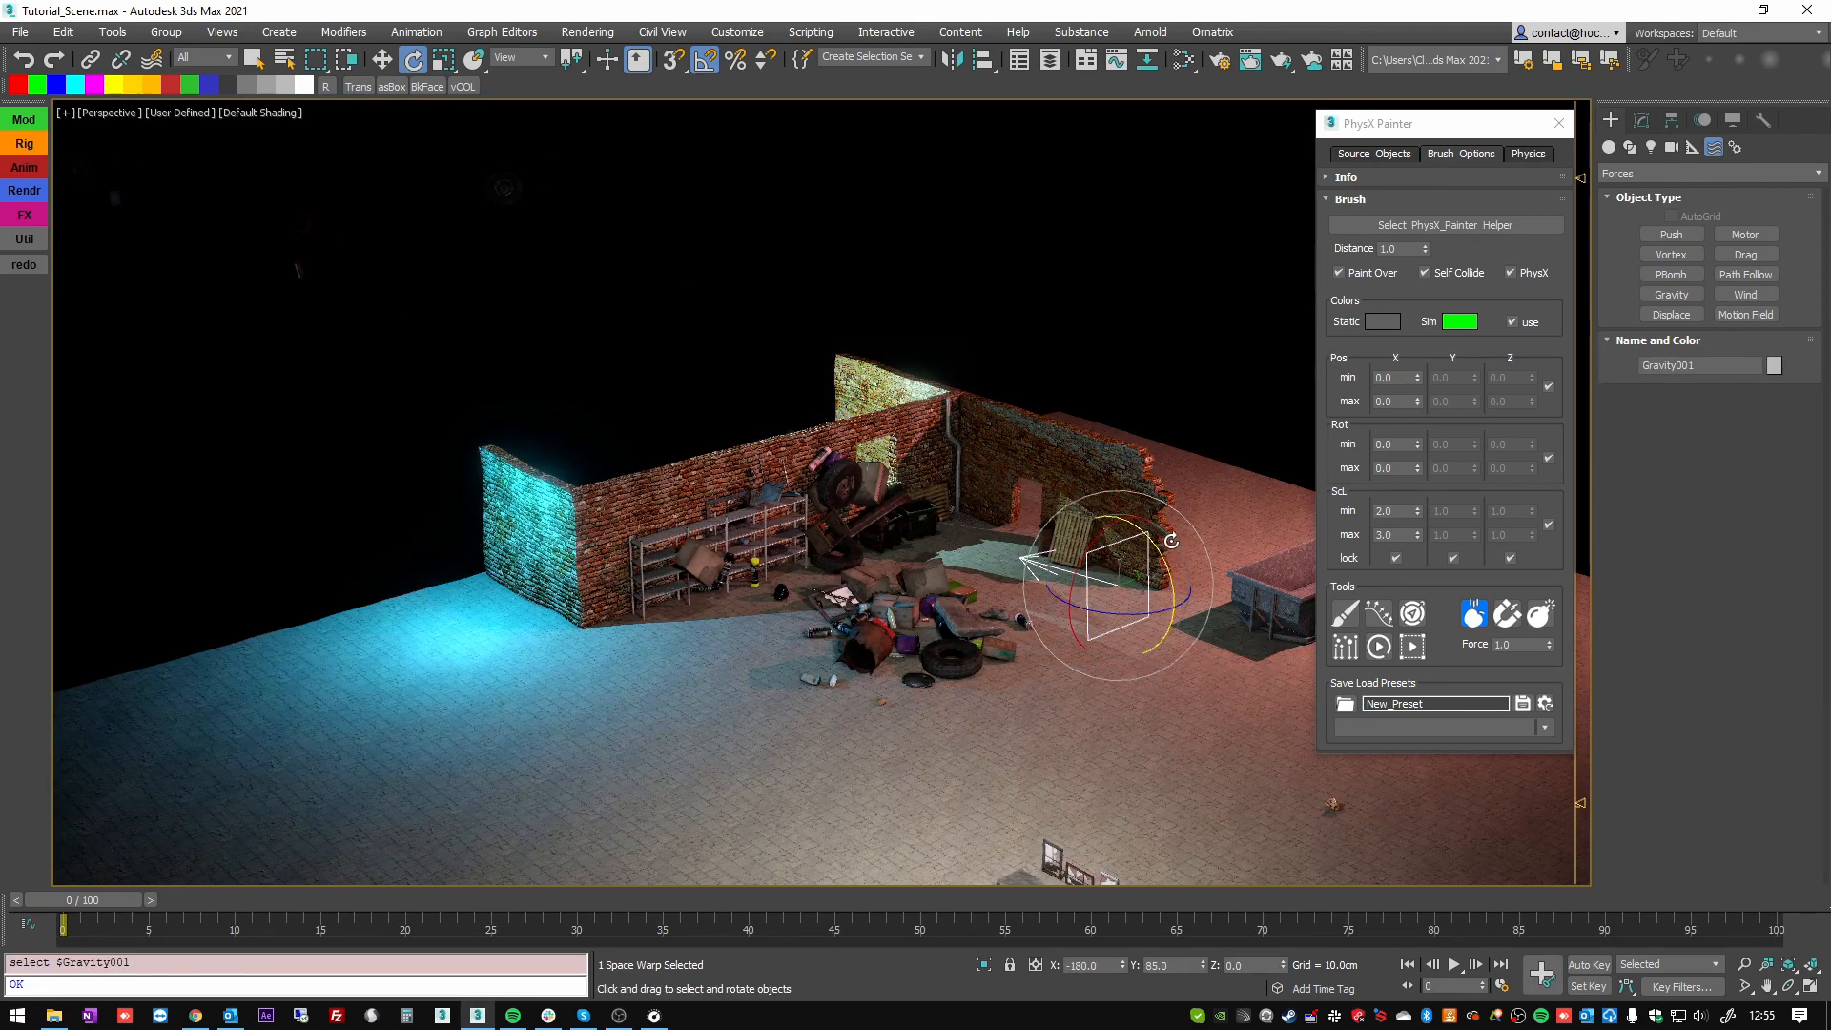
drag(1171, 541, 1159, 545)
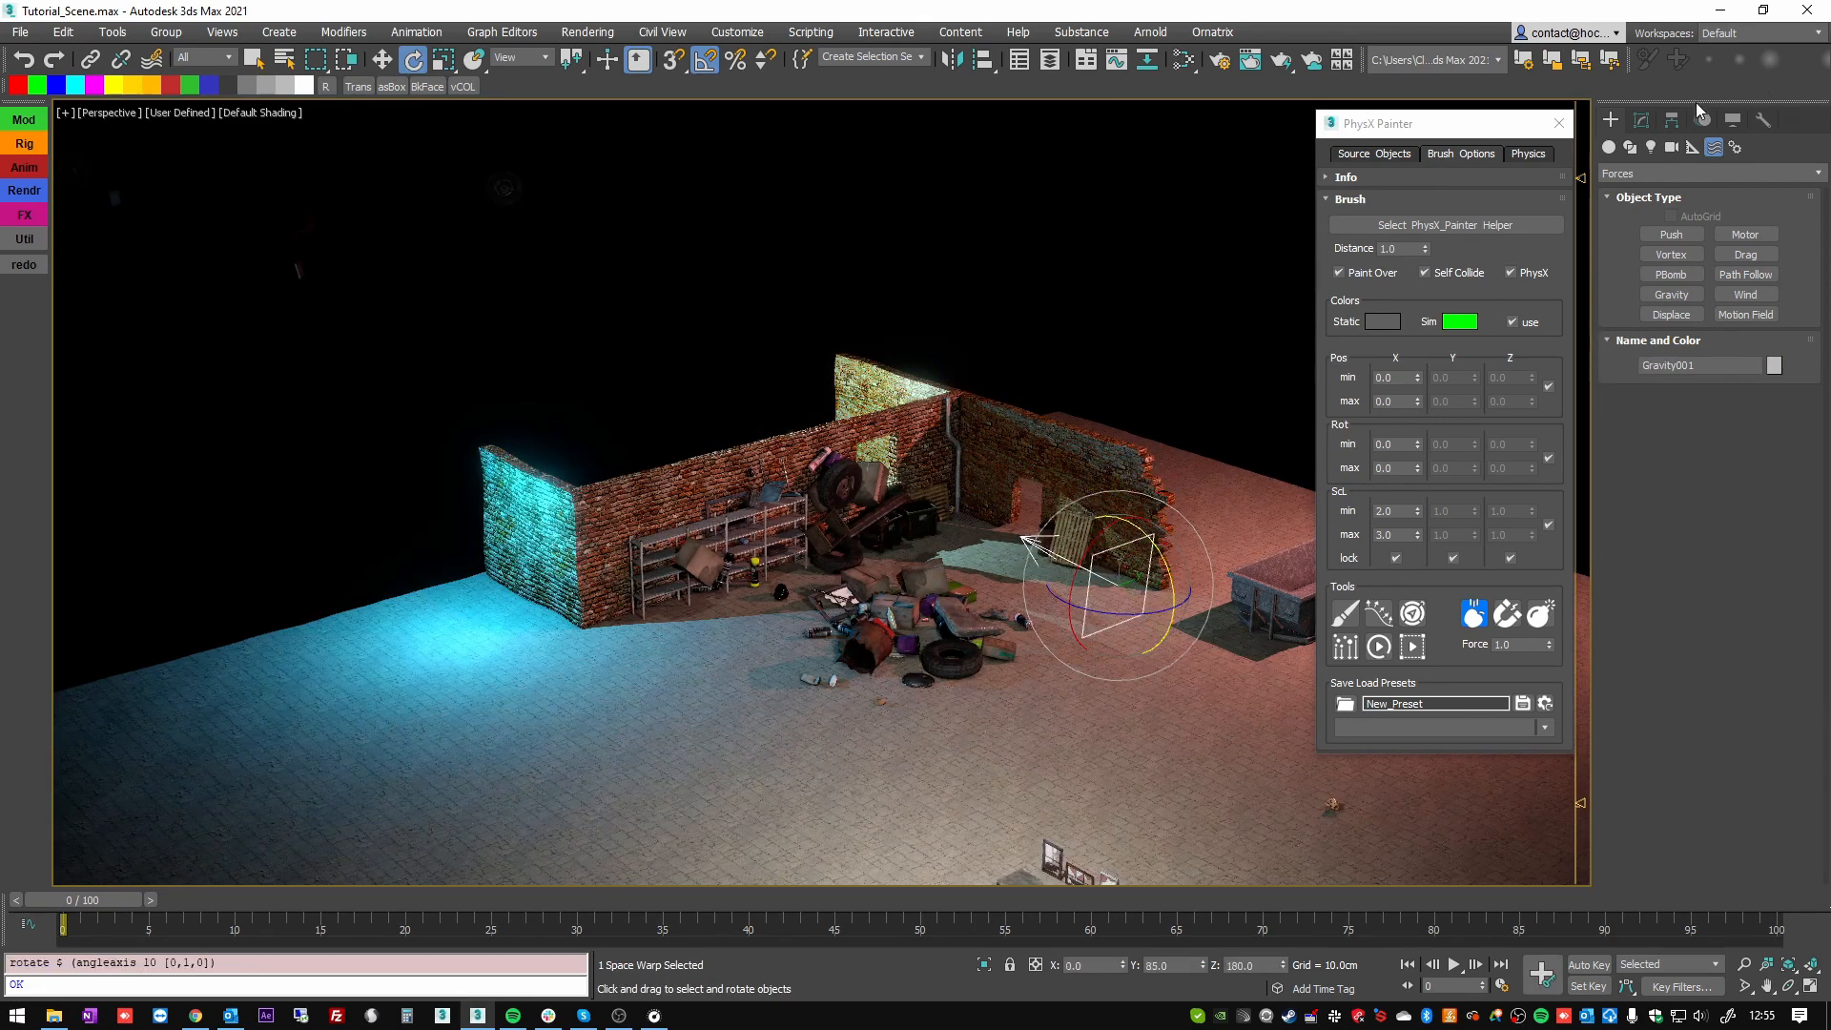
click(1641, 119)
click(1716, 433)
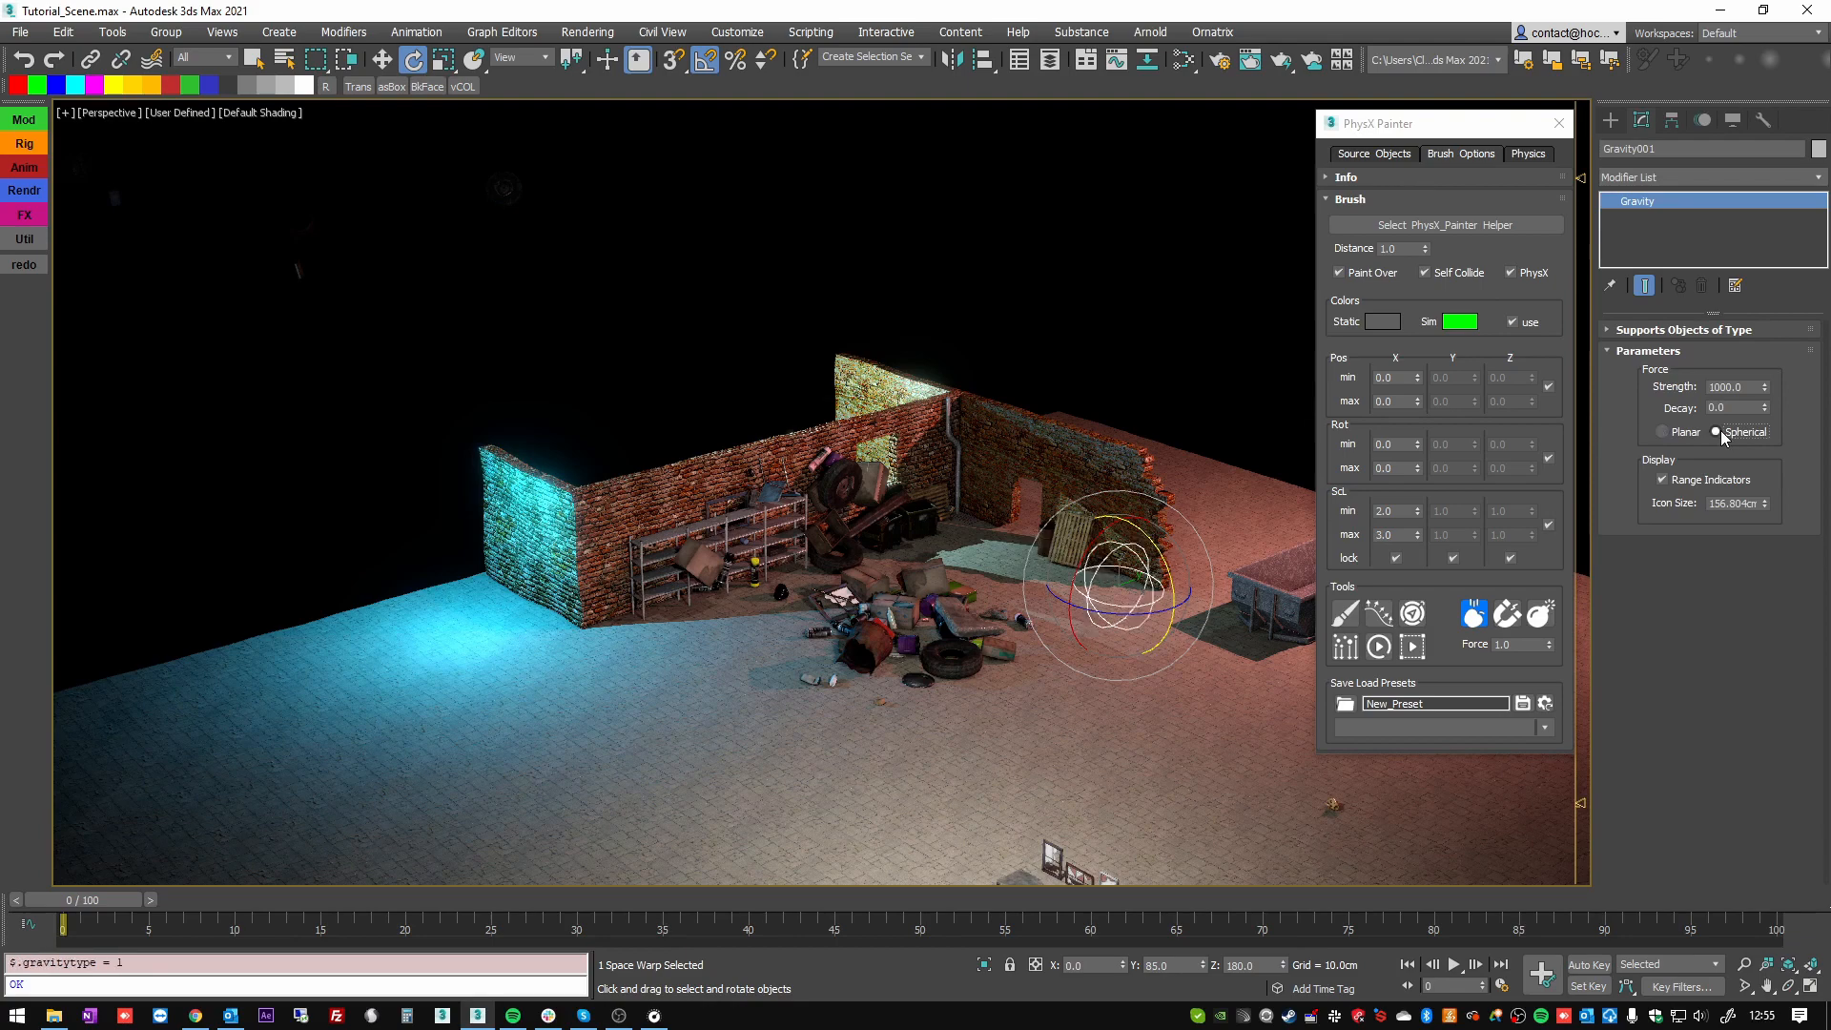
- Paint new debris on the floor in front of the building and at its far end so the spherical gravity pulls it in
click(1345, 615)
mouse_move(969, 722)
mouse_down()
mouse_move(970, 769)
mouse_move(764, 727)
mouse_move(668, 739)
mouse_move(1078, 806)
mouse_move(813, 775)
mouse_up()
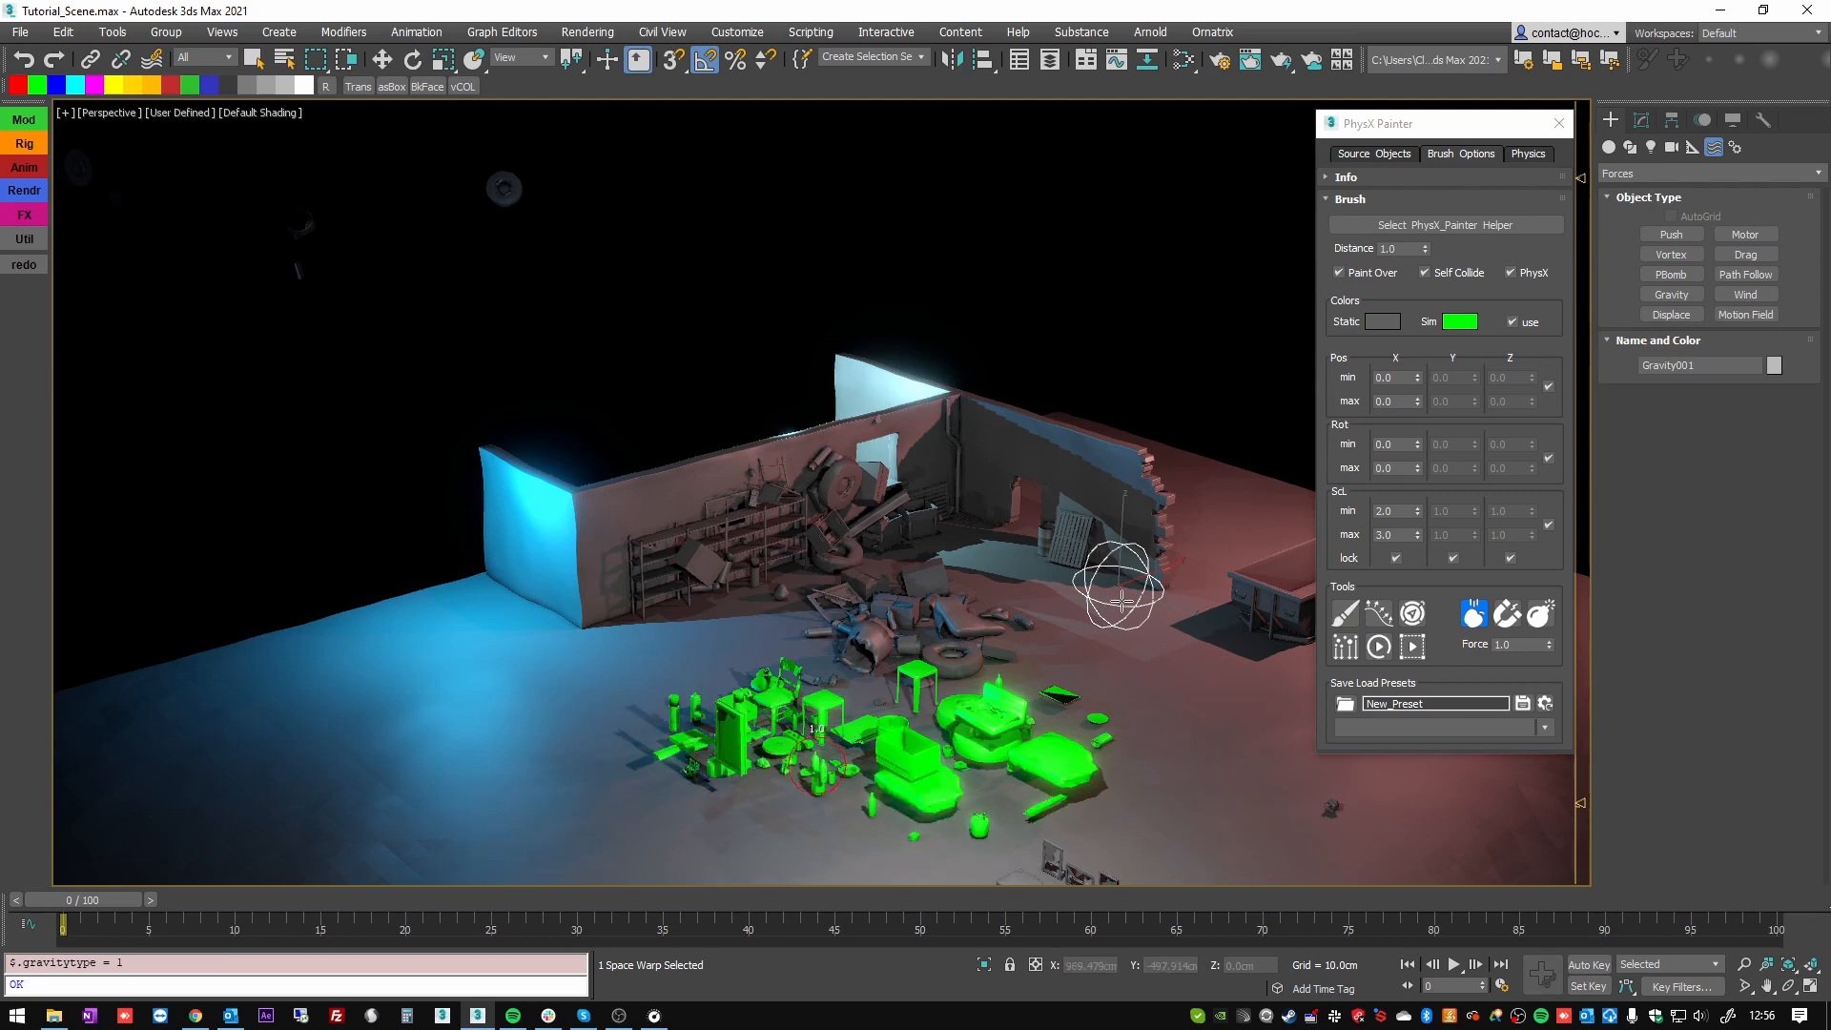
mouse_move(817, 772)
mouse_down()
mouse_move(763, 806)
mouse_move(1205, 660)
mouse_up()
alt+middle_drag(1205, 660, 1171, 741)
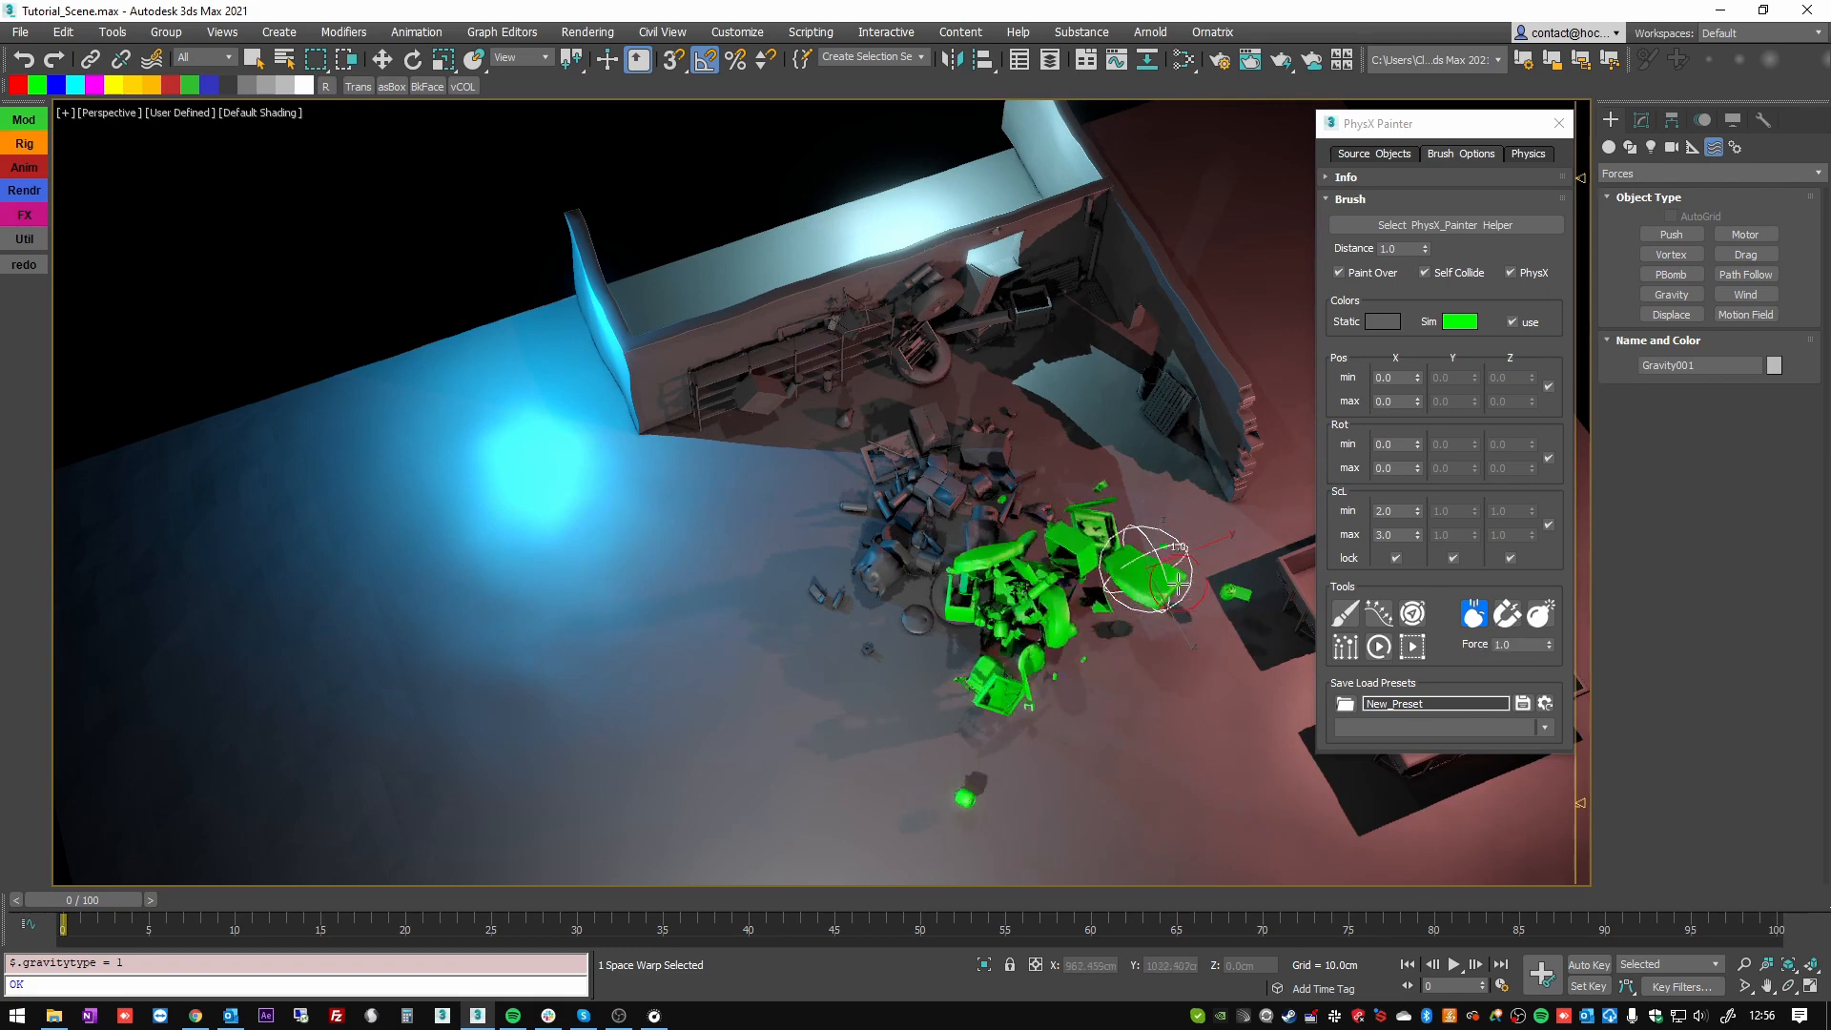
mouse_move(534, 428)
mouse_down()
mouse_move(531, 449)
mouse_move(515, 420)
mouse_move(530, 440)
mouse_up()
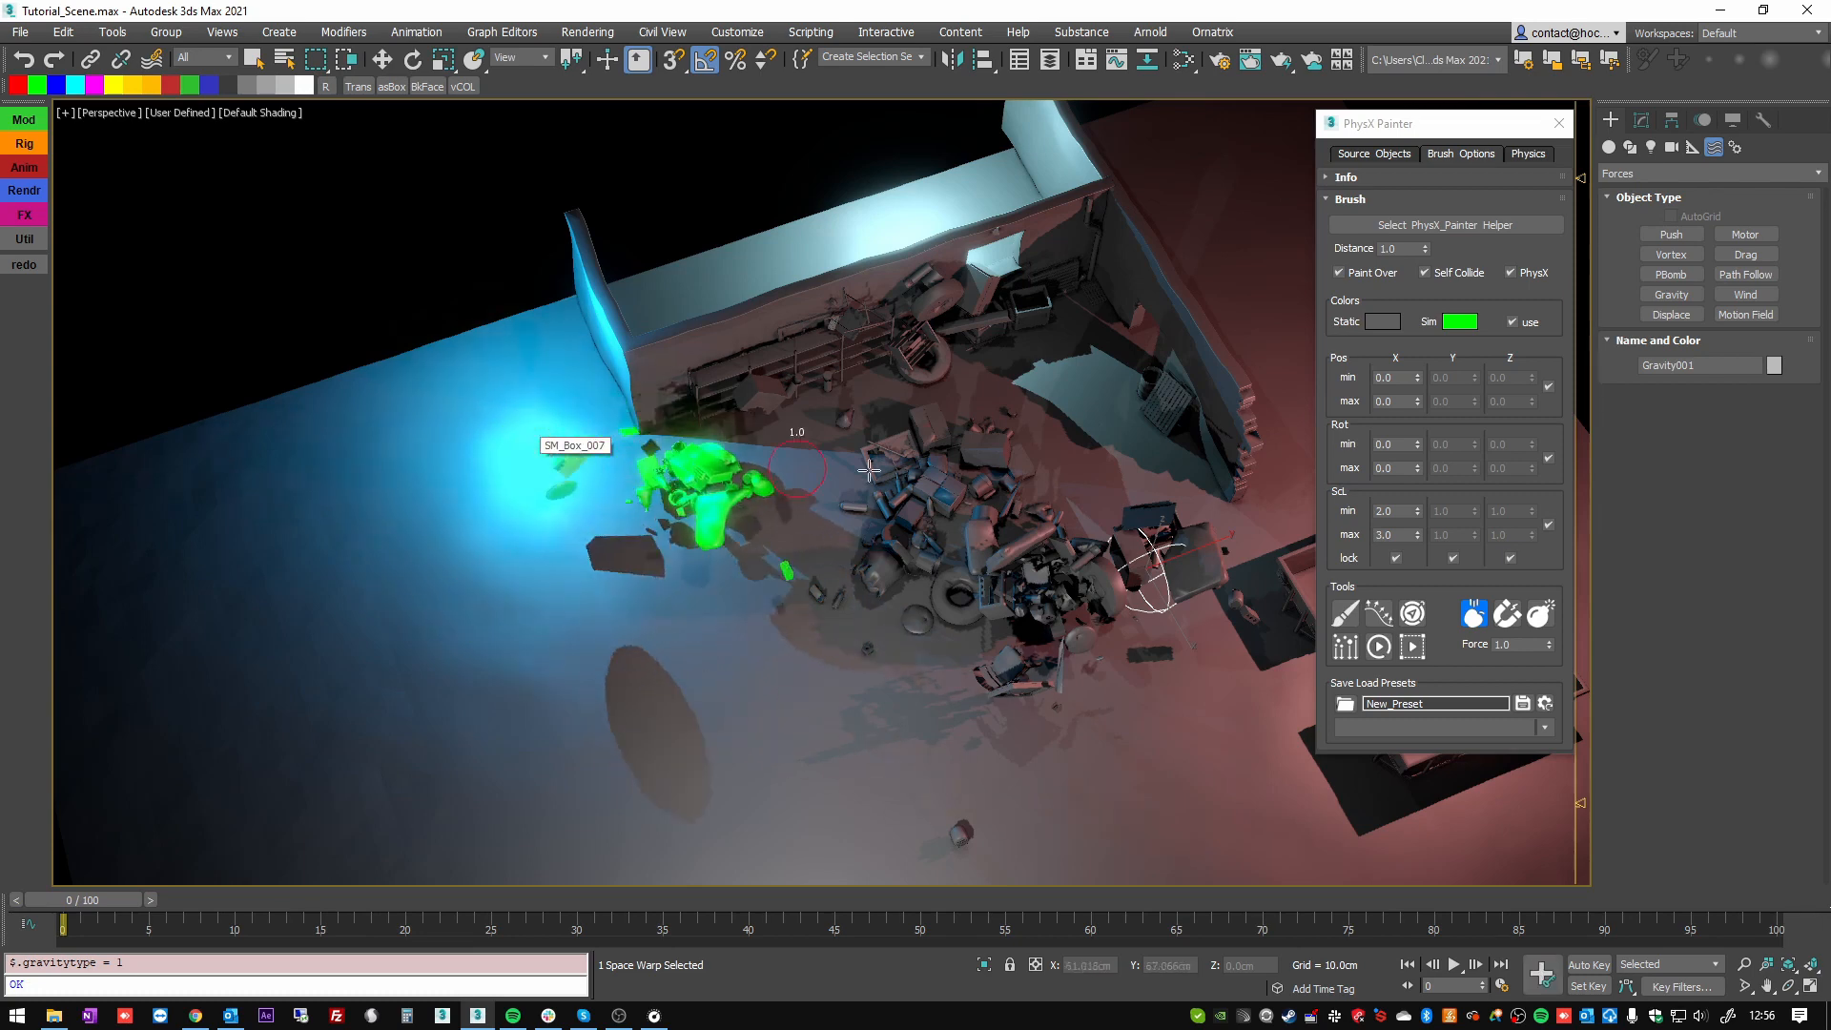
- Reset the painter's gravity acceleration to 0.0, then lower it to -55.9 so the debris is pushed away from the warp
click(1529, 154)
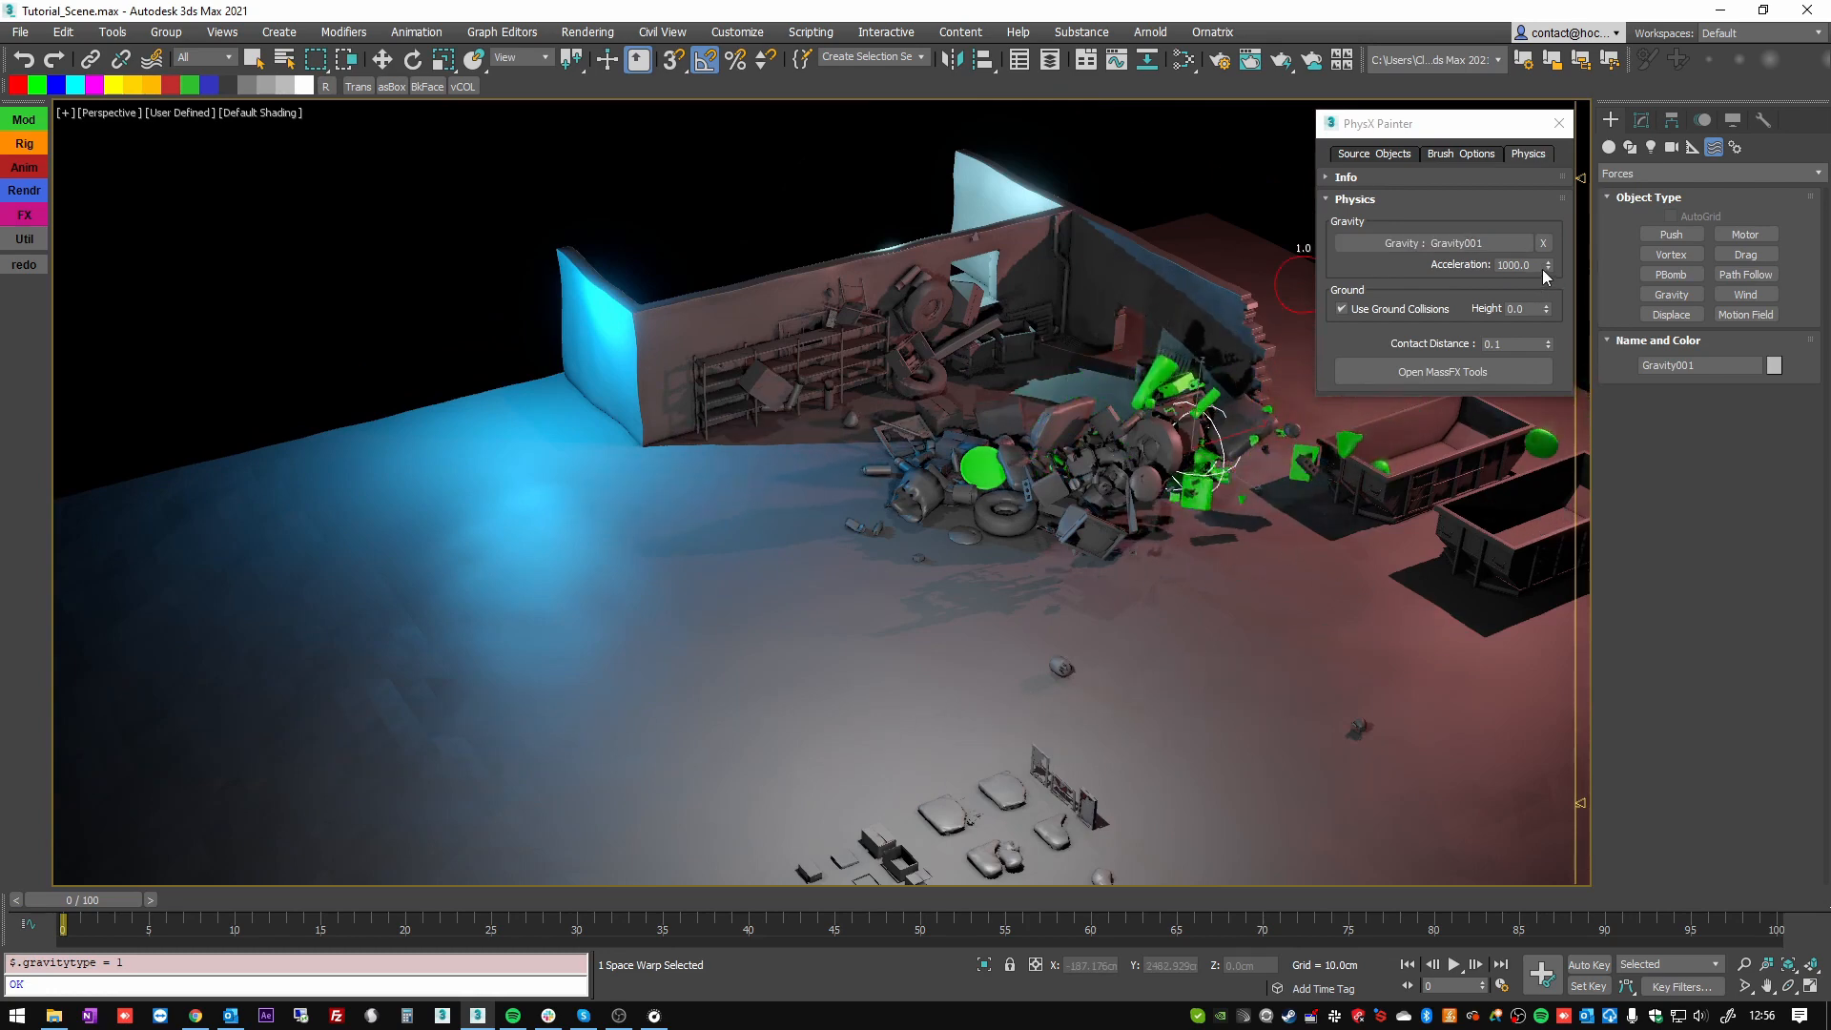
right_click(1548, 268)
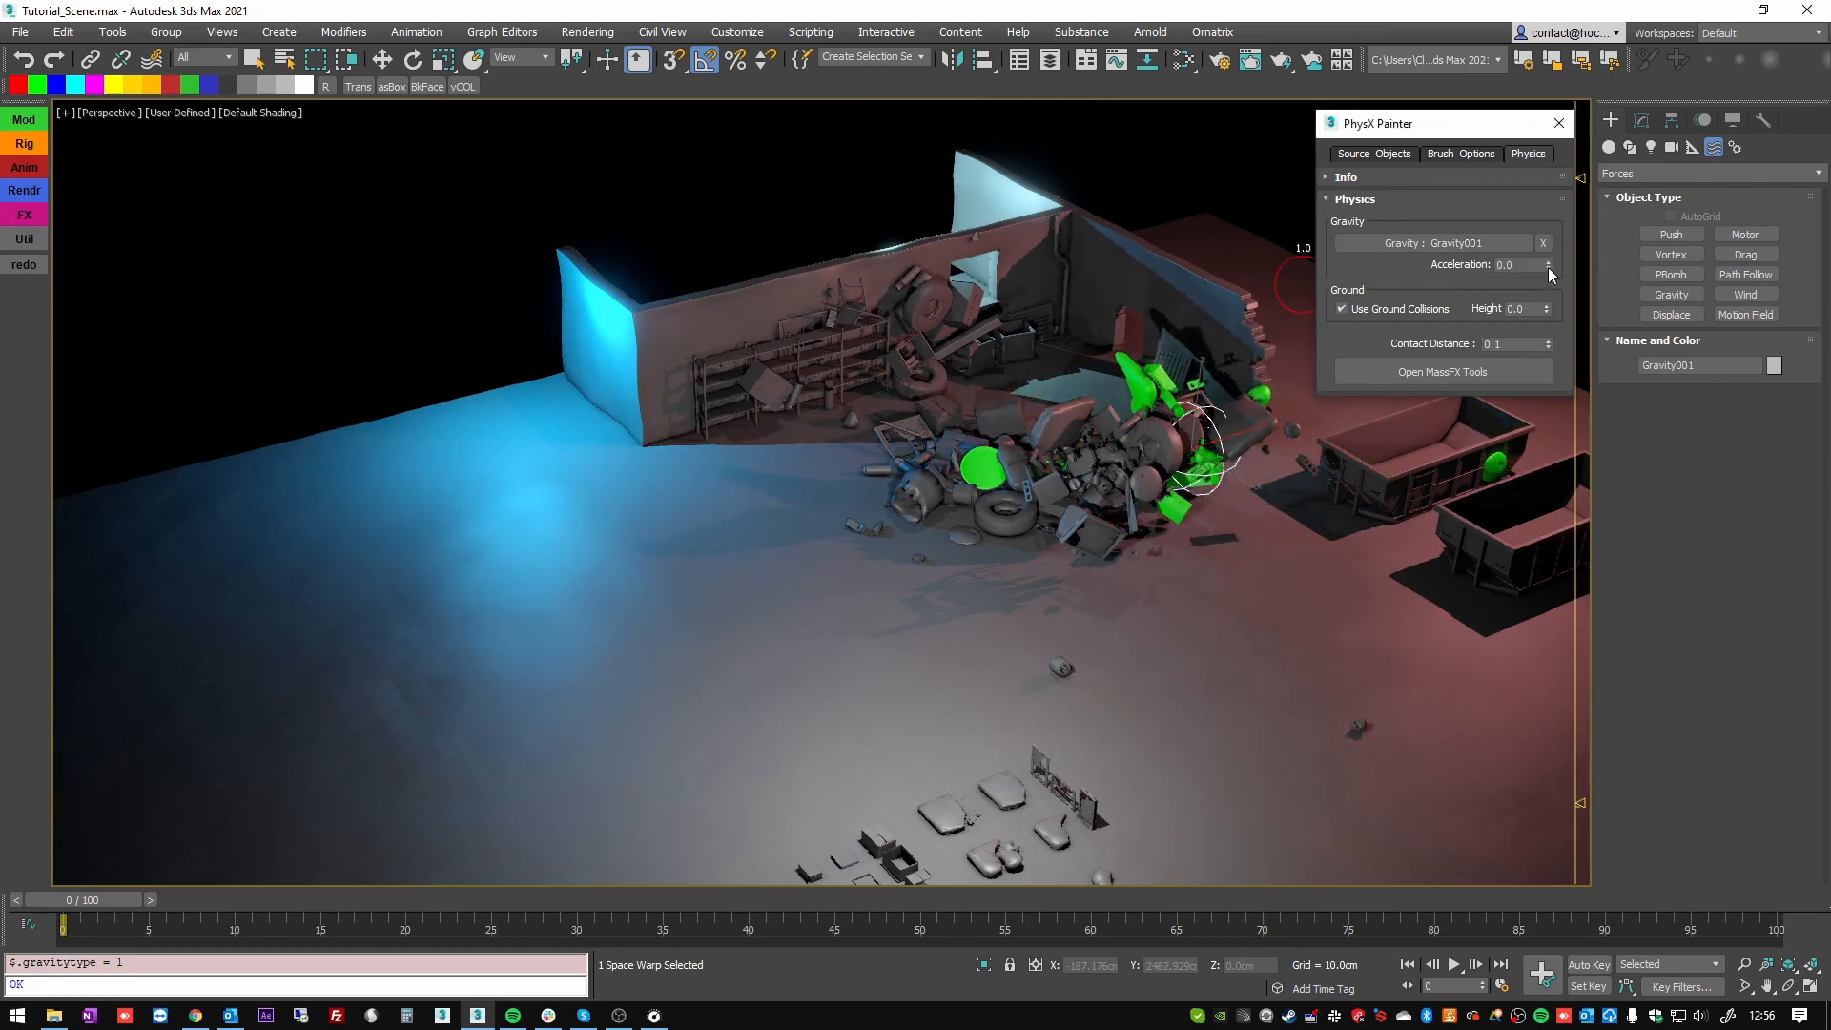
drag(1548, 269, 1528, 375)
drag(1458, 770, 1456, 792)
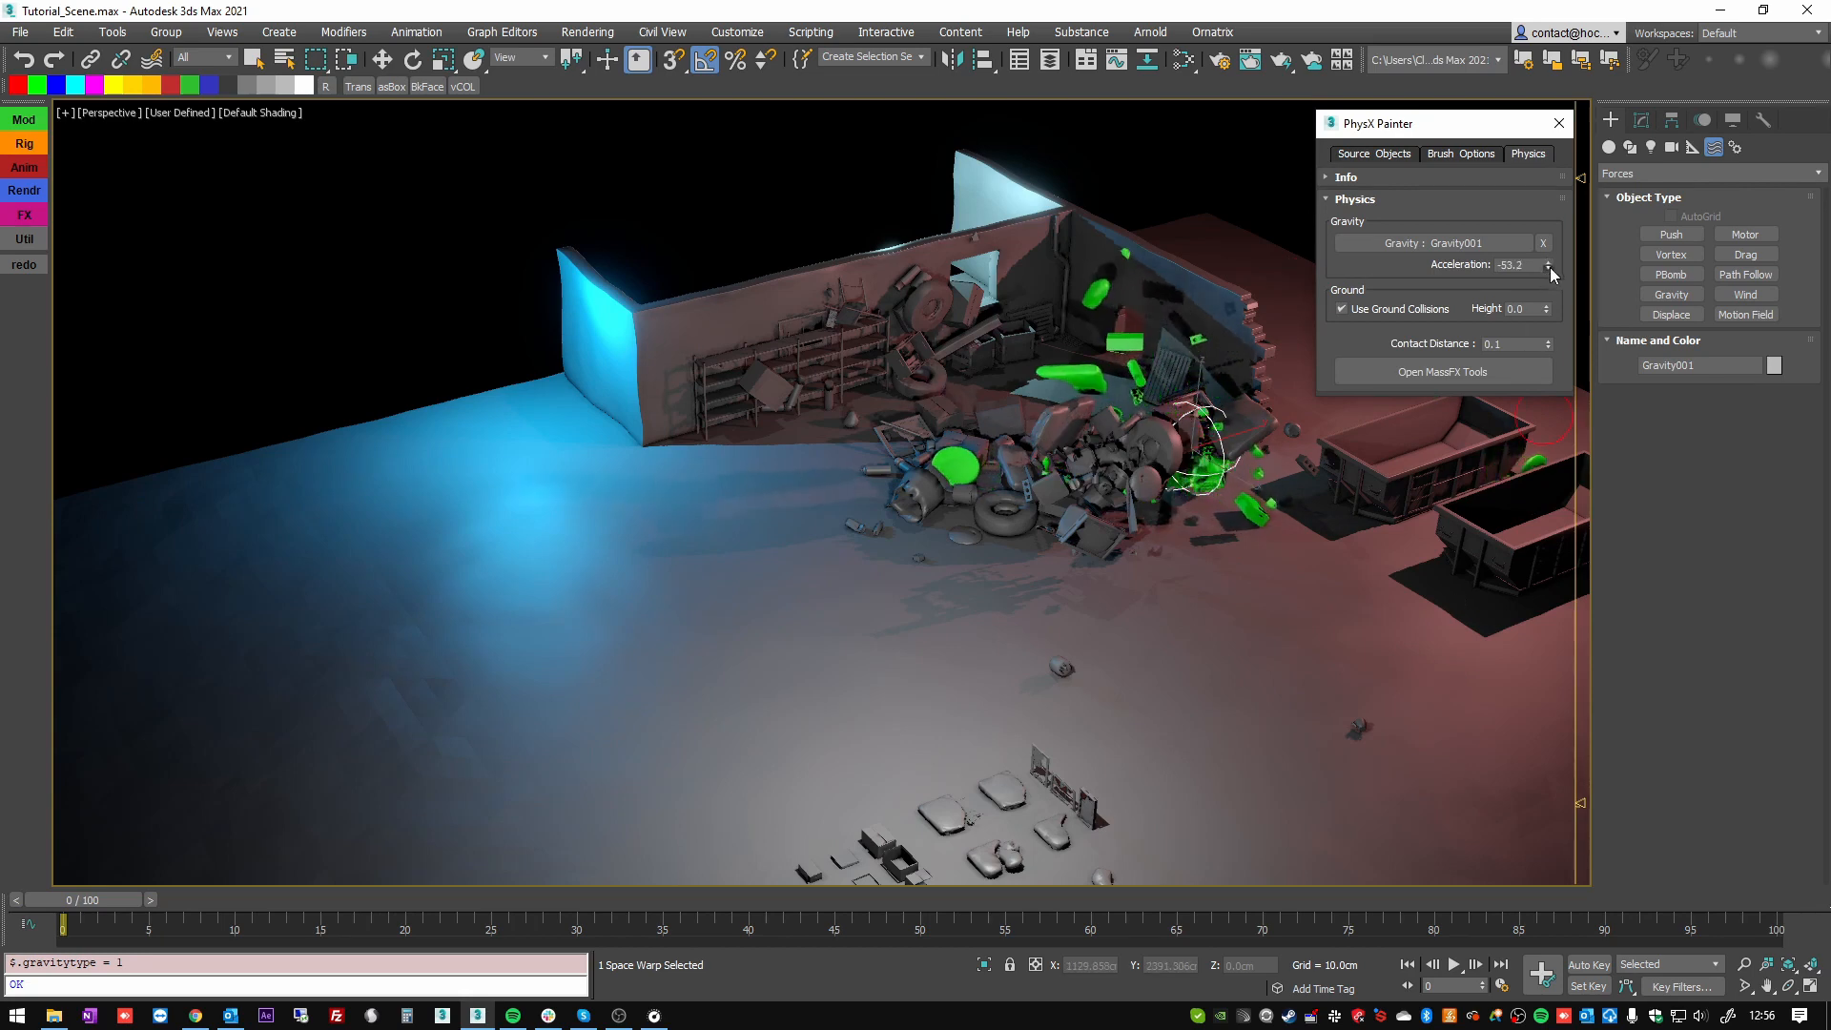
mouse_move(1549, 267)
mouse_down()
mouse_move(1545, 292)
mouse_move(1551, 272)
mouse_up()
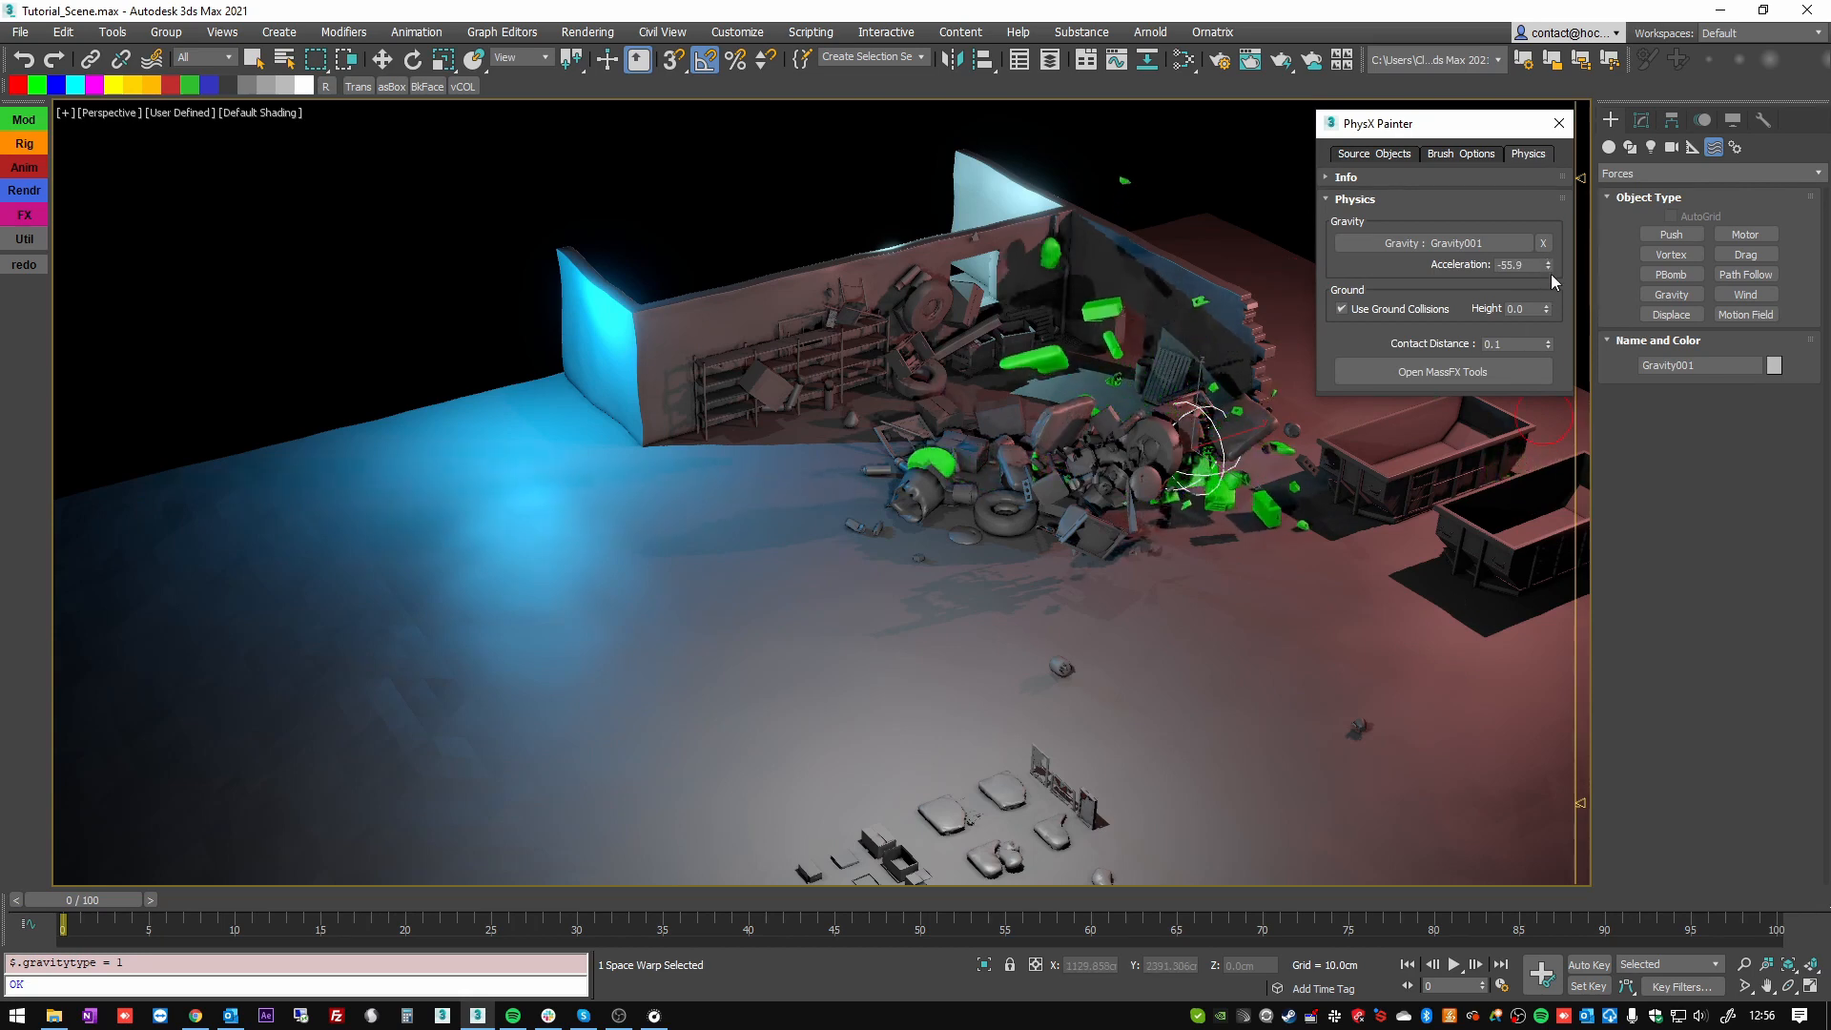
click(1549, 199)
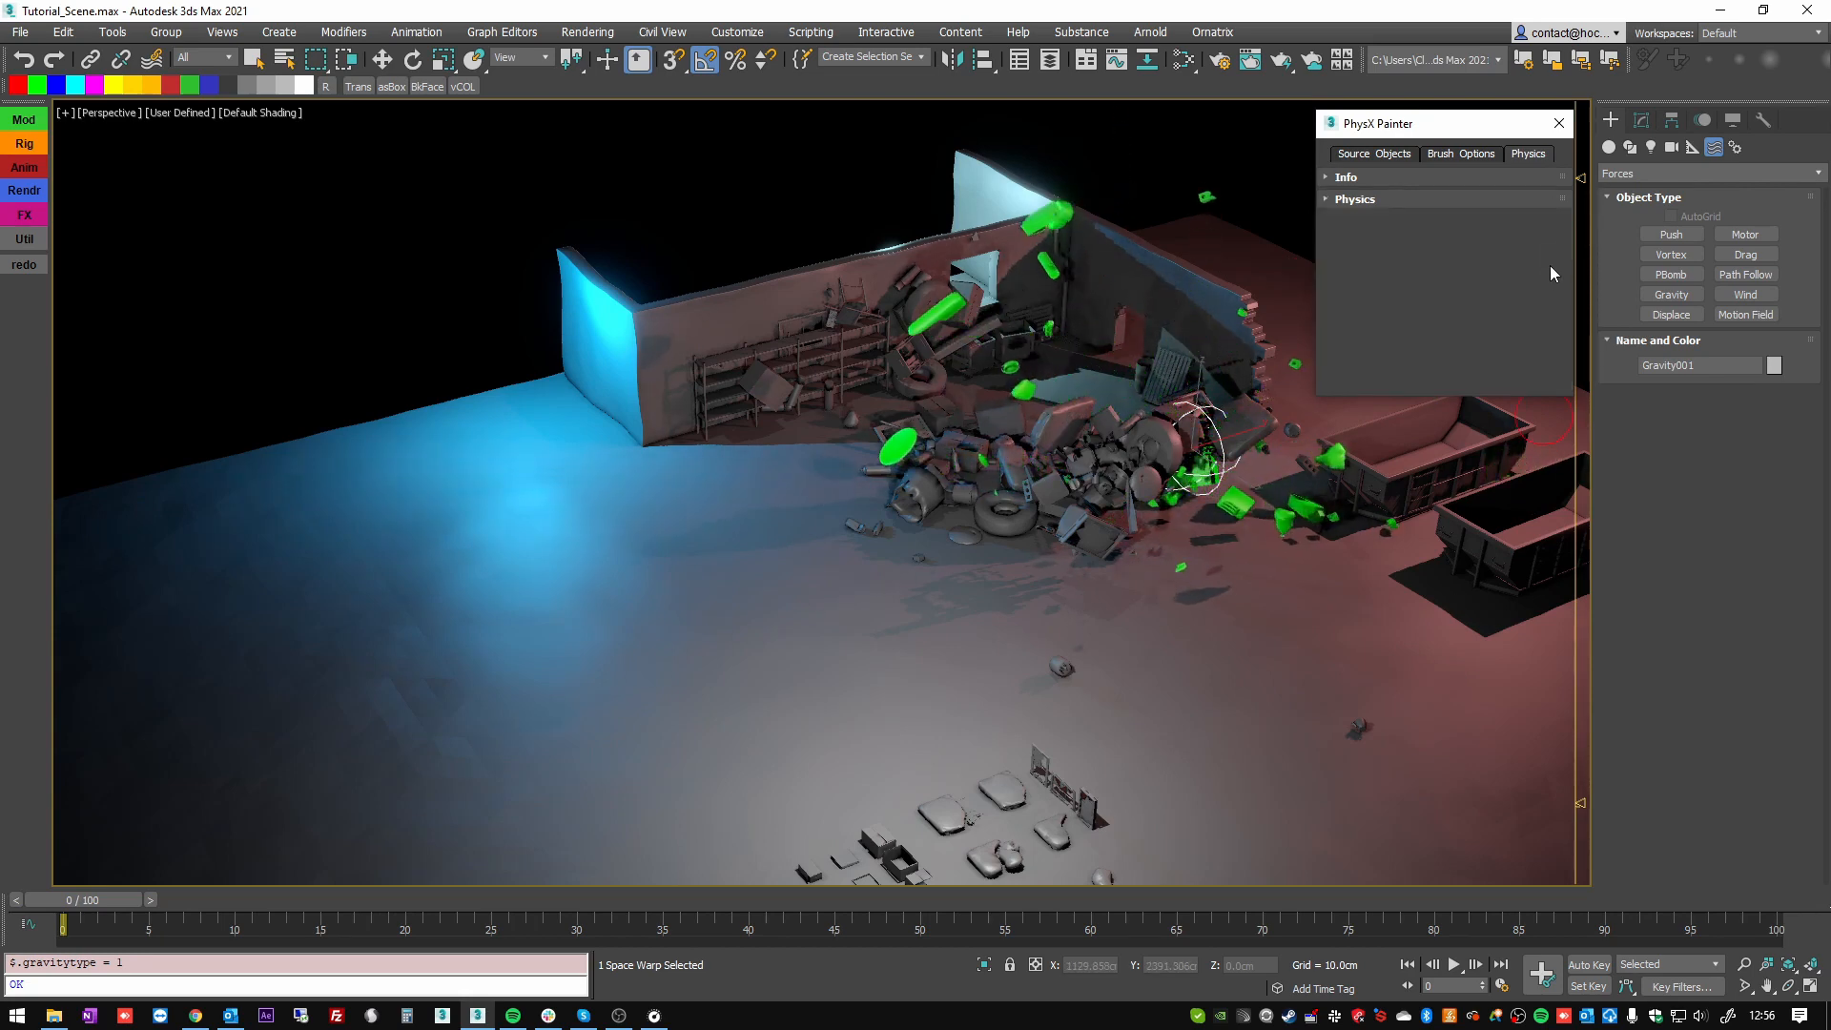
click(1426, 178)
click(1337, 307)
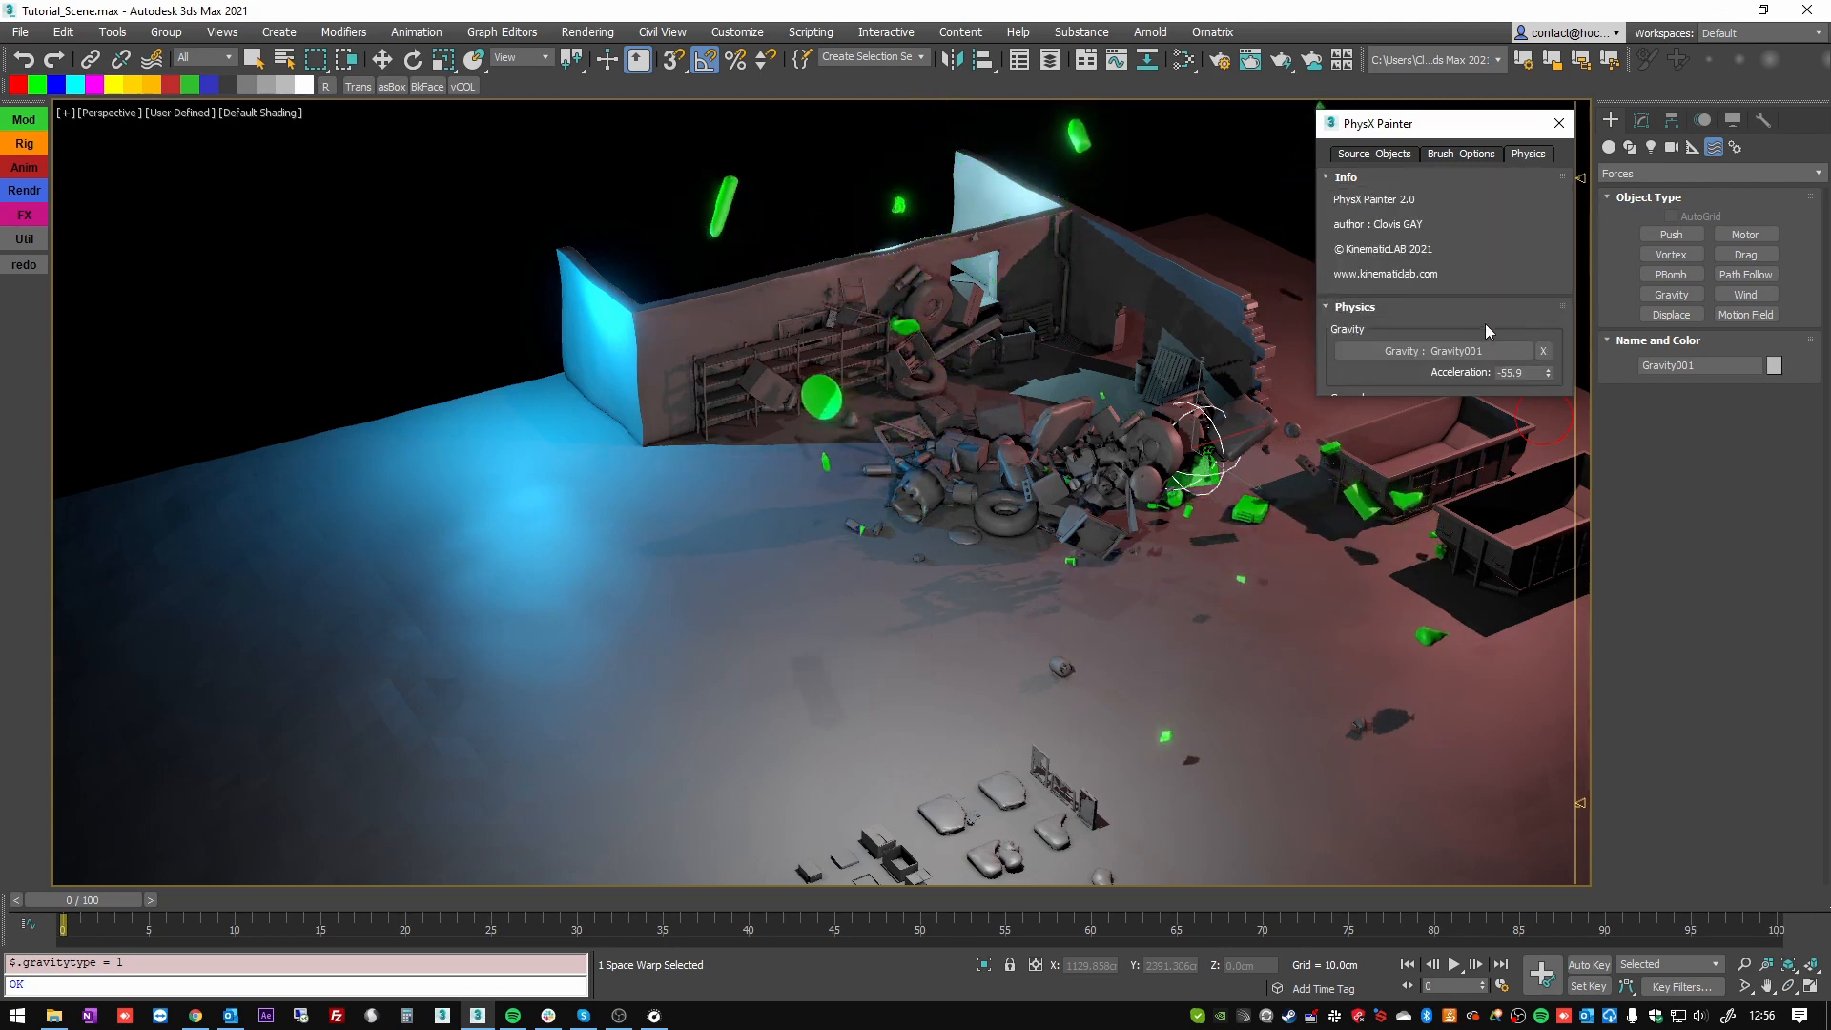
click(1333, 179)
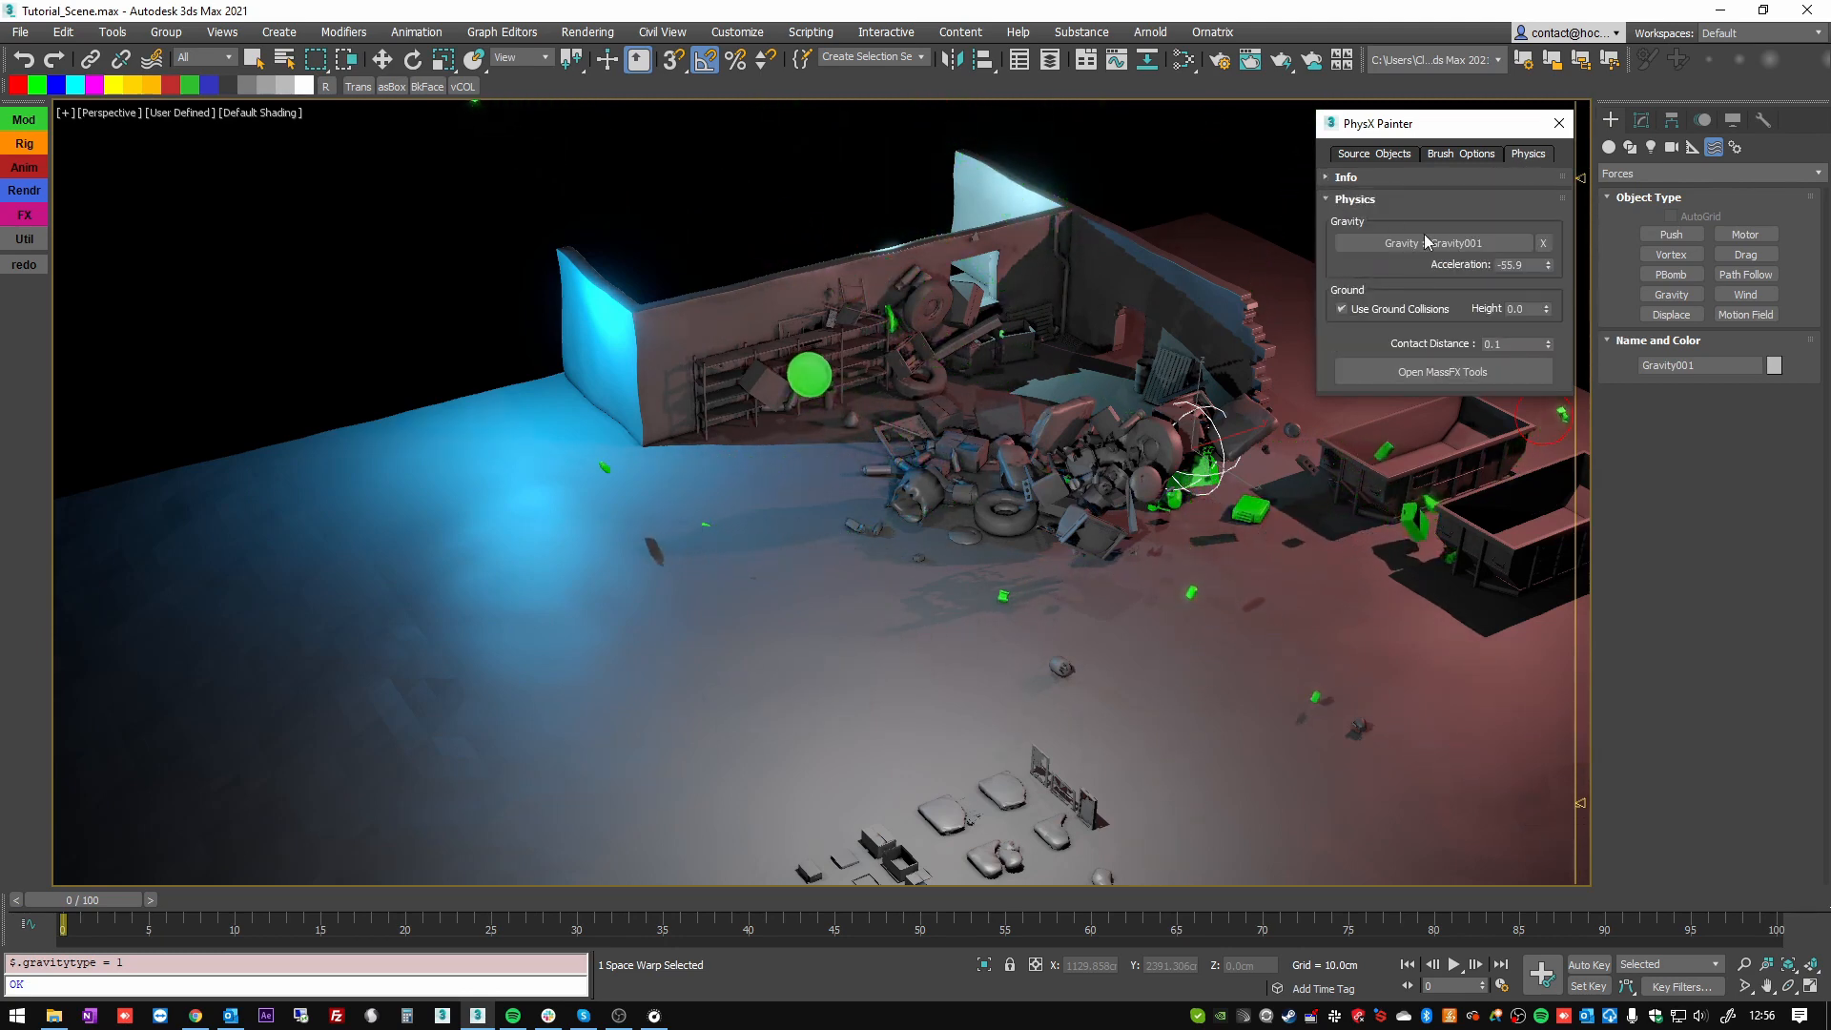
- Raise the gravity acceleration to 419.5 to pull the debris back, then stop painting and clear the custom gravity
drag(1547, 266, 1514, 619)
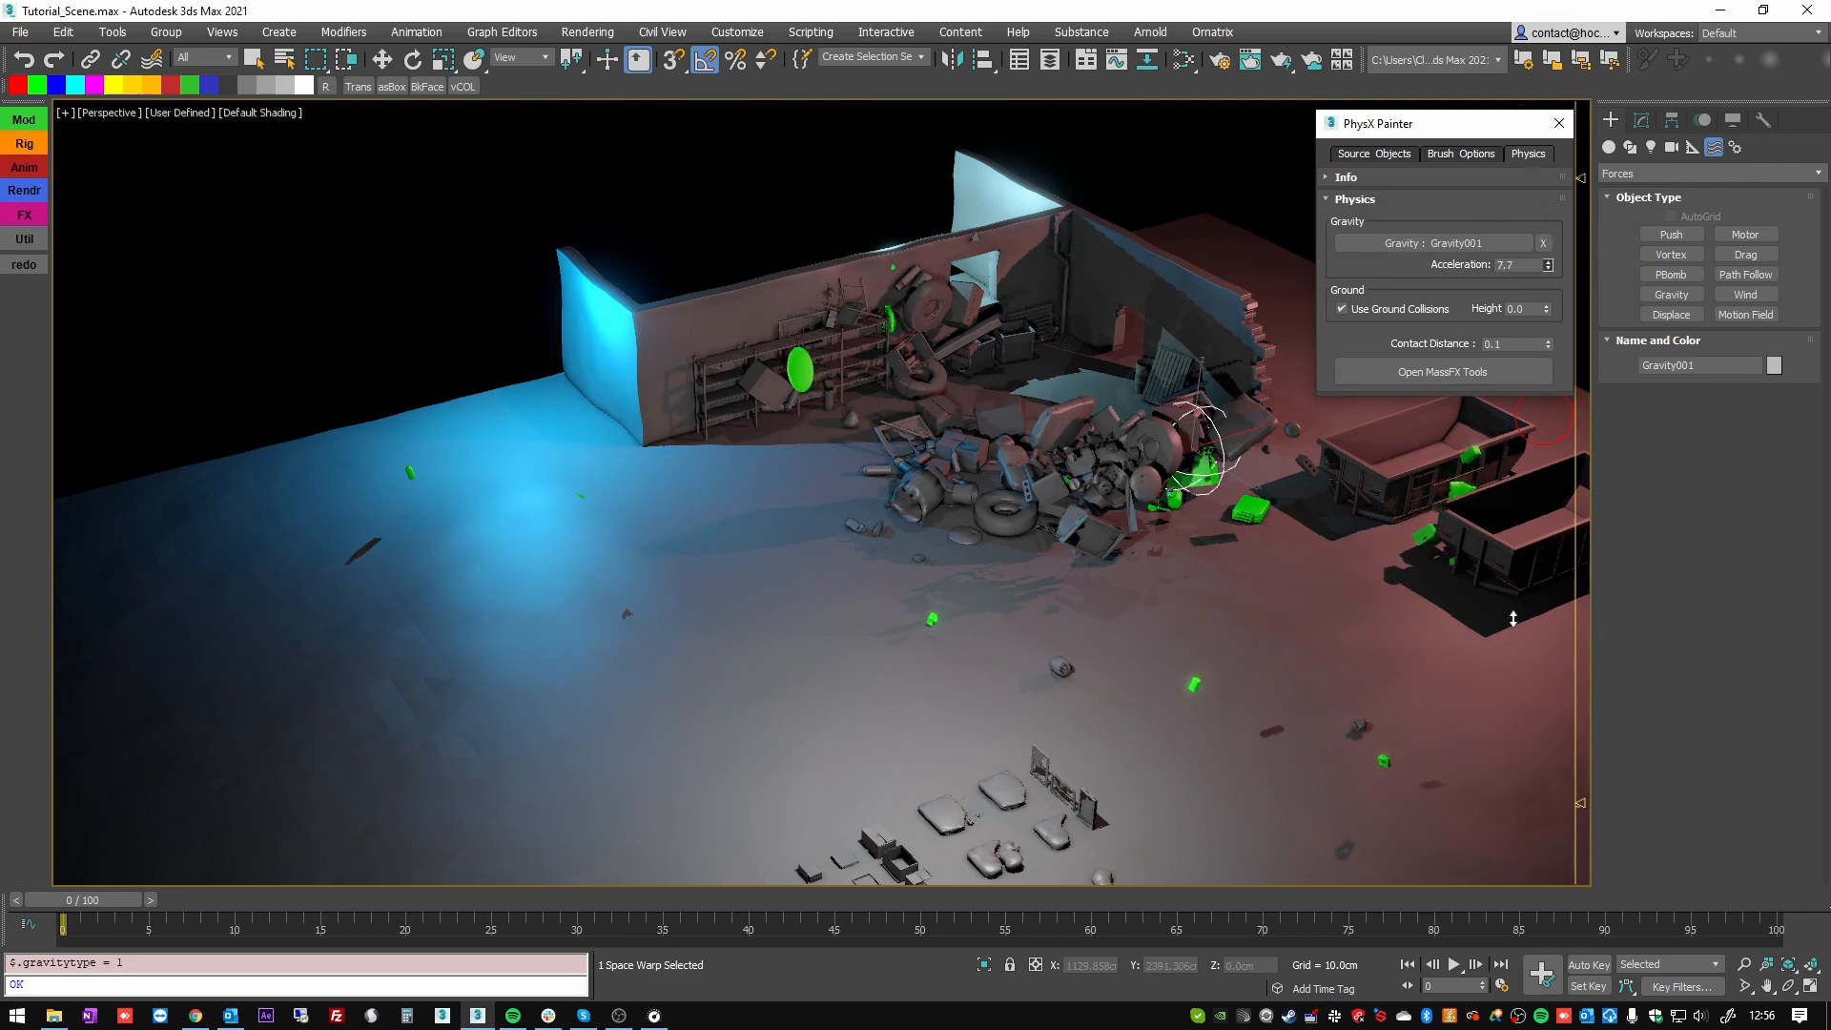
drag(1649, 696, 1642, 682)
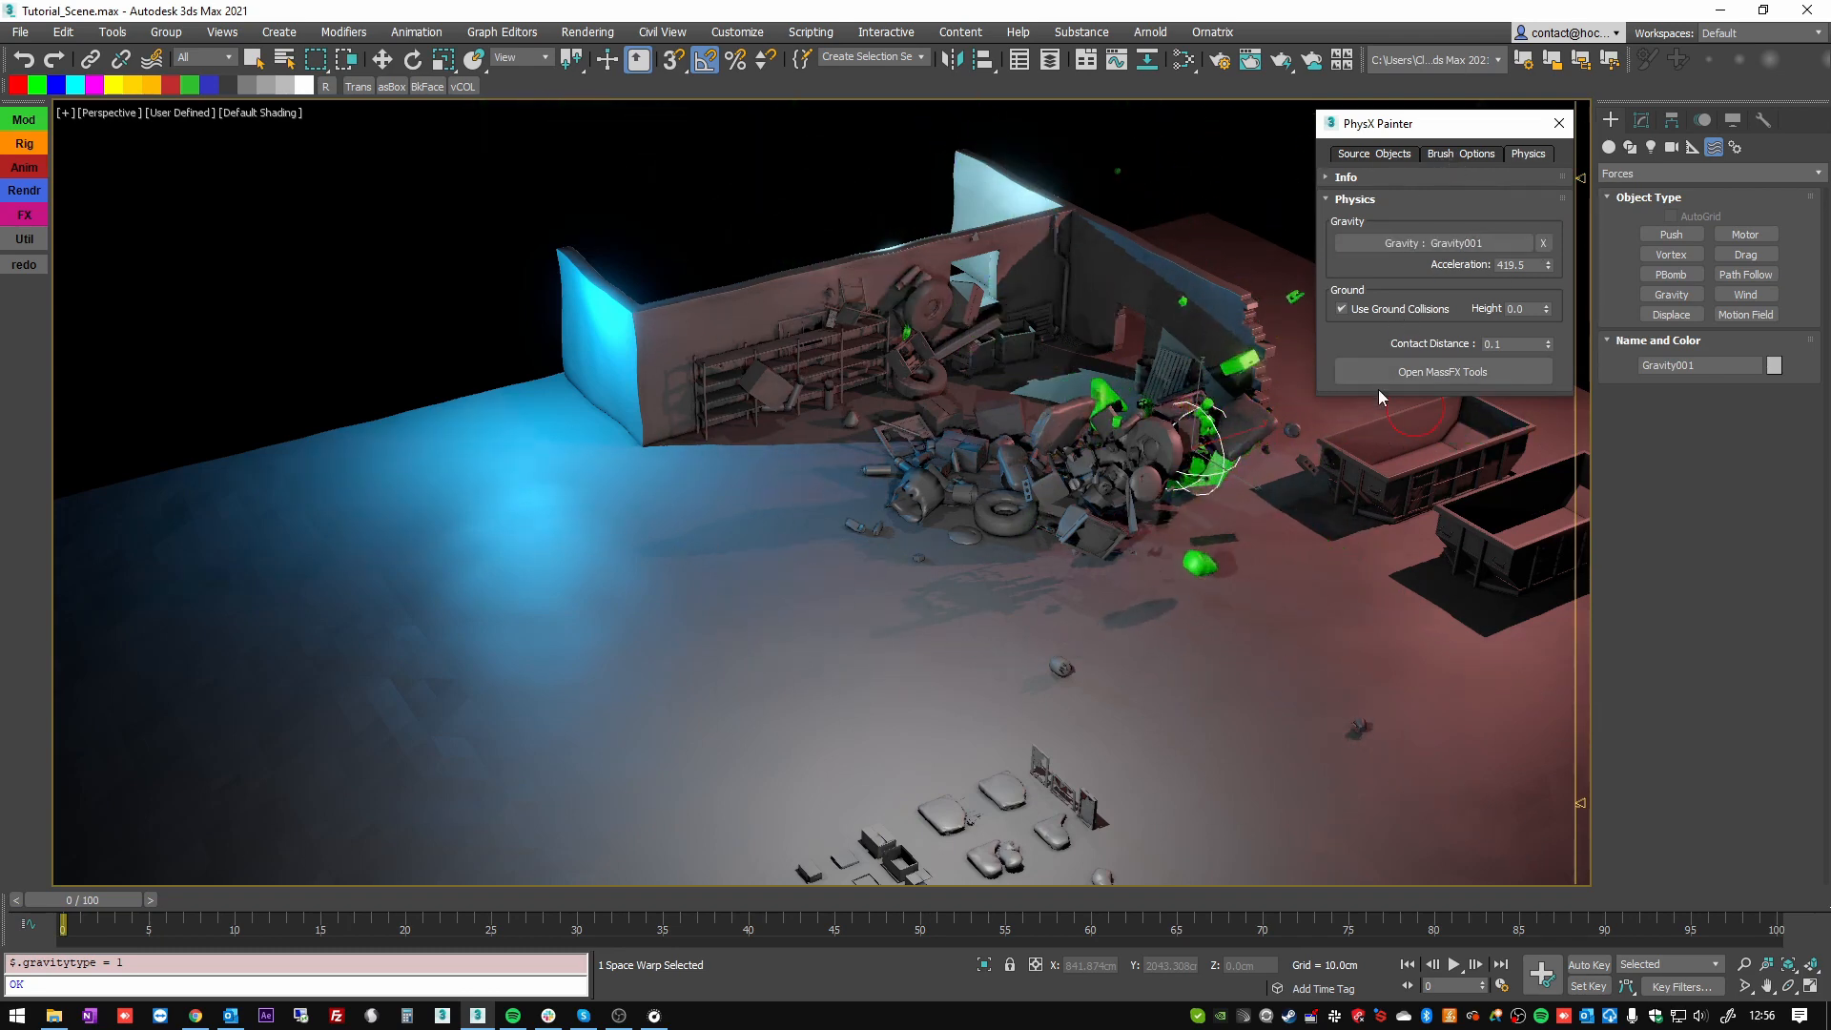
right_click(1269, 474)
click(1549, 247)
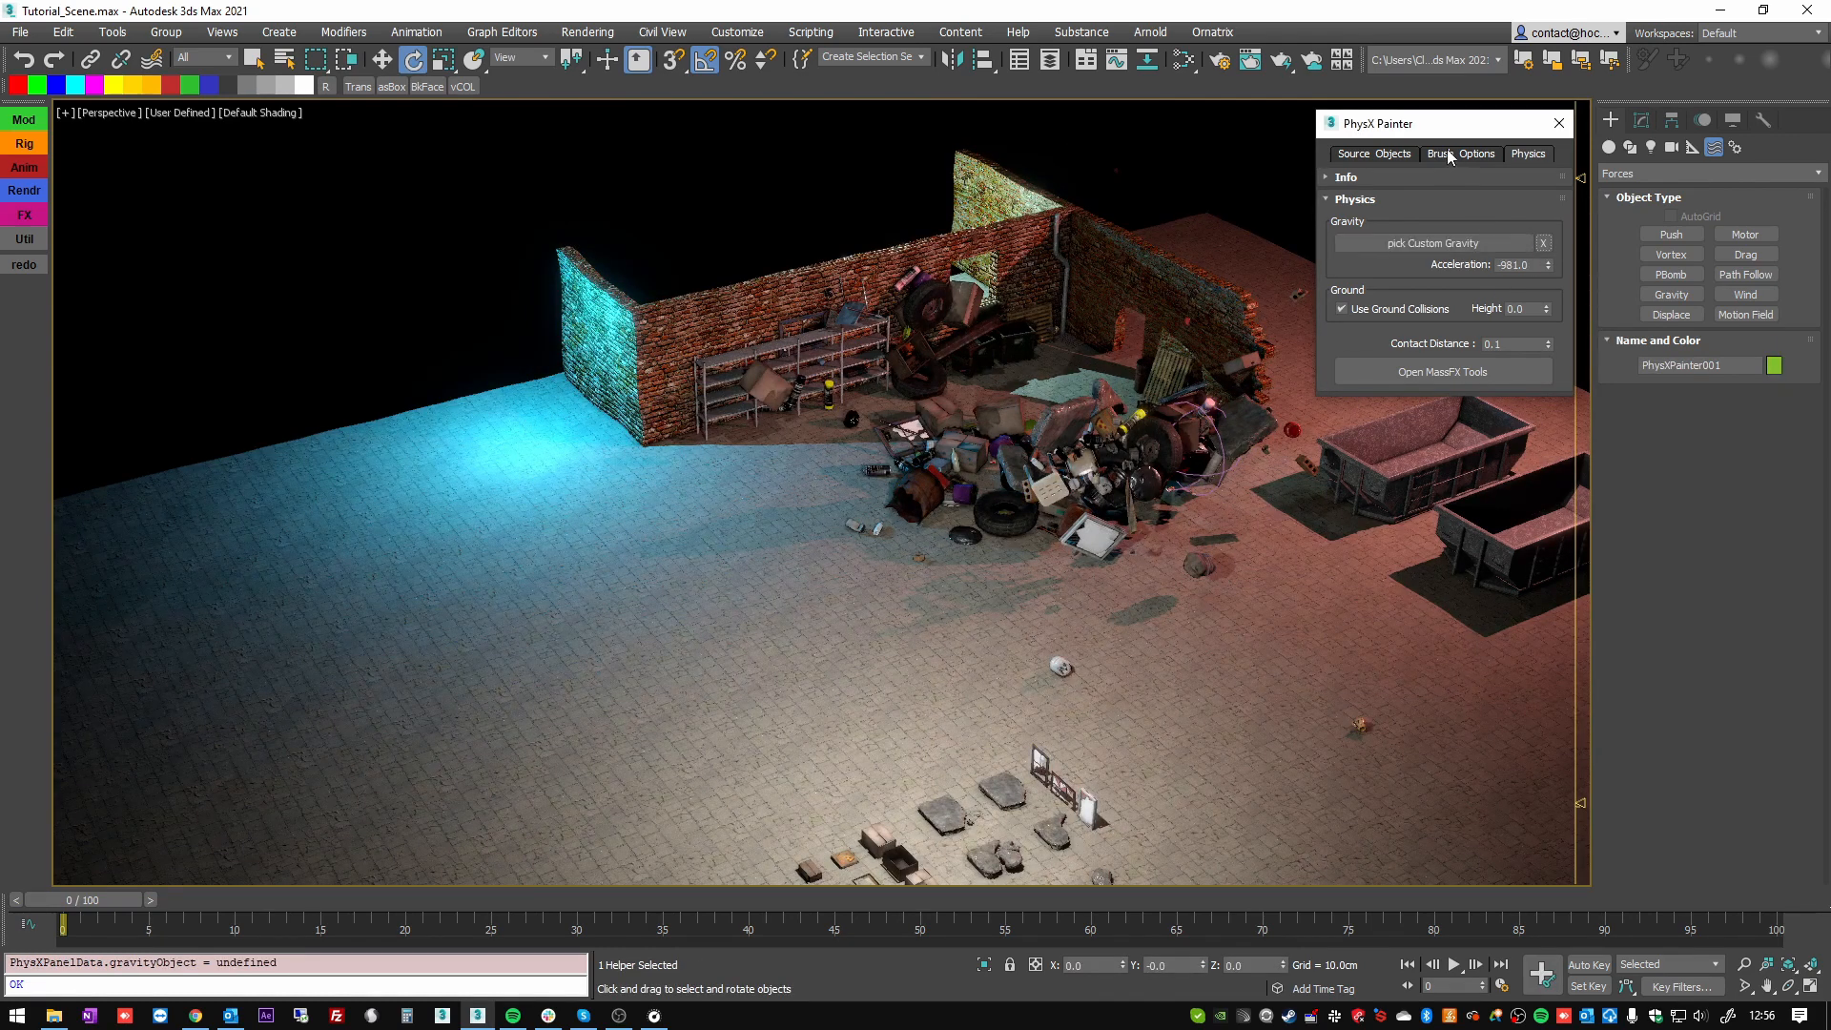
- Paint a debris pile with default gravity on the open floor beside the two containers, near the floor's edge
drag(1446, 131, 1379, 143)
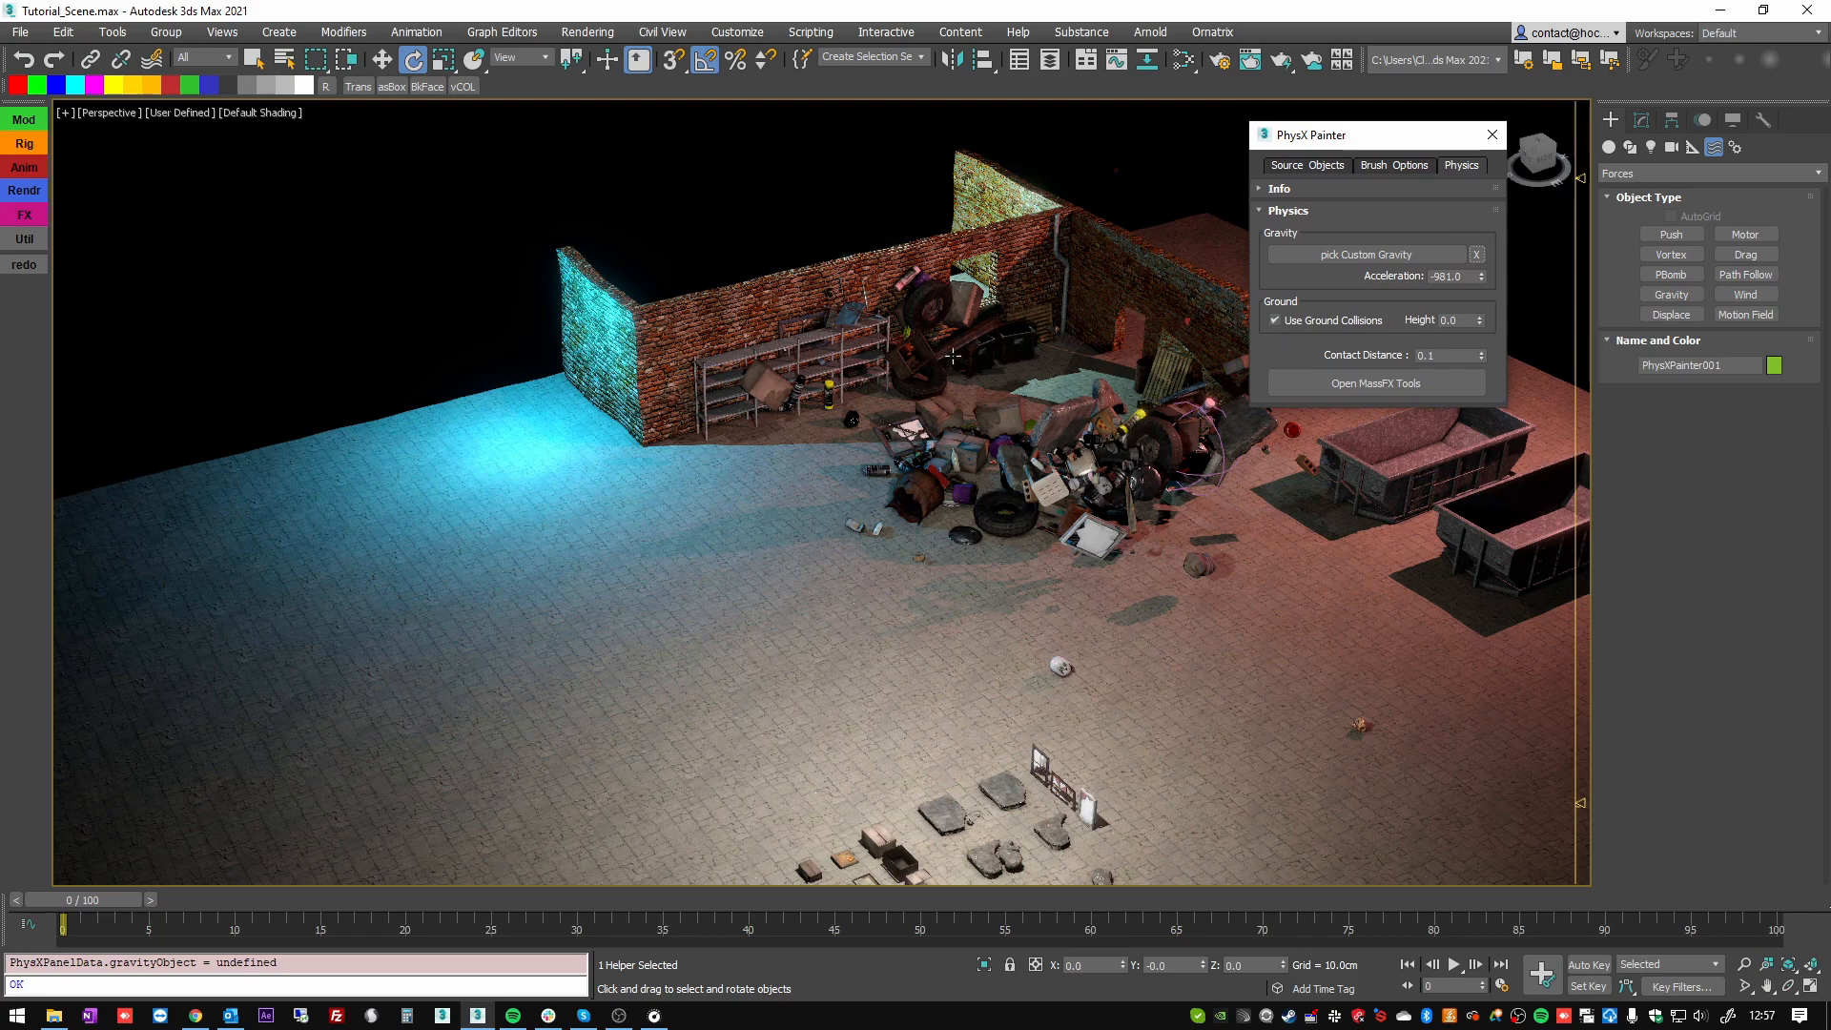
alt+middle_drag(924, 363, 852, 370)
alt+middle_drag(1138, 339, 1352, 212)
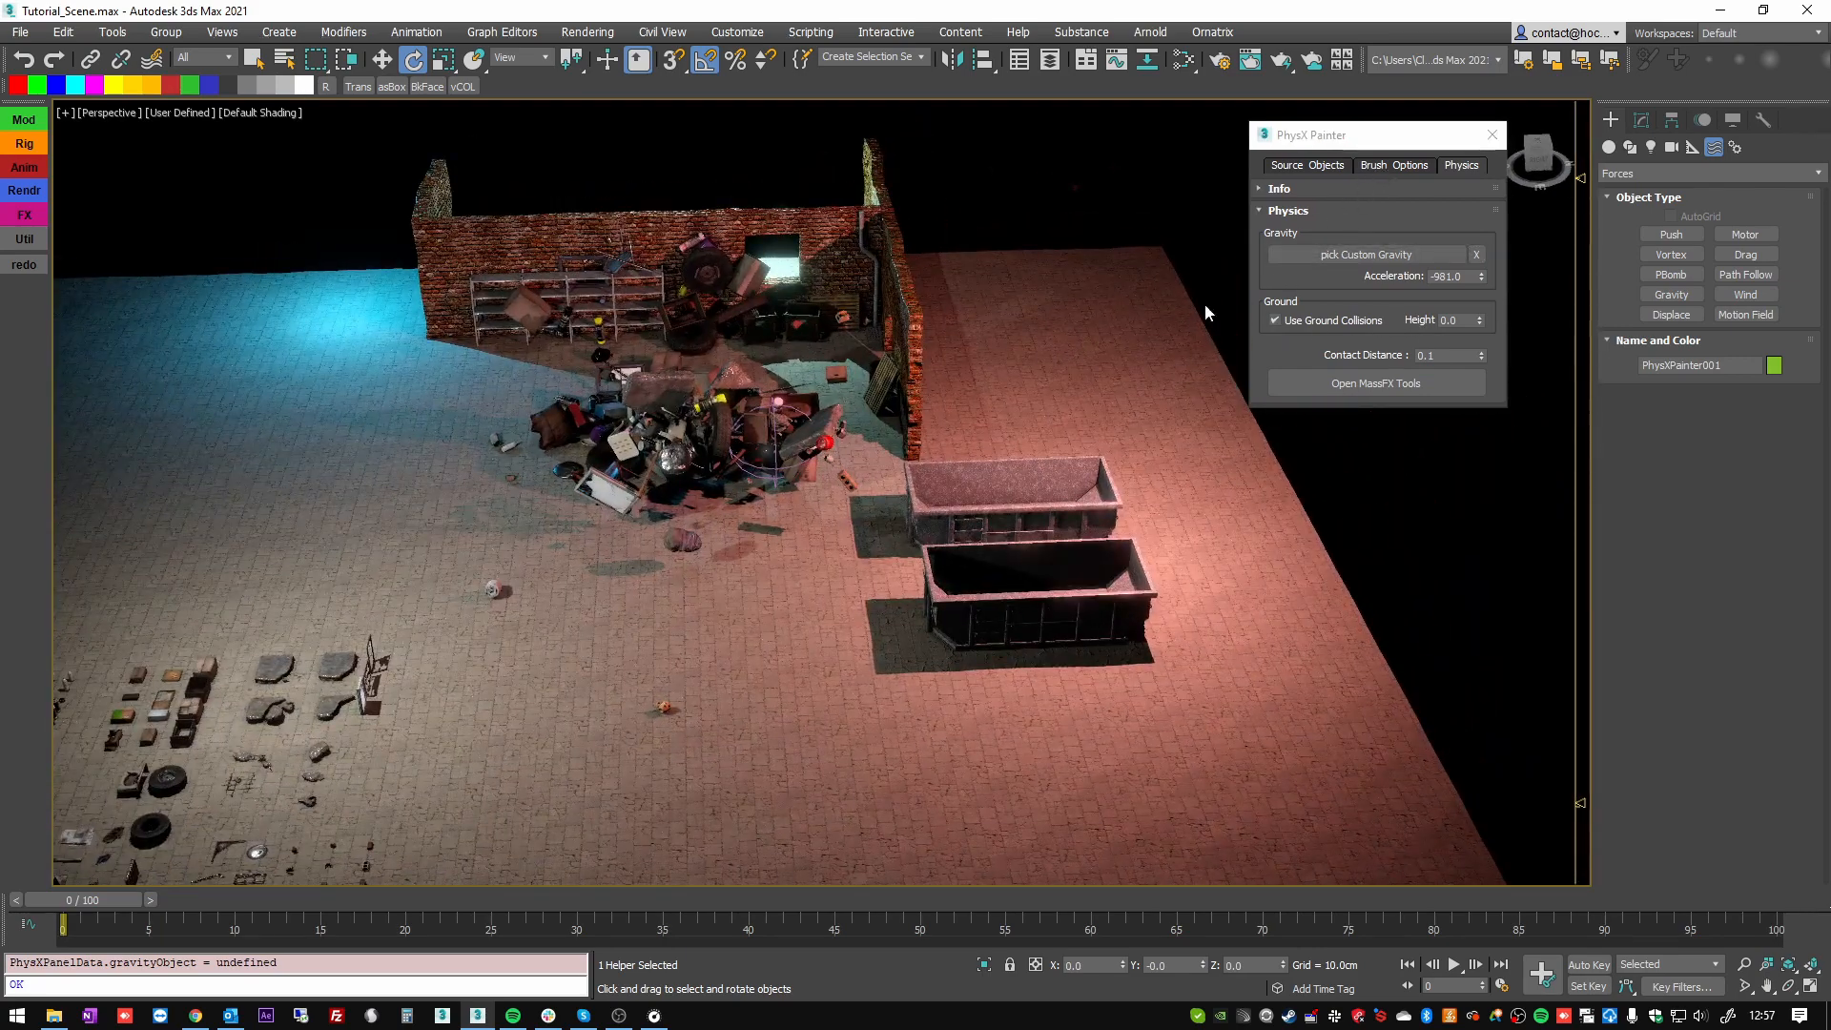
click(1383, 167)
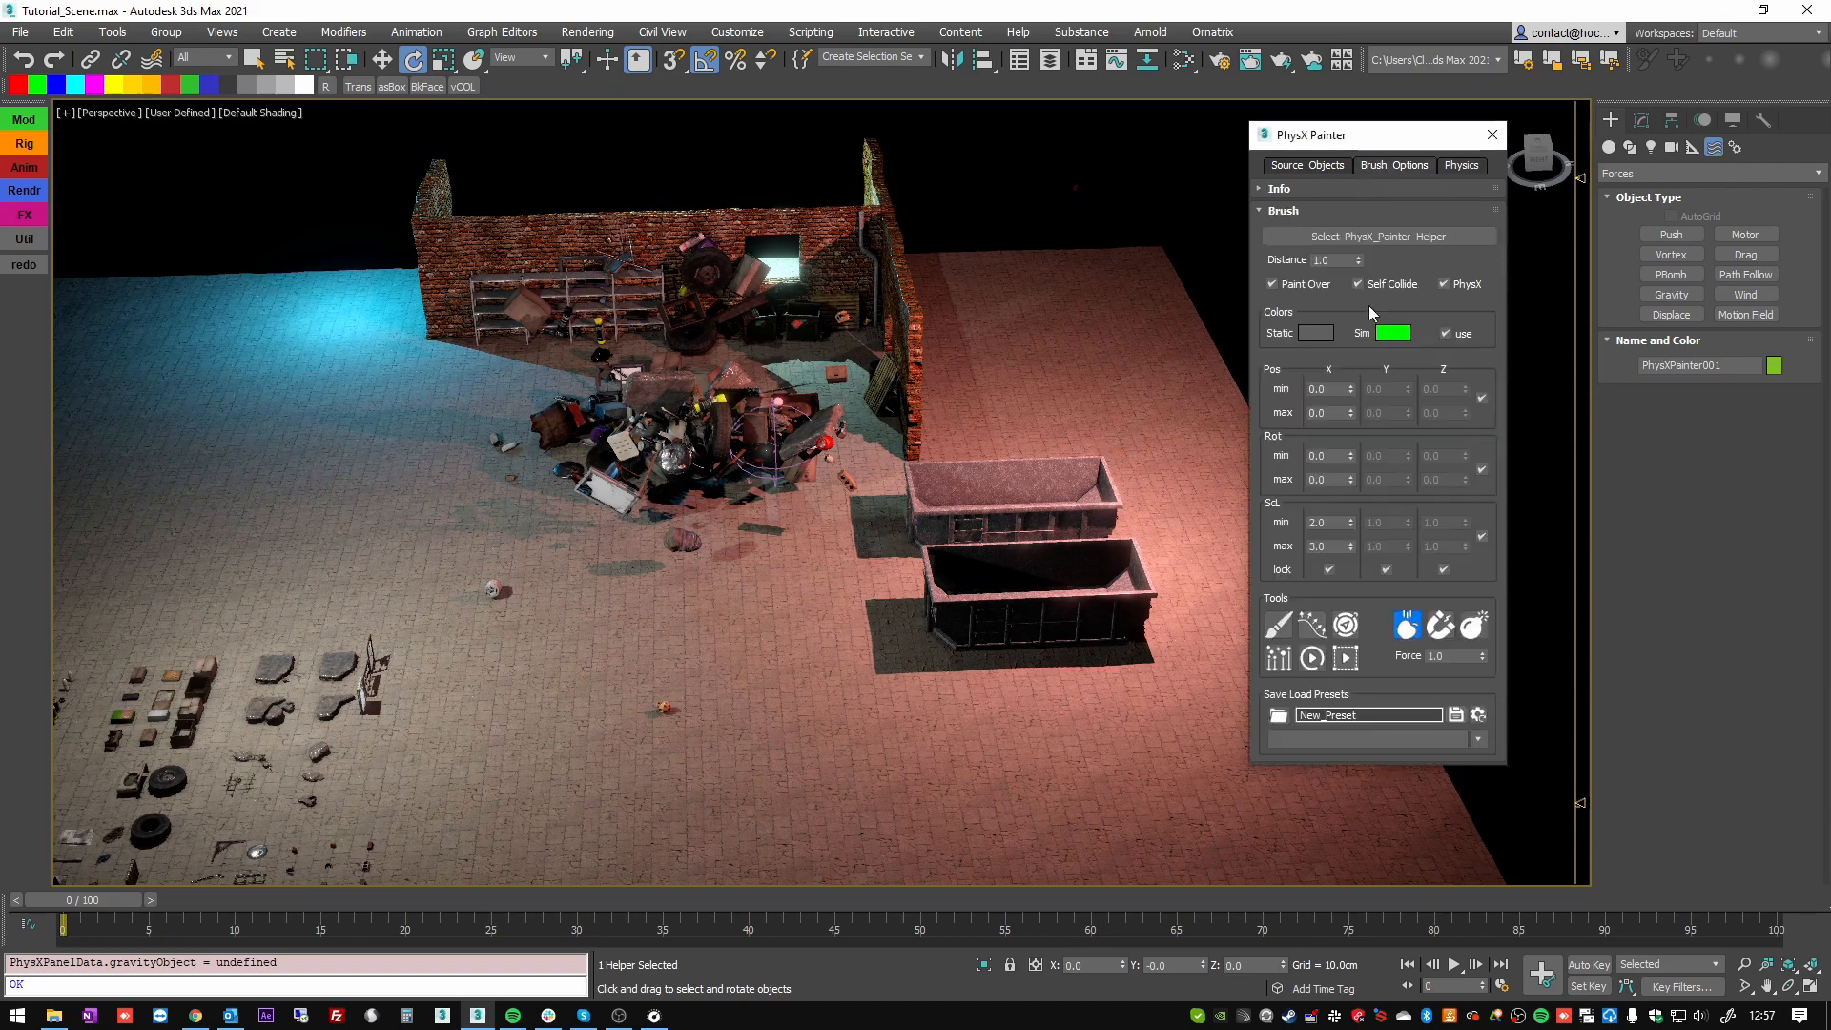
click(1279, 626)
middle_drag(1138, 453, 992, 493)
mouse_move(1095, 580)
mouse_down()
mouse_move(1107, 604)
mouse_move(1097, 591)
mouse_move(1028, 645)
mouse_move(1111, 667)
mouse_move(1146, 648)
mouse_up()
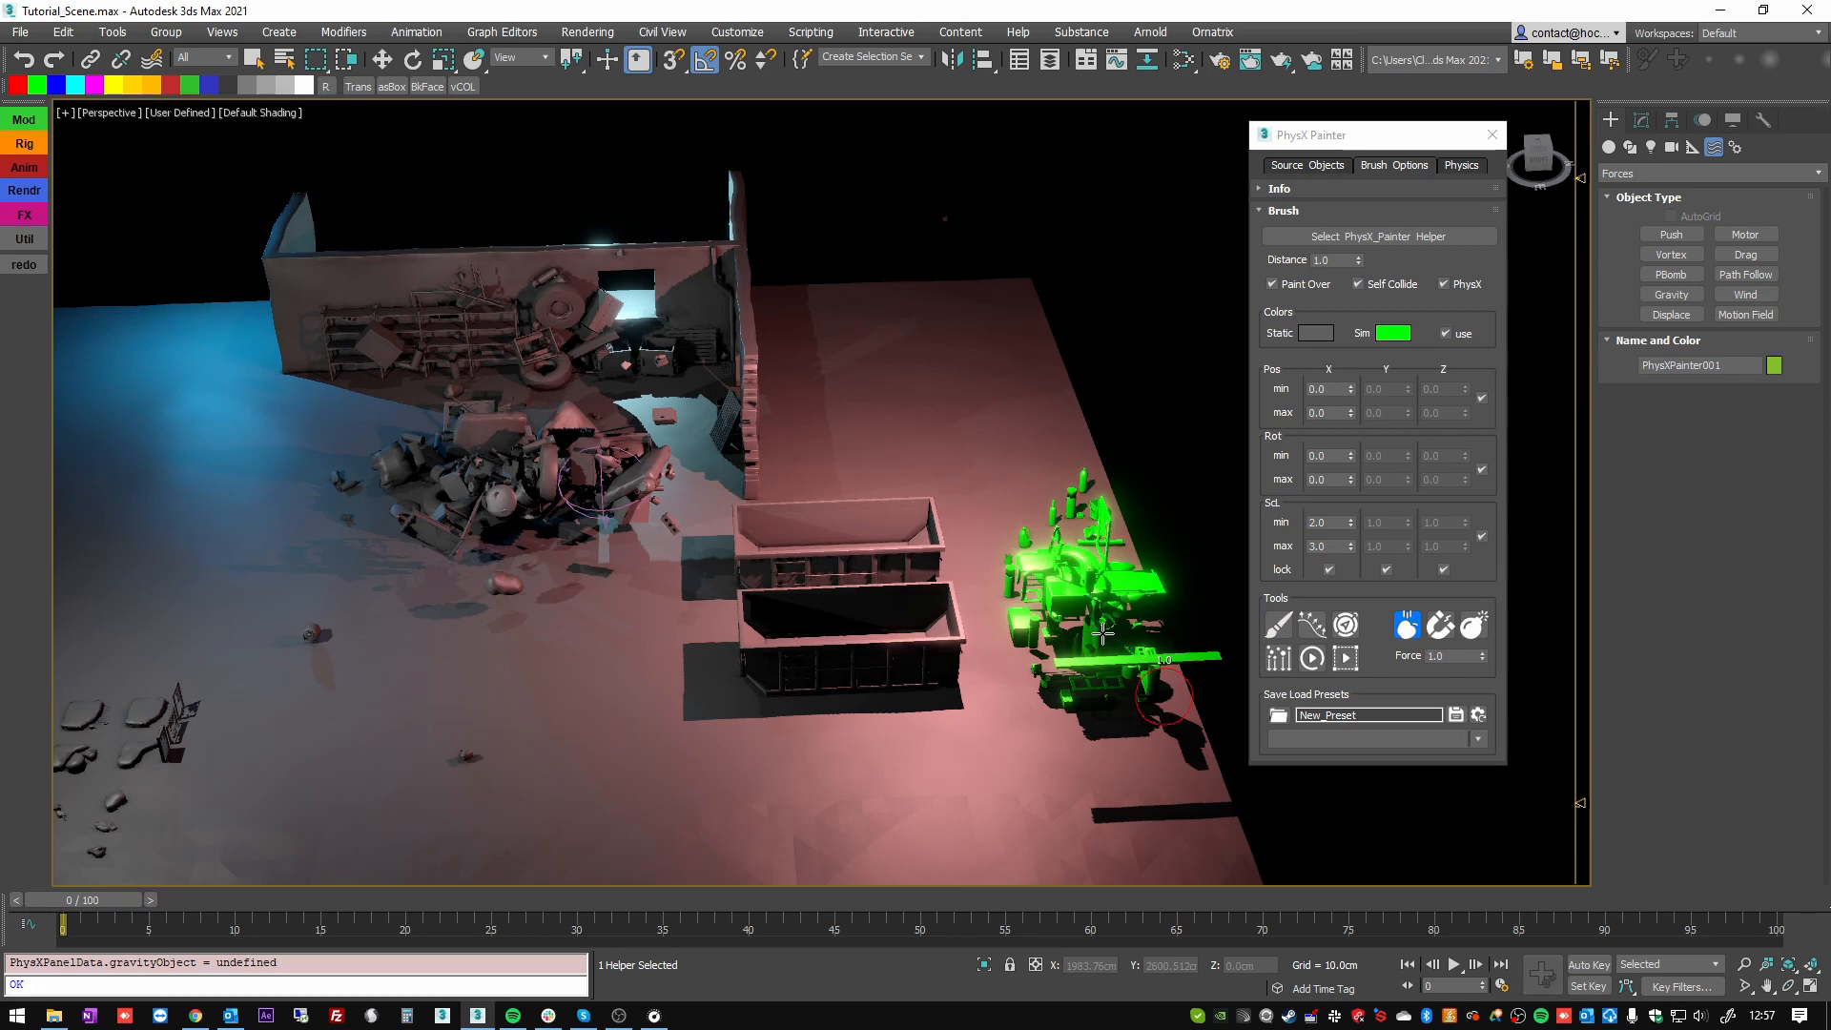
drag(1104, 634, 1089, 631)
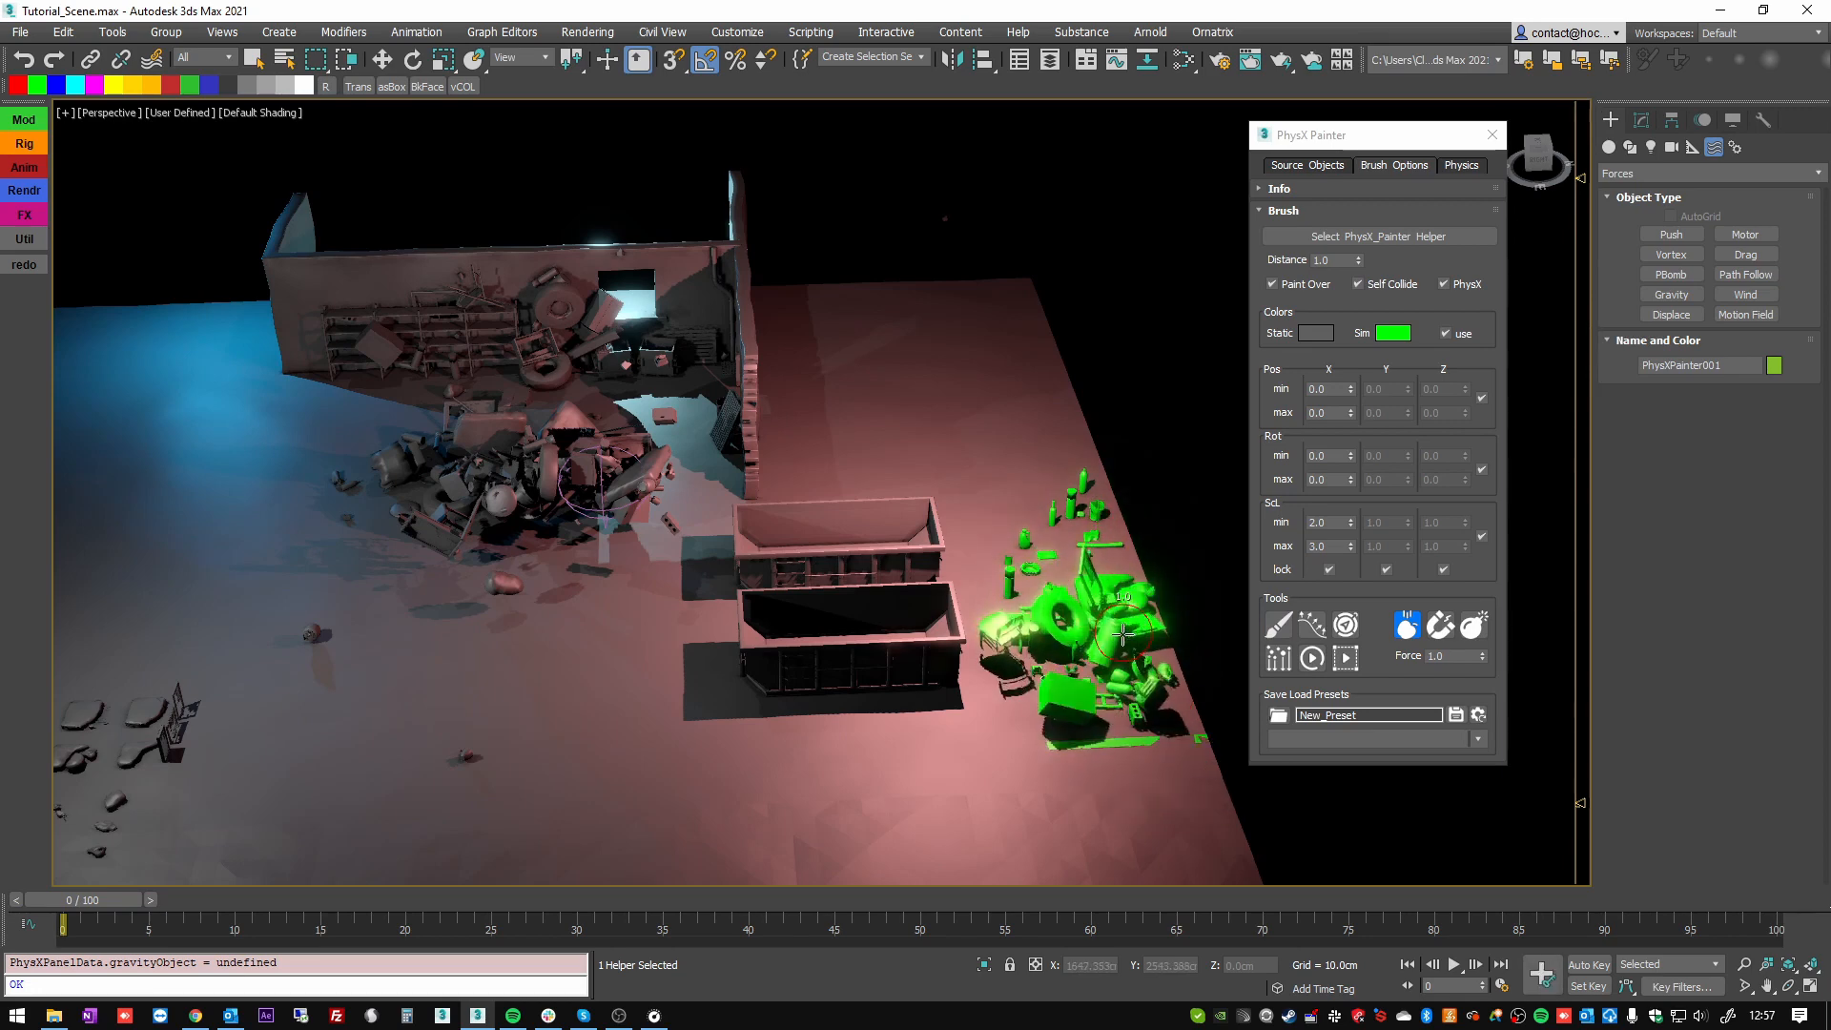
- Paint more debris across the floor's edge so part of it lies over the empty space, and stop painting
middle_drag(1089, 632, 1005, 630)
mouse_move(1006, 629)
mouse_down()
mouse_move(1000, 588)
mouse_move(1042, 472)
mouse_move(1046, 618)
mouse_up()
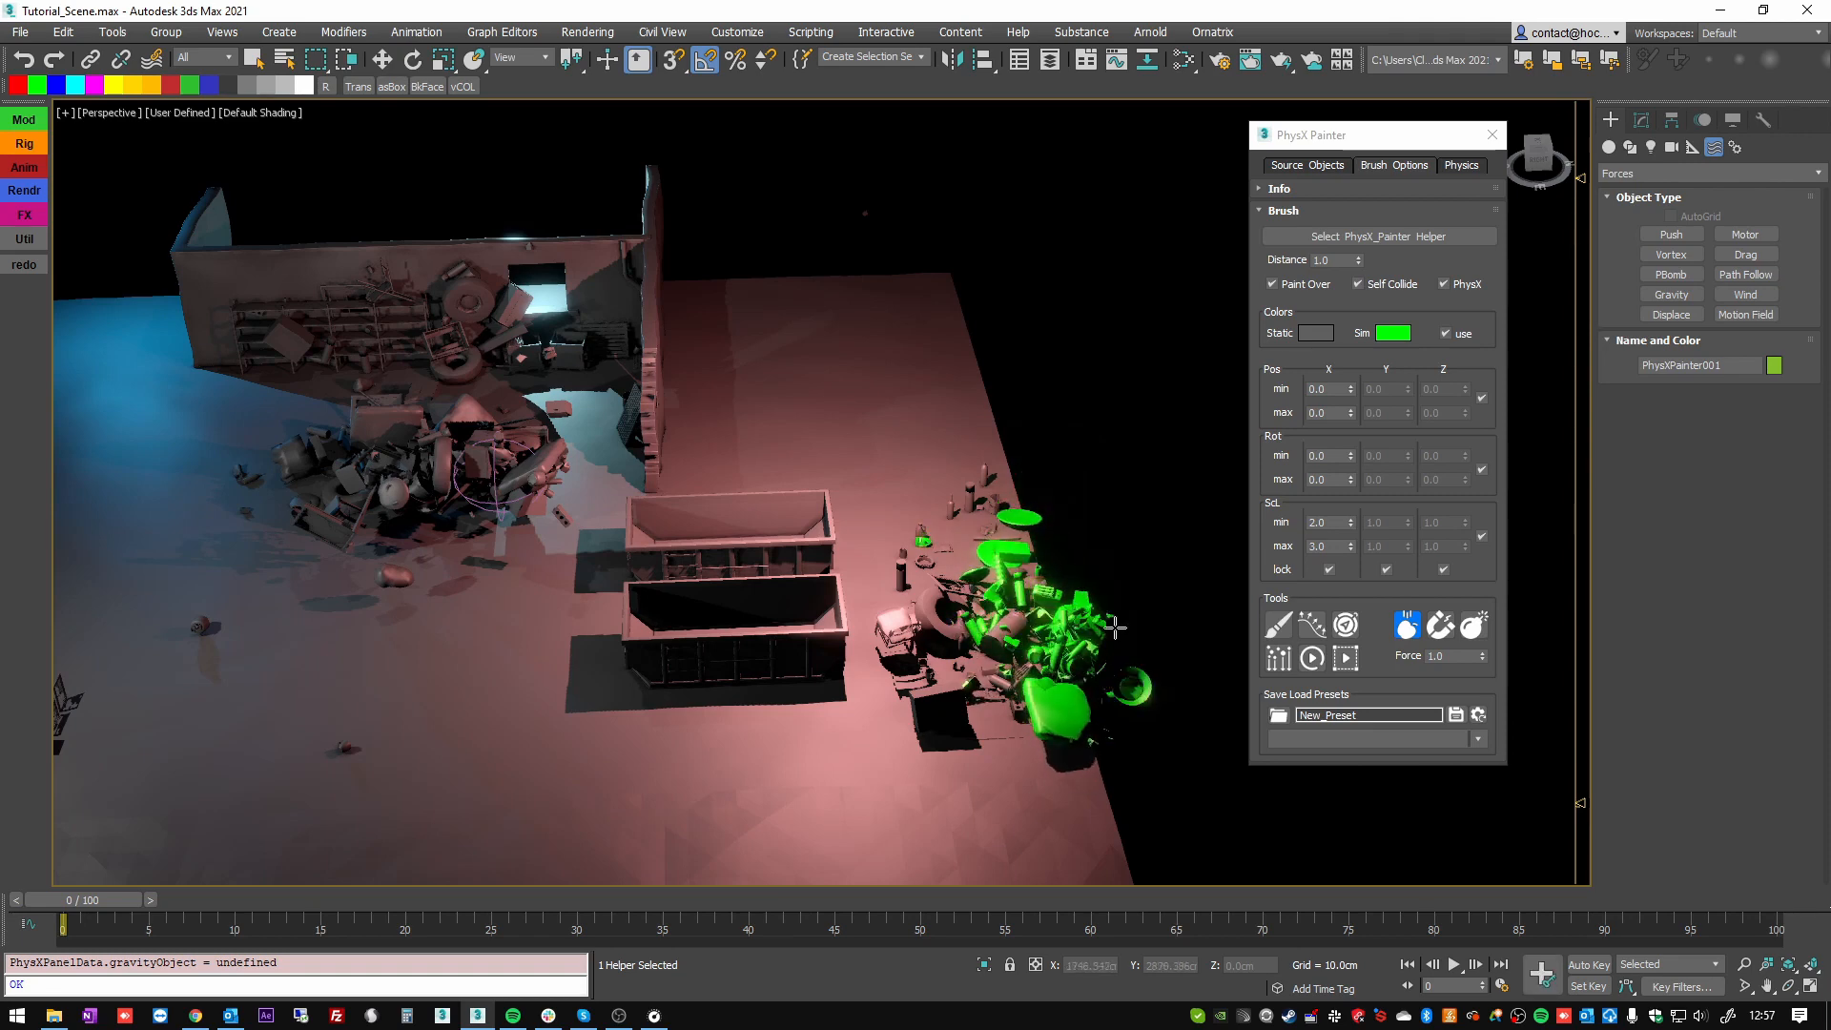
alt+middle_drag(1141, 543, 870, 439)
scroll(870, 439, up, 3)
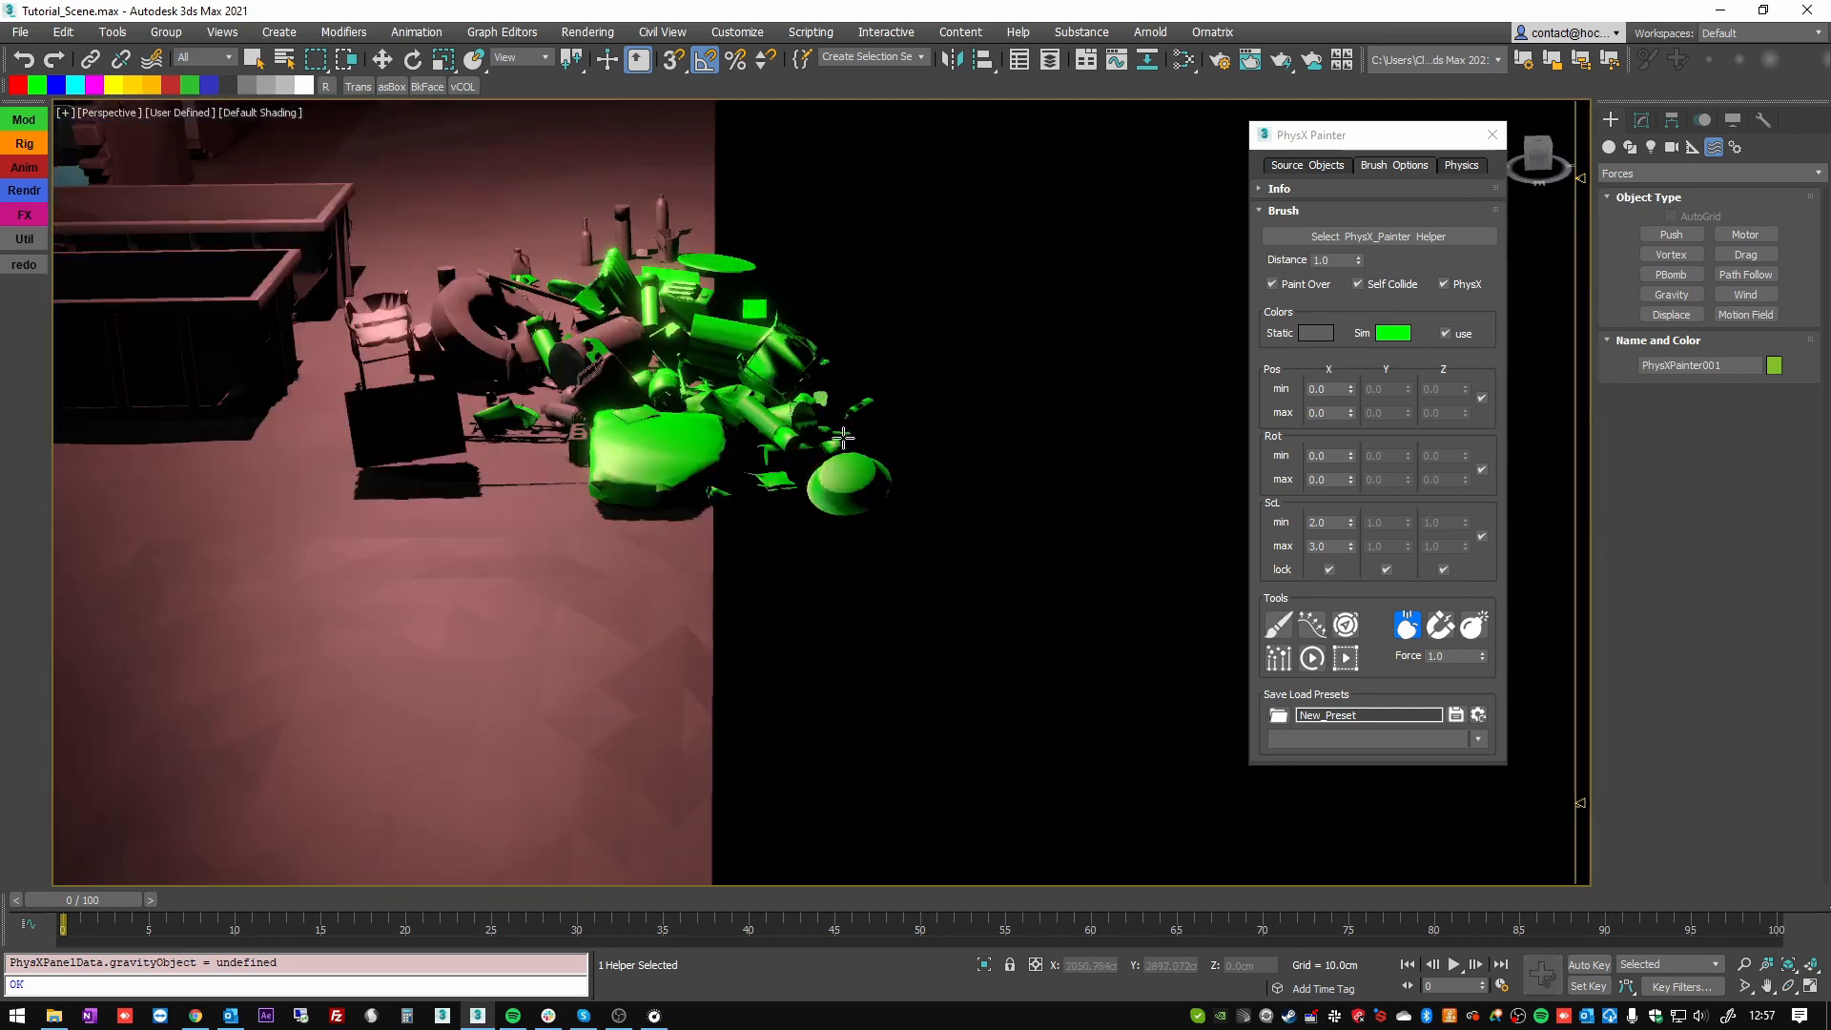
key(e)
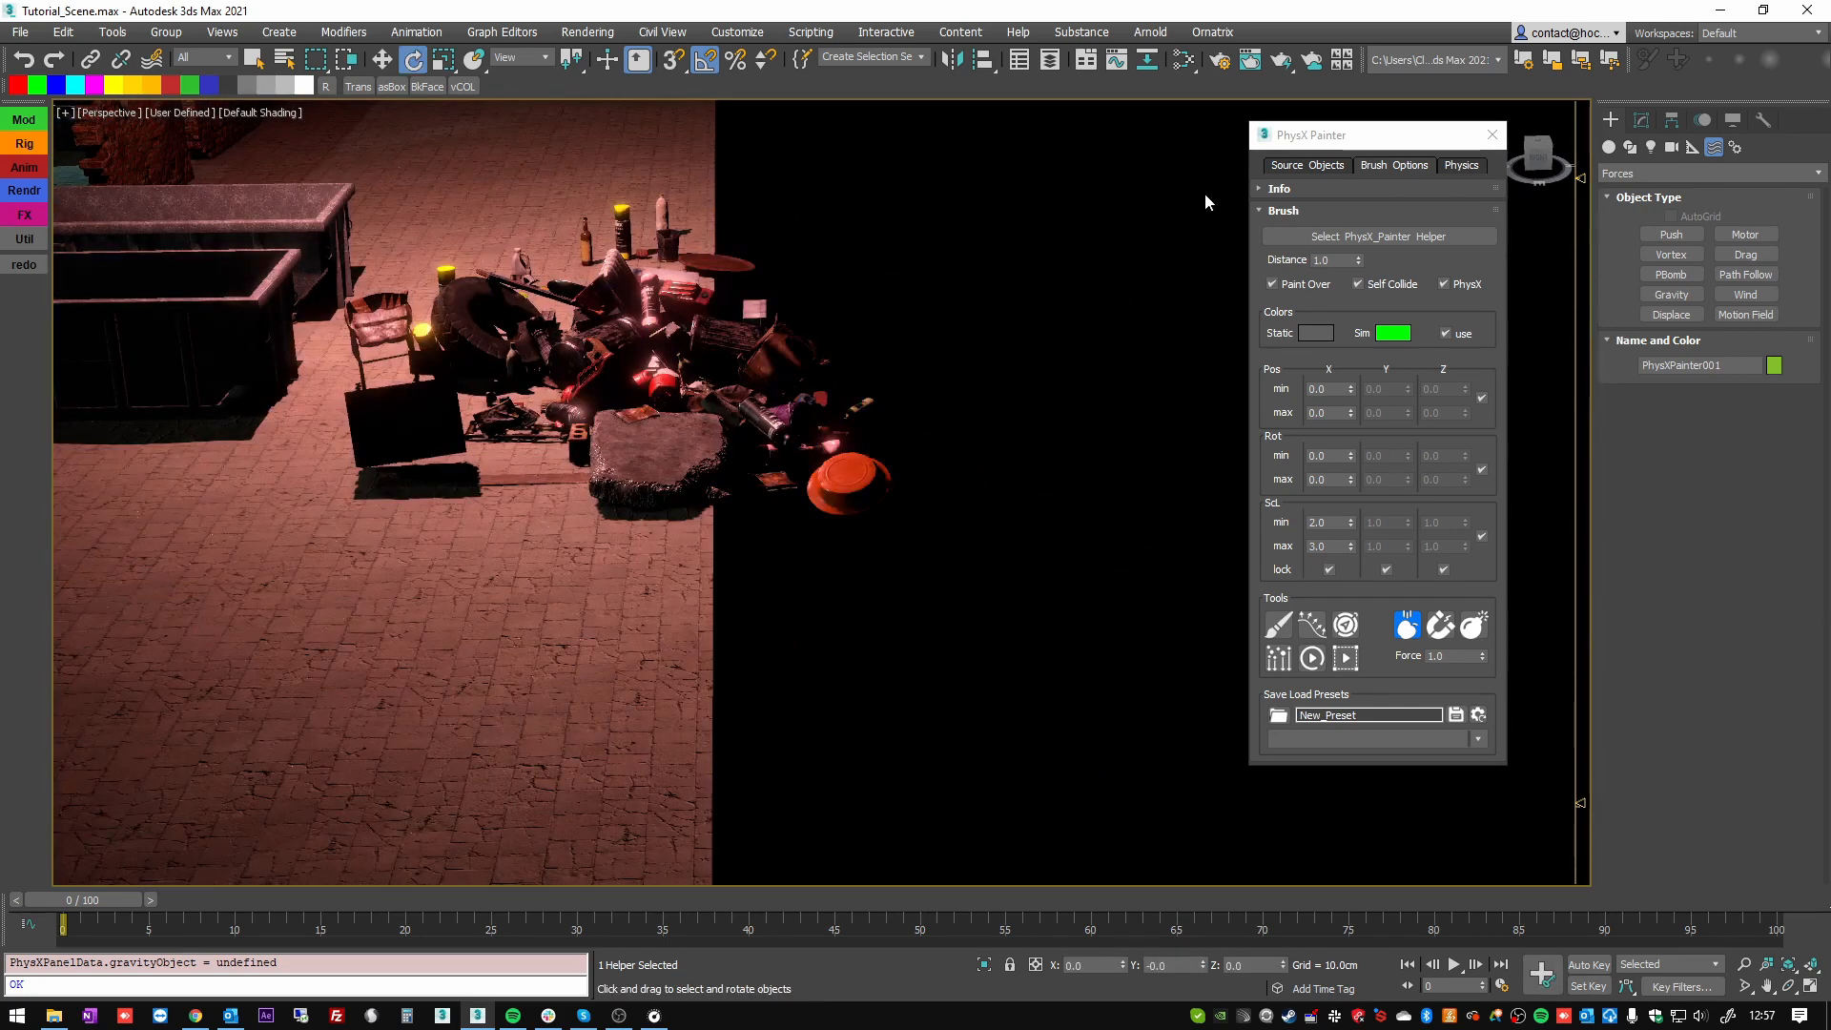
- Disable ground collisions and paint more debris over the pile at the floor's edge
click(1465, 165)
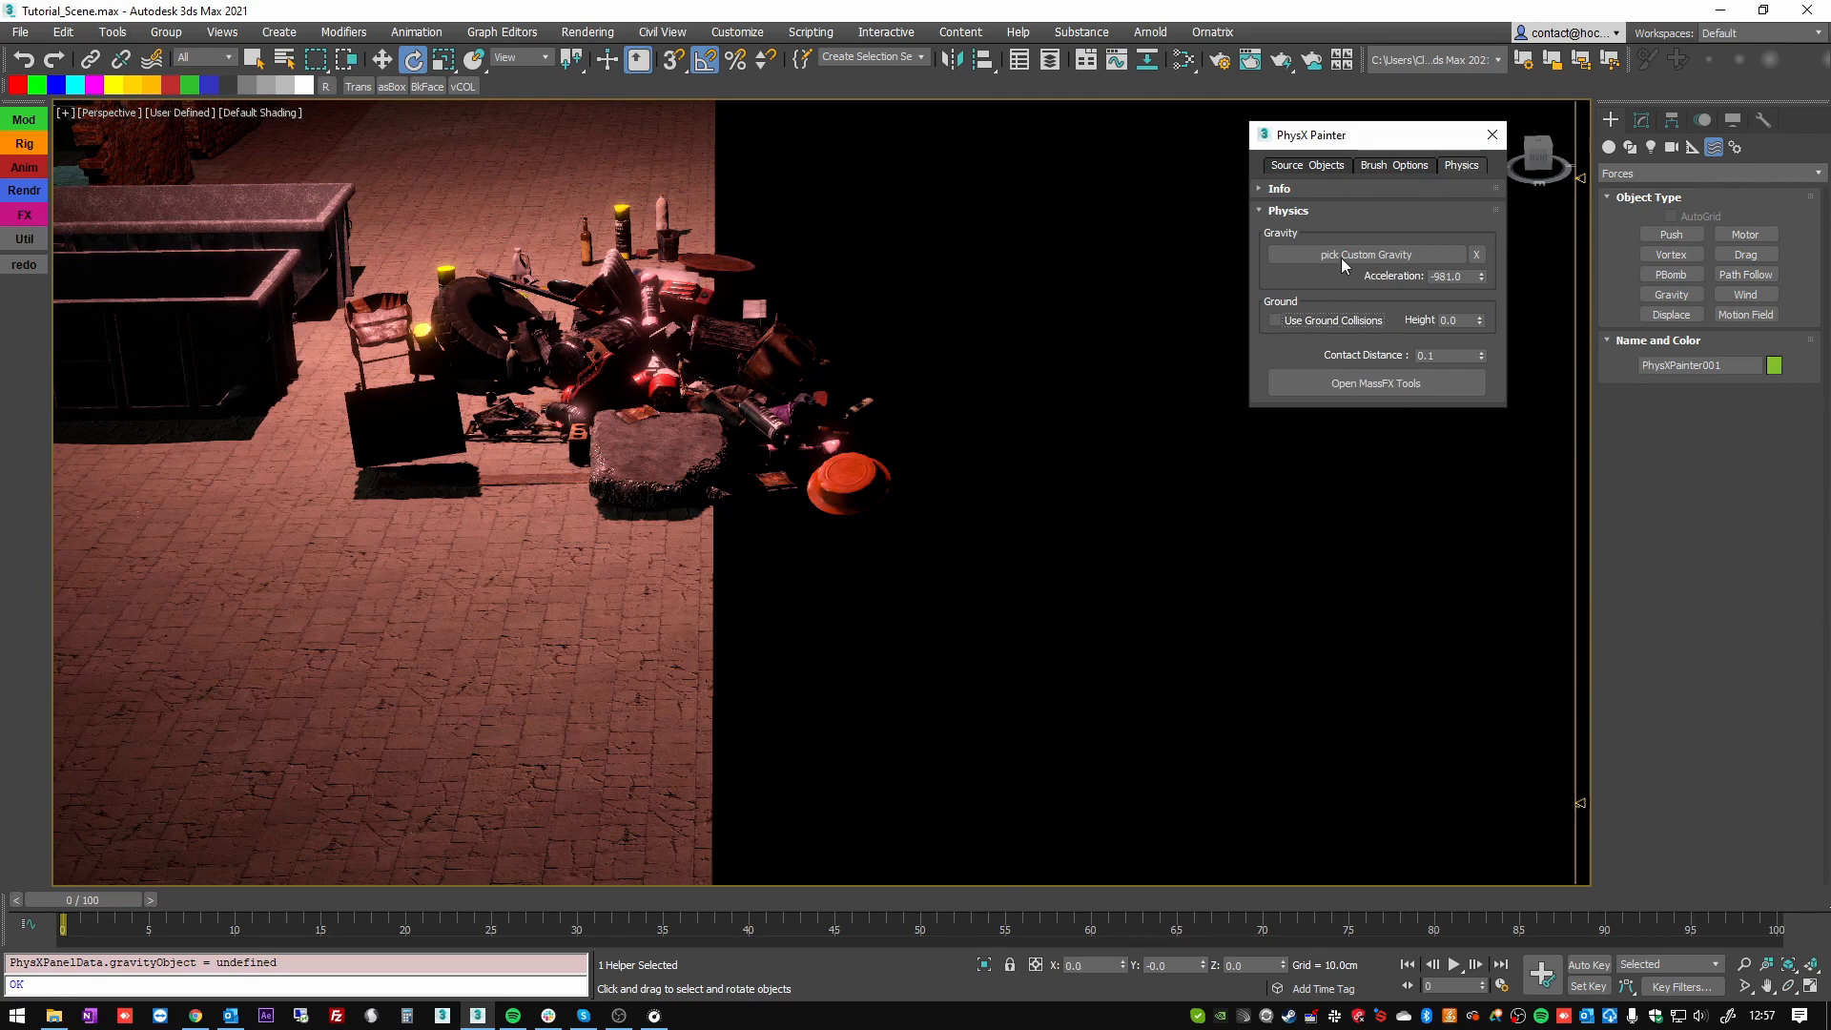
click(1375, 164)
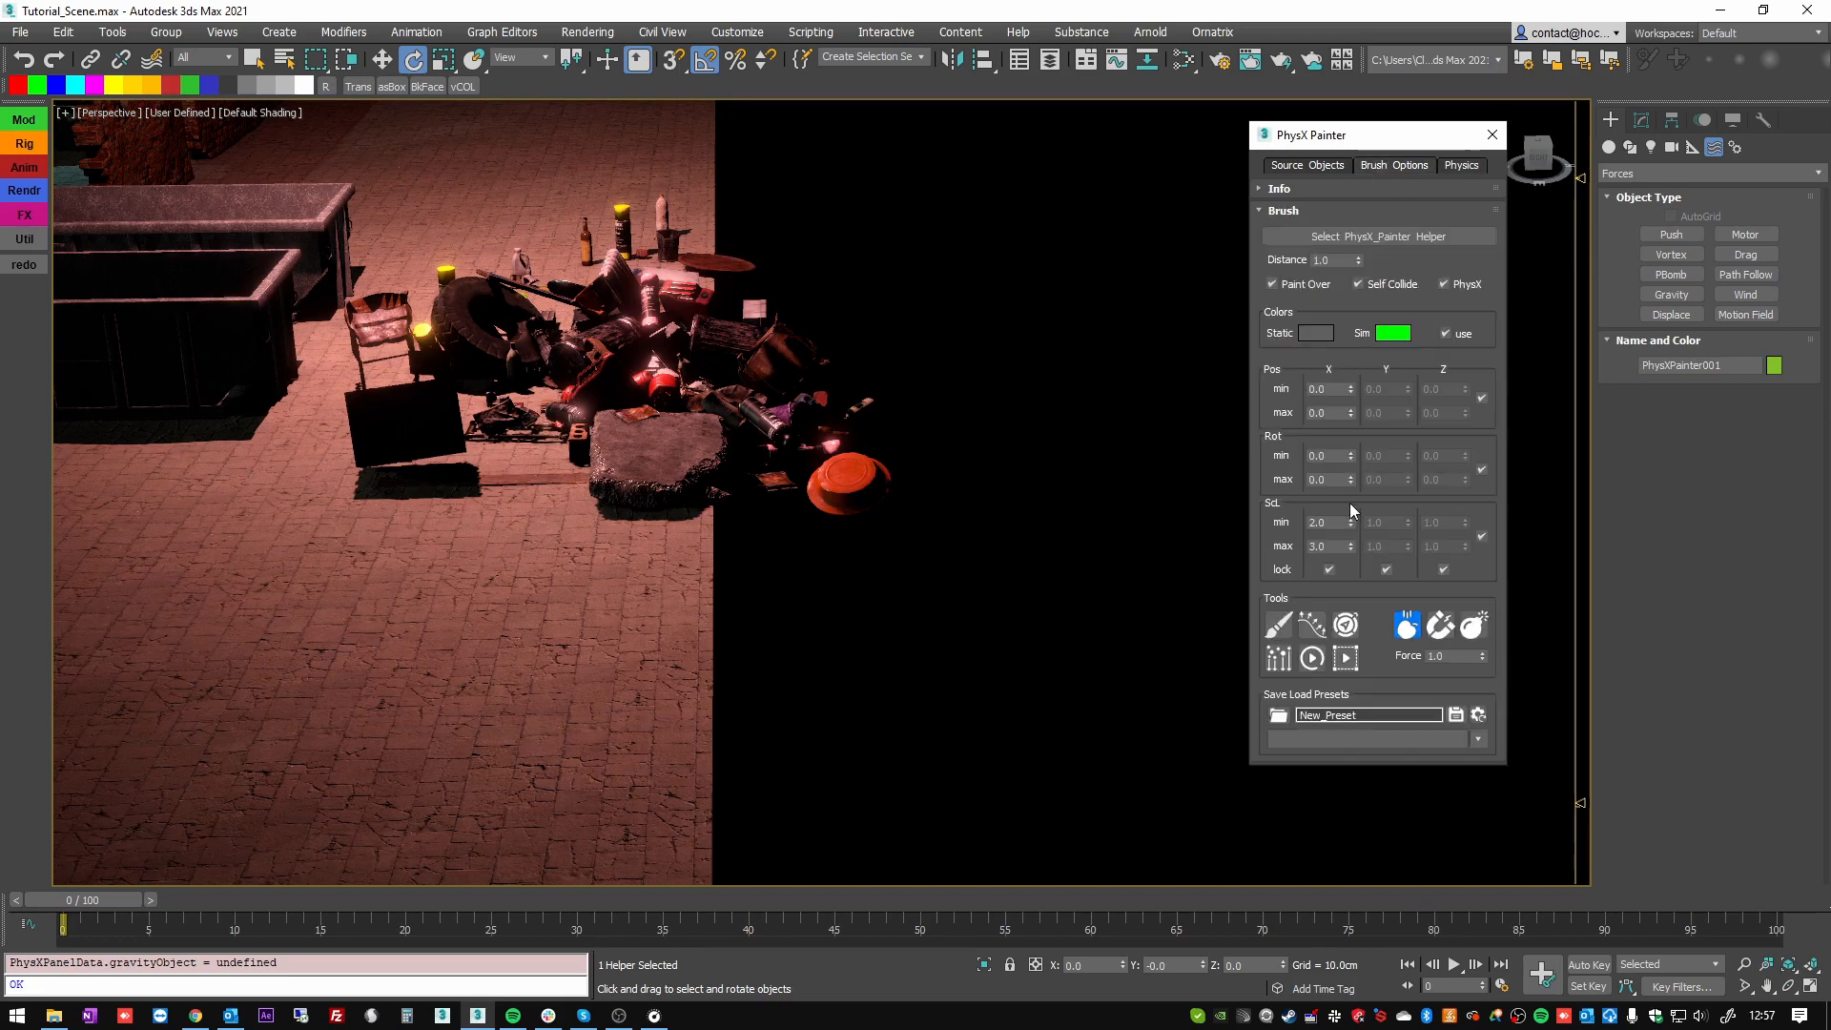
click(1279, 624)
drag(740, 379, 740, 277)
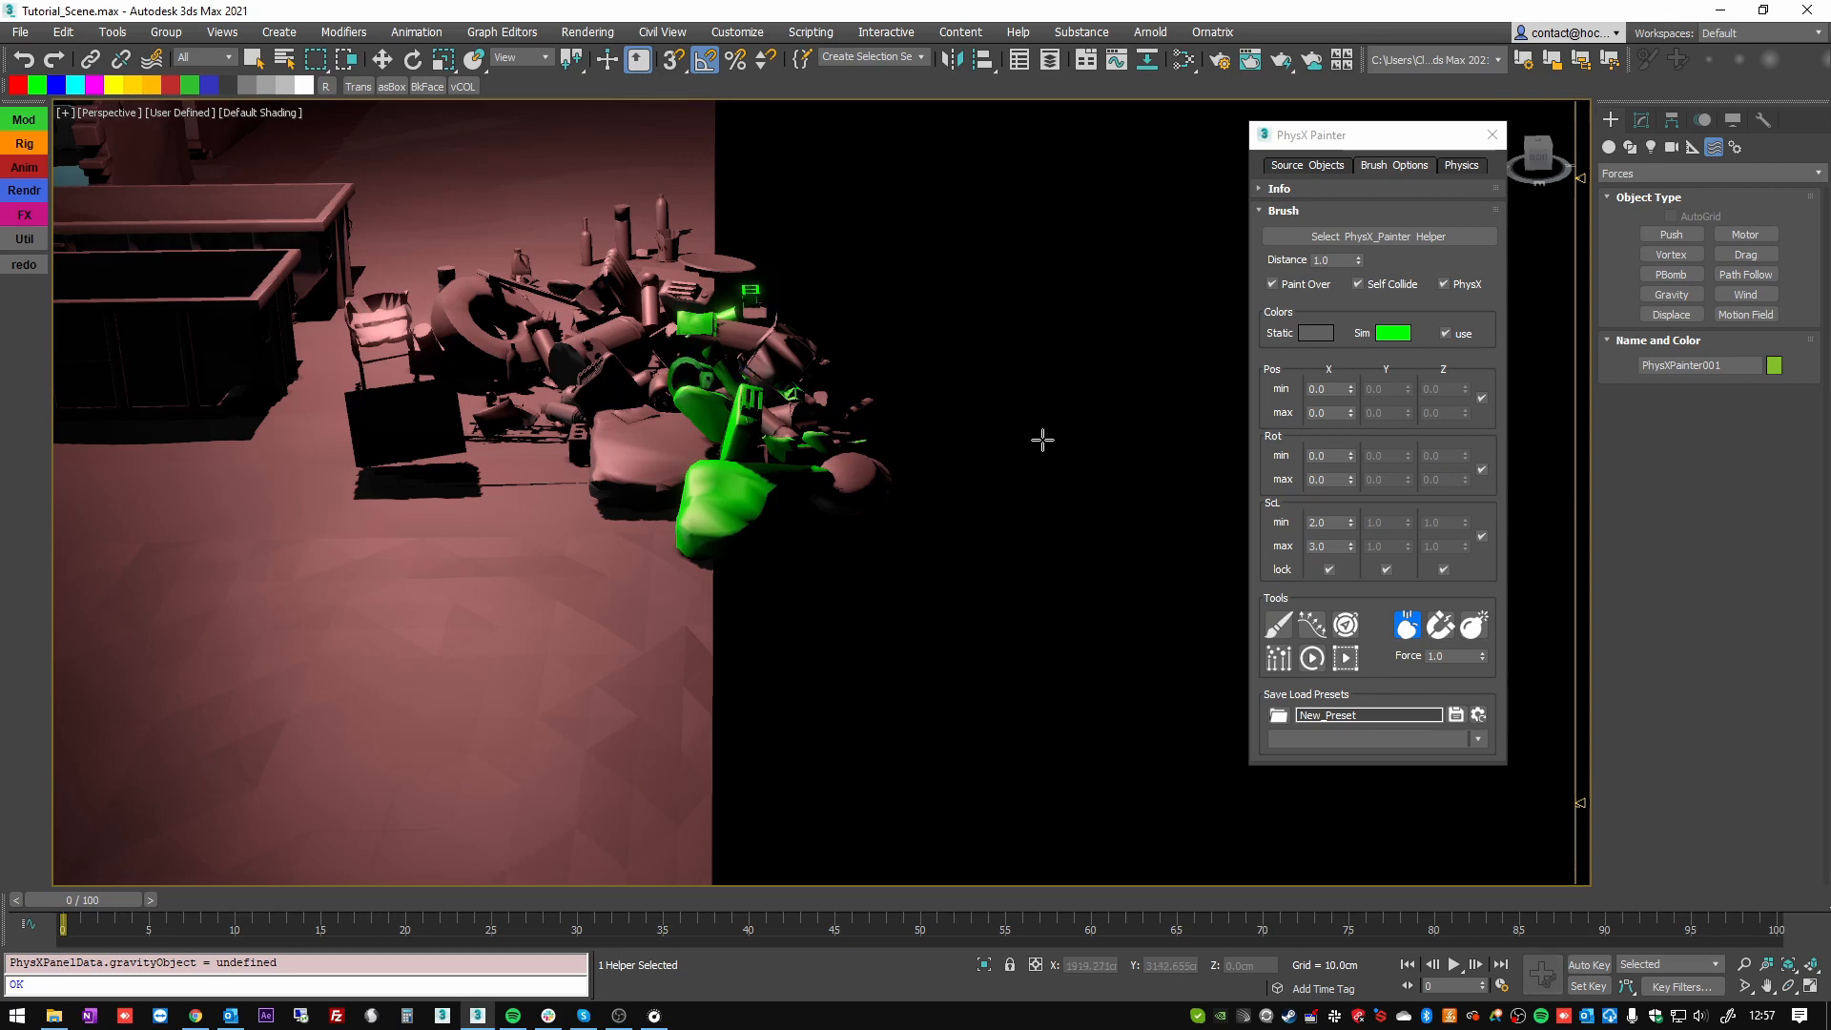
- Turn ground collisions back on and try adjusting the ground height
click(1459, 166)
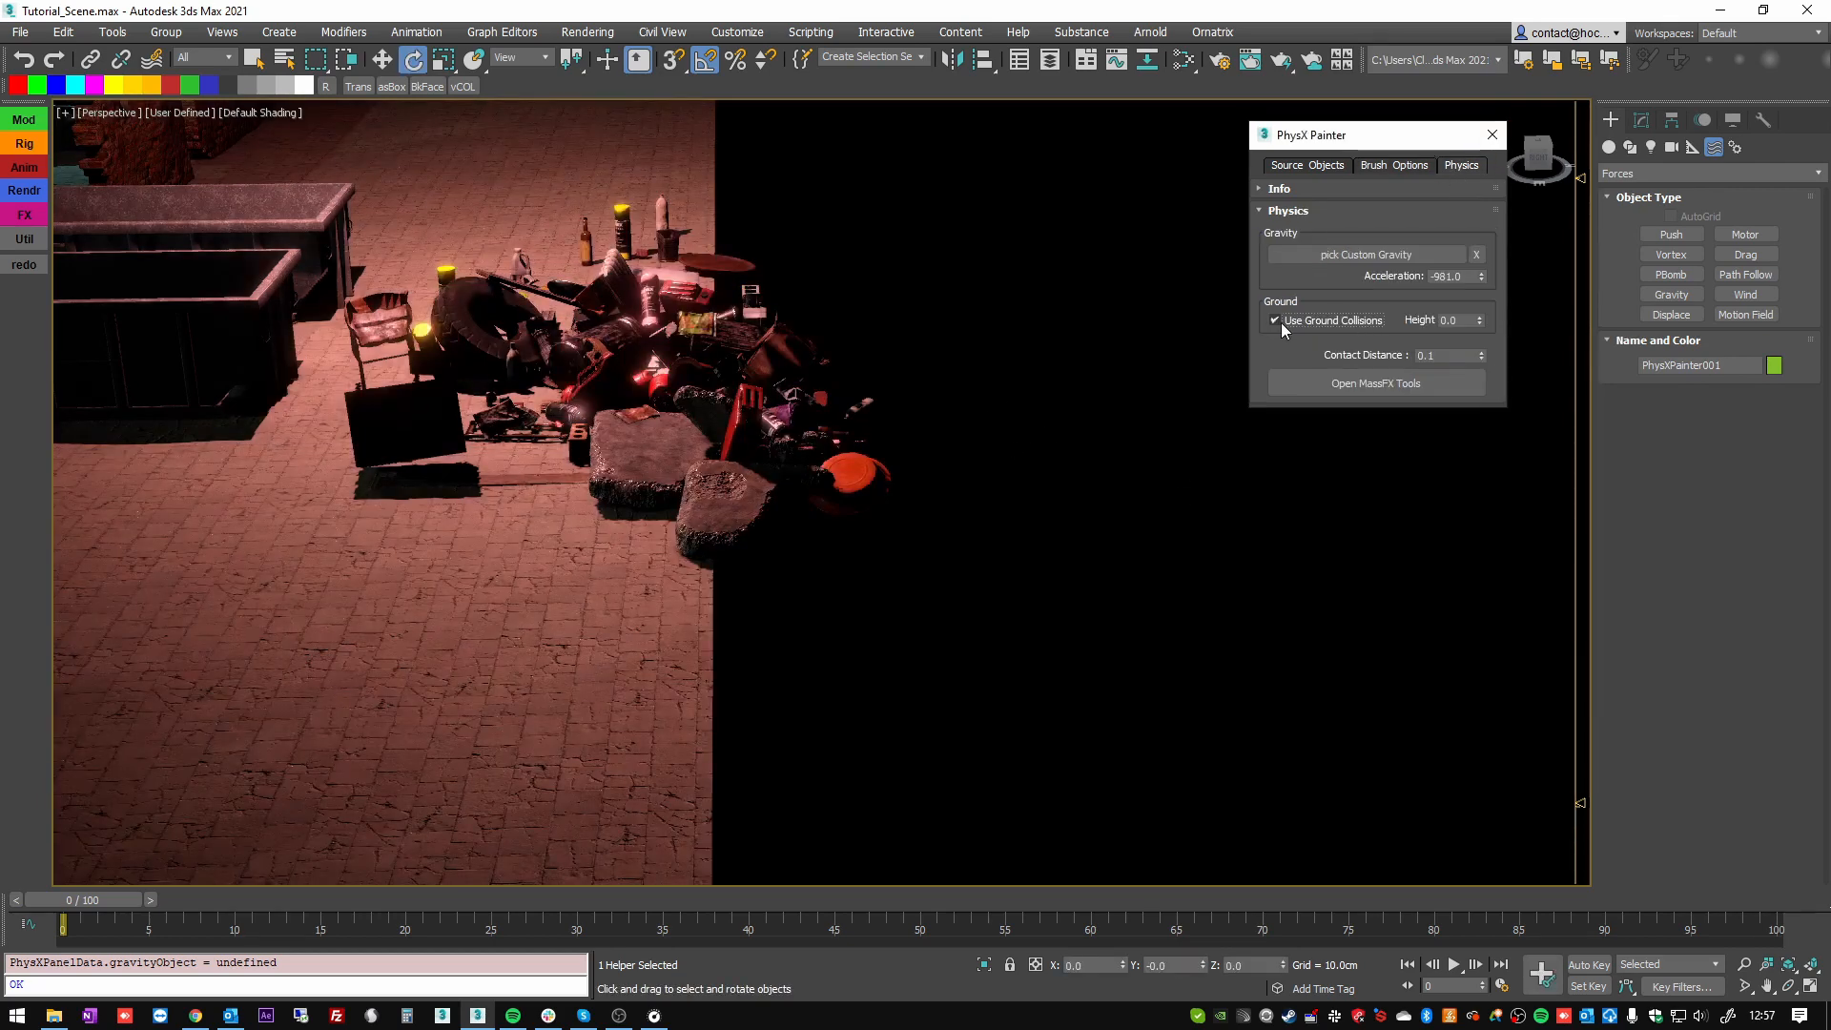
drag(1481, 325, 1479, 182)
drag(1487, 278, 1478, 139)
right_click(1478, 140)
- Select the Ground object and raise the painter's ground collision height to 9.7
middle_drag(729, 372, 1153, 427)
scroll(921, 346, down, 3)
middle_drag(548, 346, 910, 445)
click(633, 568)
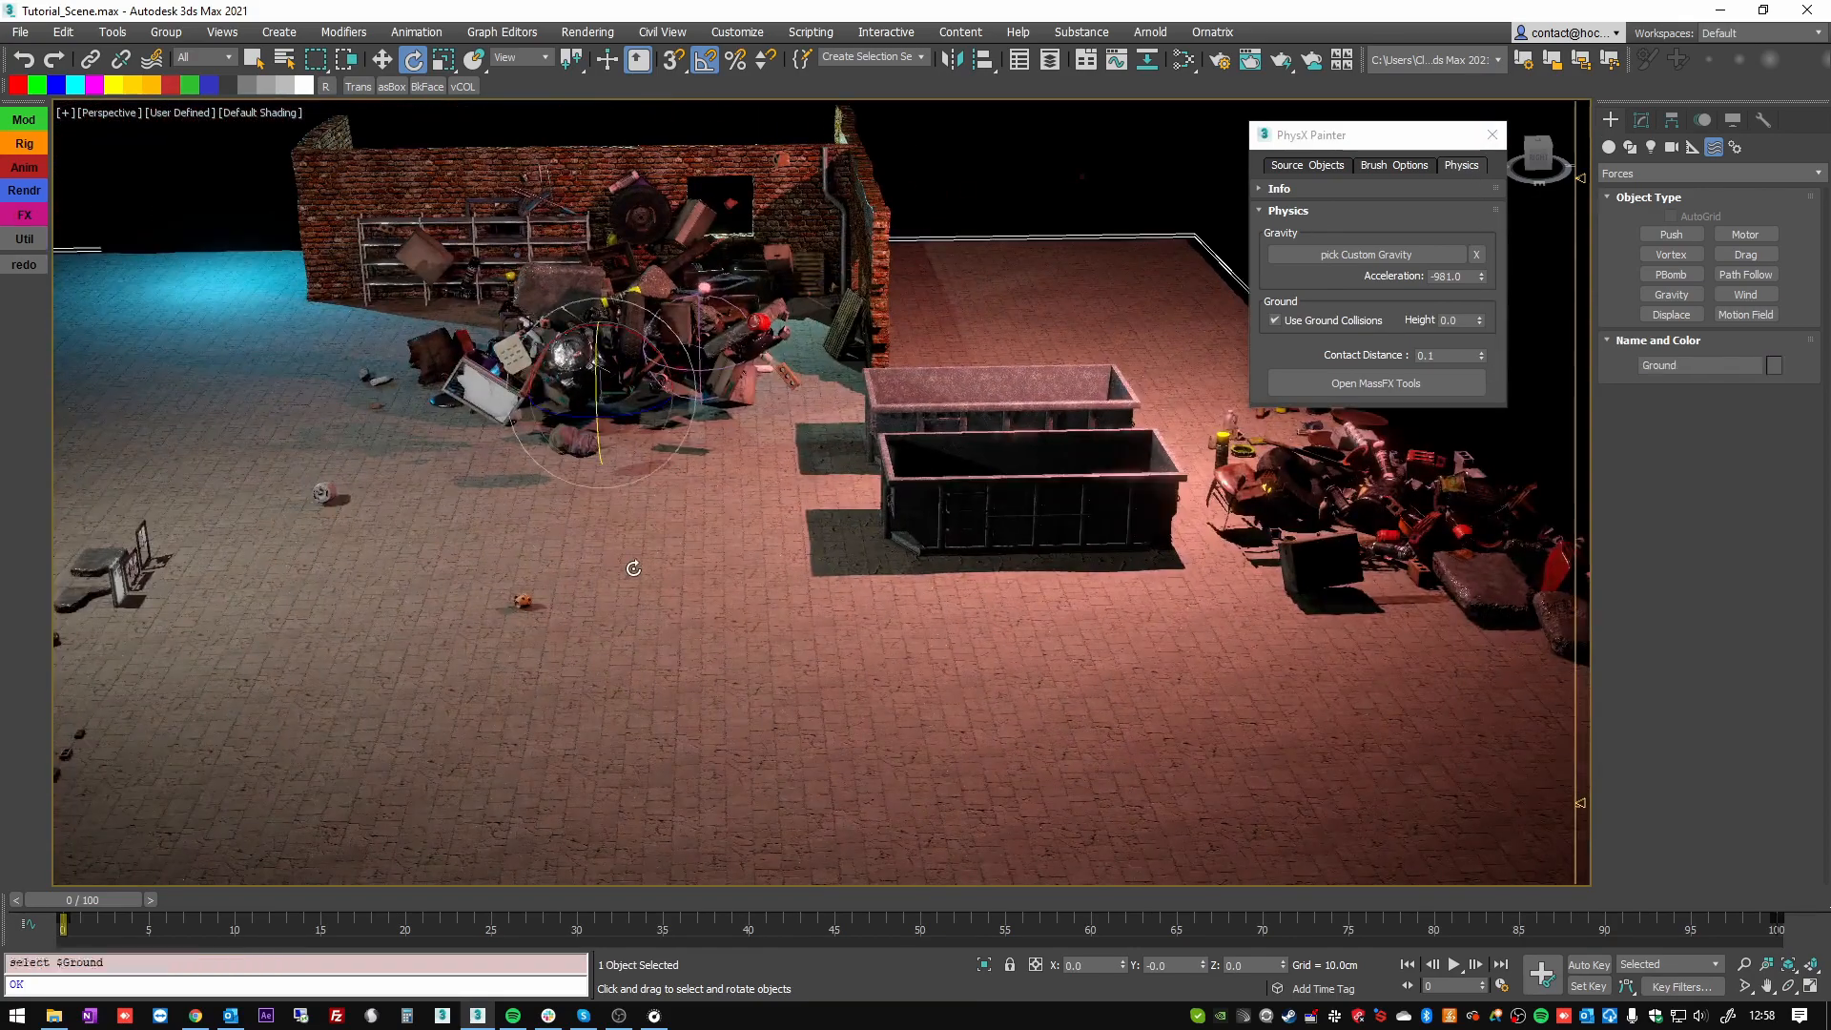
middle_drag(714, 474, 706, 593)
scroll(792, 505, down, 3)
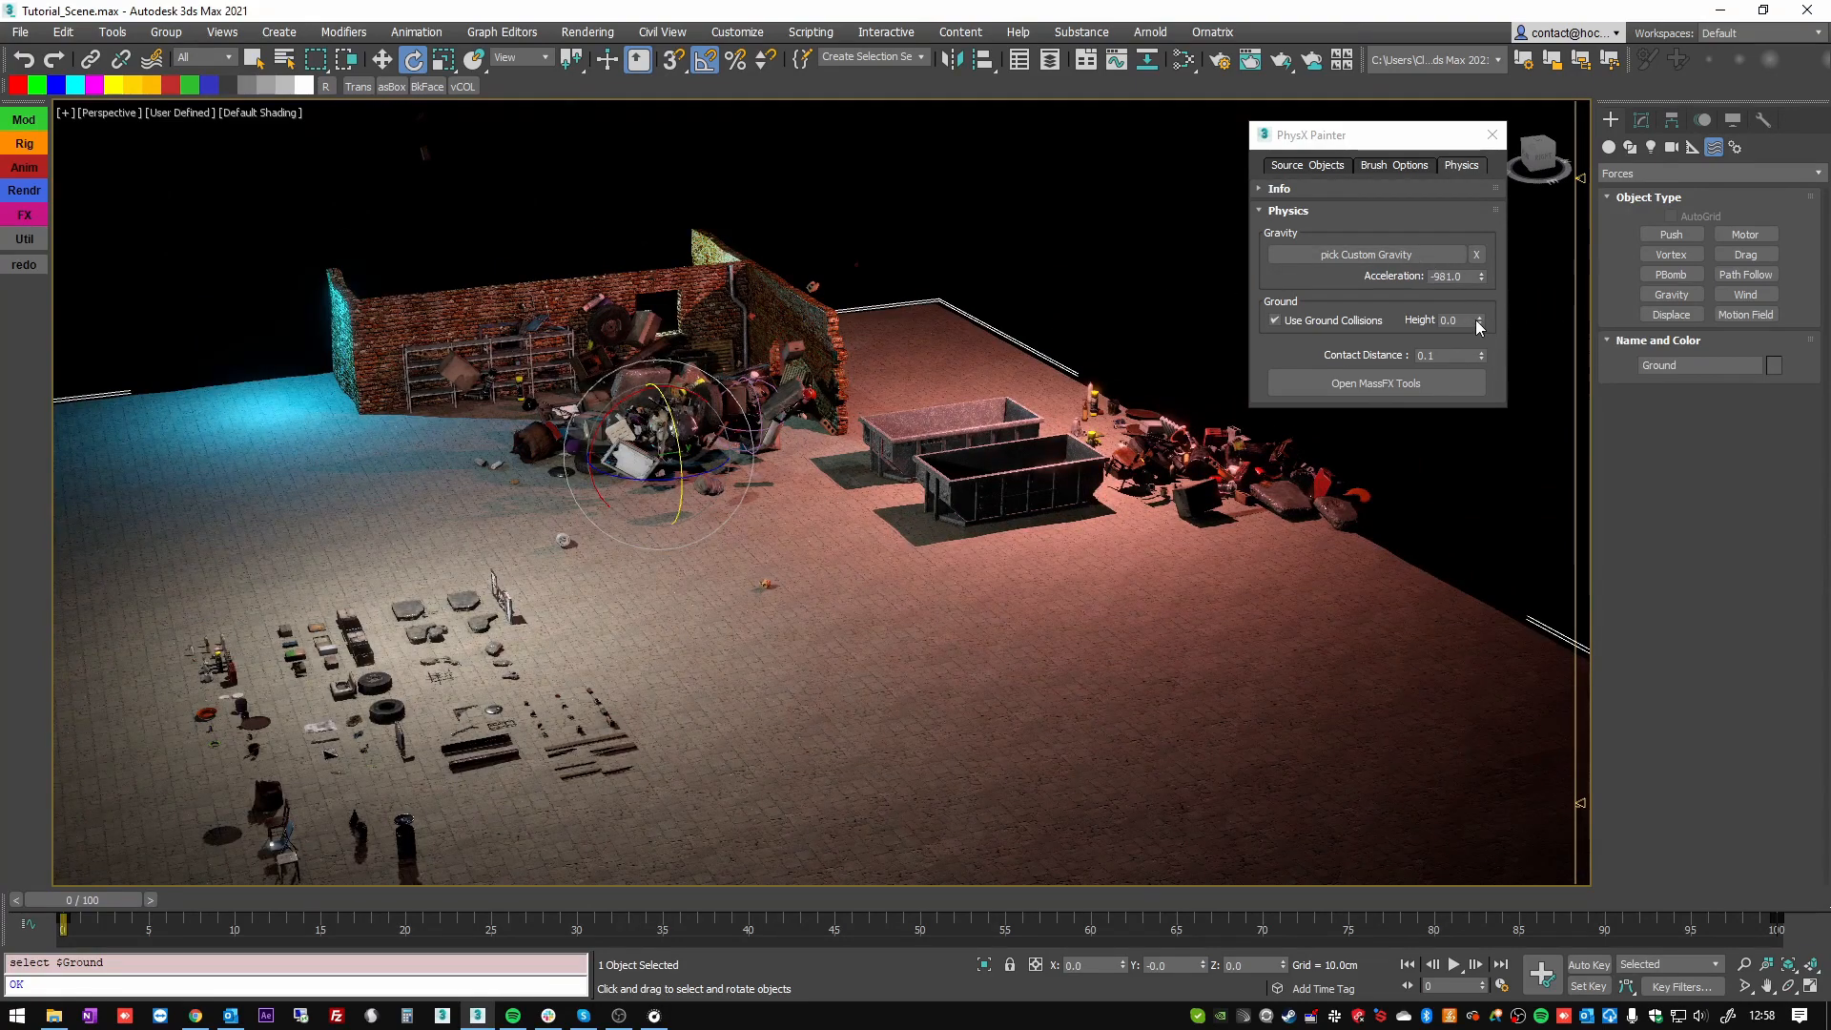
drag(1479, 323, 1473, 248)
middle_drag(895, 315, 936, 347)
drag(1480, 321, 1480, 299)
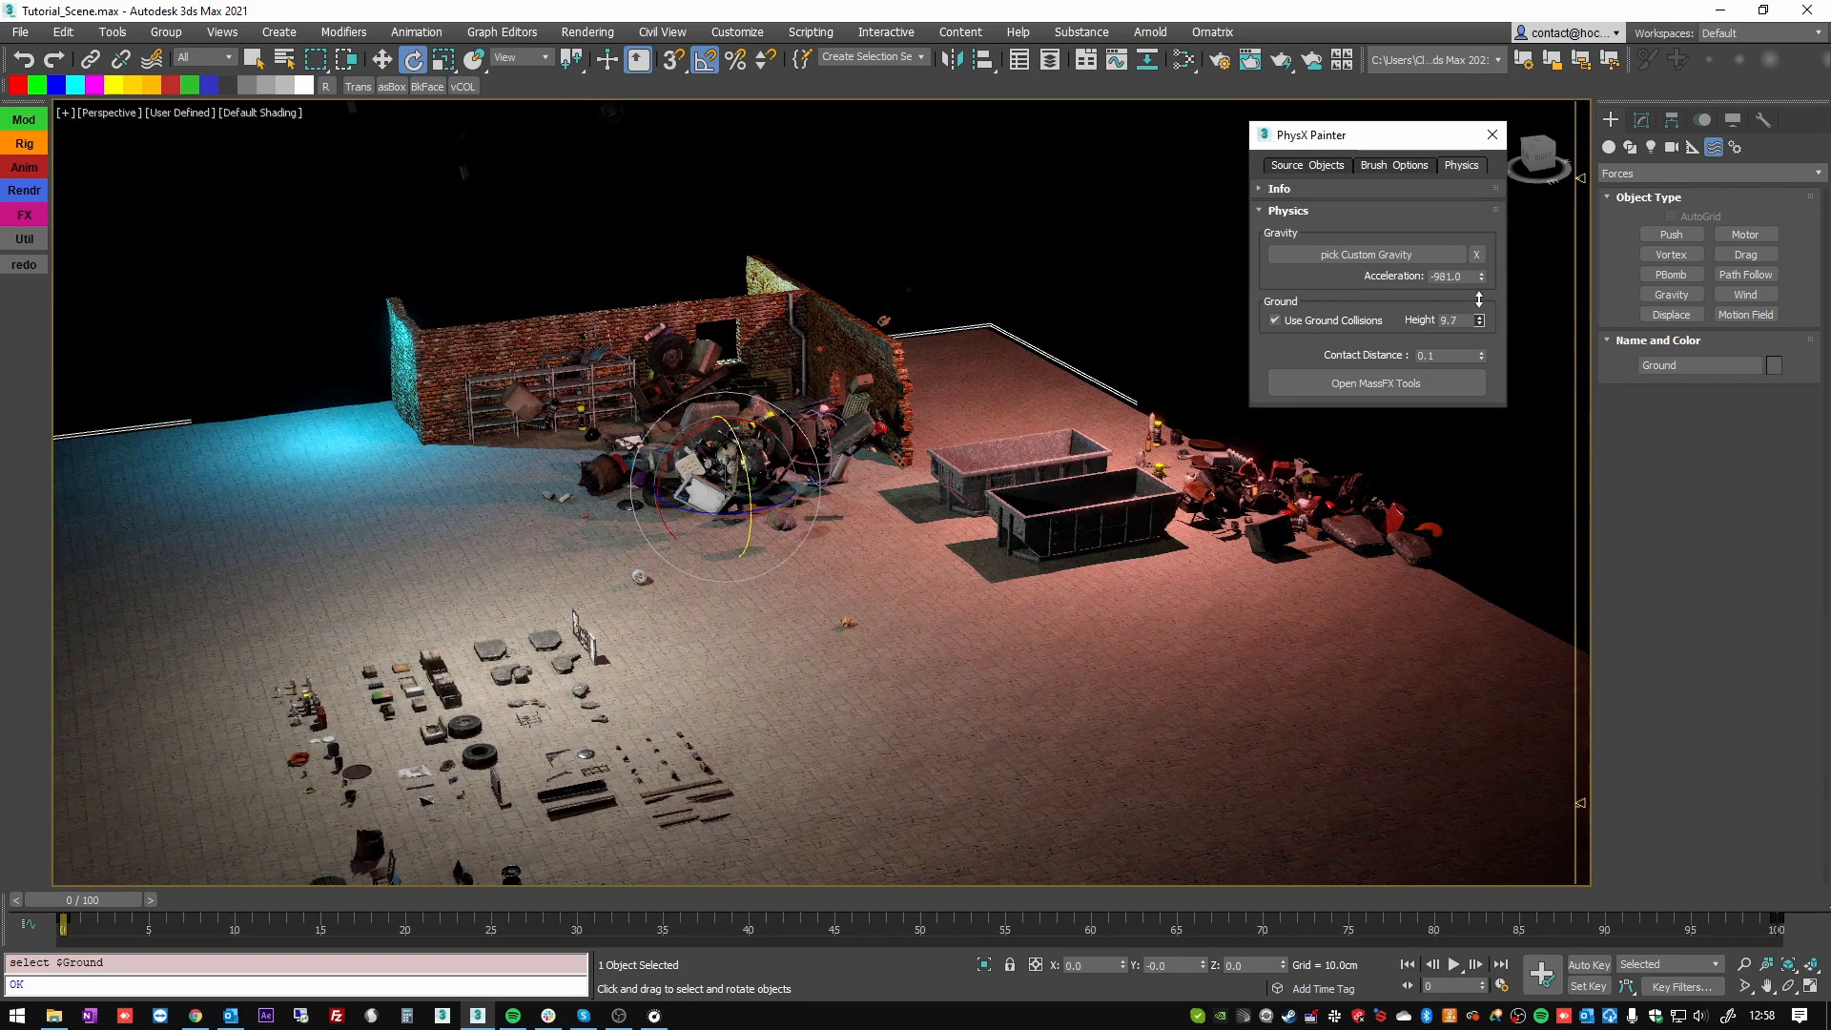
- Paint debris on the open floor in front of the containers using the raised ground height, and inspect it from floor level
click(1393, 166)
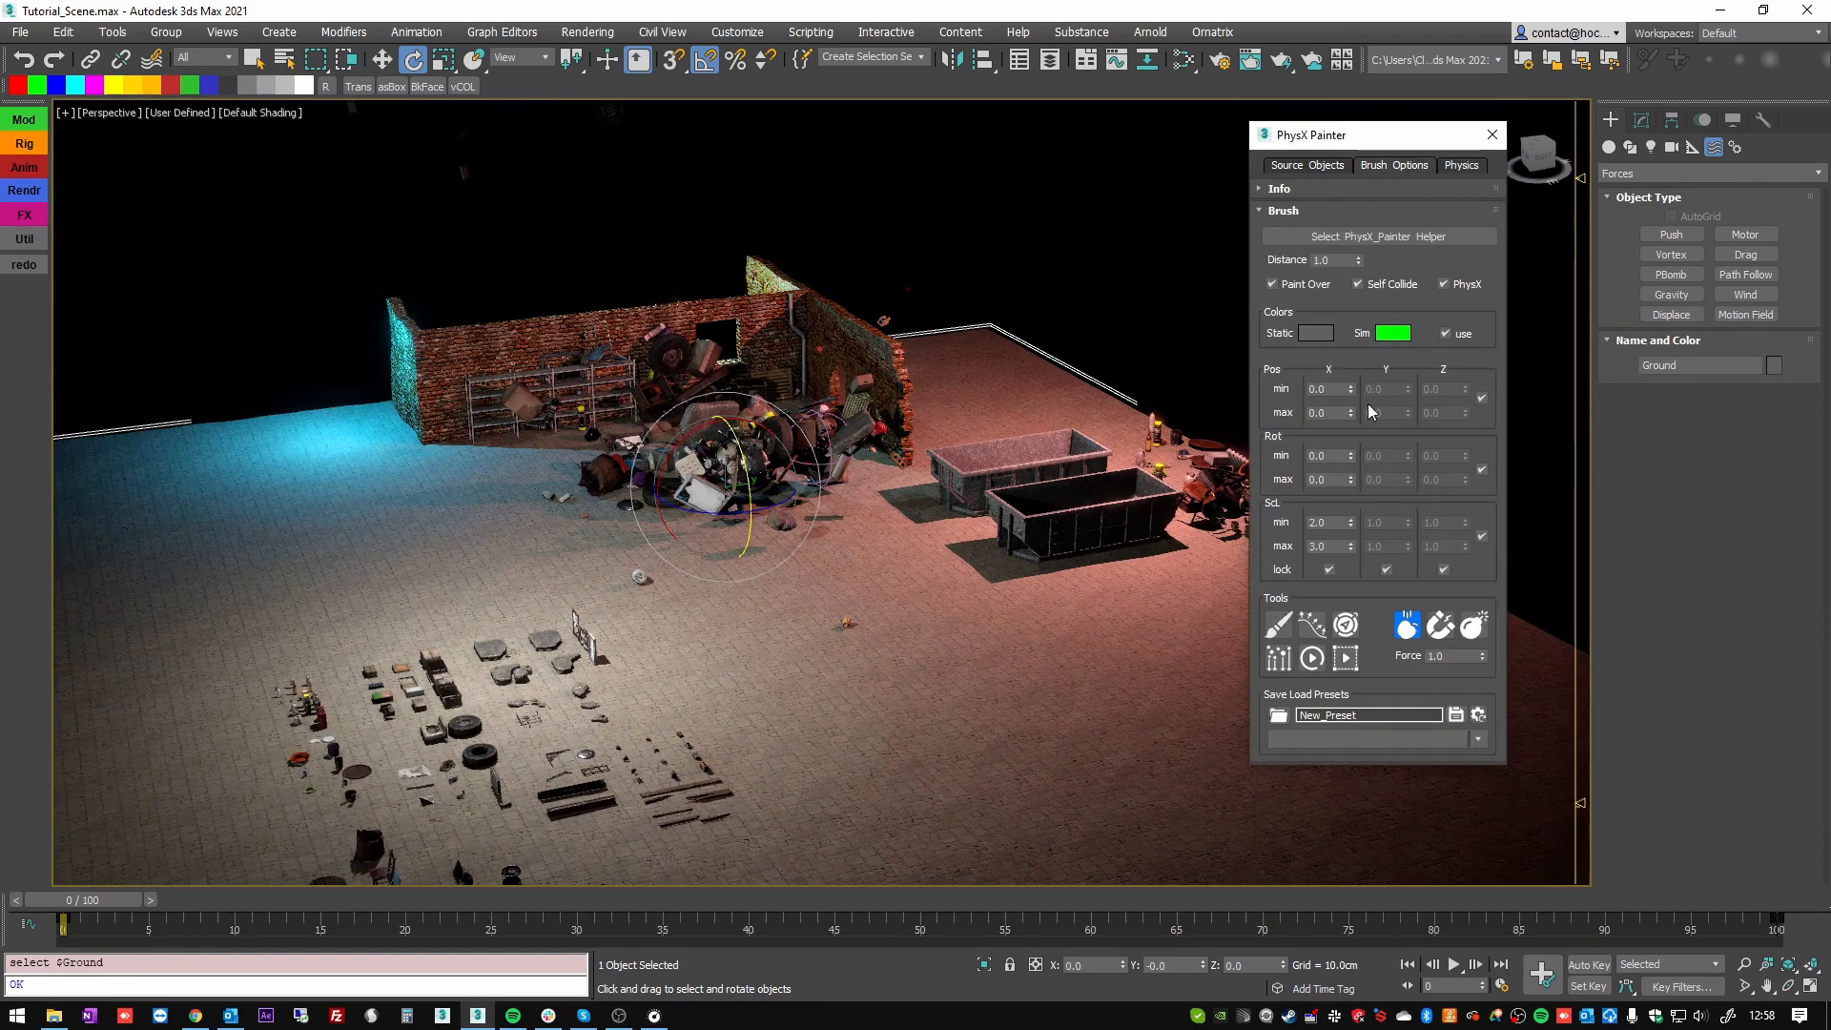
click(1298, 619)
drag(930, 658, 1019, 573)
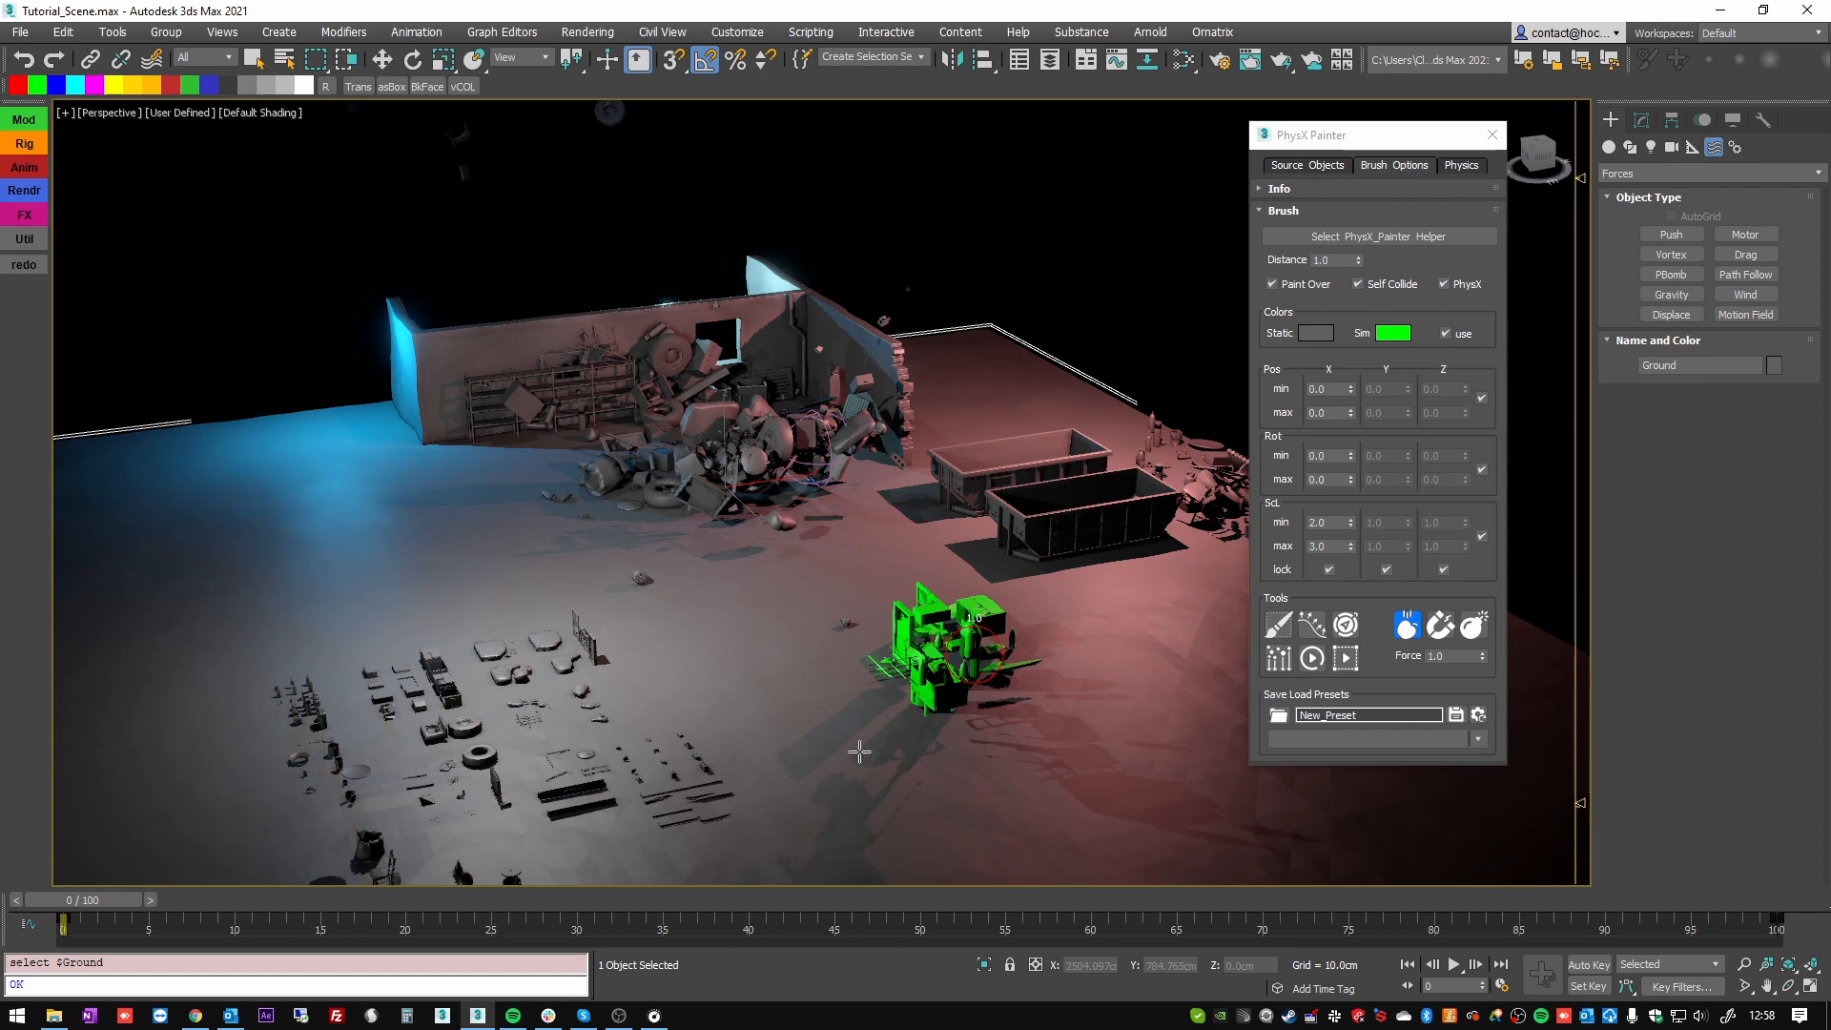
drag(988, 718, 969, 732)
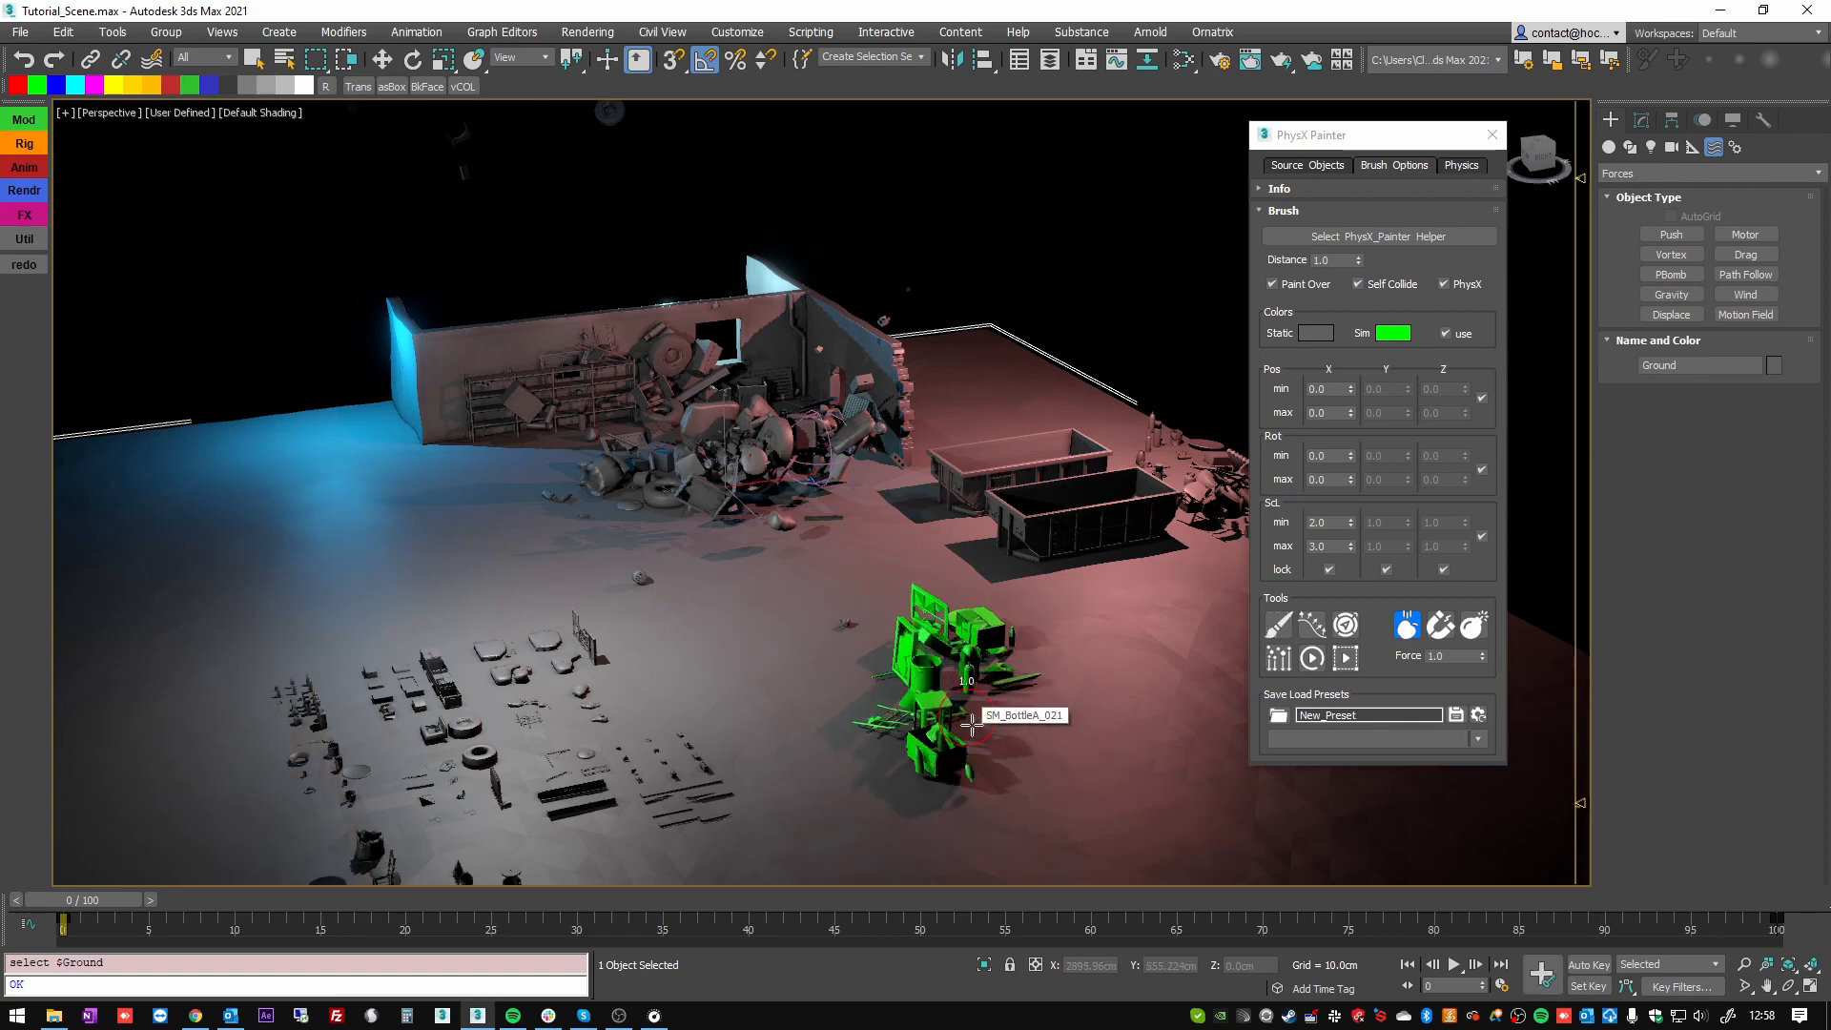
alt+middle_drag(1013, 740, 987, 648)
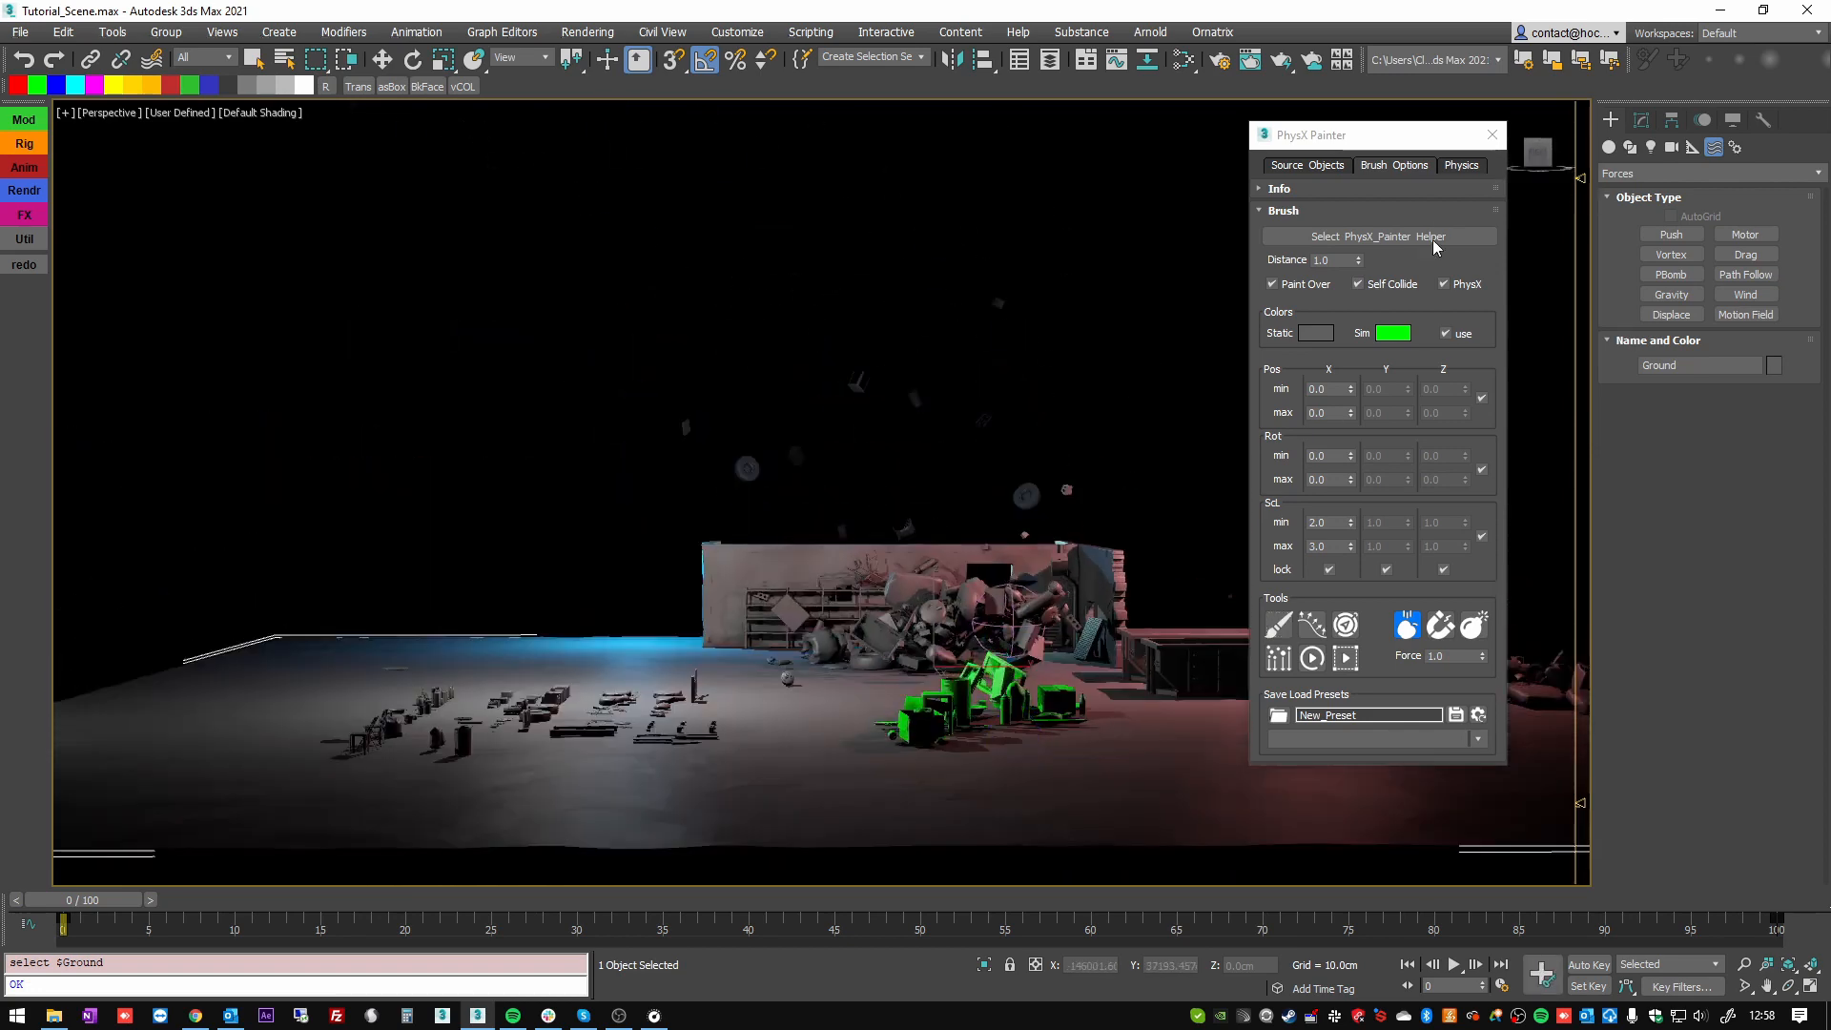
- Raise the painter's ground collision height to 86.2 and paint debris on the open floor beside the previous floor pile
click(1459, 166)
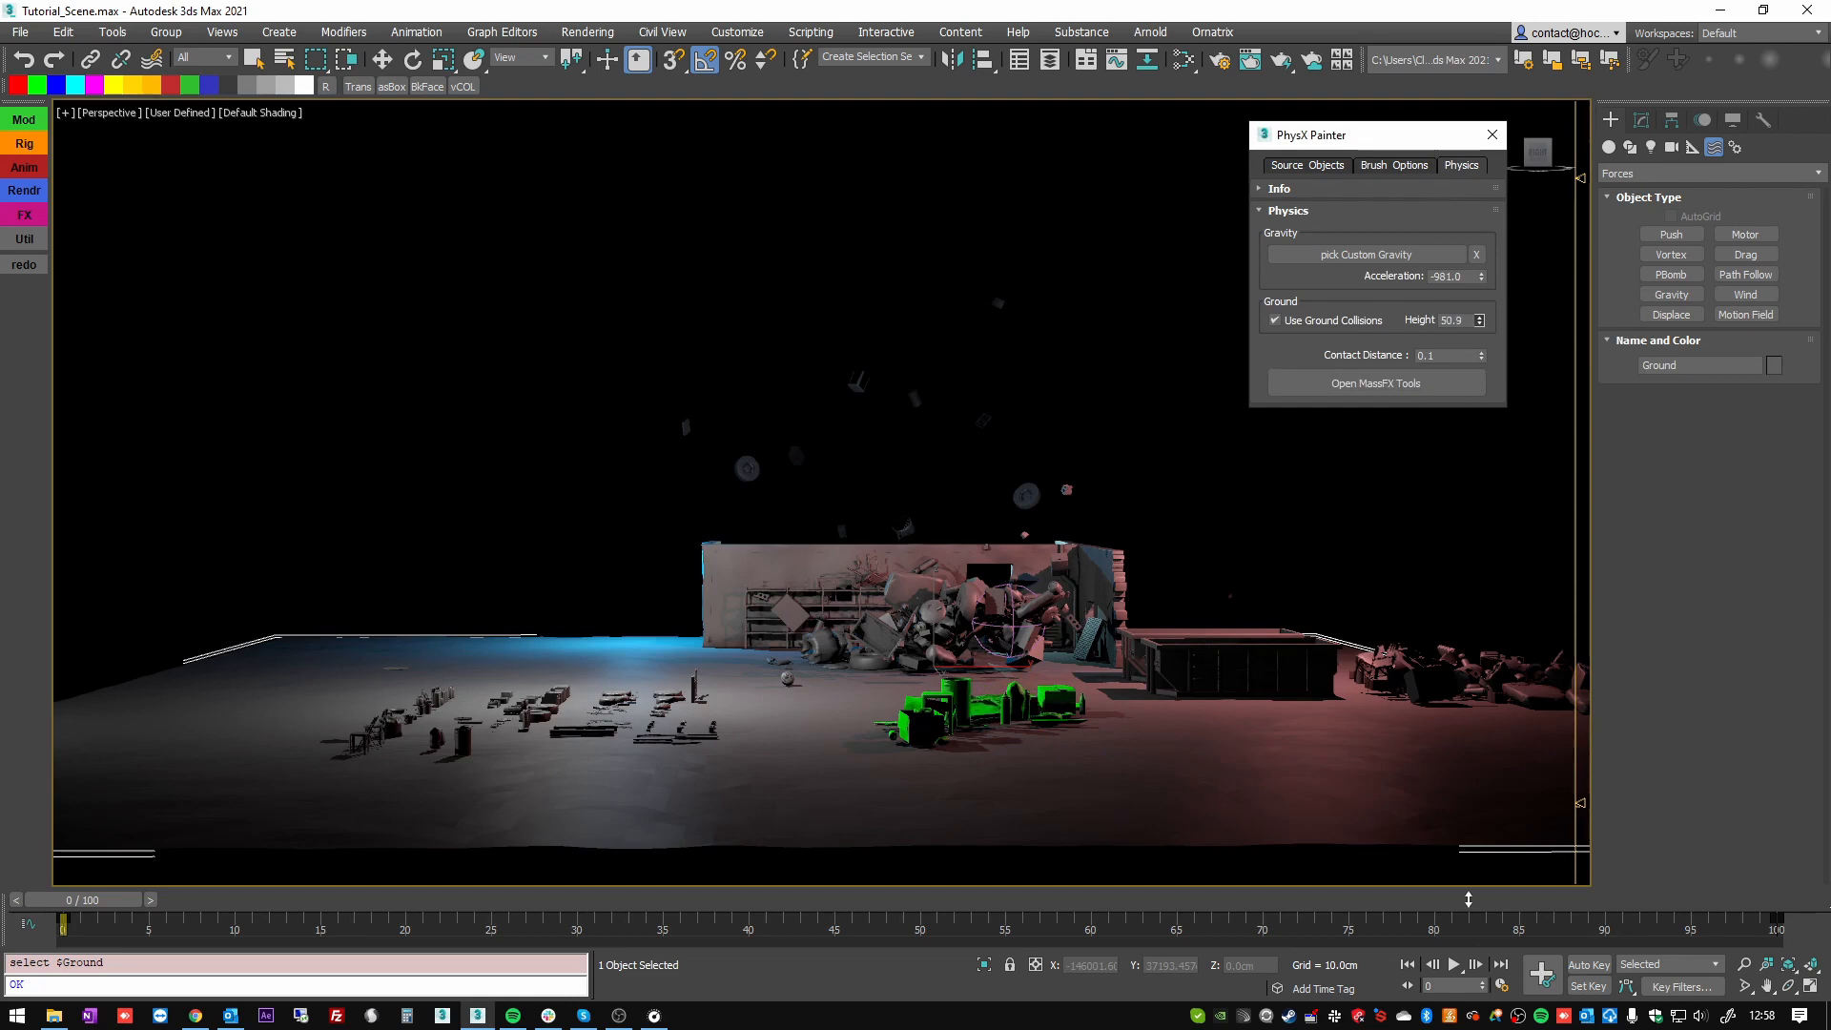
alt+middle_drag(1078, 713, 1145, 668)
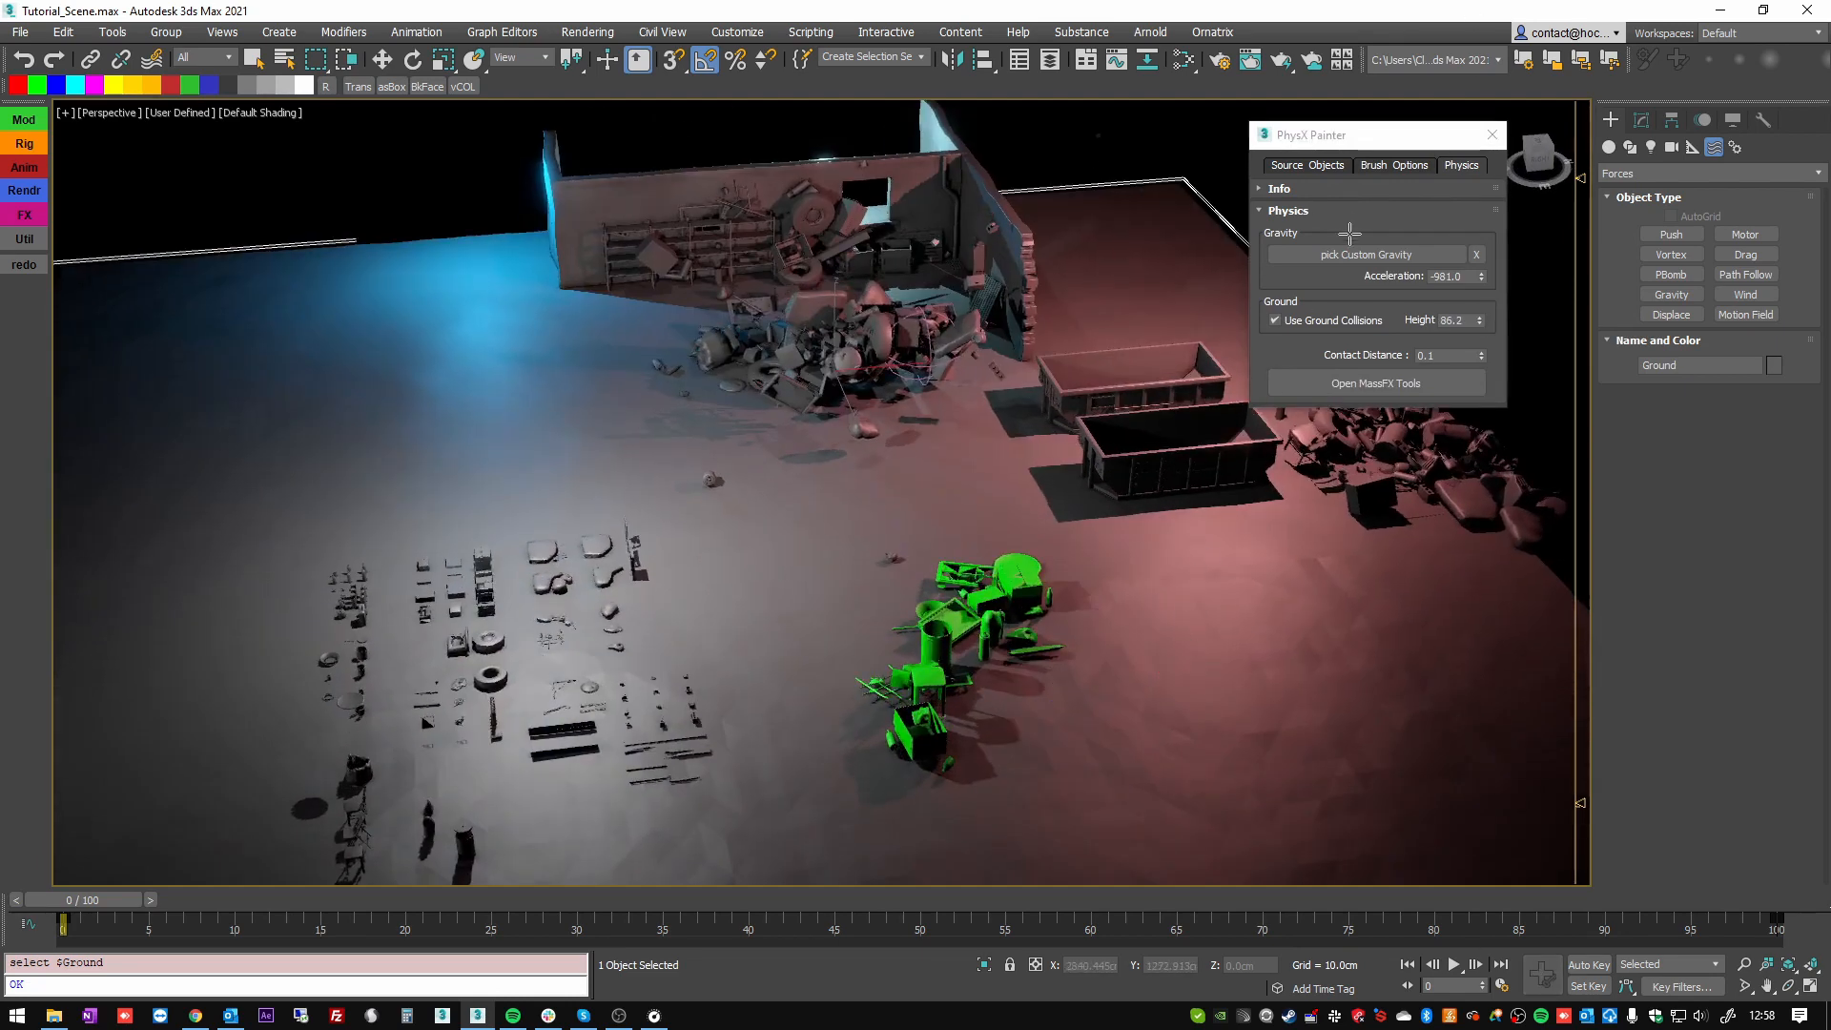
click(1381, 167)
click(1279, 626)
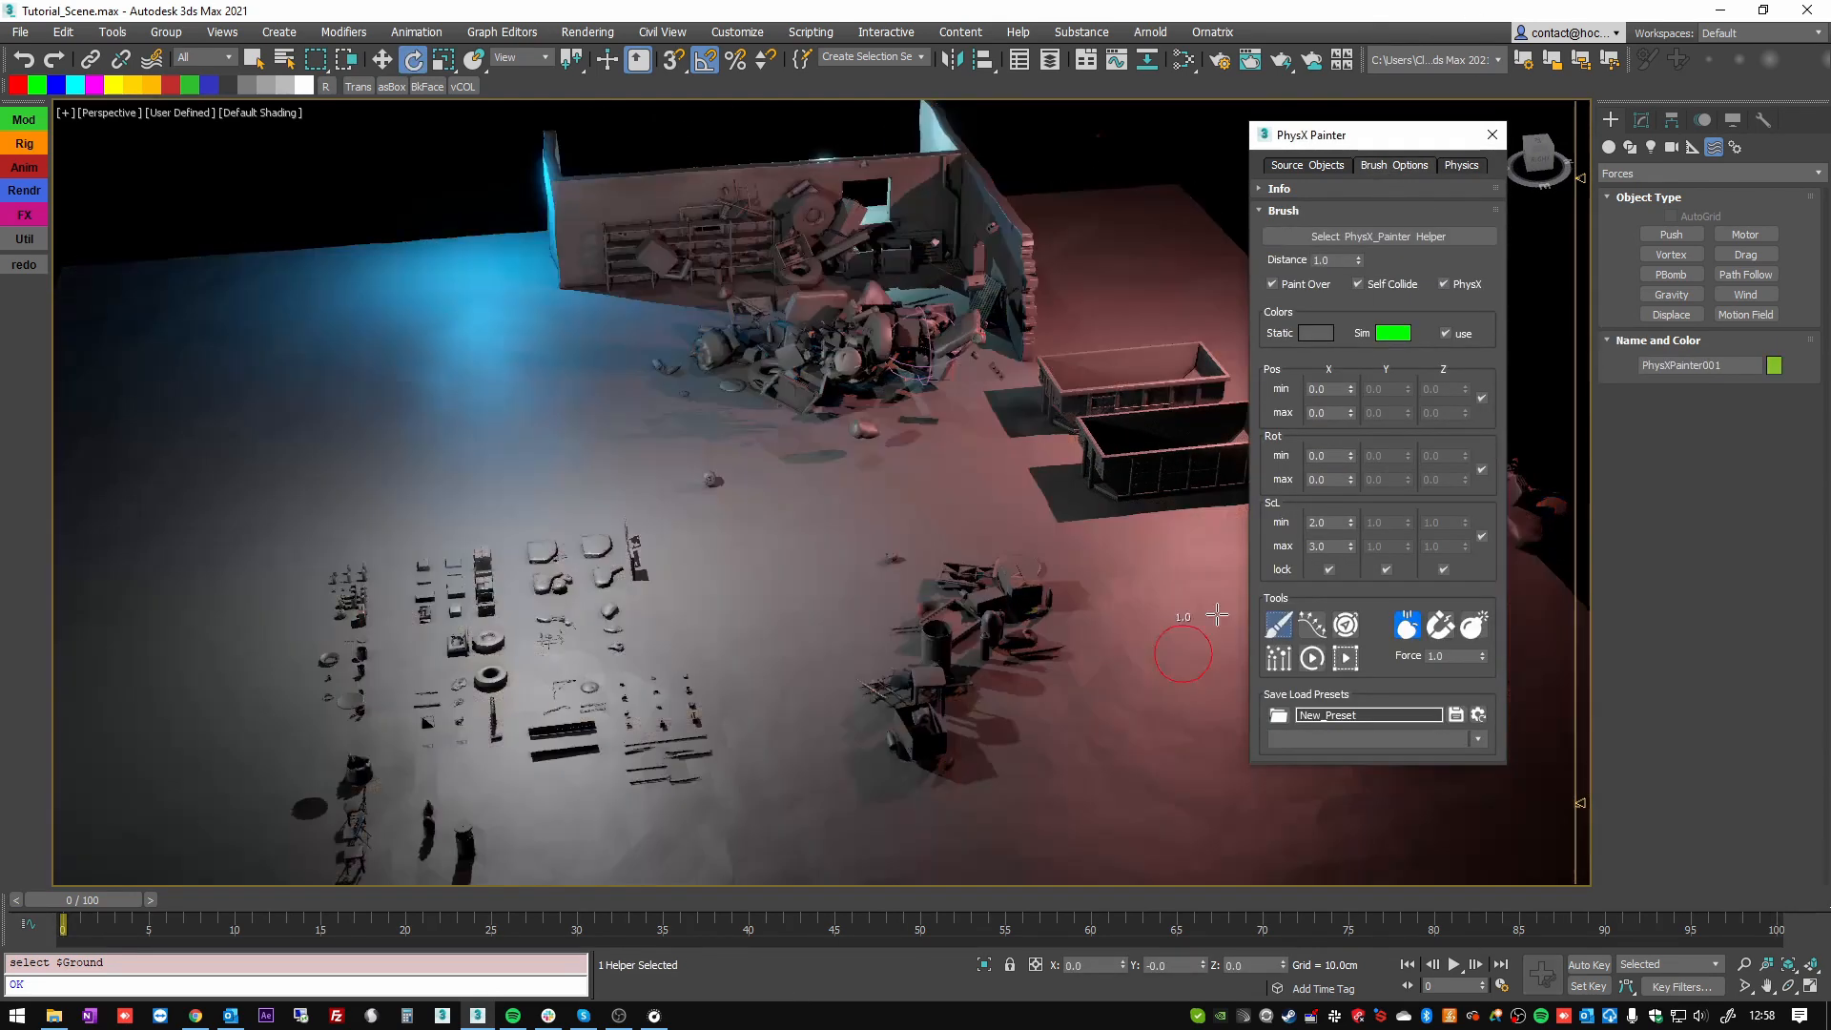
mouse_move(1187, 651)
mouse_down()
mouse_move(1154, 644)
mouse_move(1195, 603)
mouse_up()
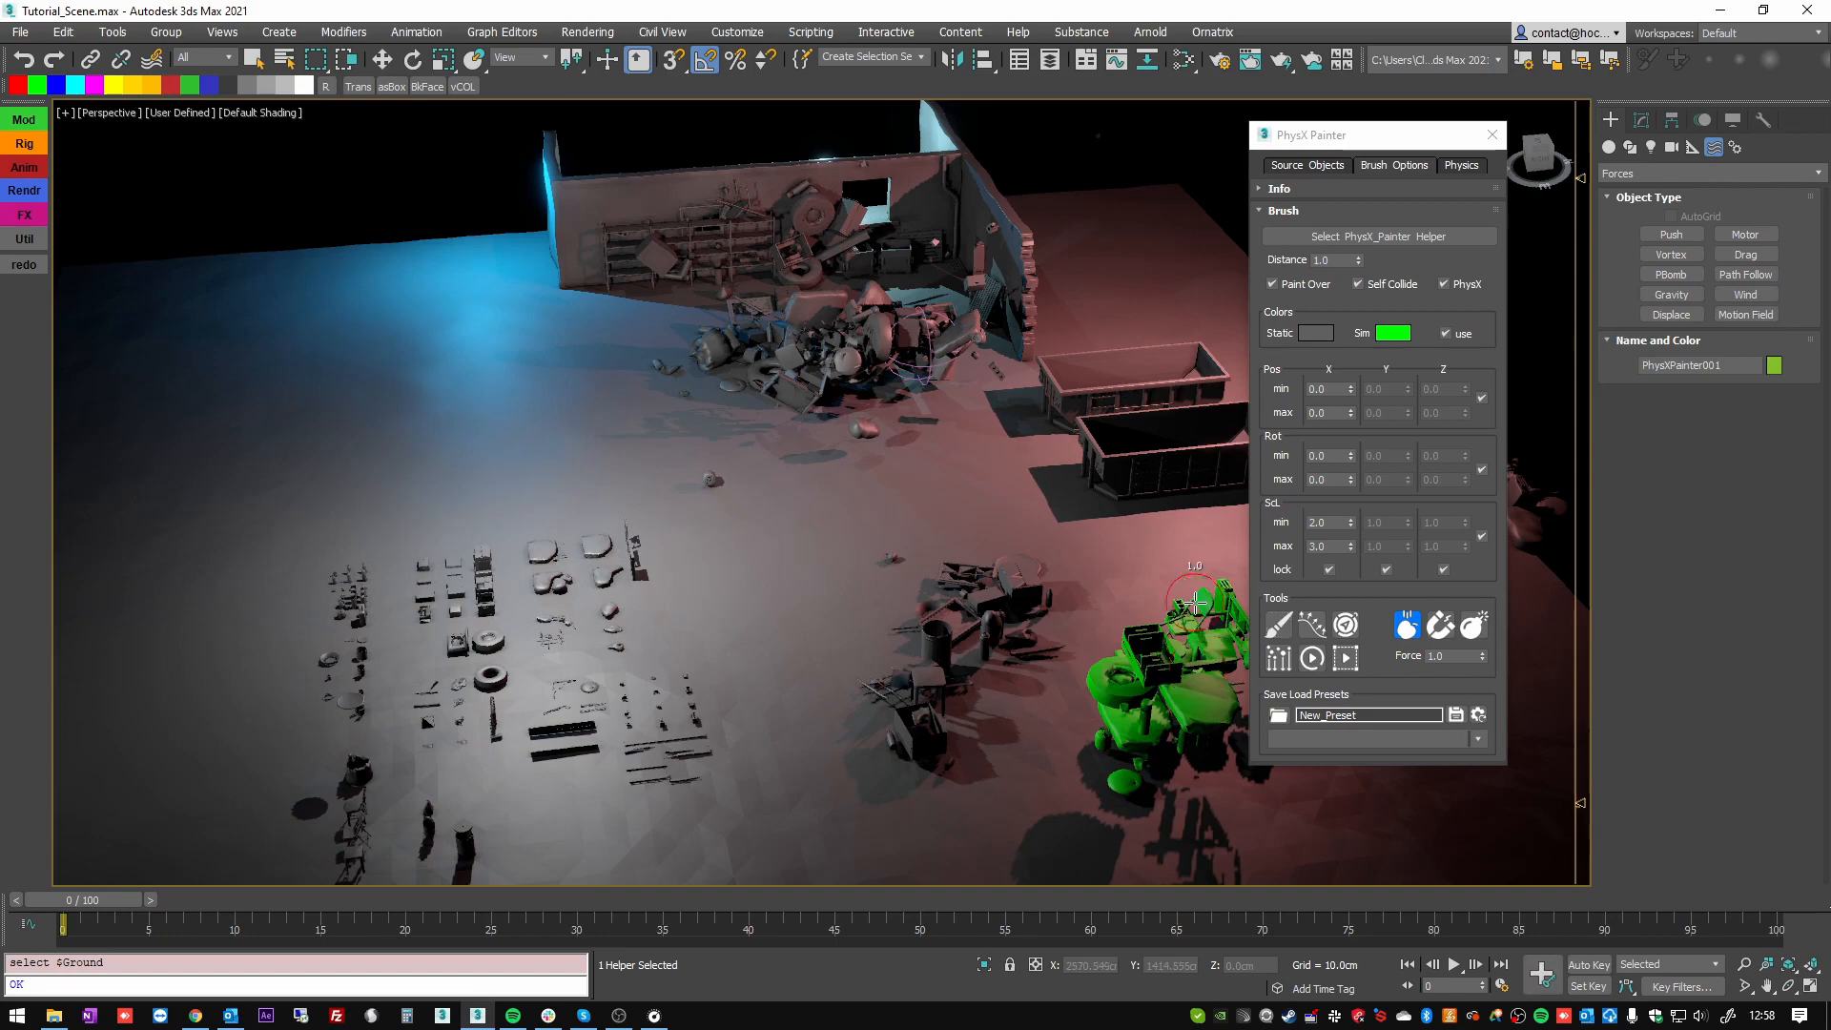
- Inspect the newly painted debris and its distance above the ground from floor level
middle_drag(1198, 584, 957, 534)
alt+middle_drag(927, 598, 1022, 551)
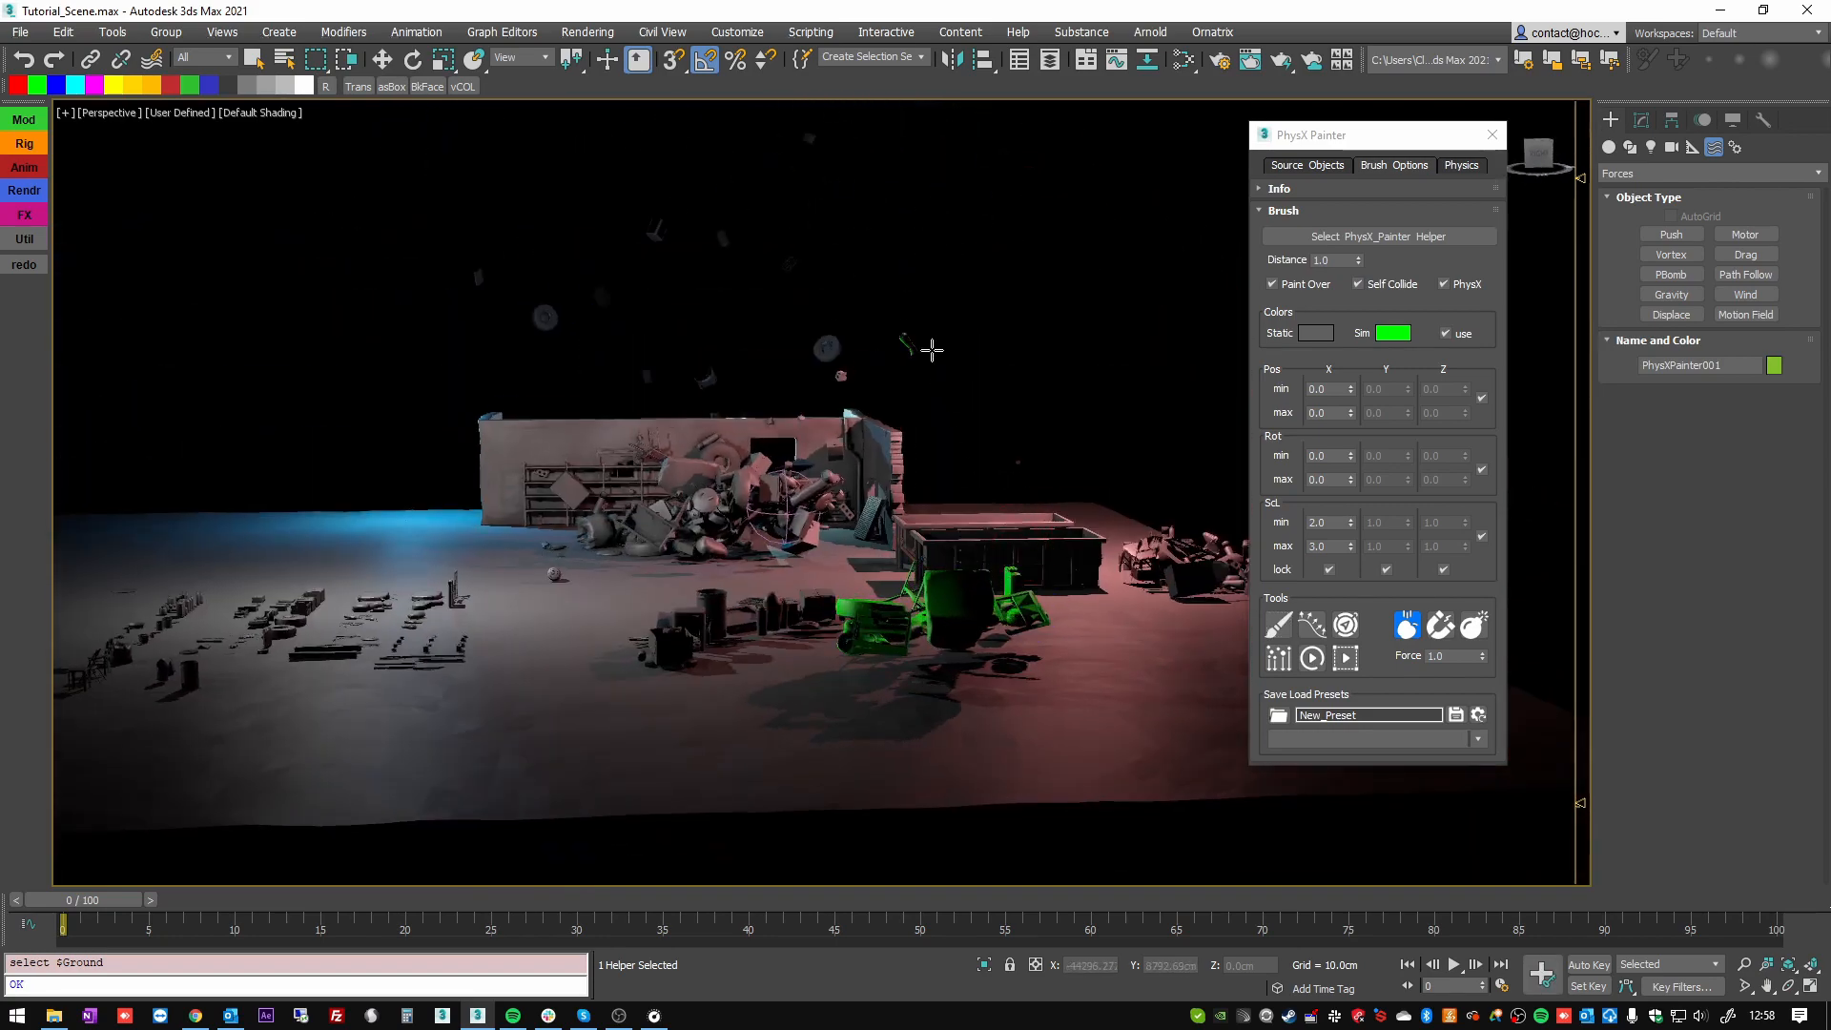
click(1460, 165)
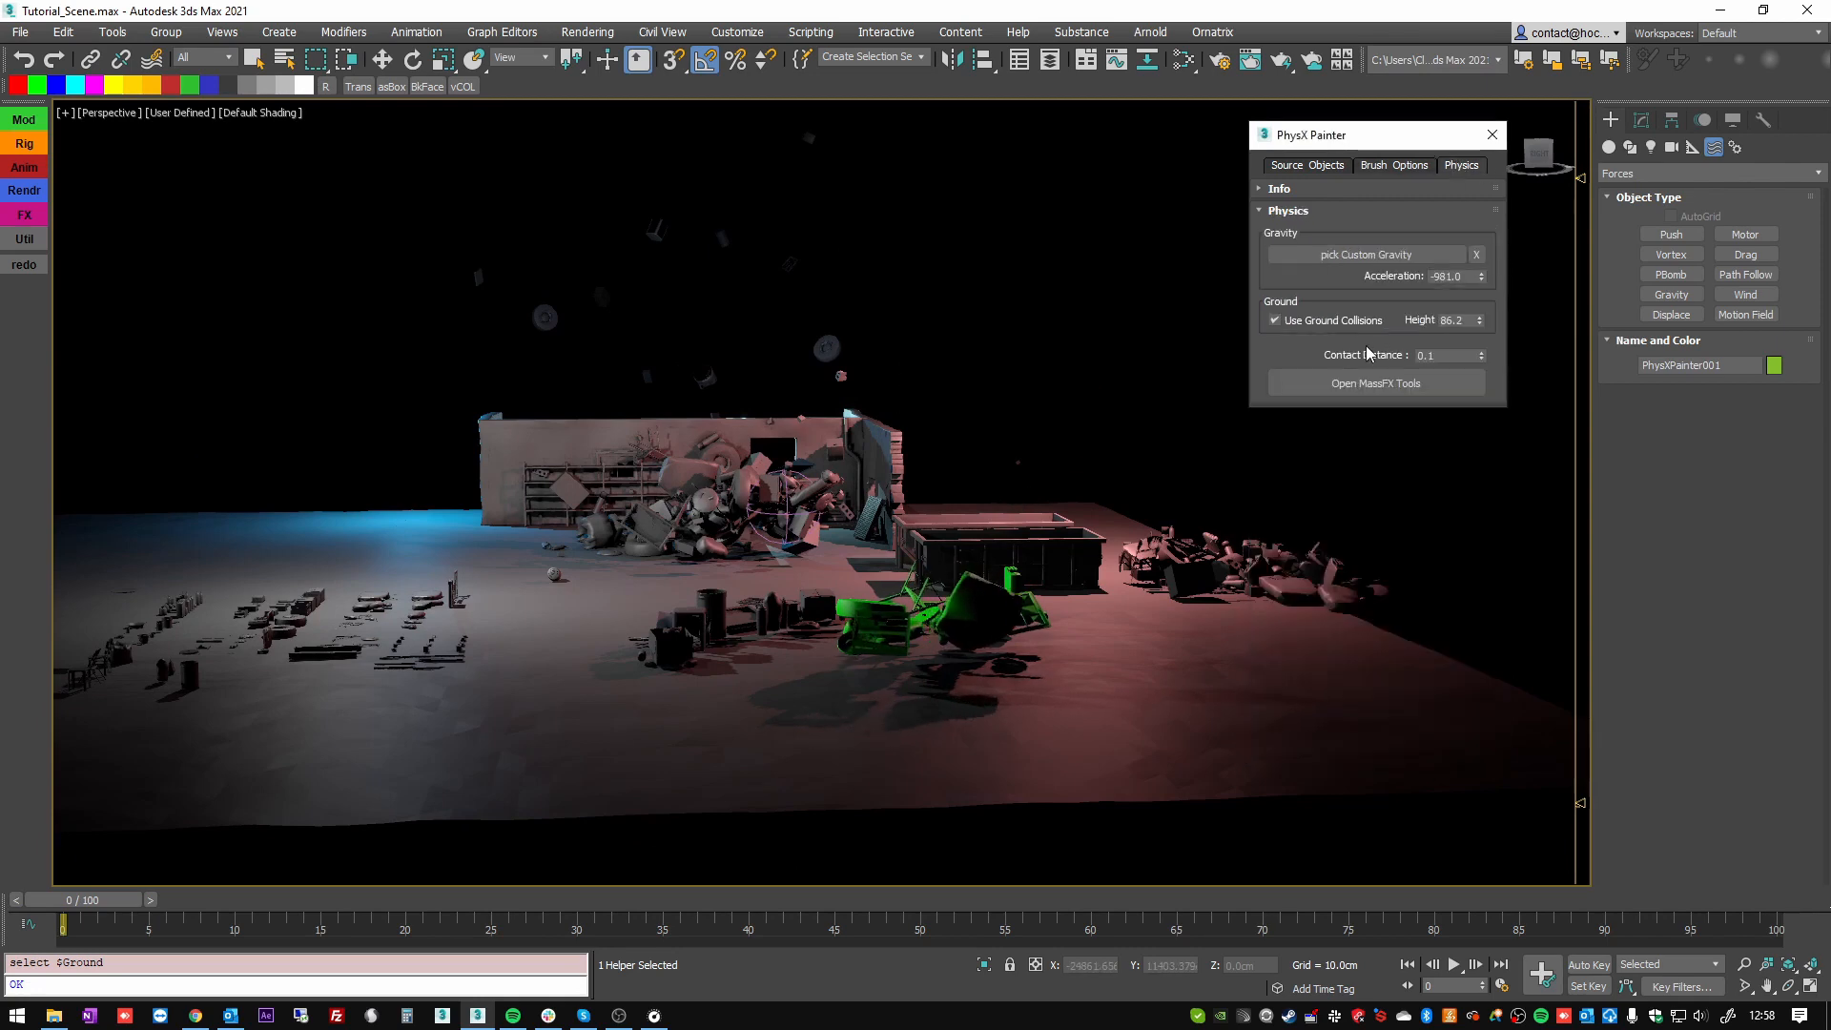
mouse_move(958, 473)
alt+middle_down()
mouse_move(985, 463)
mouse_move(967, 470)
mouse_move(1008, 536)
mouse_move(1055, 544)
mouse_move(920, 356)
mouse_move(930, 420)
mouse_move(939, 401)
mouse_move(954, 429)
mouse_move(993, 420)
alt+middle_up()
scroll(920, 363, up, 3)
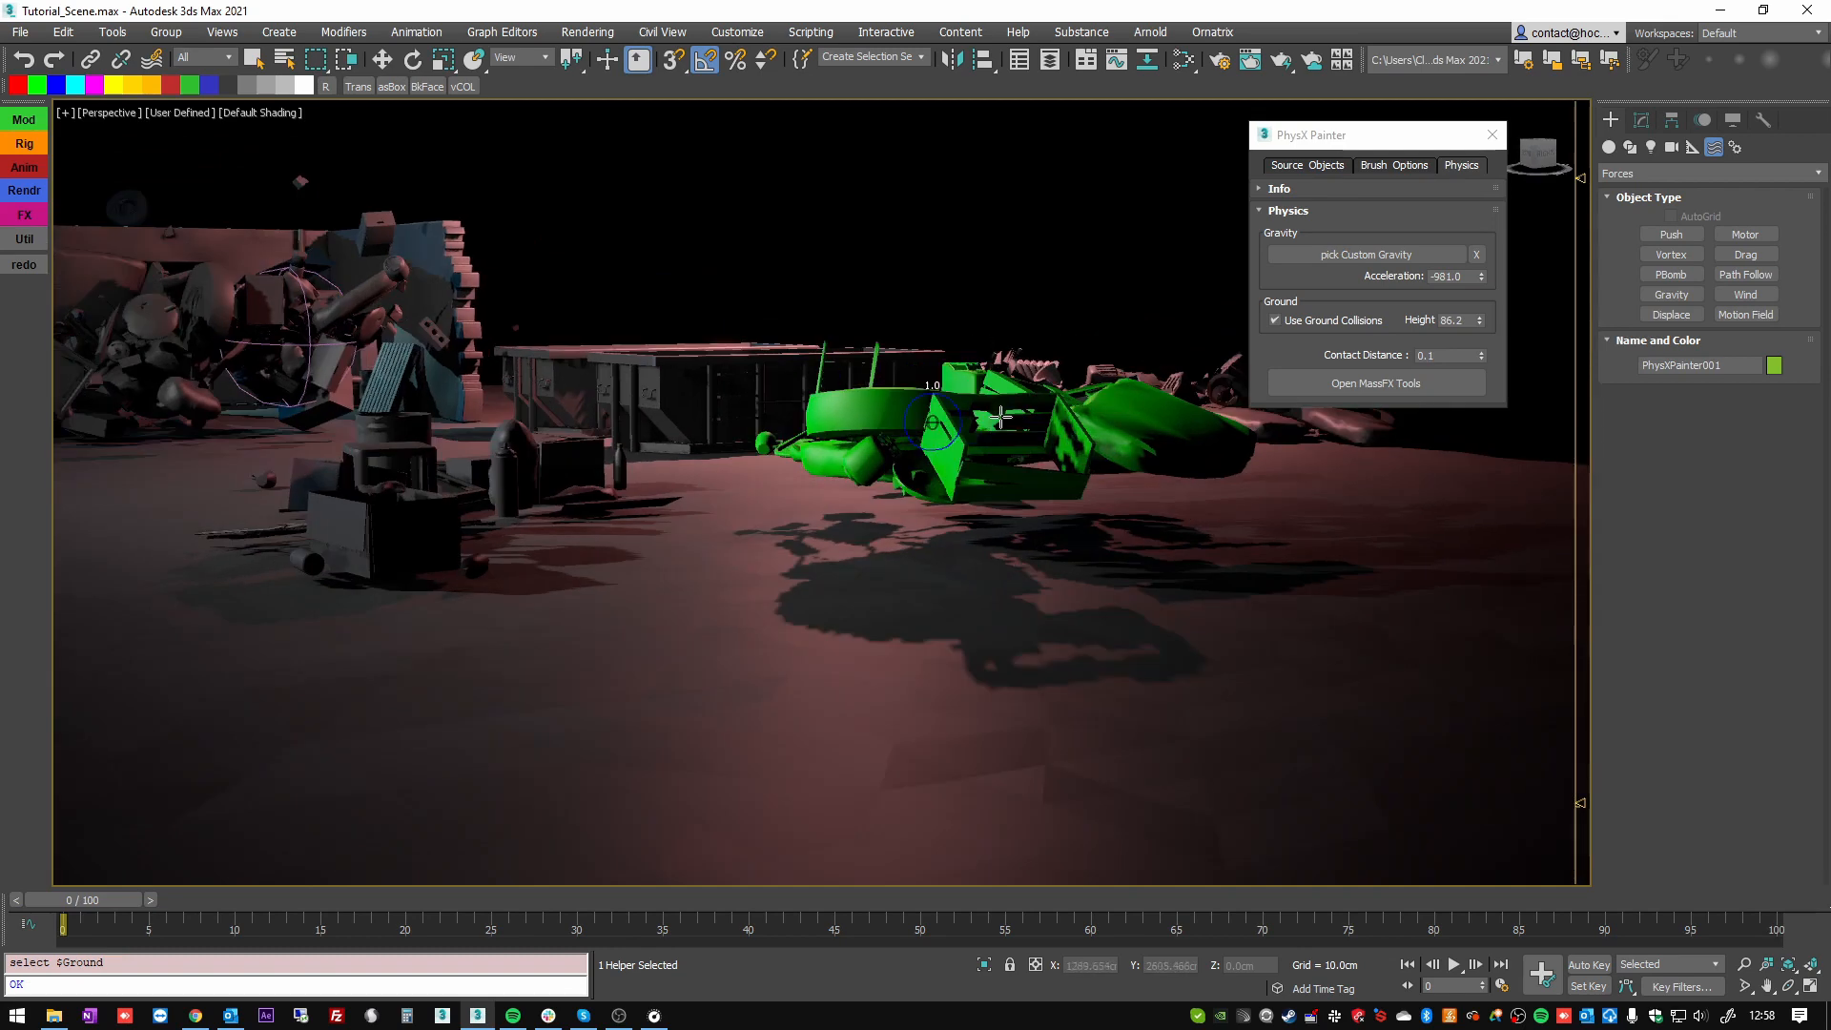
alt+middle_drag(1153, 641, 1356, 419)
- Reset the painter's ground collision height to 0
right_click(1480, 320)
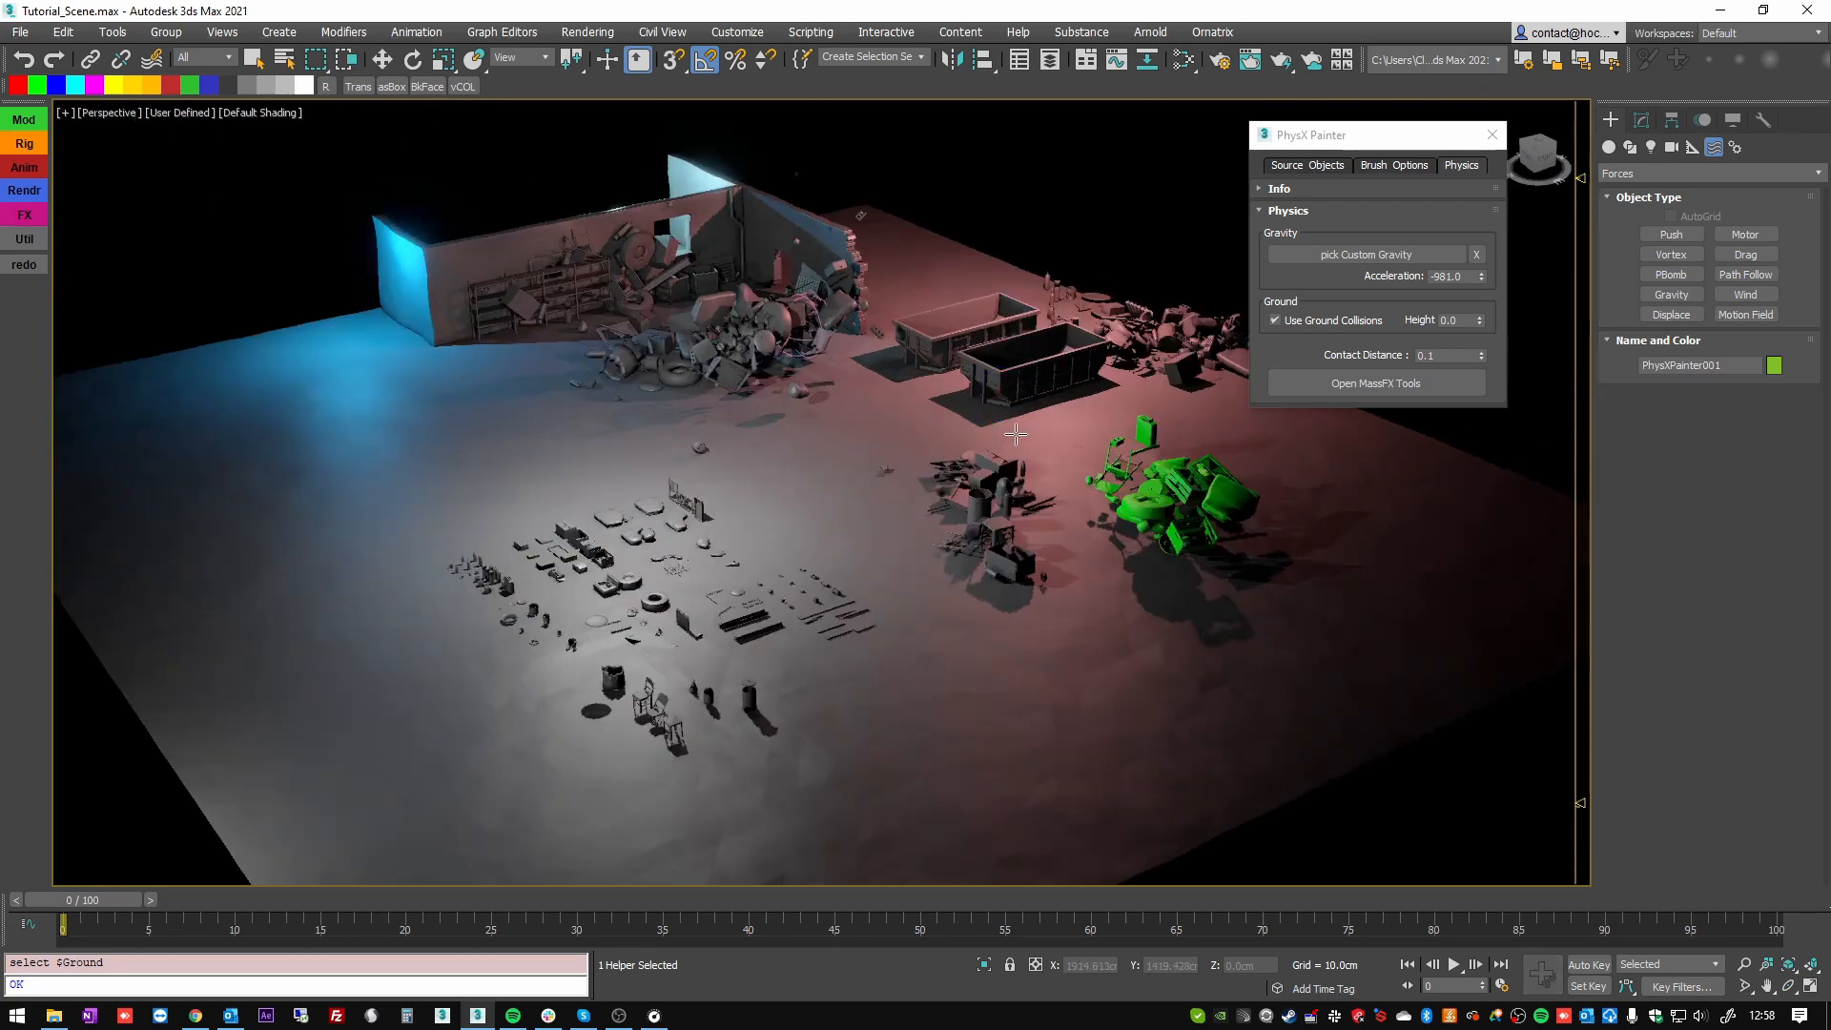
right_click(1017, 435)
middle_drag(1140, 402, 1189, 469)
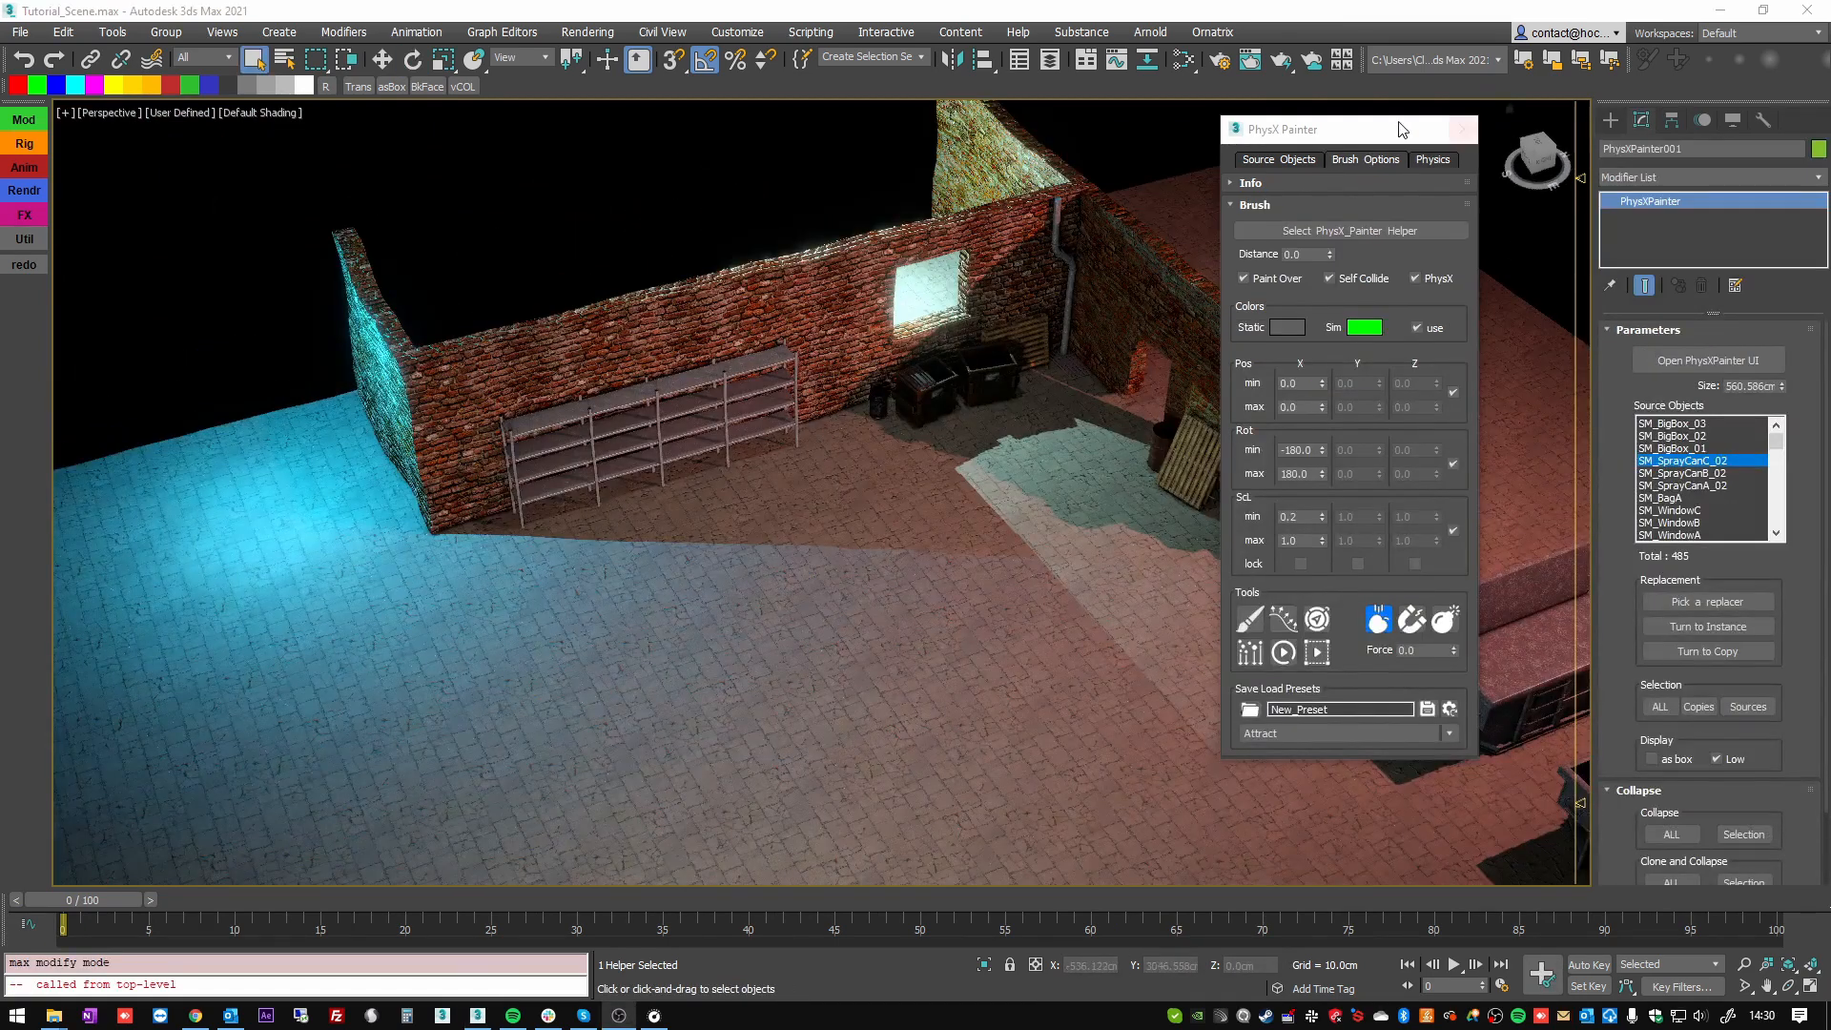
- Set the brush force to 0.1 and show the painter's physics settings
mouse_move(1401, 129)
mouse_down()
mouse_move(1421, 129)
mouse_move(1362, 136)
mouse_up()
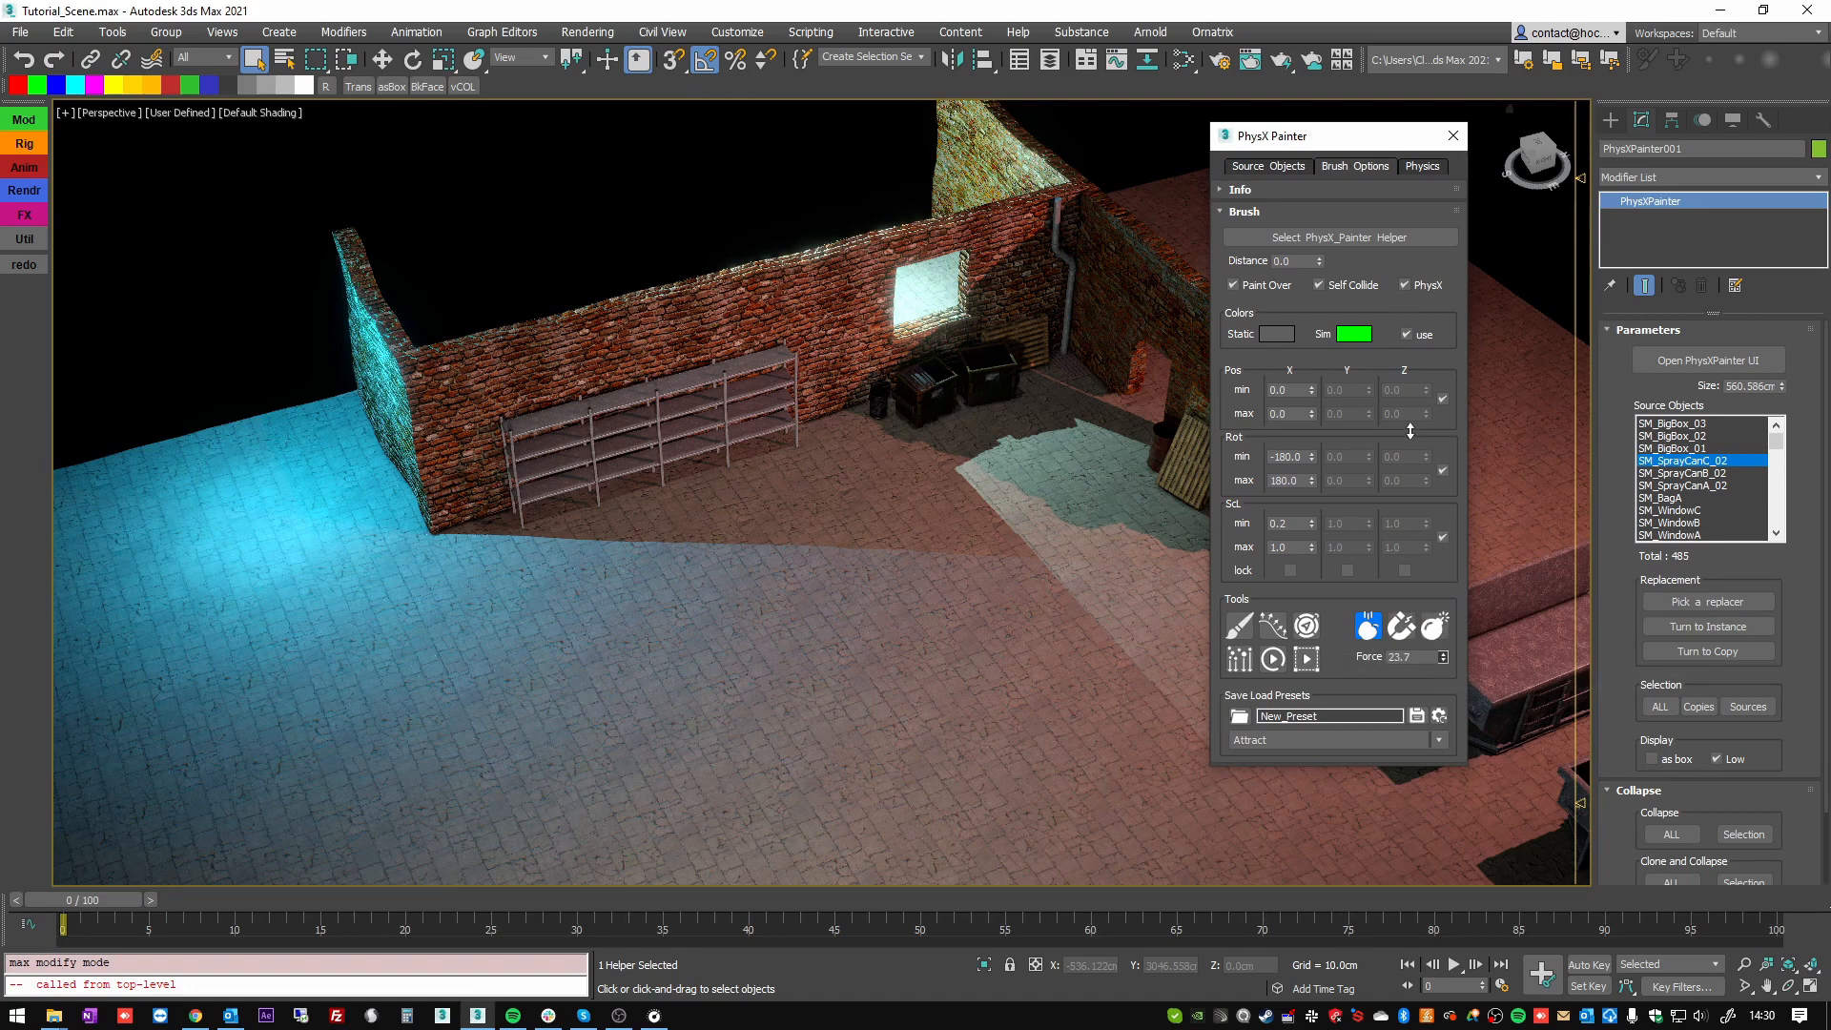
drag(1379, 354, 1384, 338)
click(1422, 167)
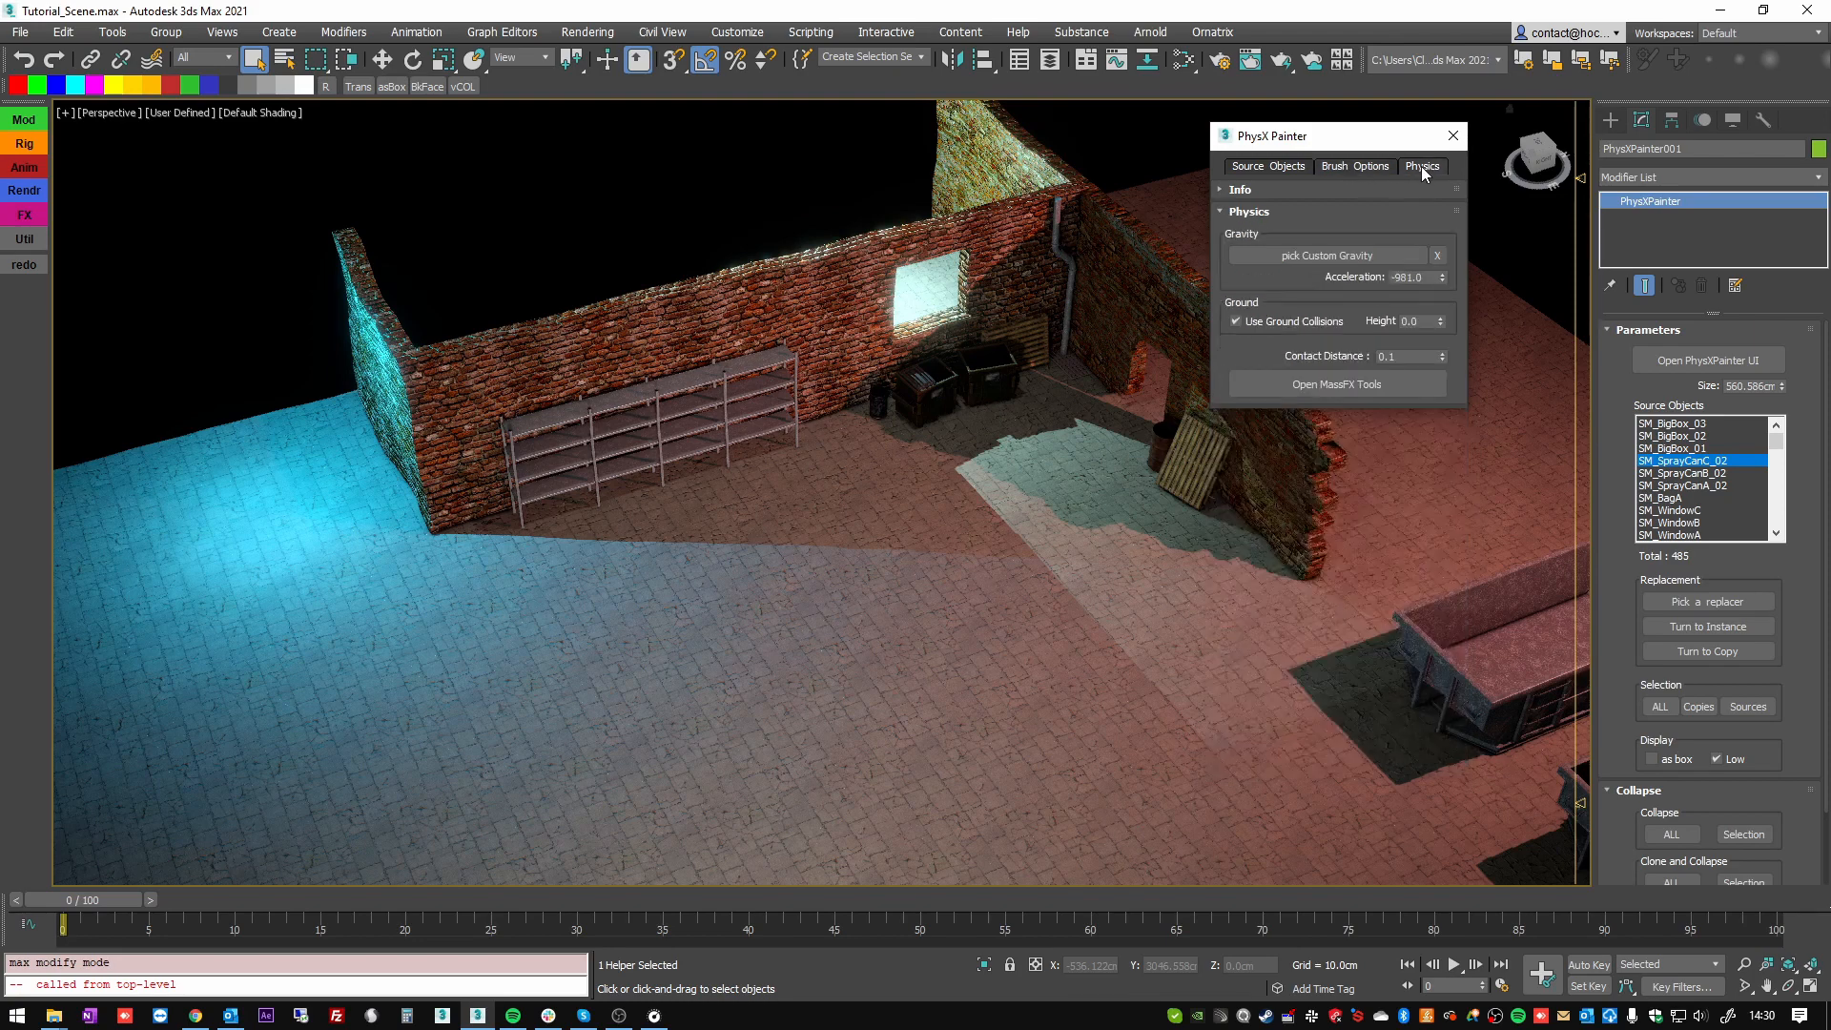
drag(1394, 141, 1404, 213)
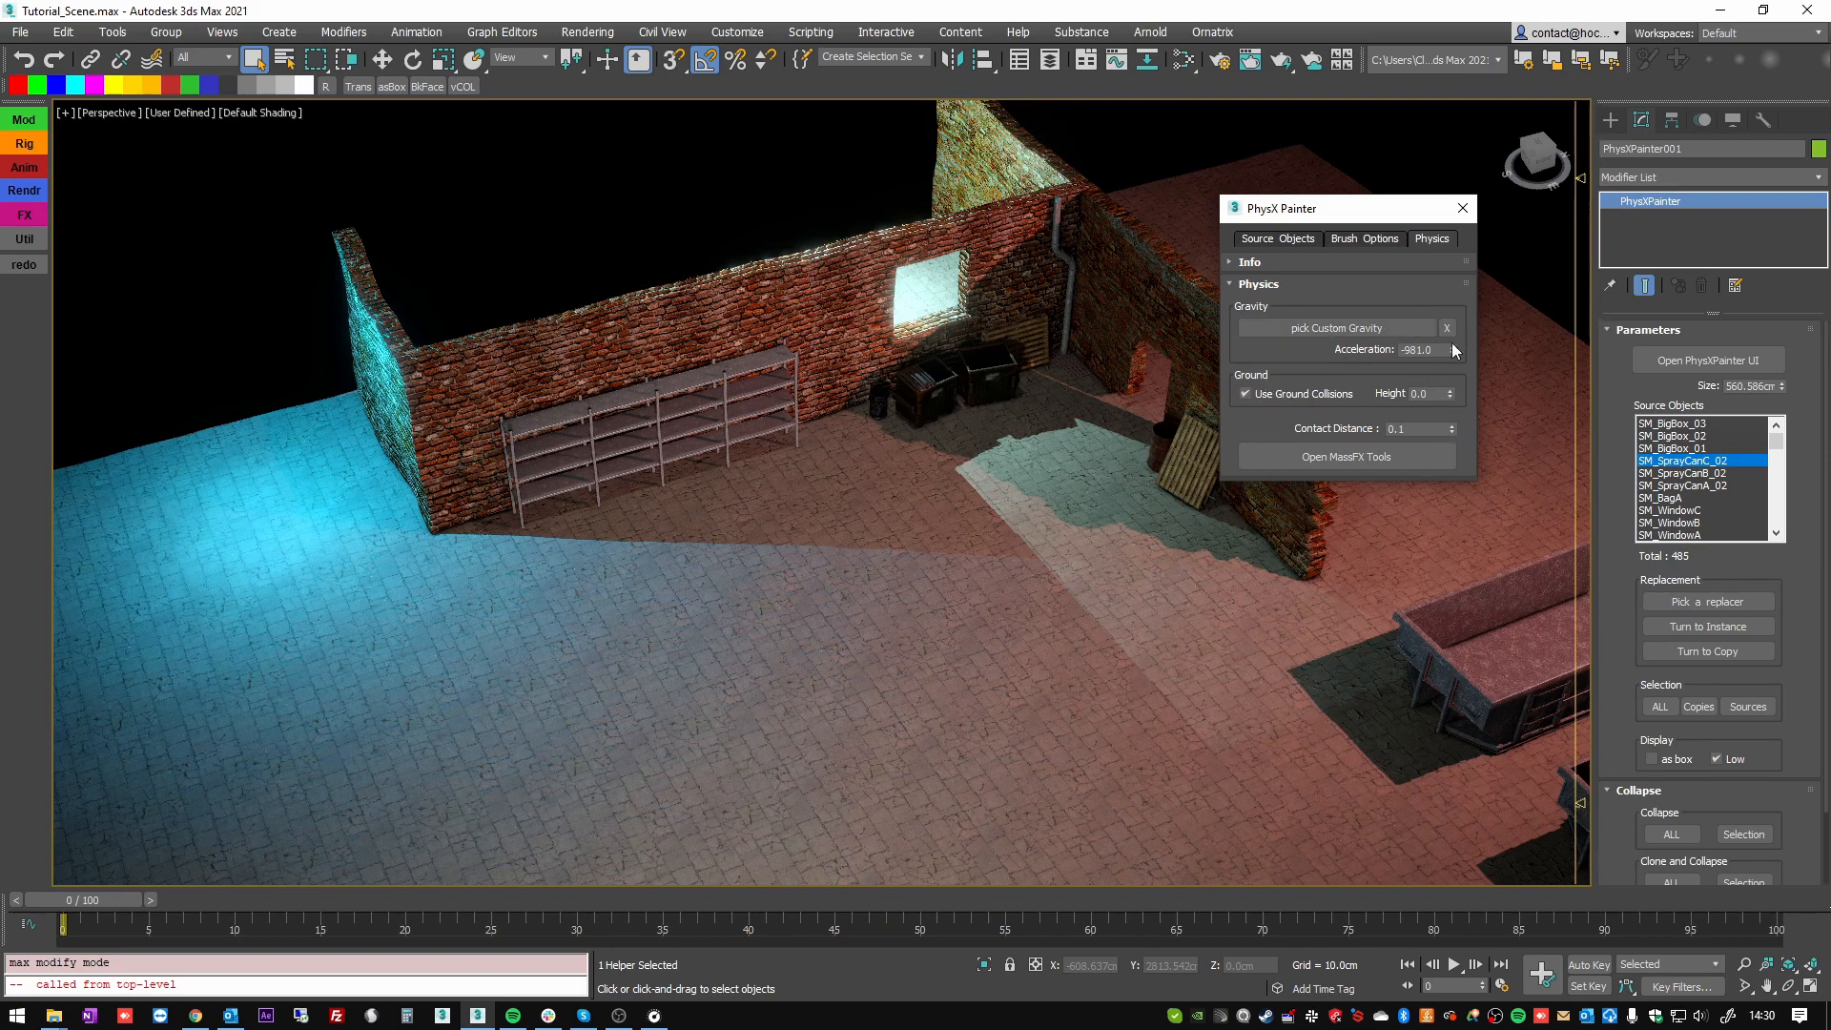
drag(1358, 220, 1332, 212)
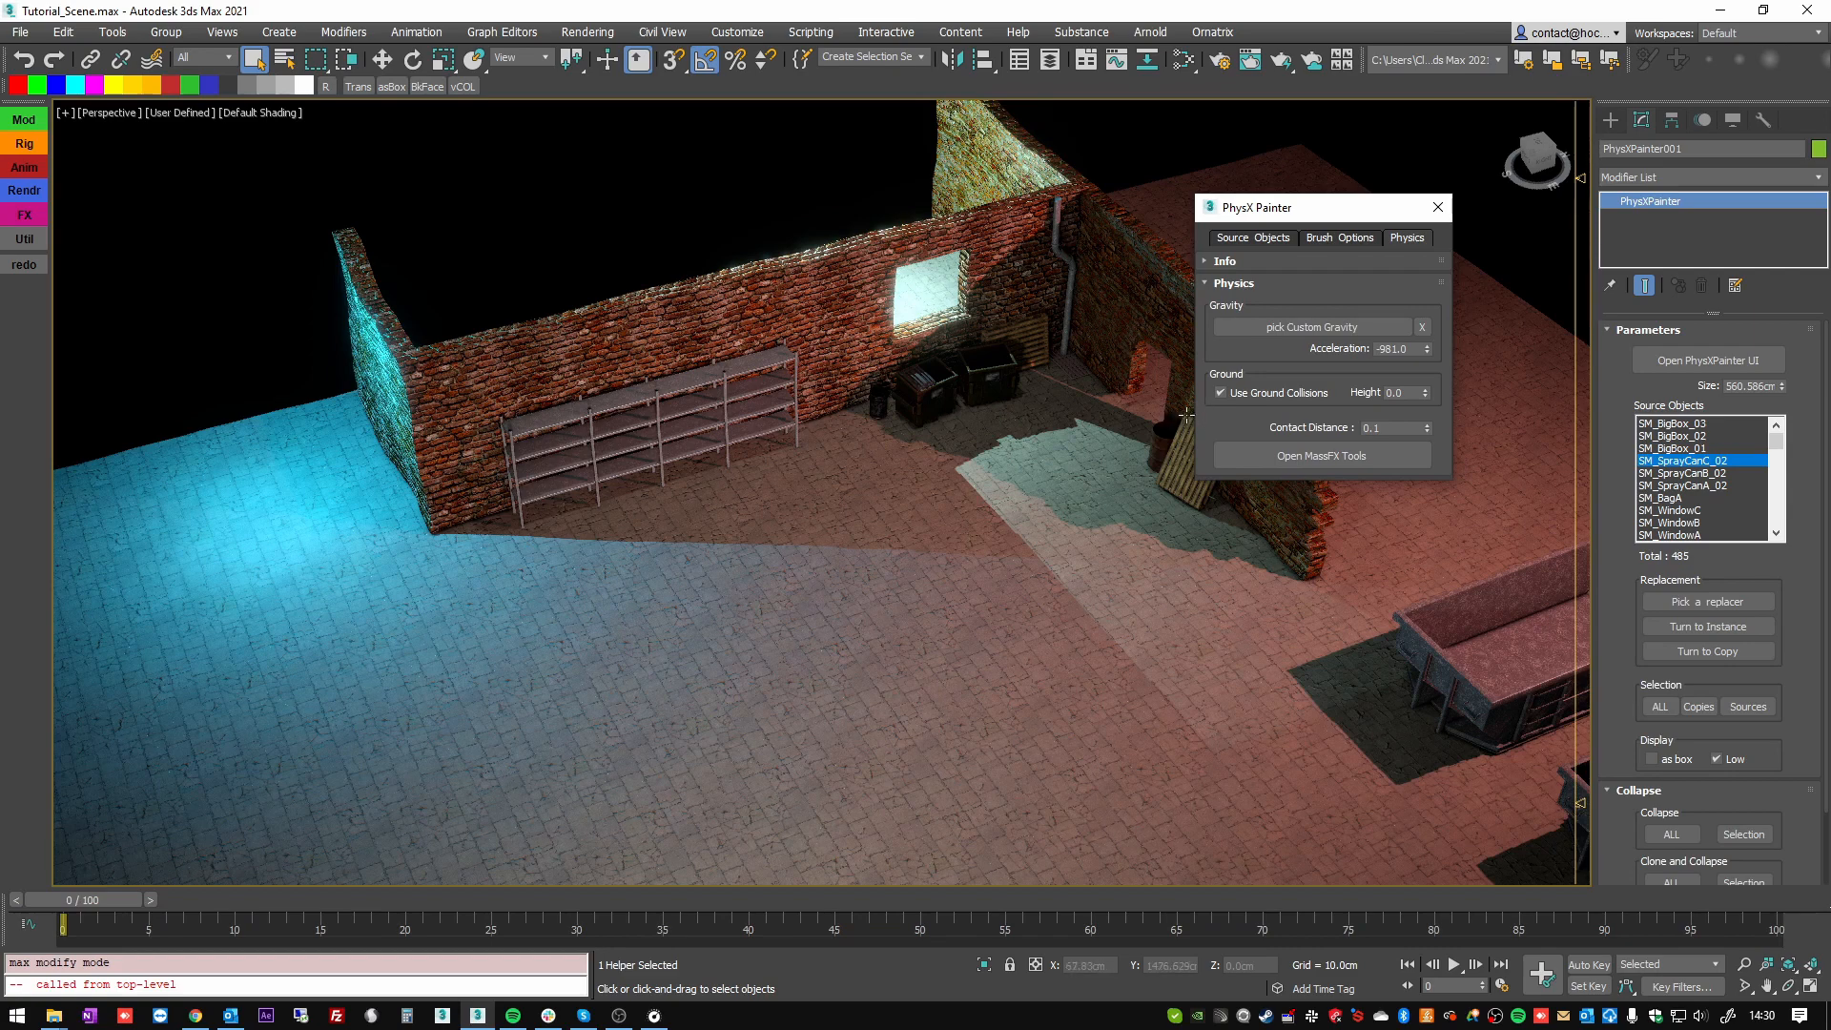
- Open MassFX Tools from the painter's physics settings, place it beside the painter and close it again
click(1309, 465)
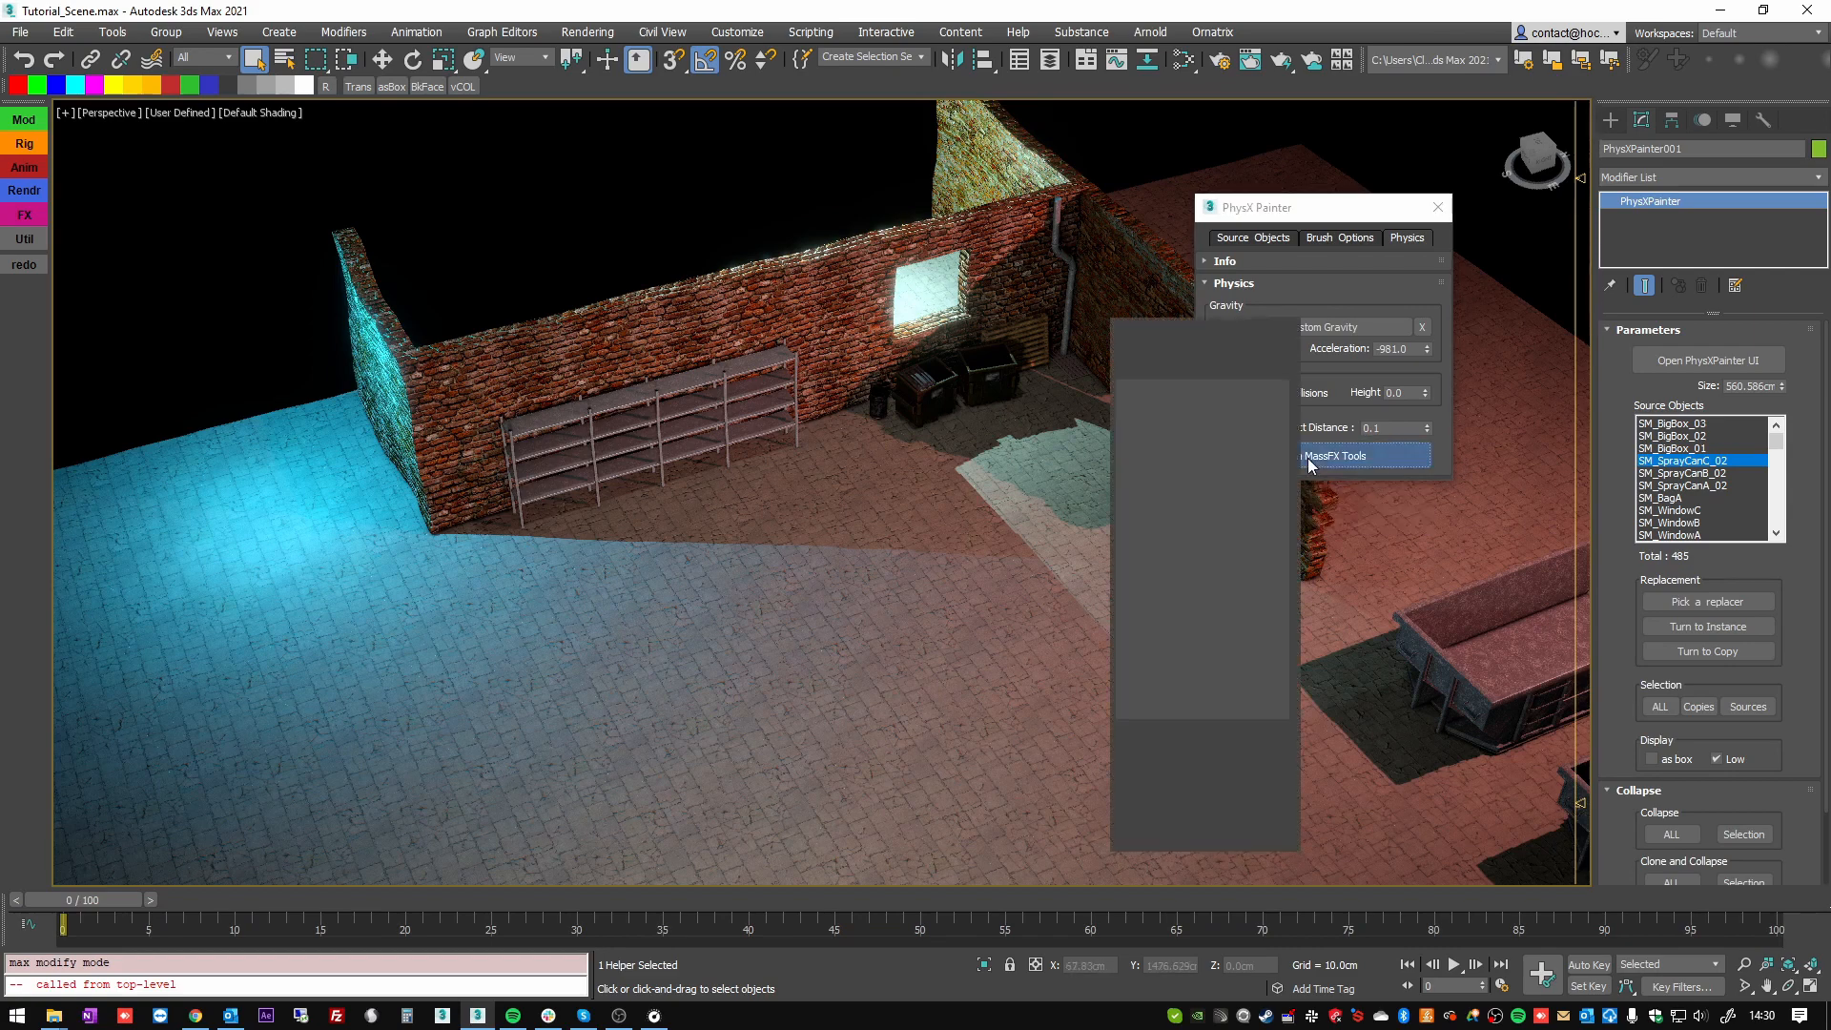
drag(1215, 329, 1044, 206)
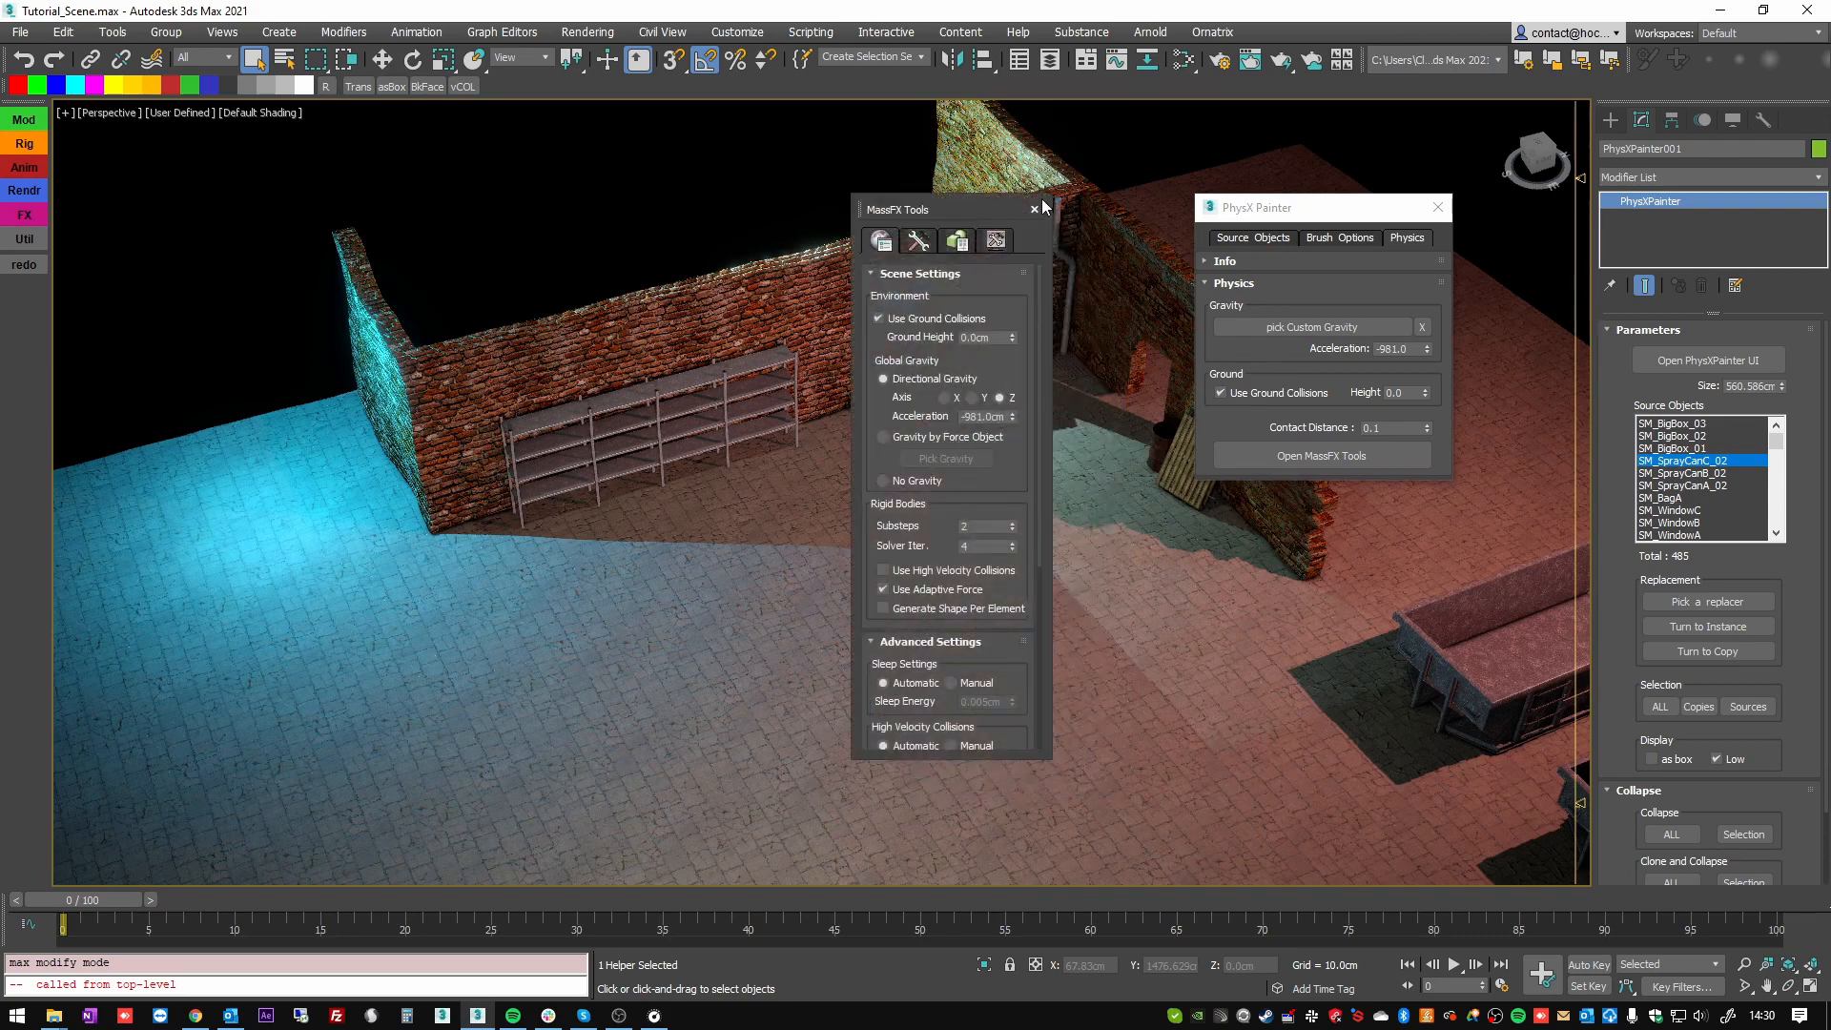
click(1035, 209)
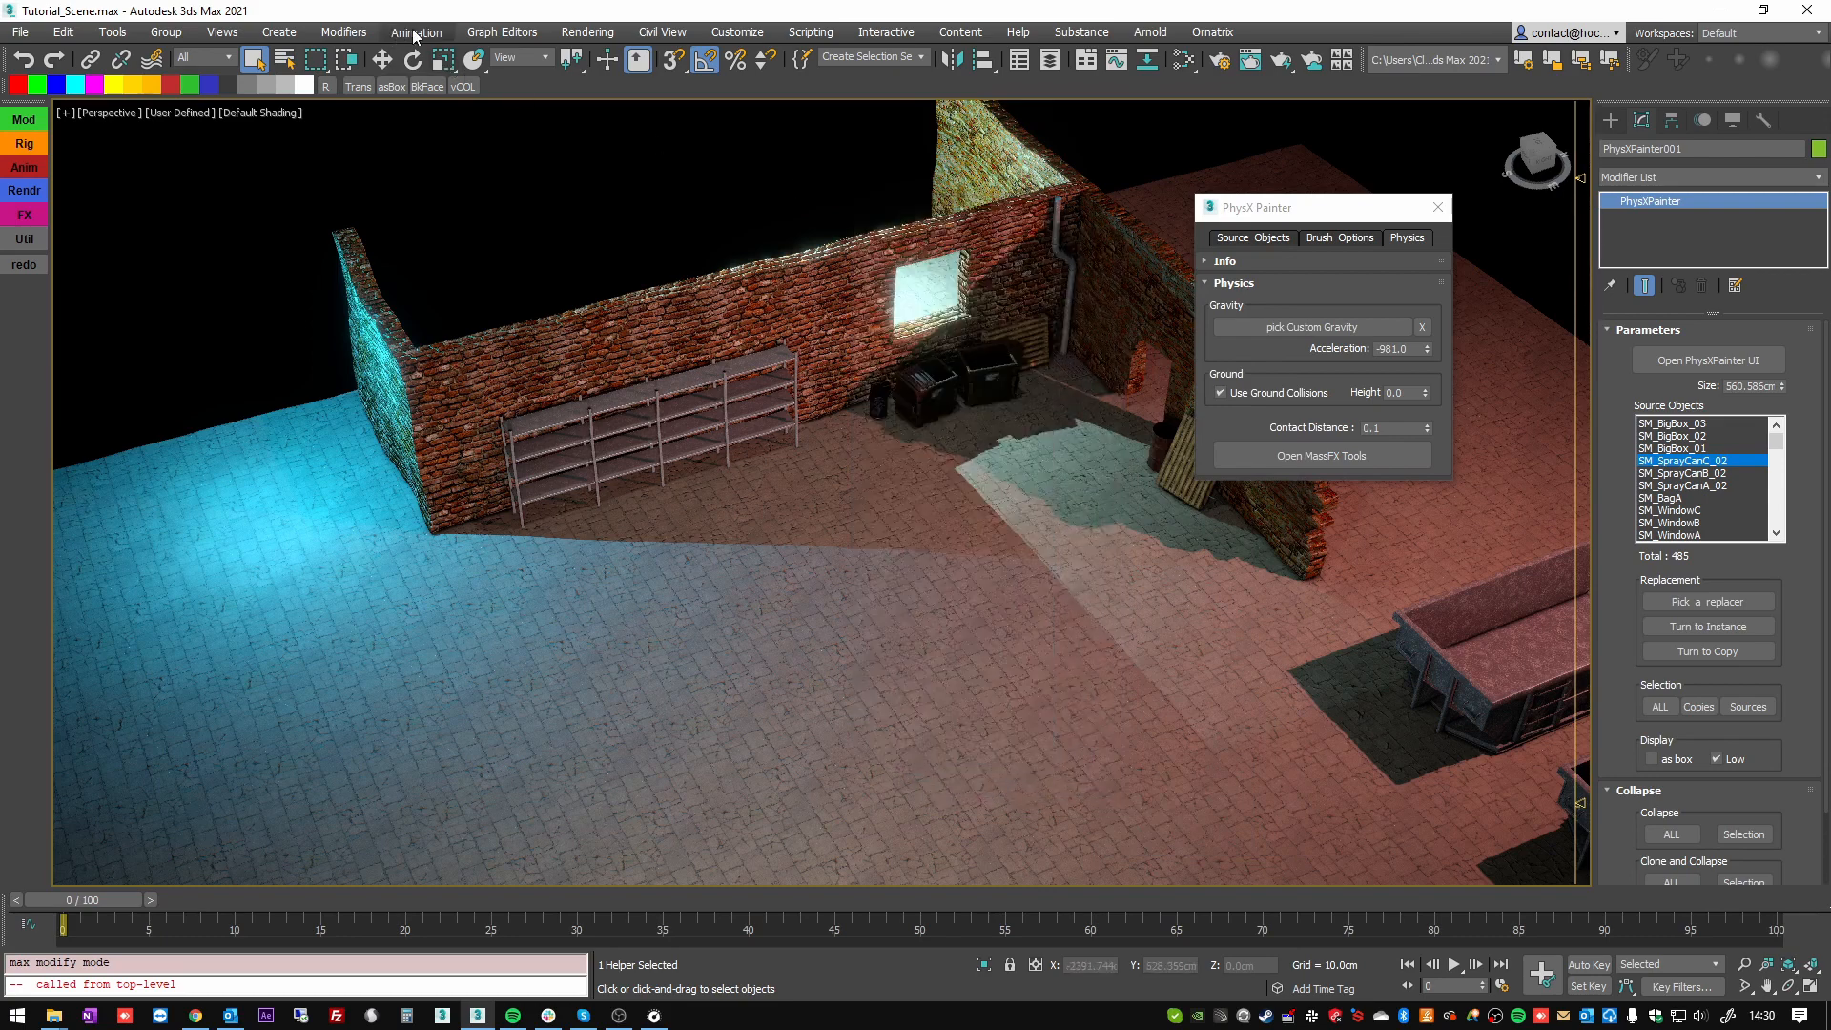
- Show MassFX Tools through the program's own MassFX utilities and place it next to the painter
click(415, 33)
mouse_move(474, 293)
mouse_move(656, 387)
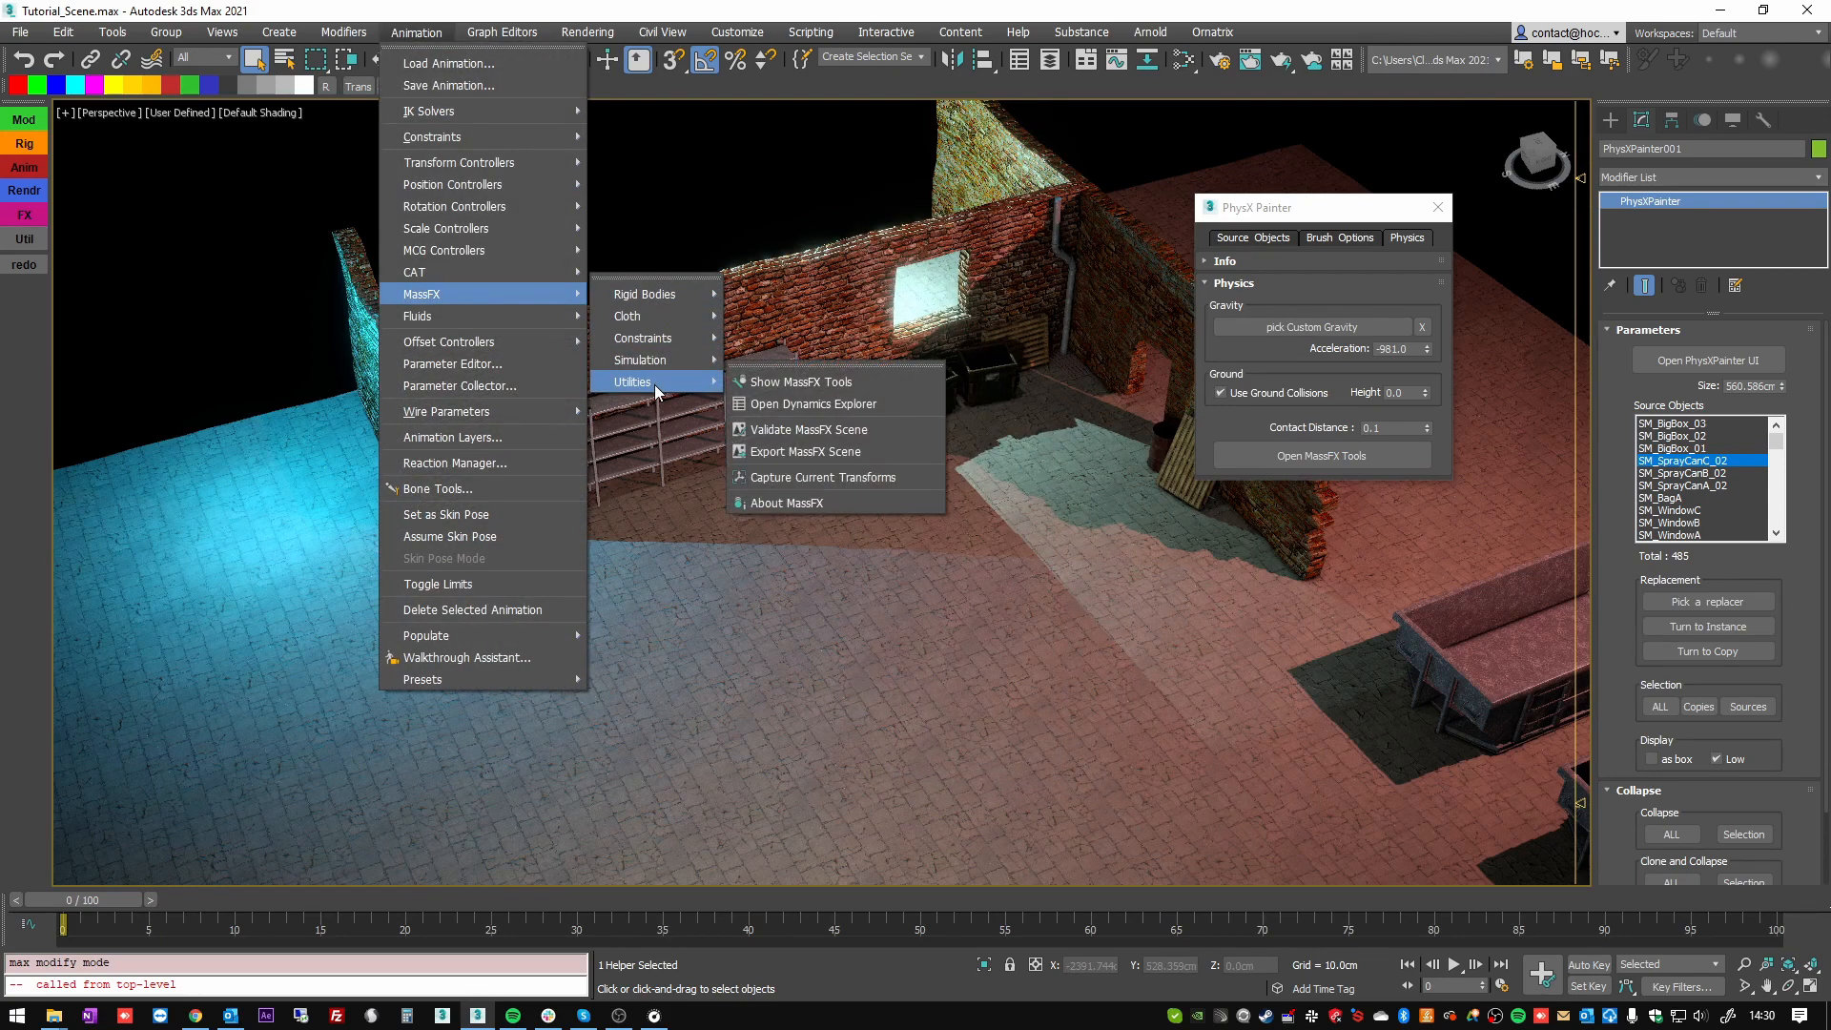
click(801, 382)
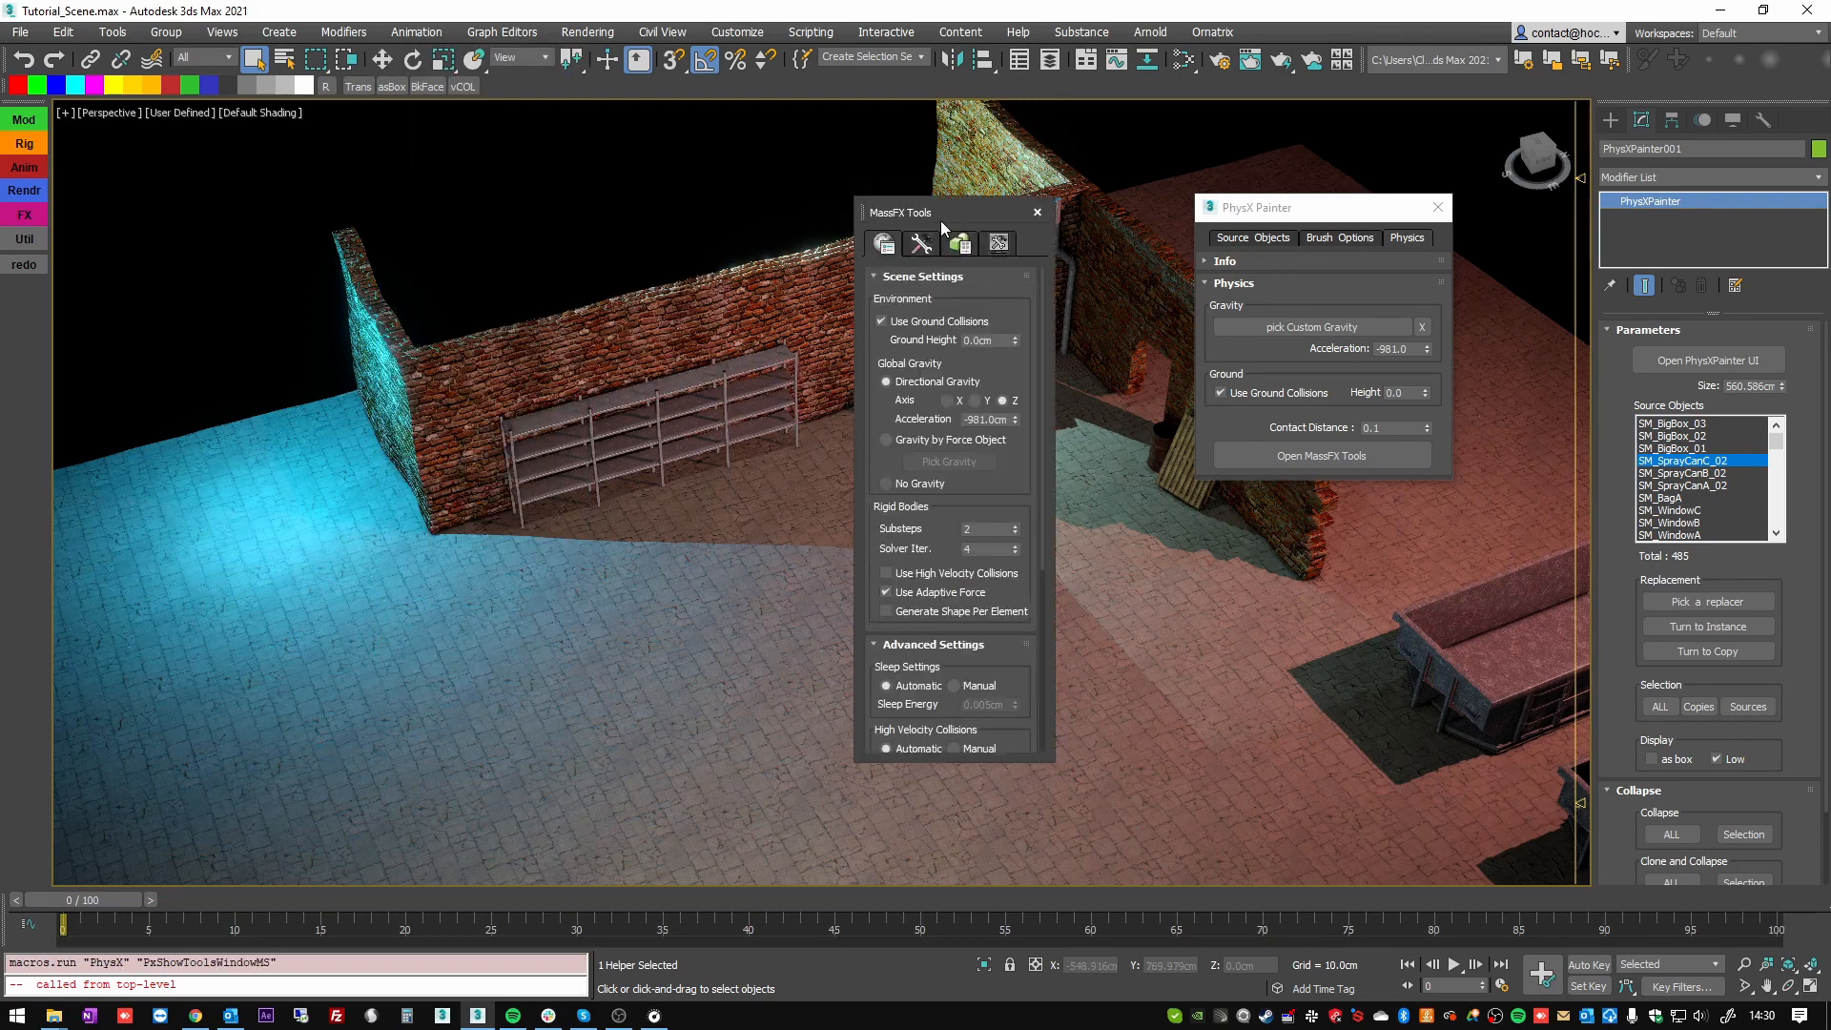
drag(941, 214, 997, 187)
drag(1099, 289, 1096, 250)
- Look through the simulation, multi-object and display settings of MassFX Tools, and return to the scene settings
click(975, 216)
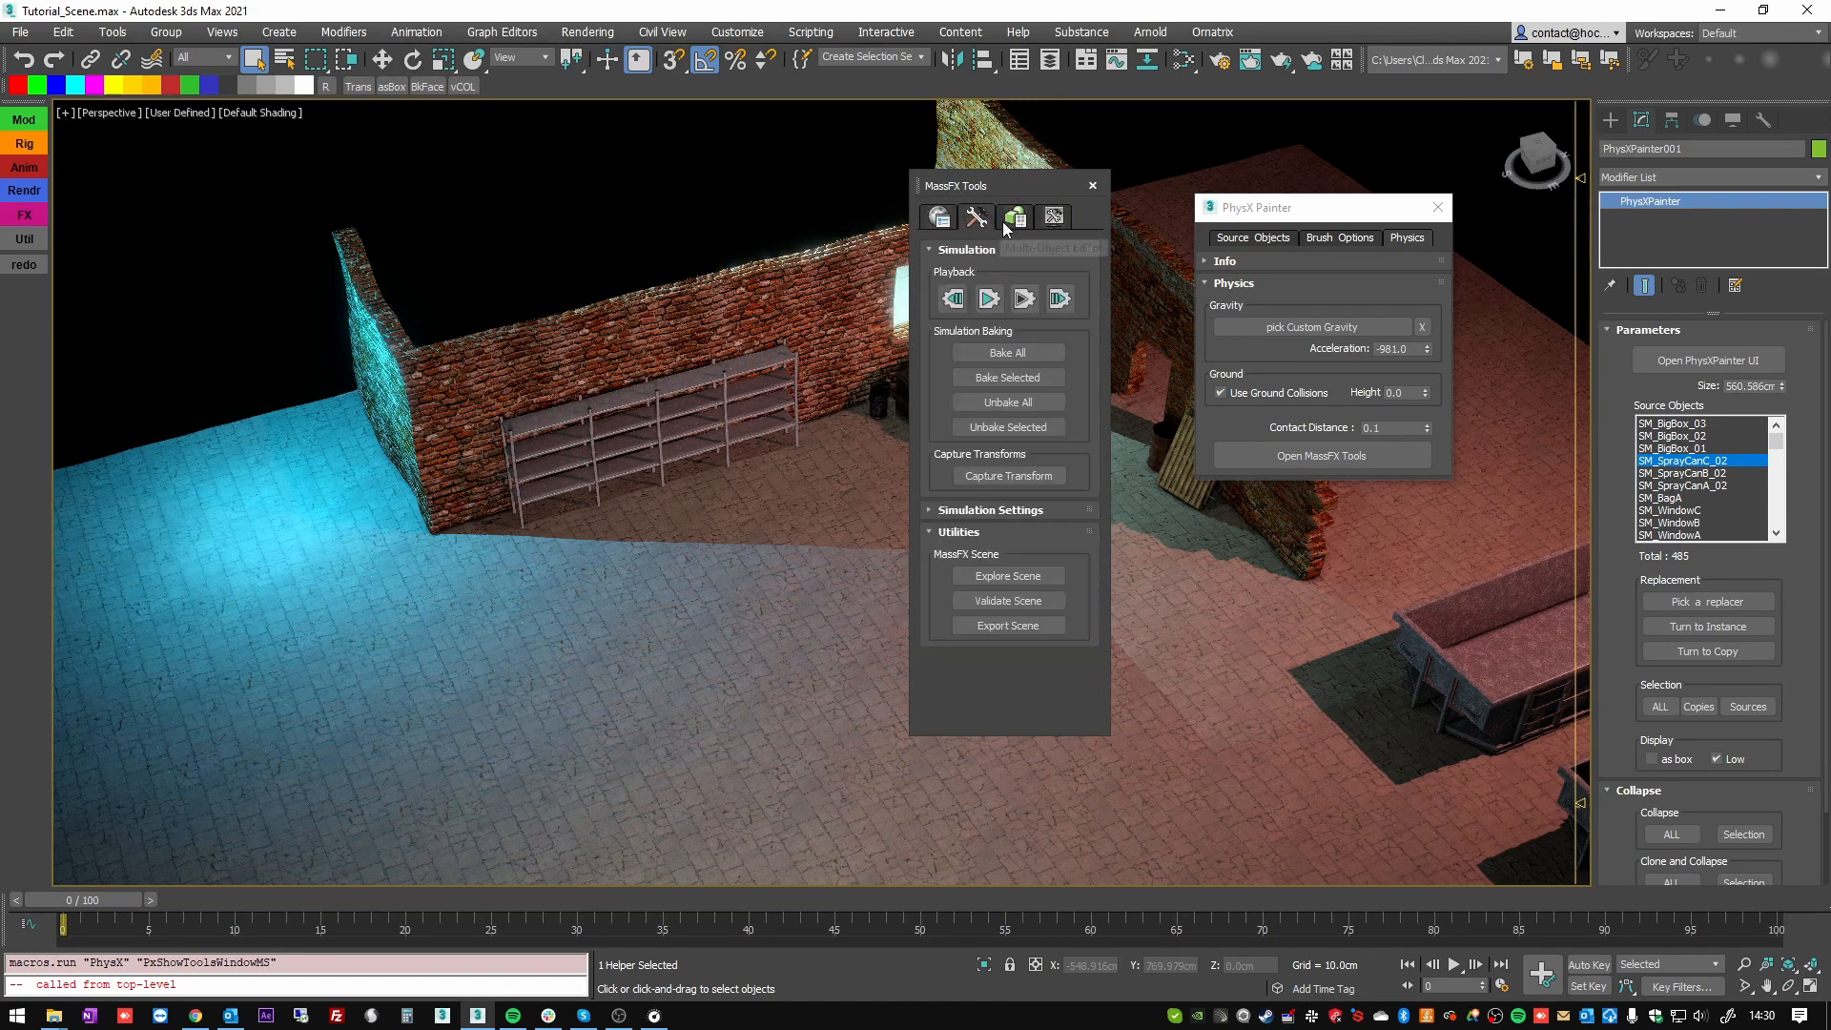
click(1006, 228)
click(1053, 219)
click(1015, 220)
click(978, 220)
click(943, 223)
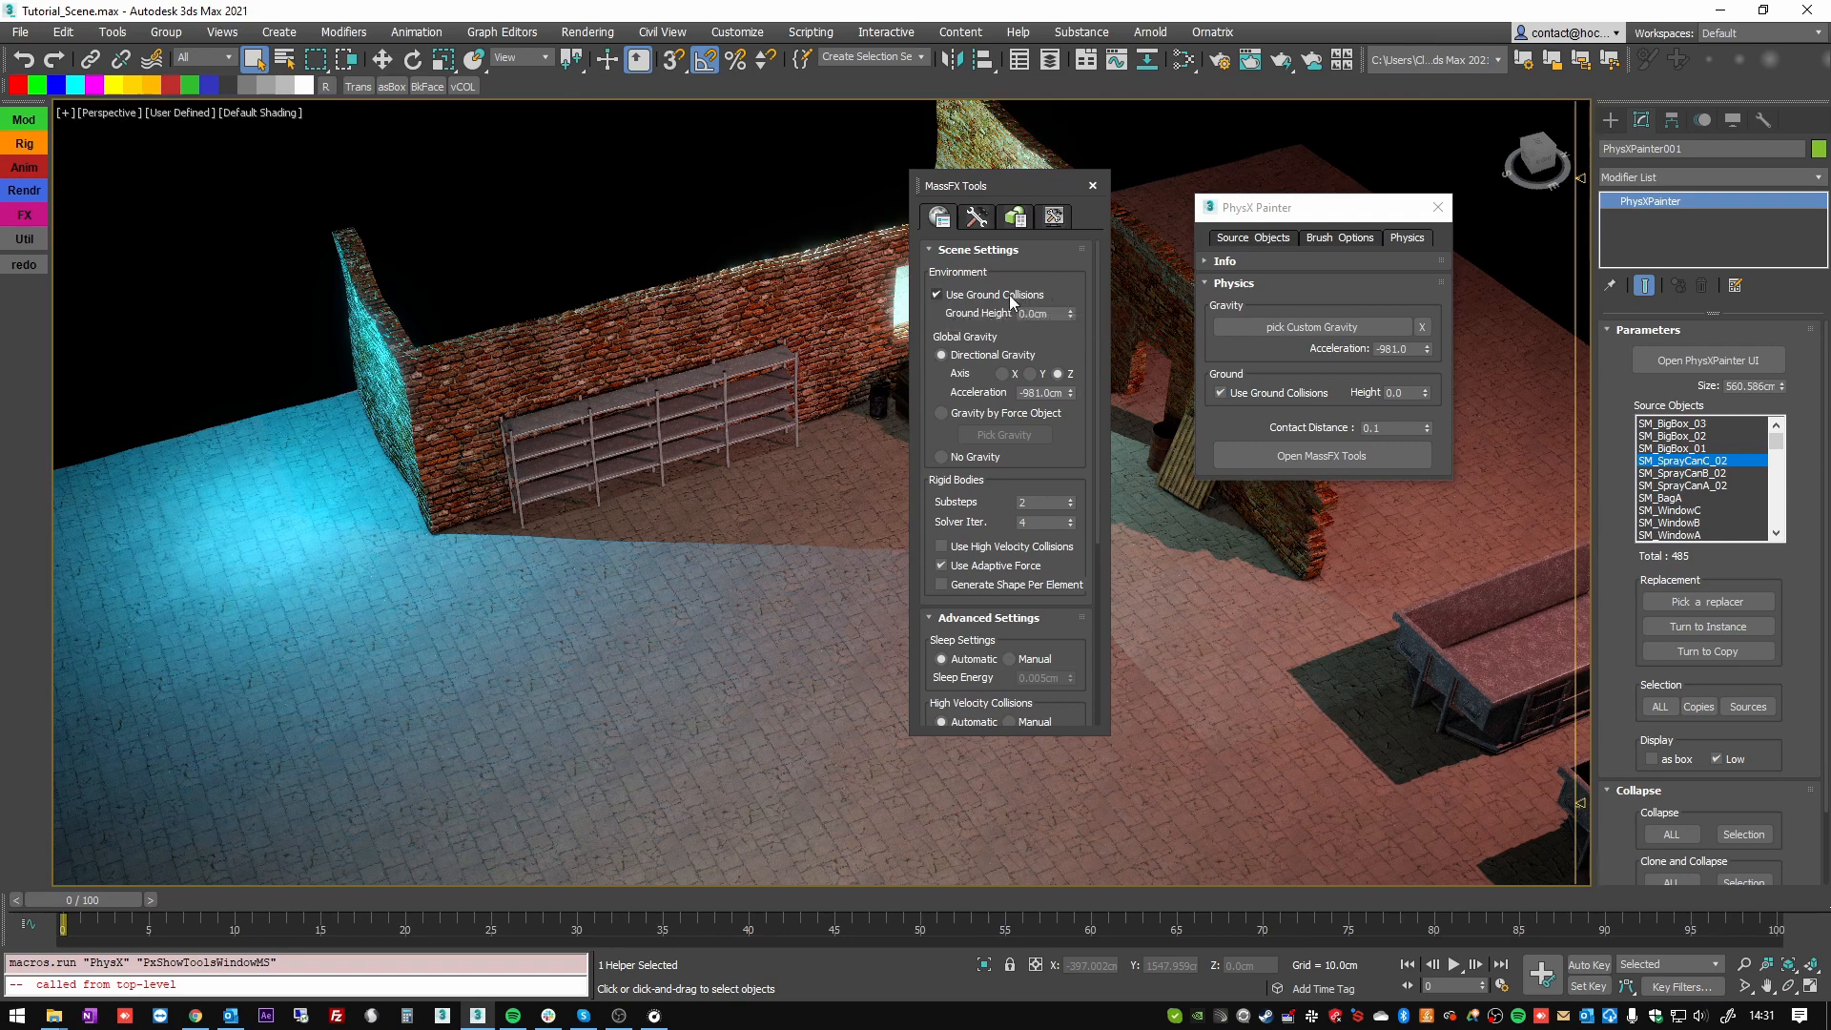
- Try adjusting the directional gravity acceleration in the MassFX scene settings
scroll(1078, 350, down, 2)
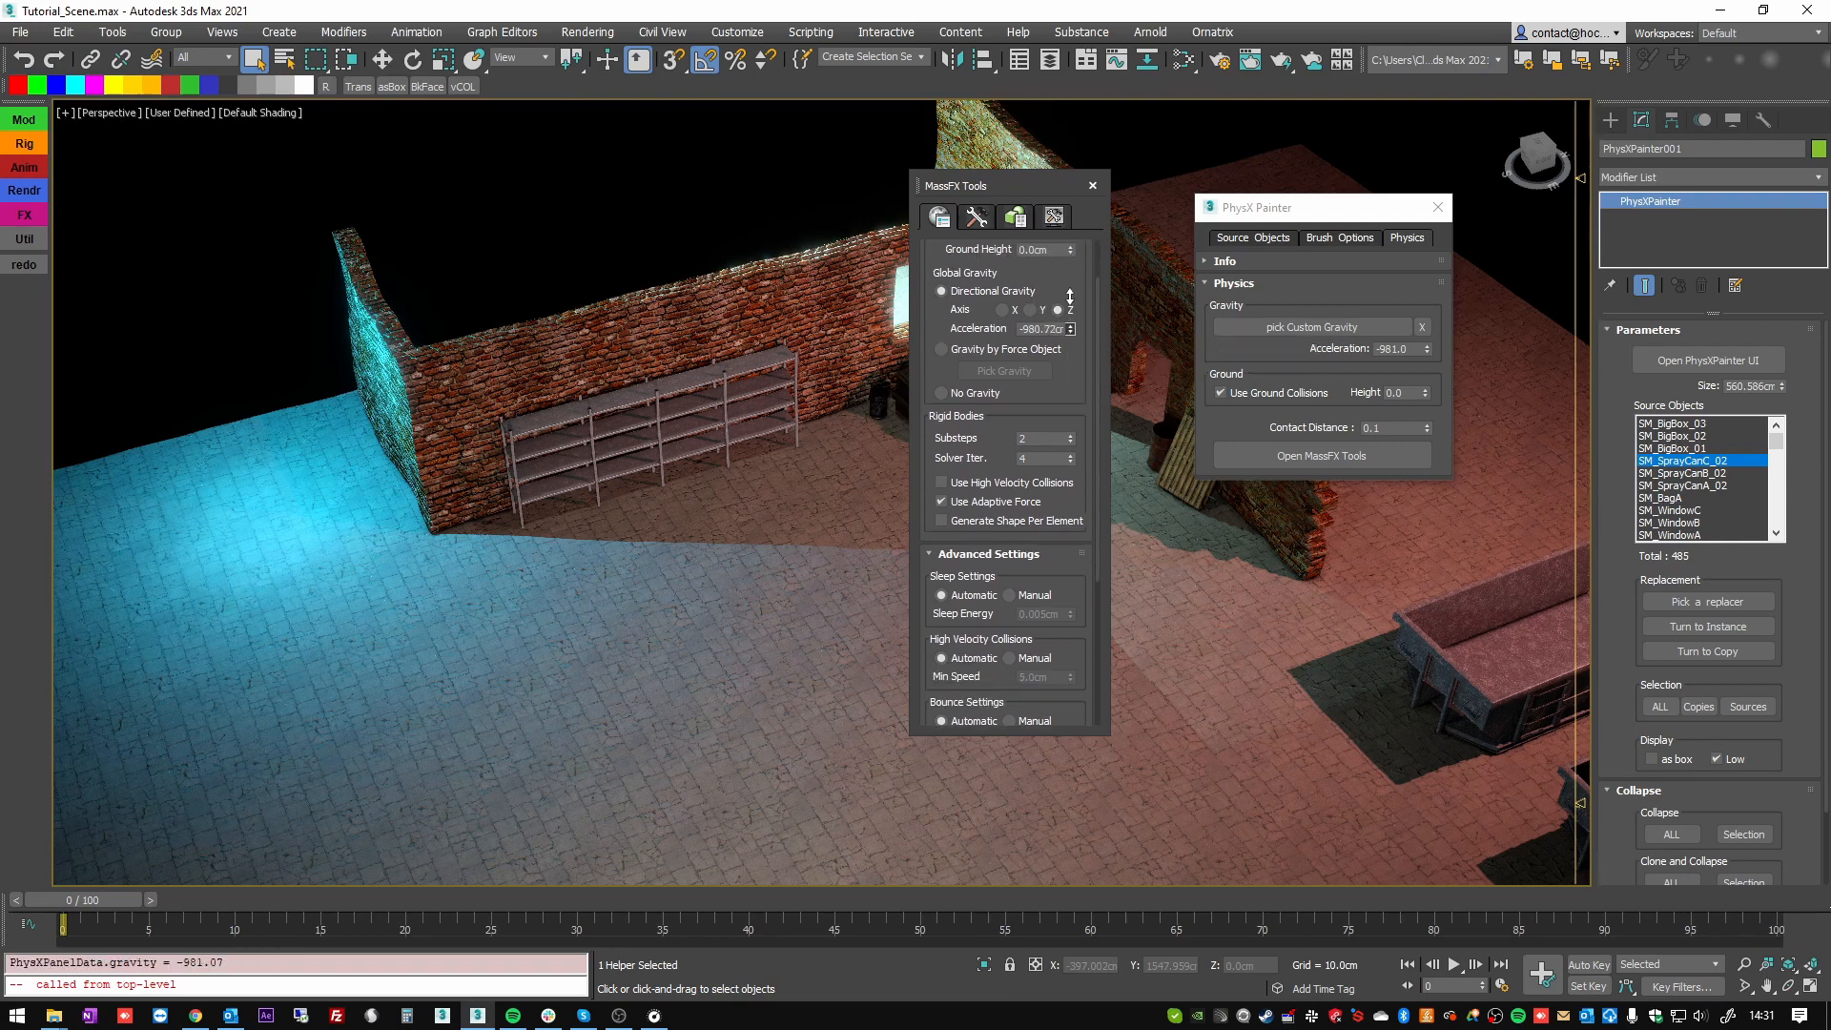
drag(1073, 331, 1071, 371)
right_click(1072, 371)
- Set the MassFX rigid-body substeps to 0
drag(1088, 391, 1053, 286)
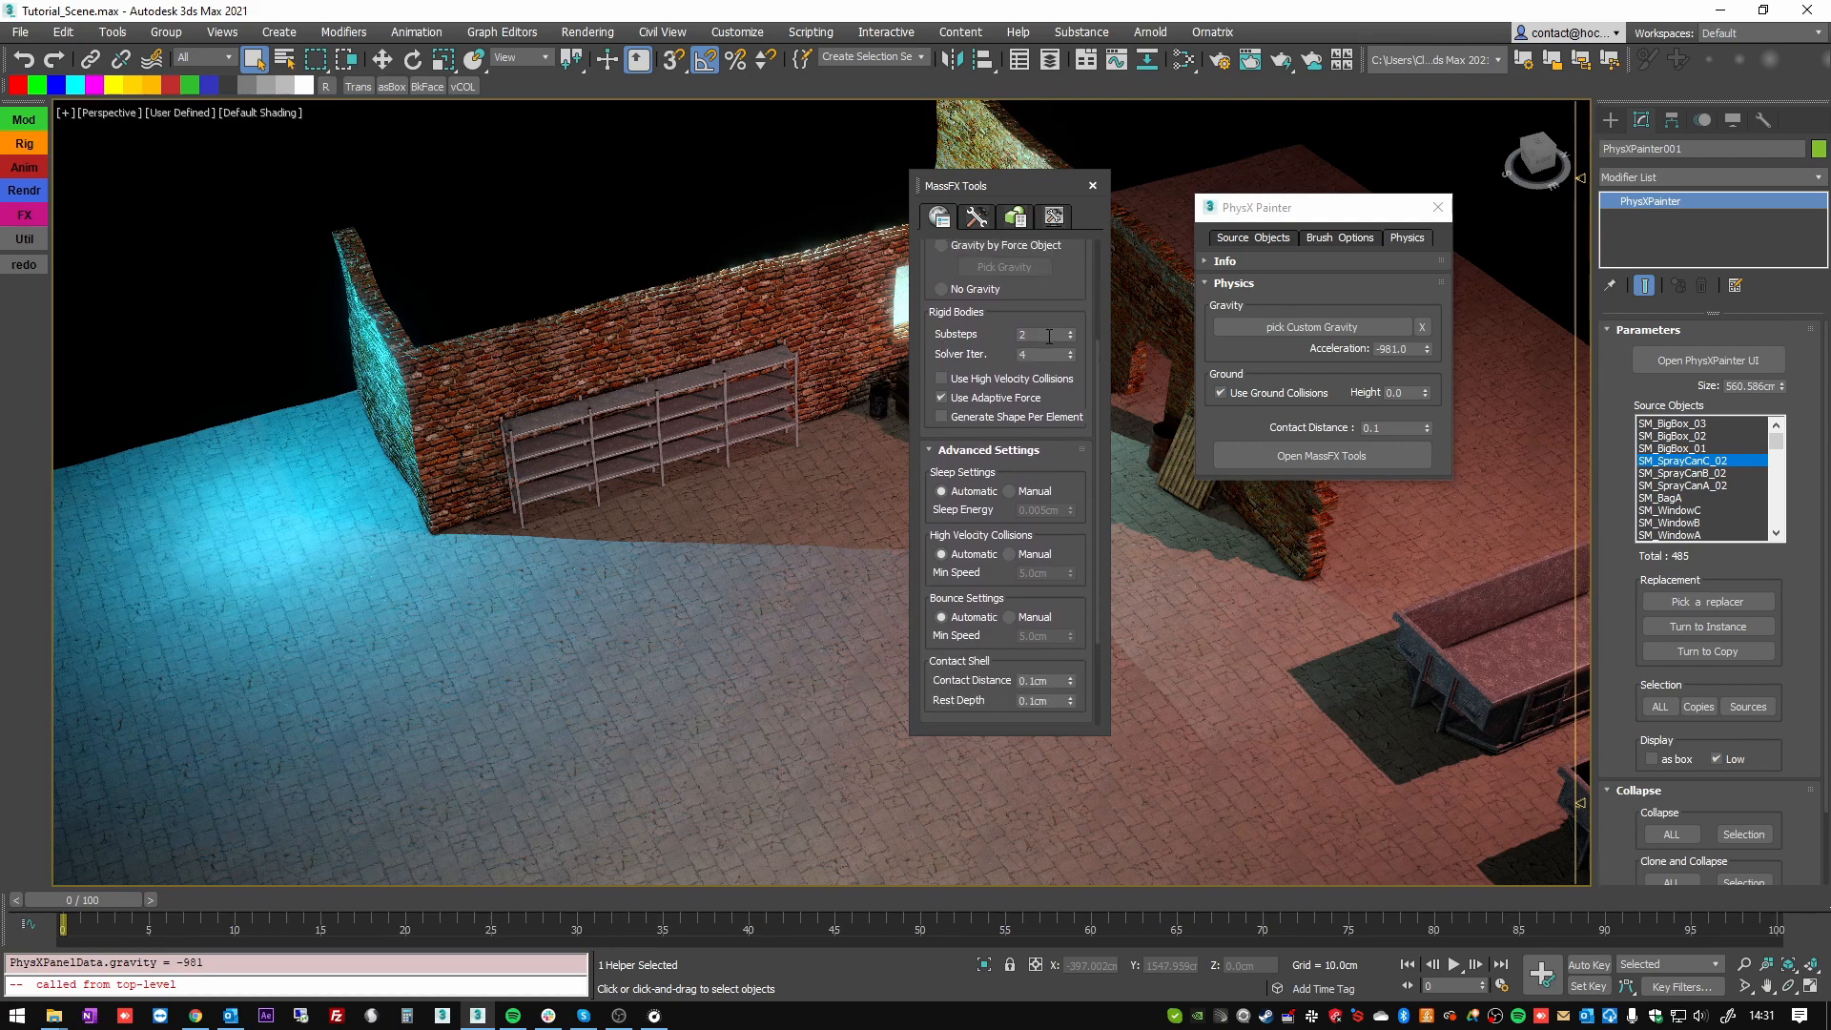
double_click(1049, 335)
click(1030, 353)
double_click(1050, 334)
middle_drag(820, 390, 732, 440)
scroll(735, 444, up, 4)
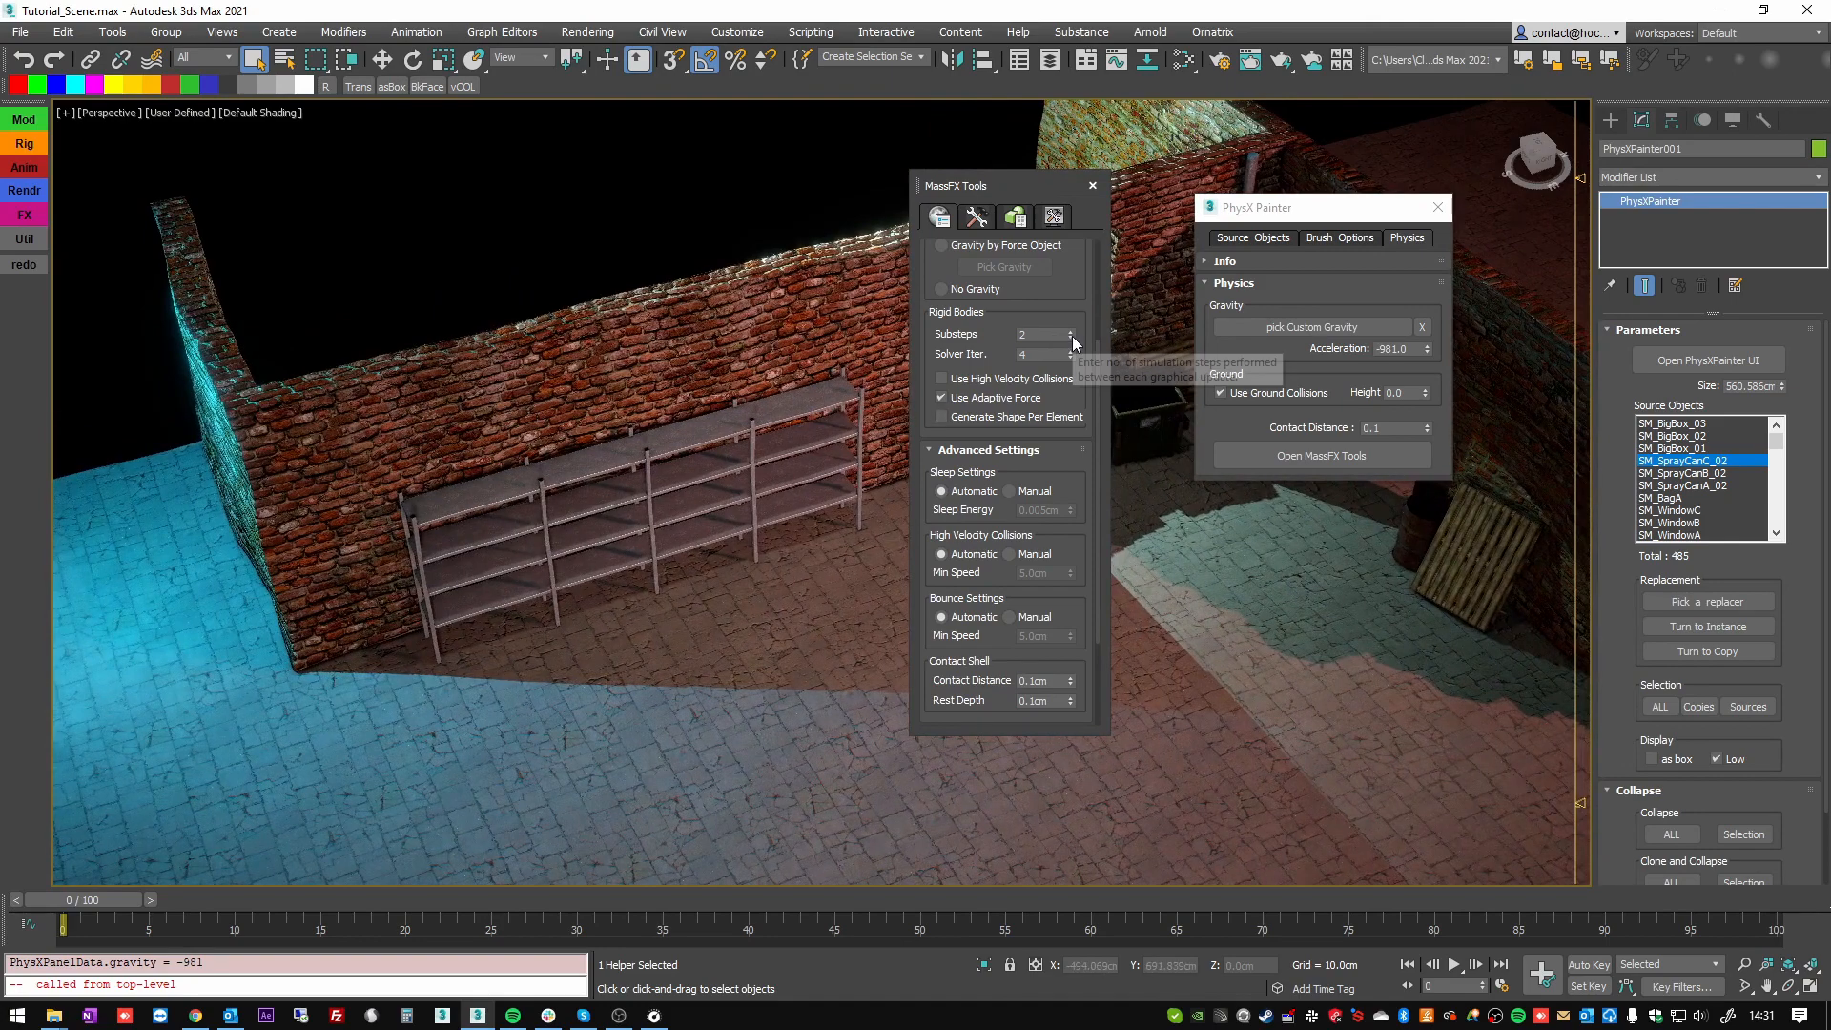
- Remove all entries from the painter's asset list and close MassFX Tools
click(1248, 236)
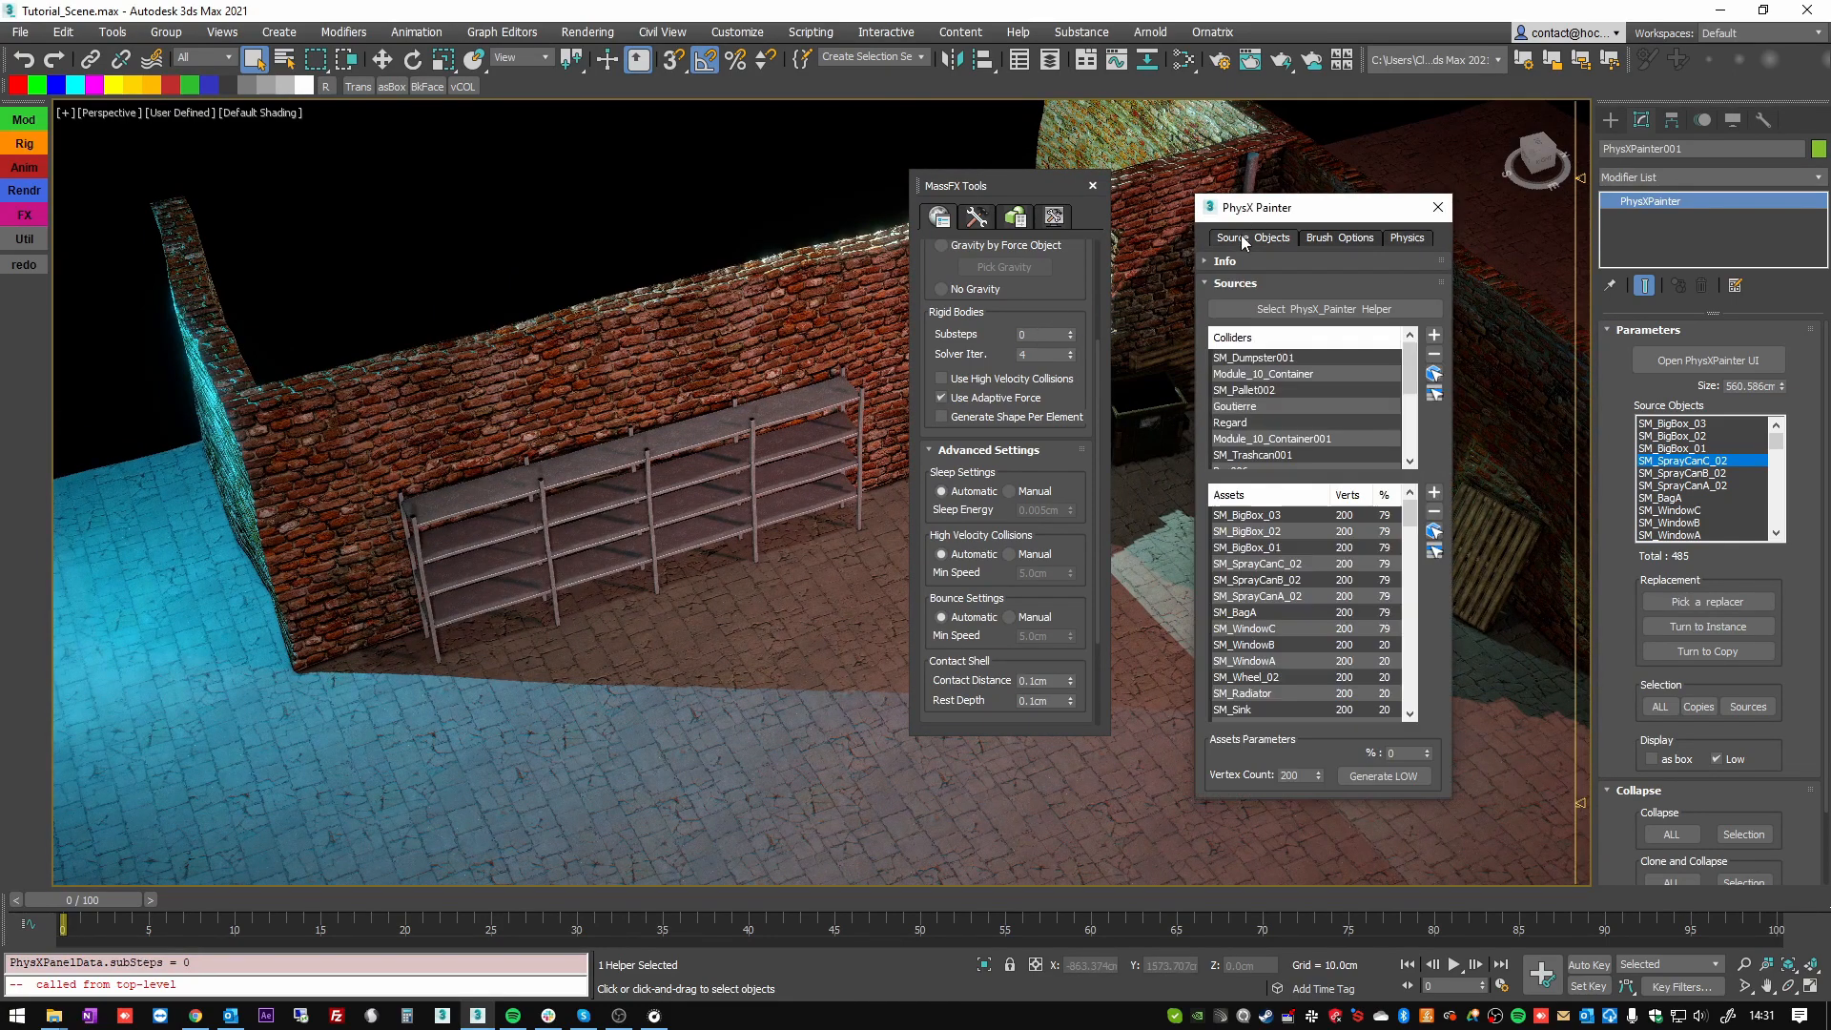
click(1383, 516)
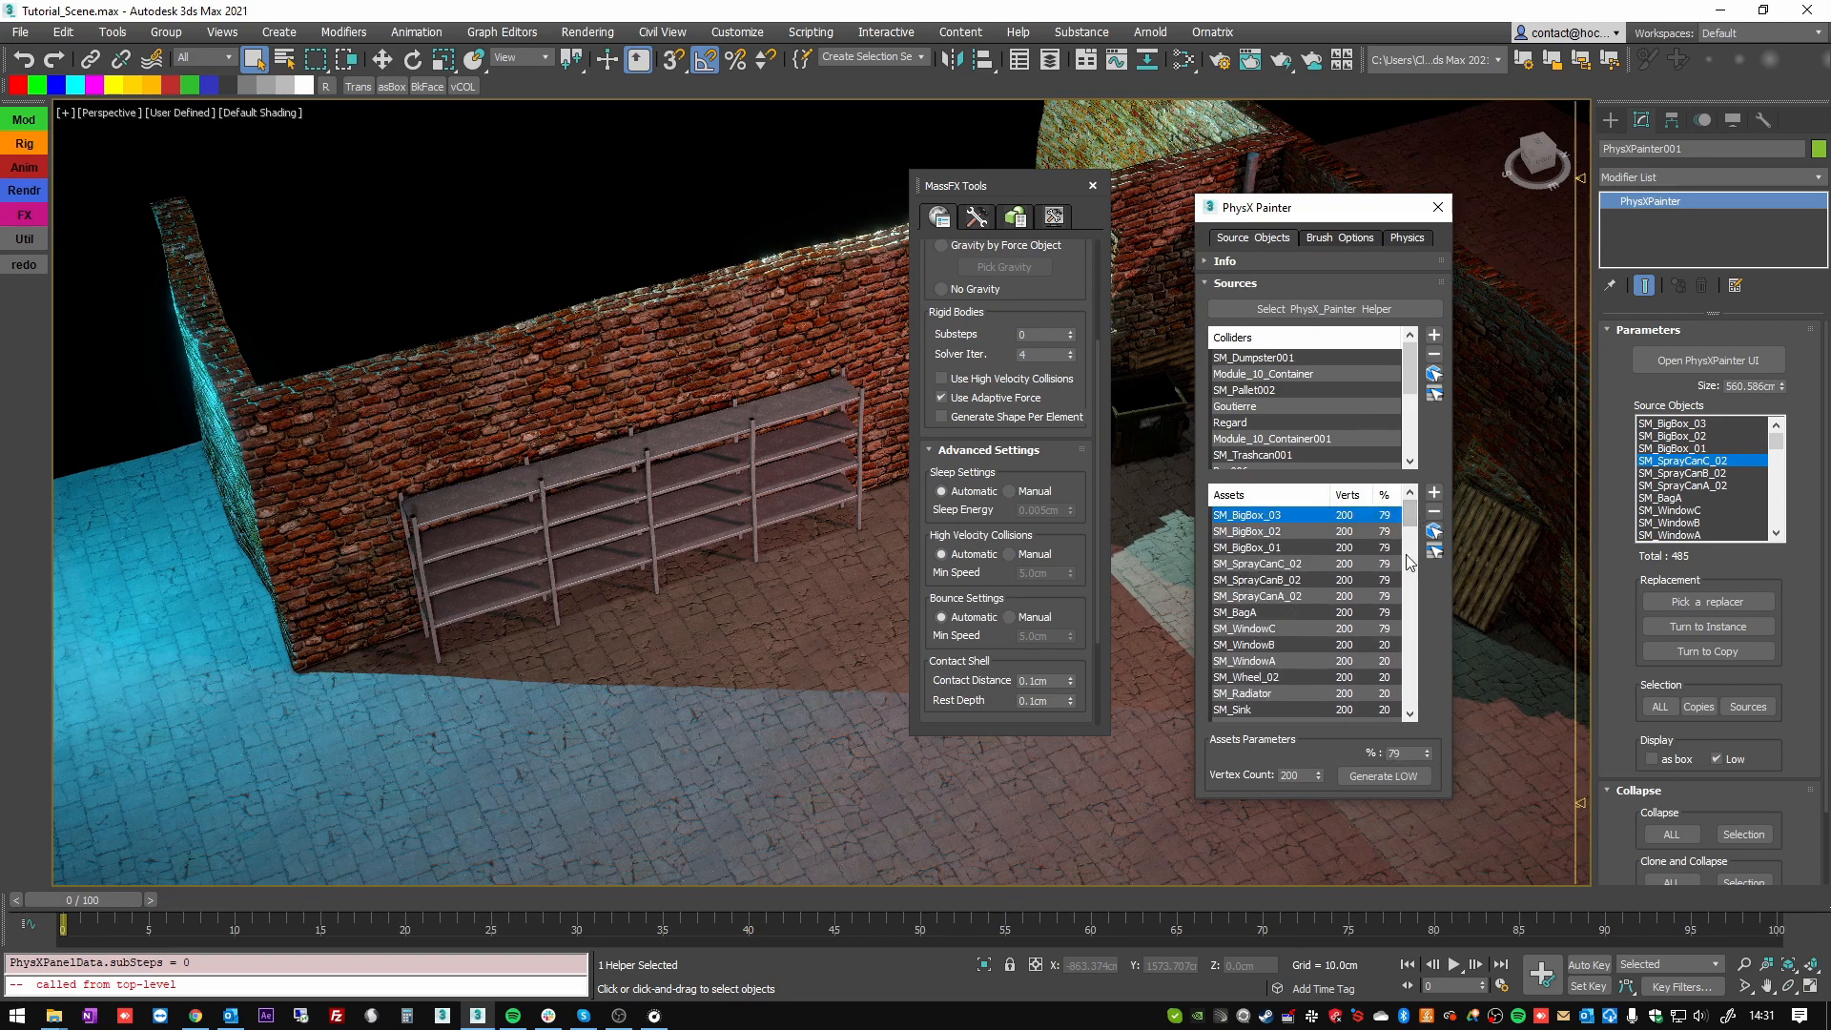
drag(1411, 518, 1413, 708)
shift+click(1370, 711)
click(1439, 513)
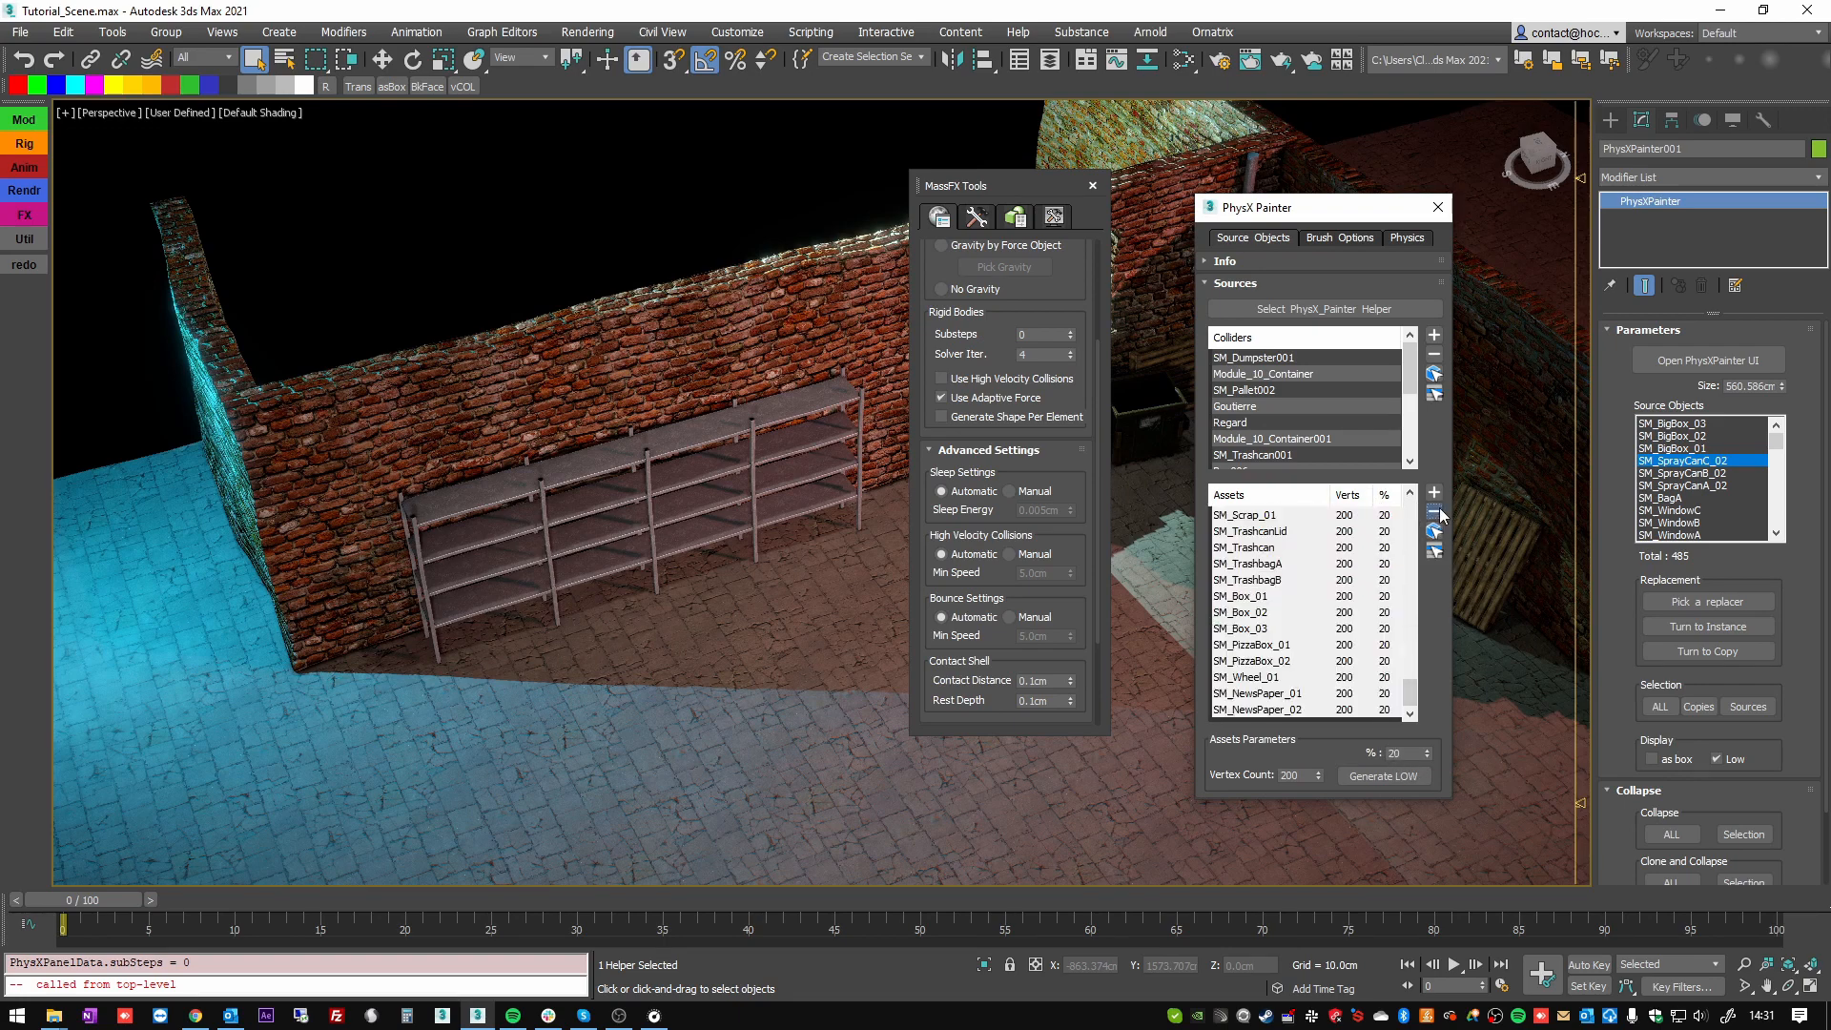
click(1094, 188)
- Select the bottles, tins, soda cans and spray cans laid out on the floor and add them as painter assets
scroll(1057, 589, down, 4)
middle_drag(1057, 589, 798, 405)
scroll(797, 404, down, 4)
middle_drag(954, 505, 1018, 290)
scroll(830, 572, up, 7)
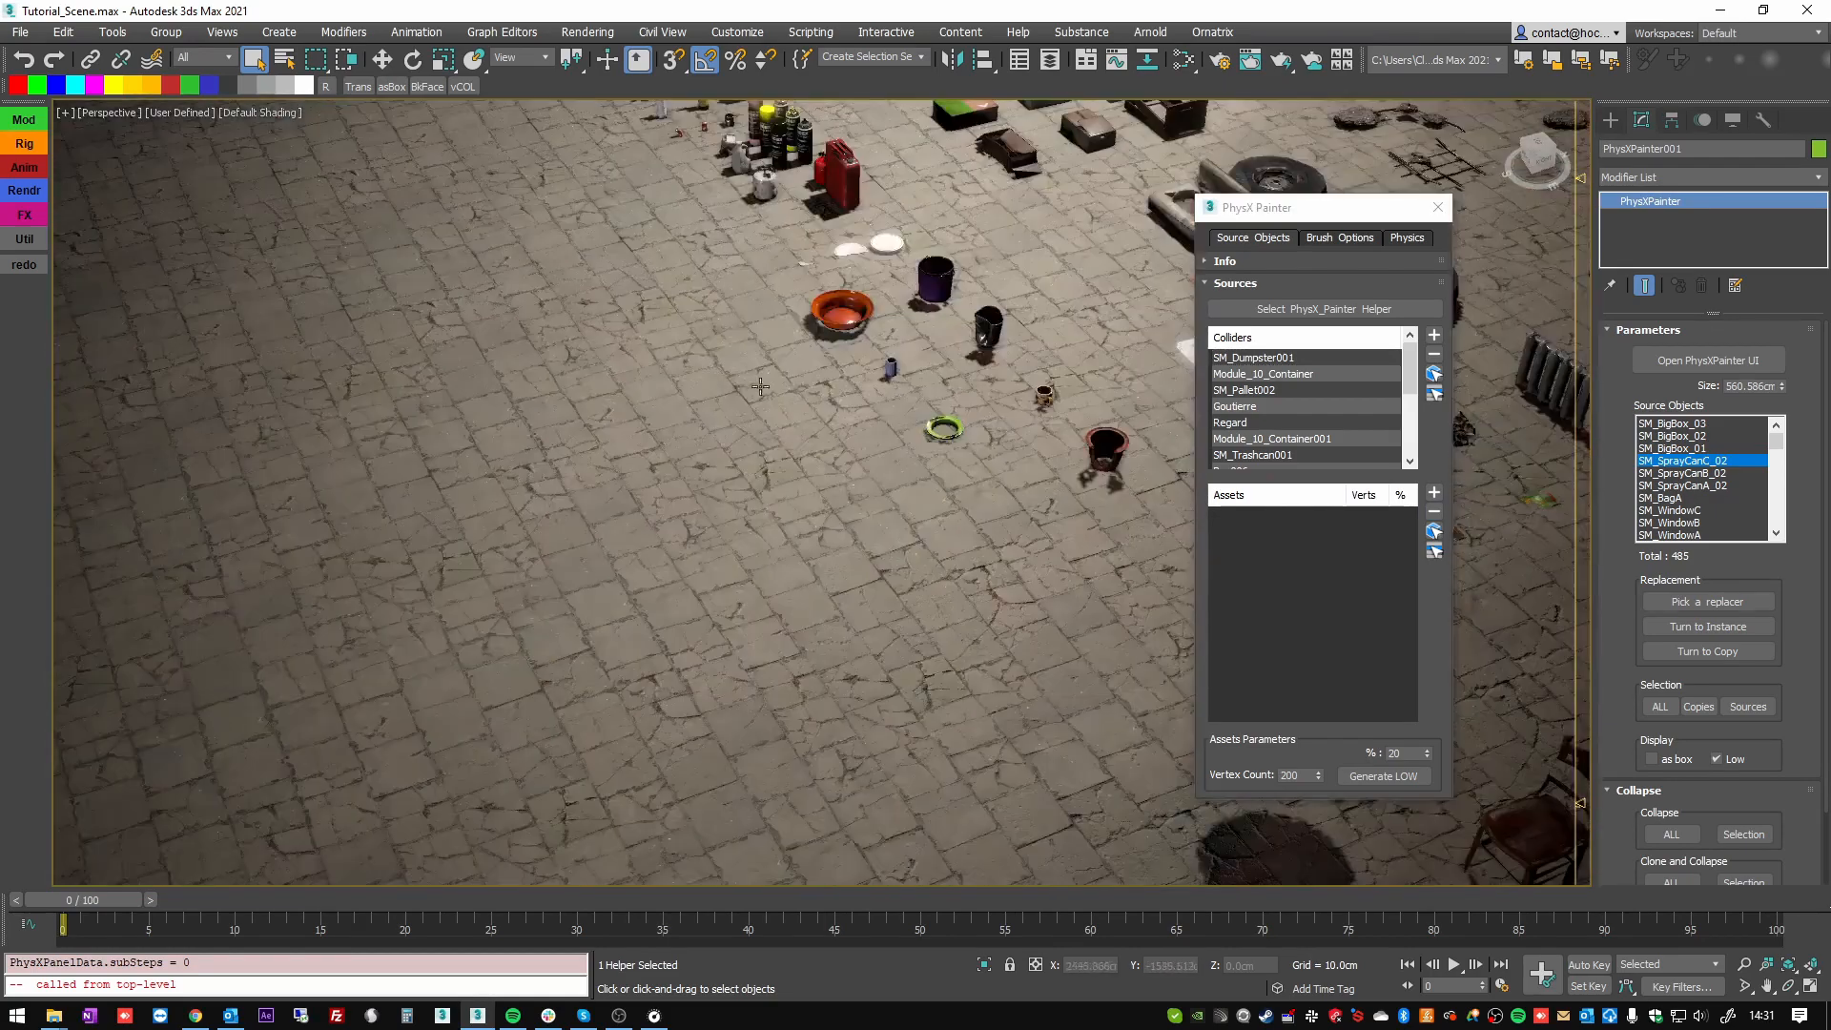
middle_drag(816, 191, 810, 415)
scroll(810, 410, up, 5)
middle_drag(534, 112, 536, 169)
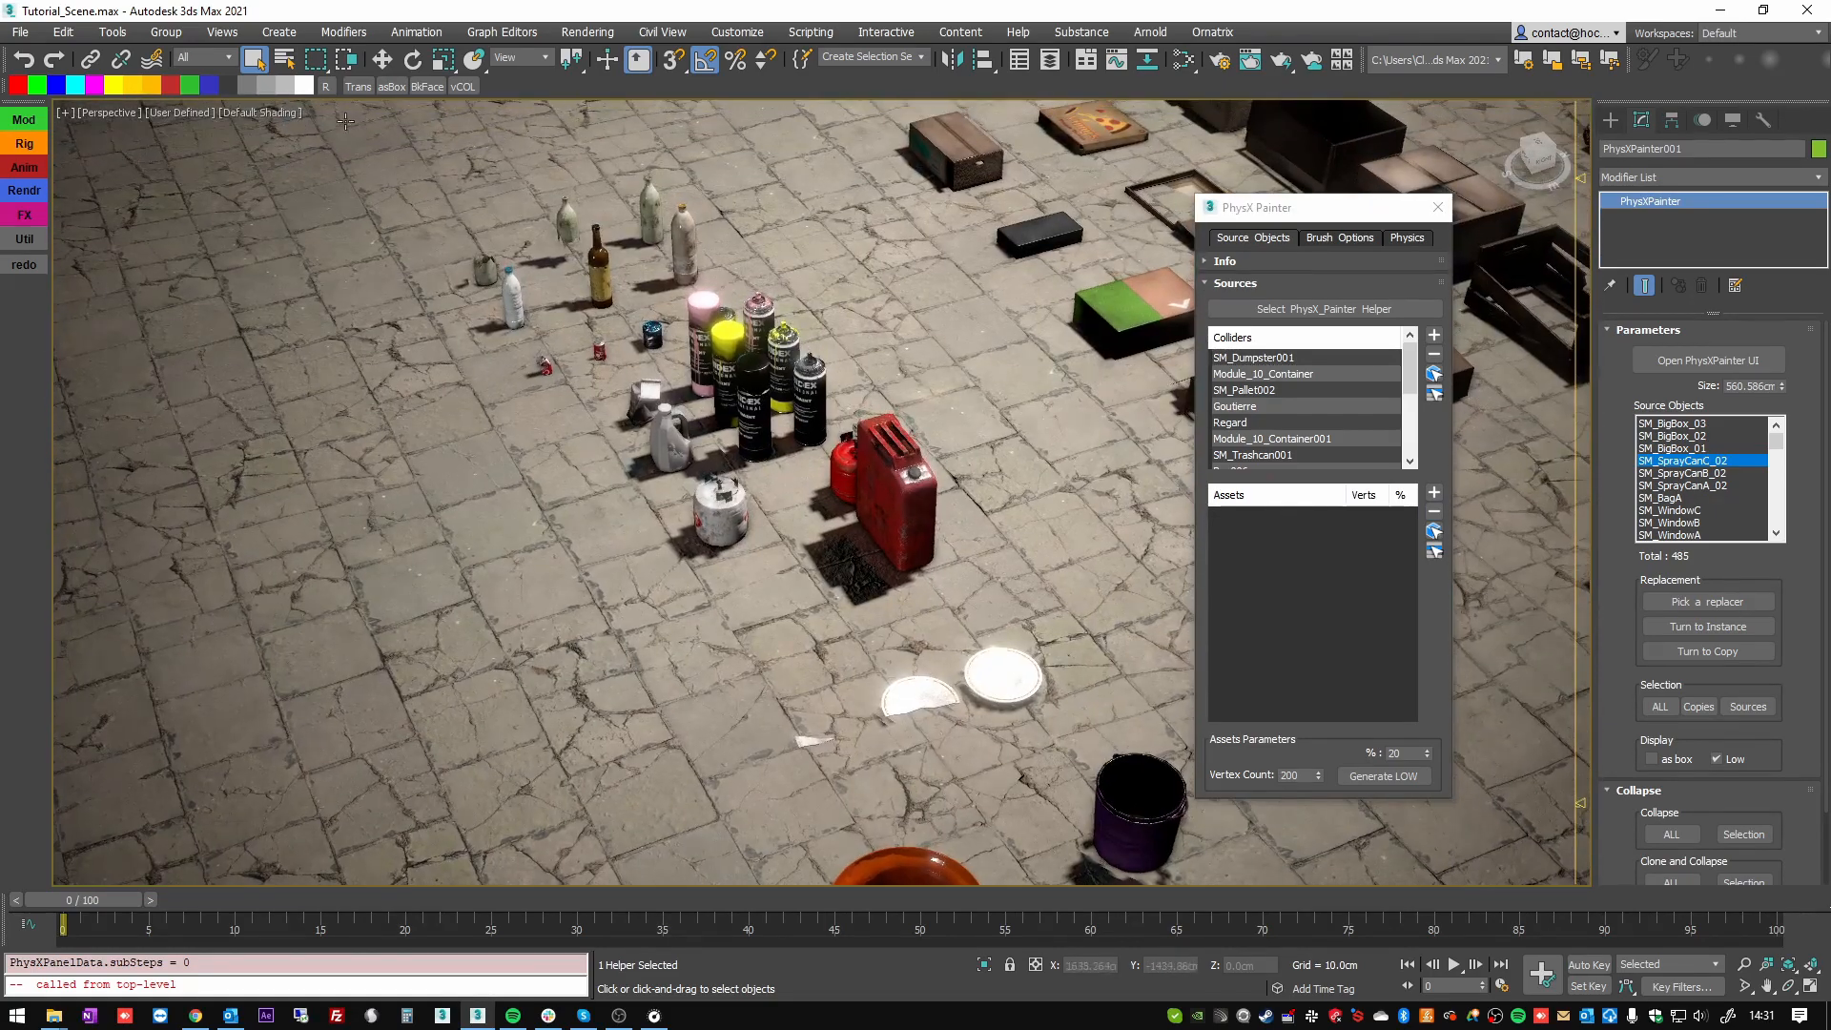
drag(429, 160, 623, 349)
drag(816, 433, 826, 443)
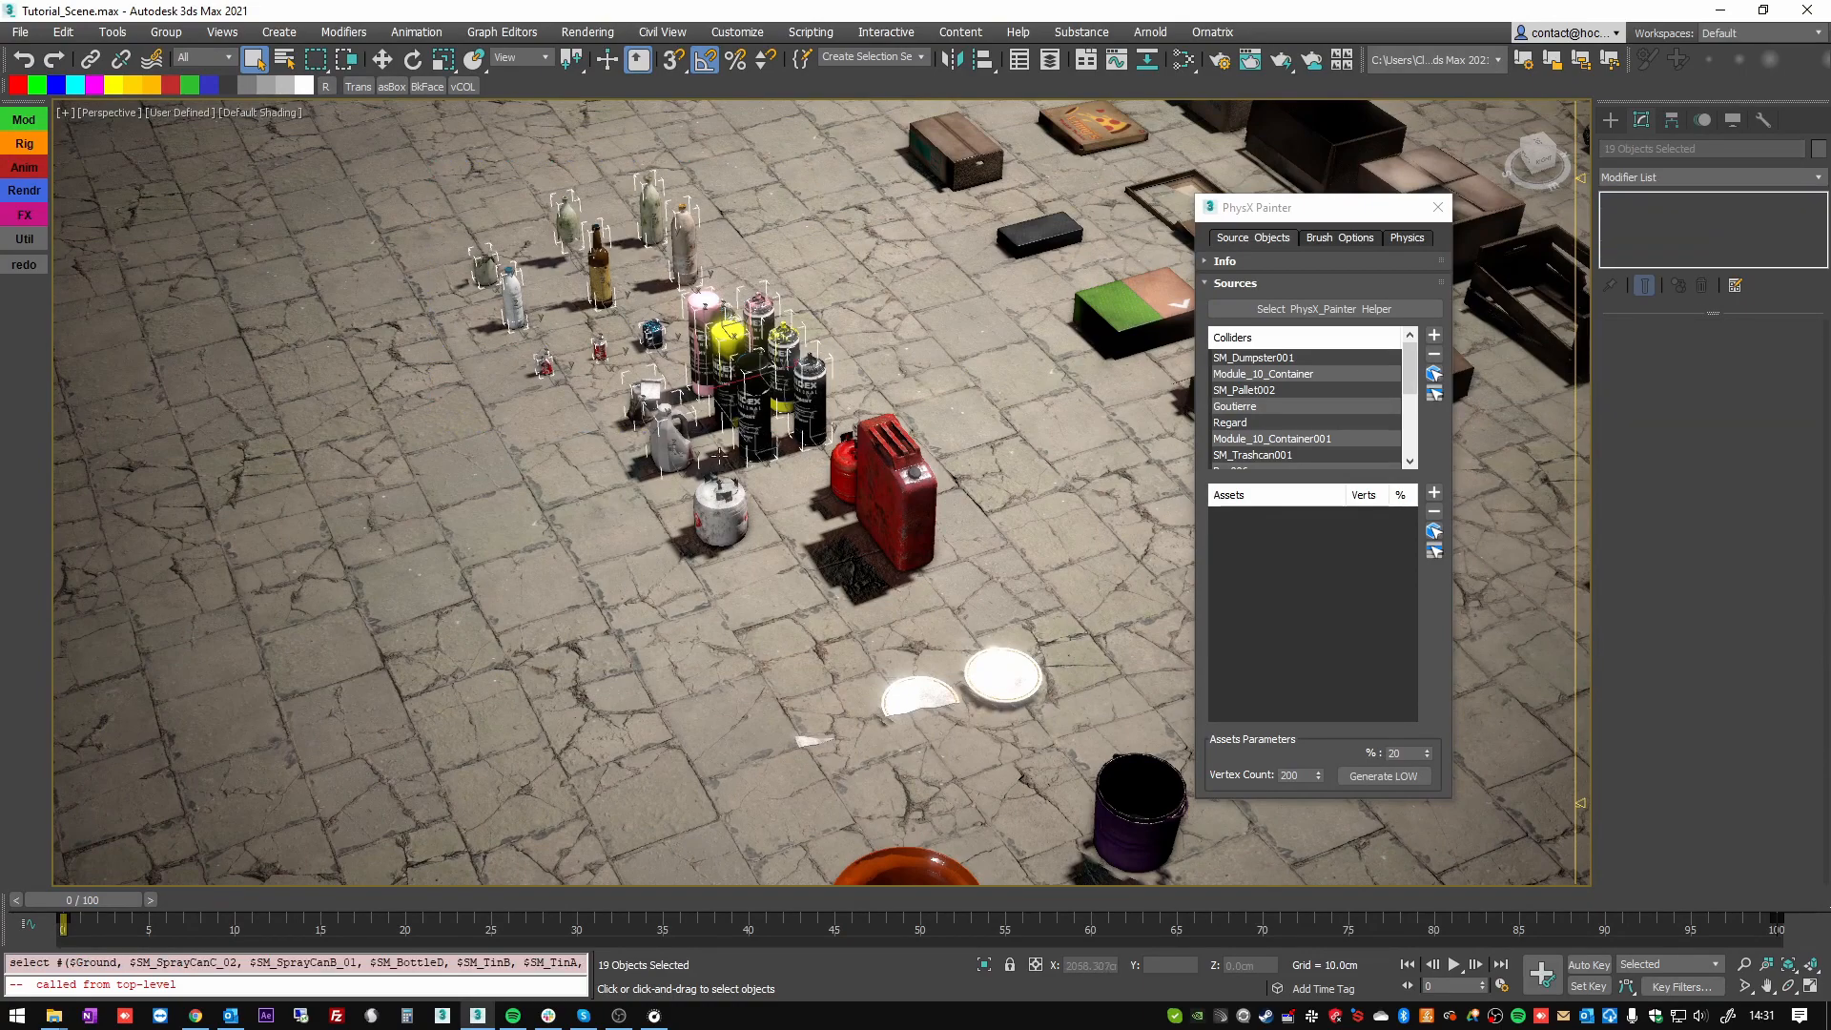
click(1435, 494)
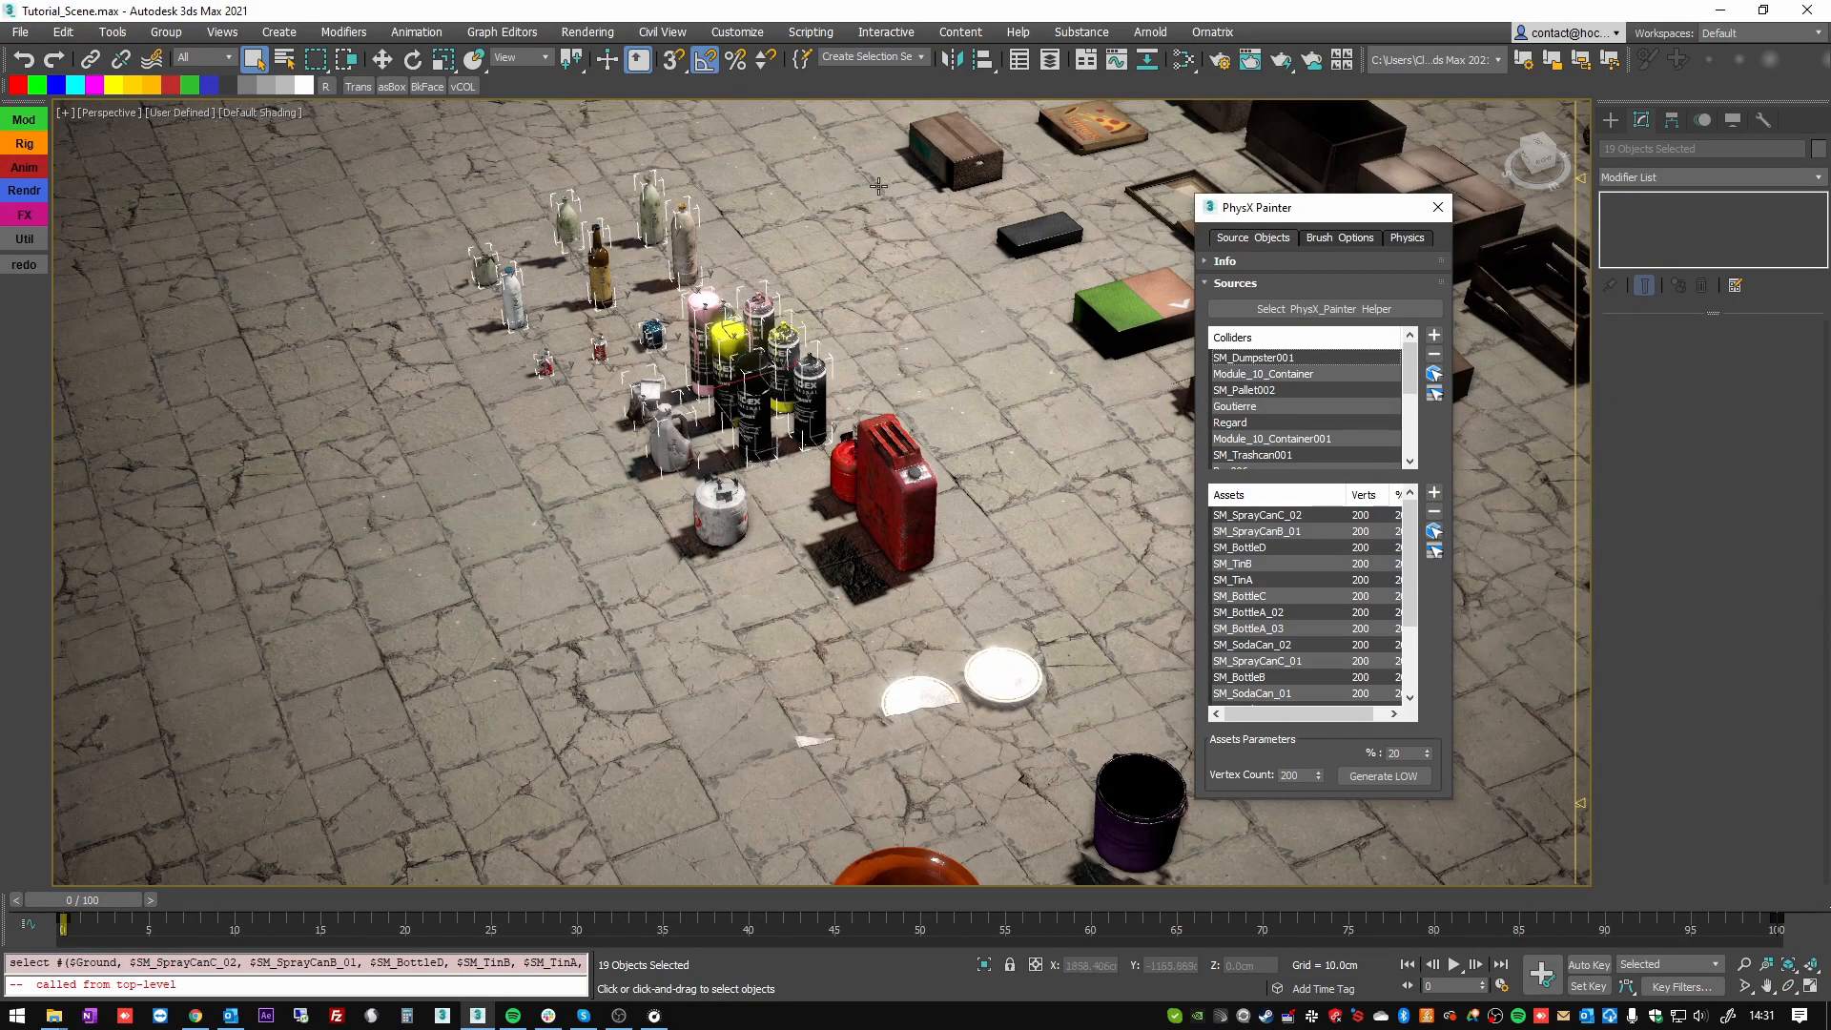
- Return to the metal shelves by the brick wall and reopen MassFX Tools from the painter, clear of the shelves
scroll(833, 351, down, 3)
middle_drag(832, 351, 761, 601)
scroll(833, 561, down, 5)
scroll(864, 339, up, 5)
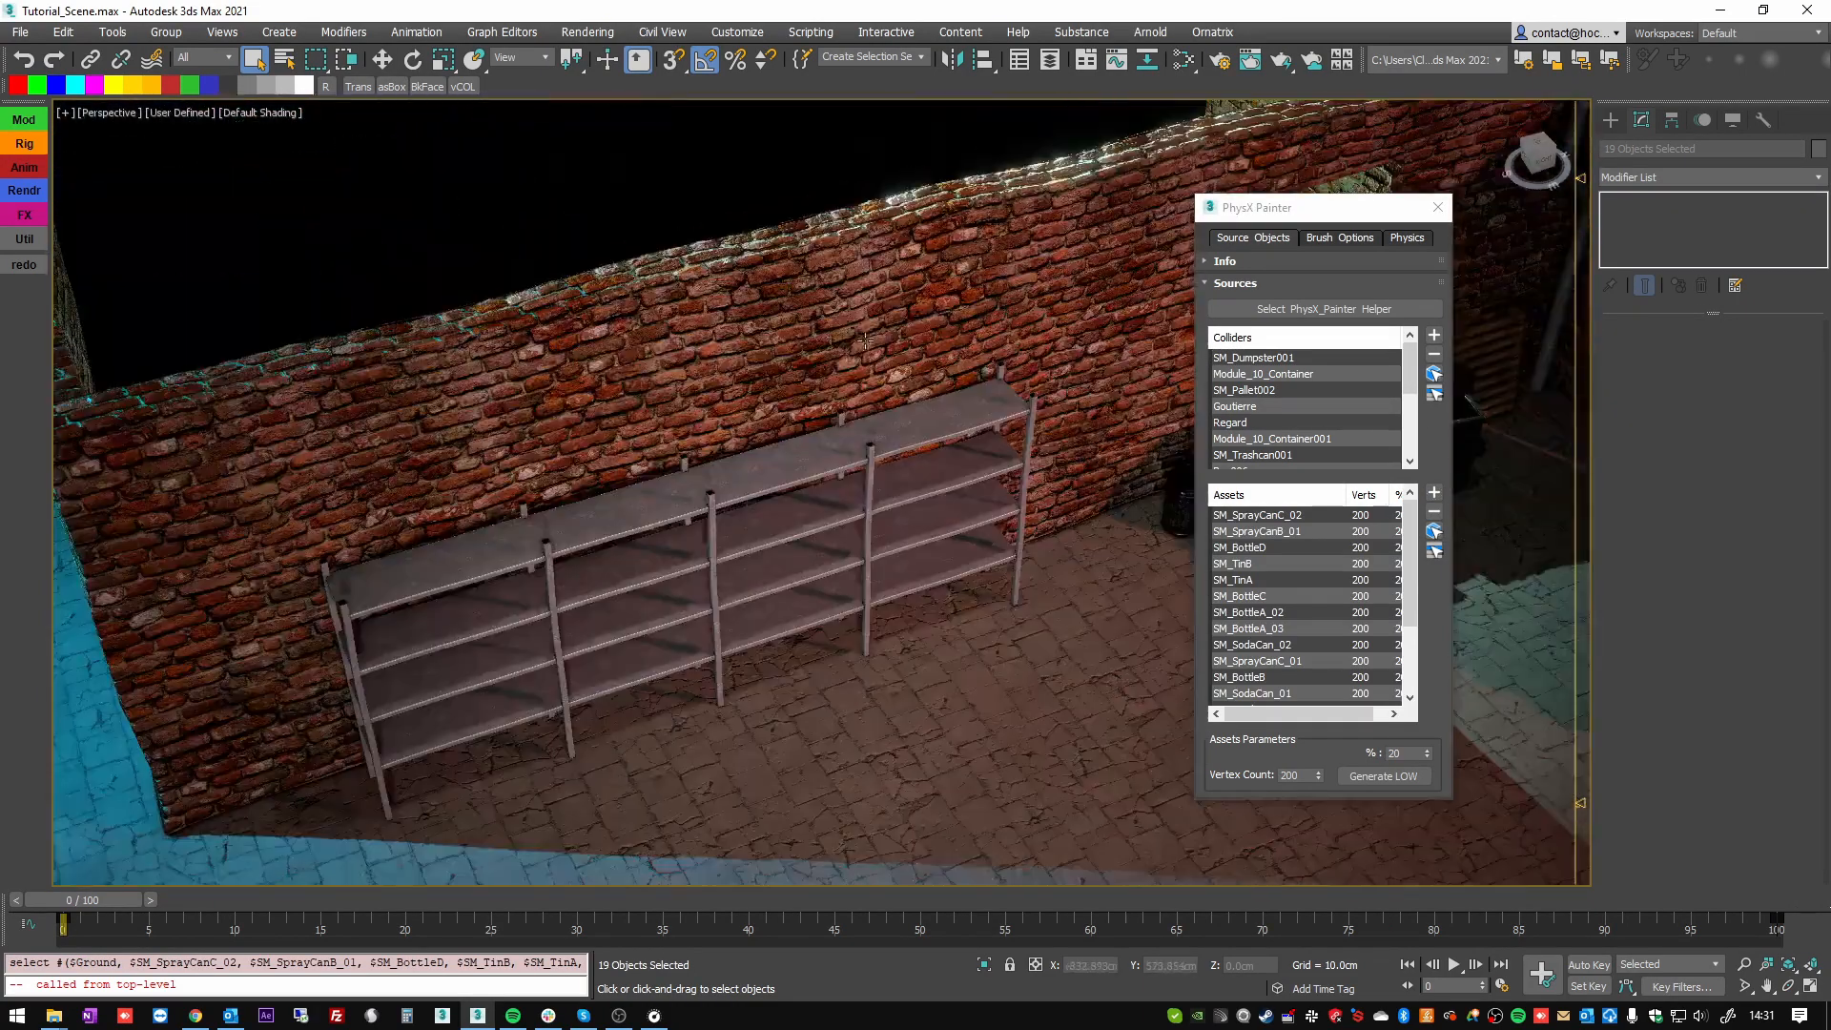
middle_drag(753, 510, 878, 362)
click(1408, 238)
click(1317, 454)
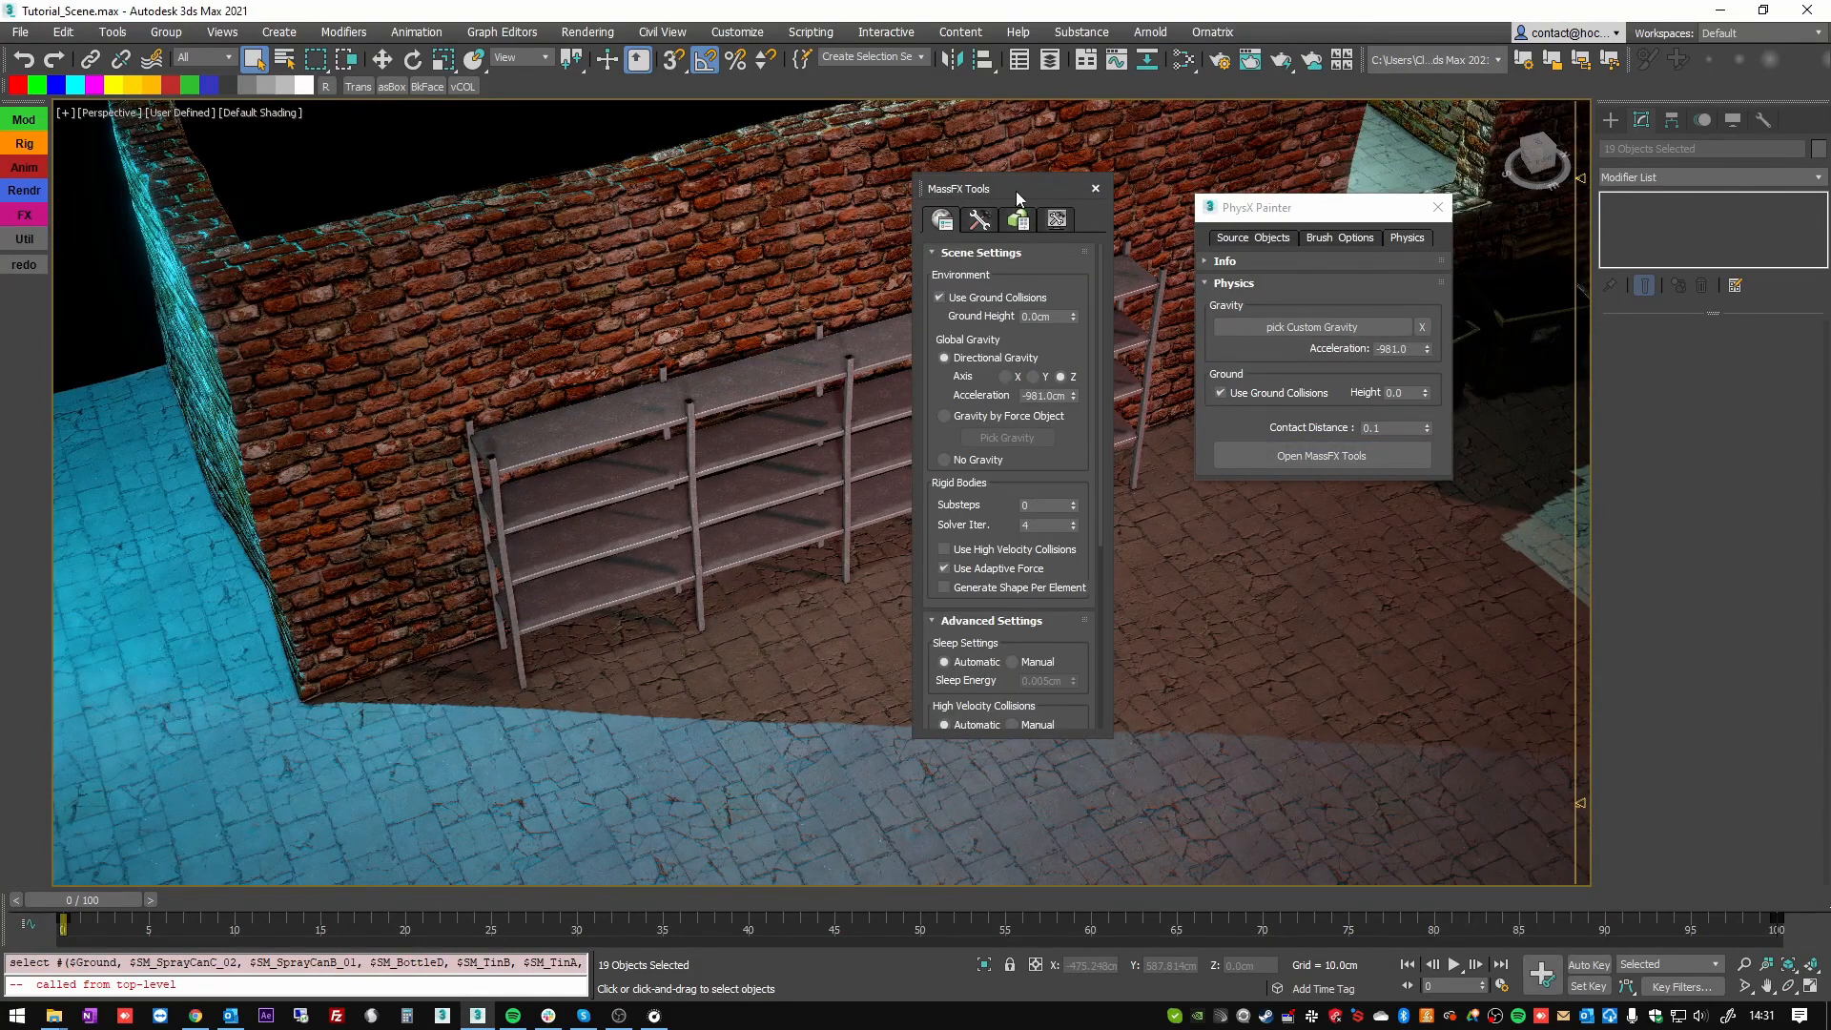
drag(1016, 190, 206, 149)
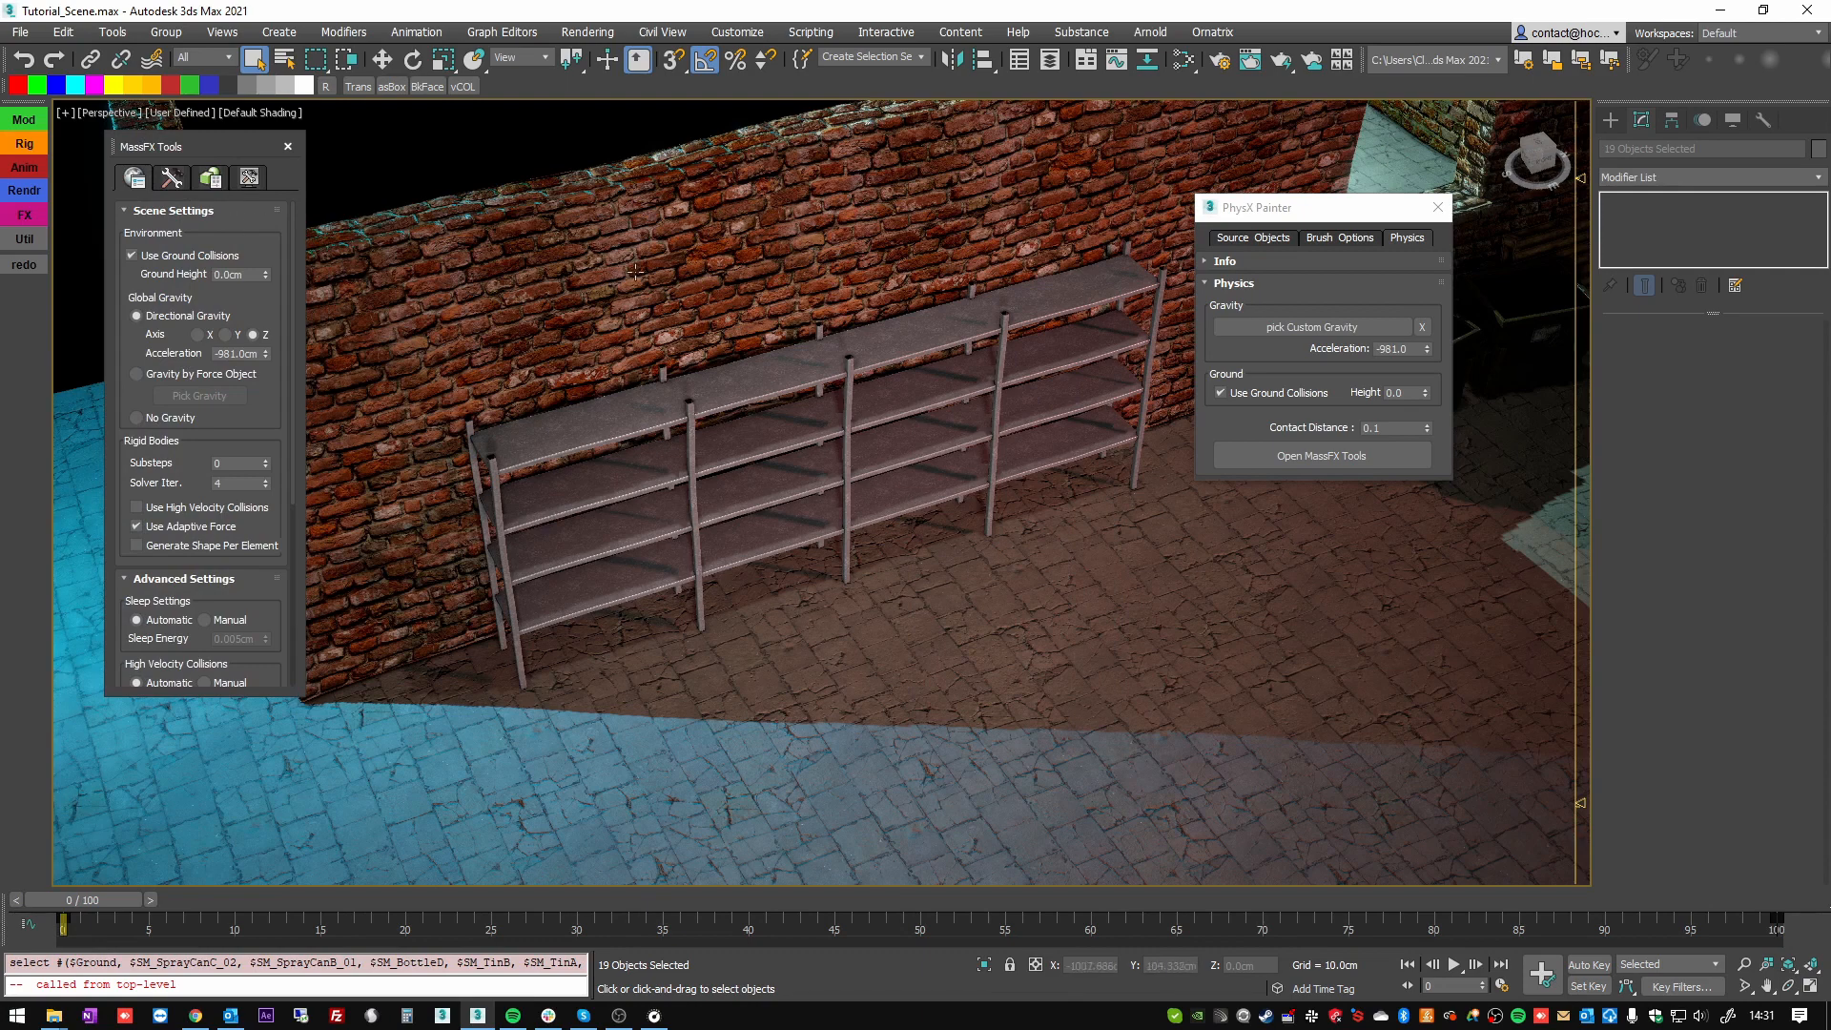
- Set the painter's brush distance to 1.0, rotation range to 0.0, minimum and maximum scale to 0.5, and force to 0.0
alt+middle_drag(758, 424, 735, 462)
scroll(627, 481, up, 5)
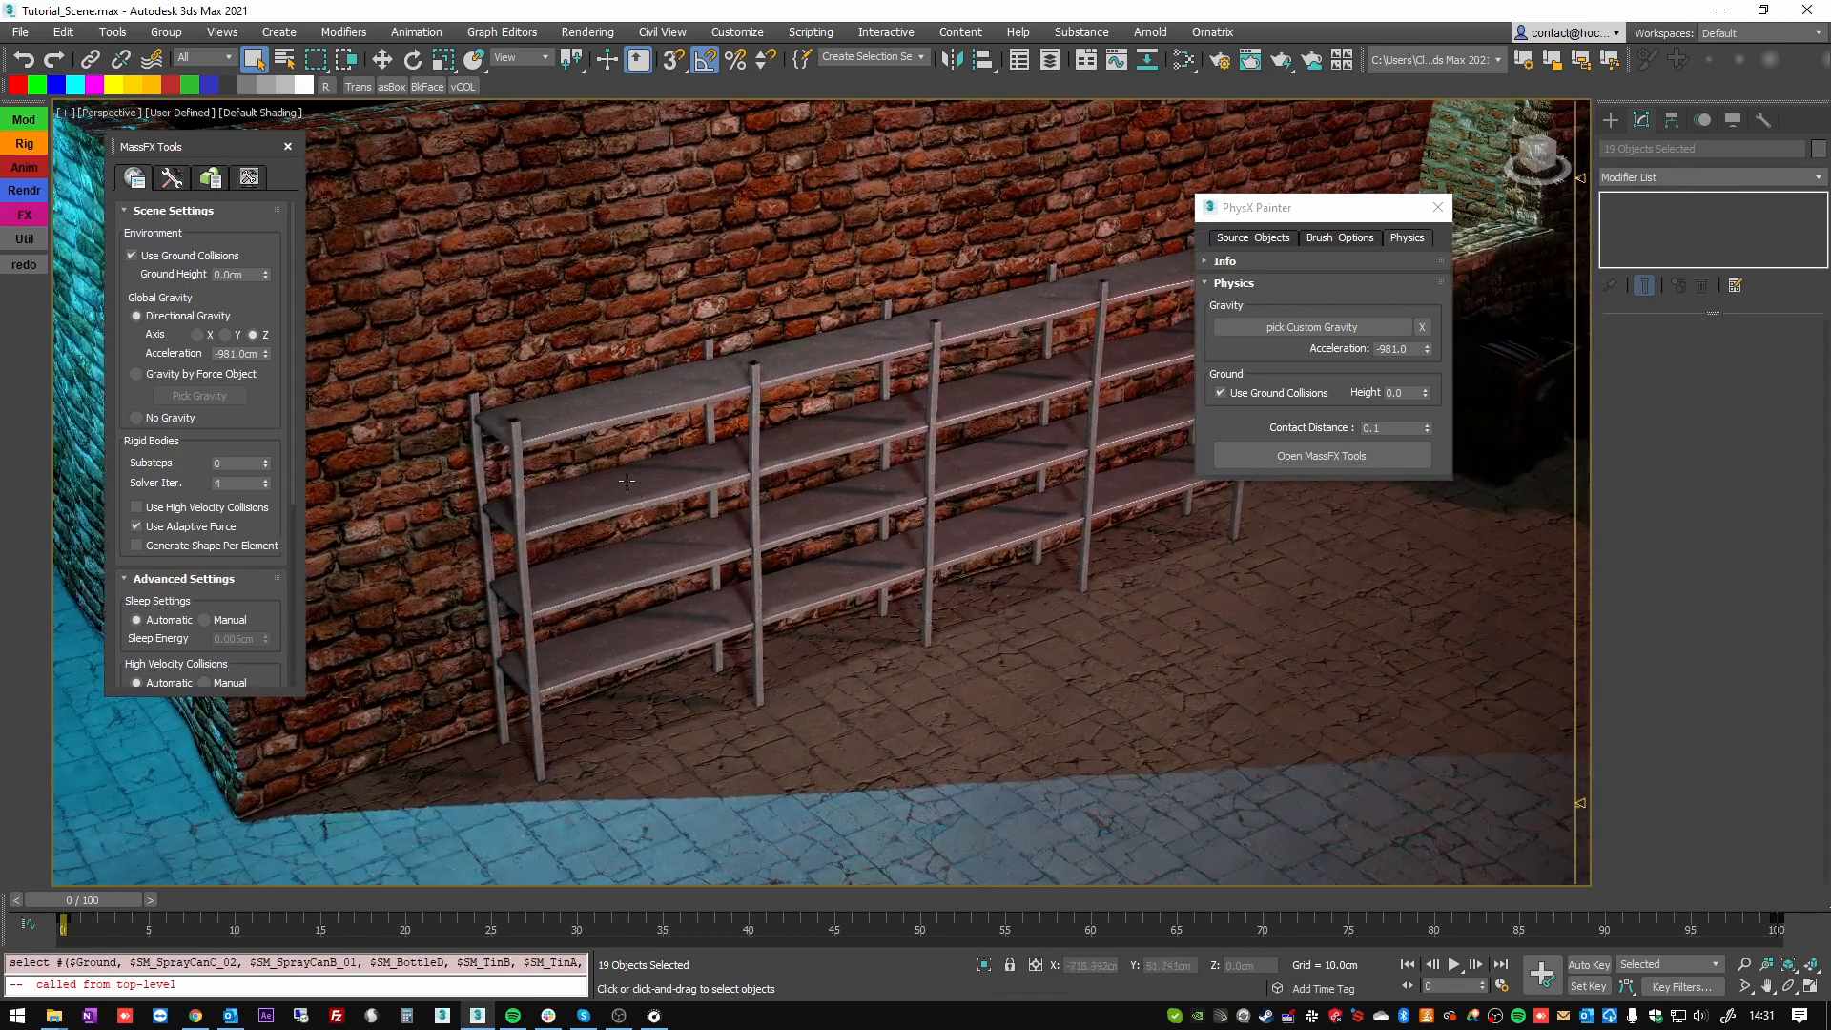
click(1343, 239)
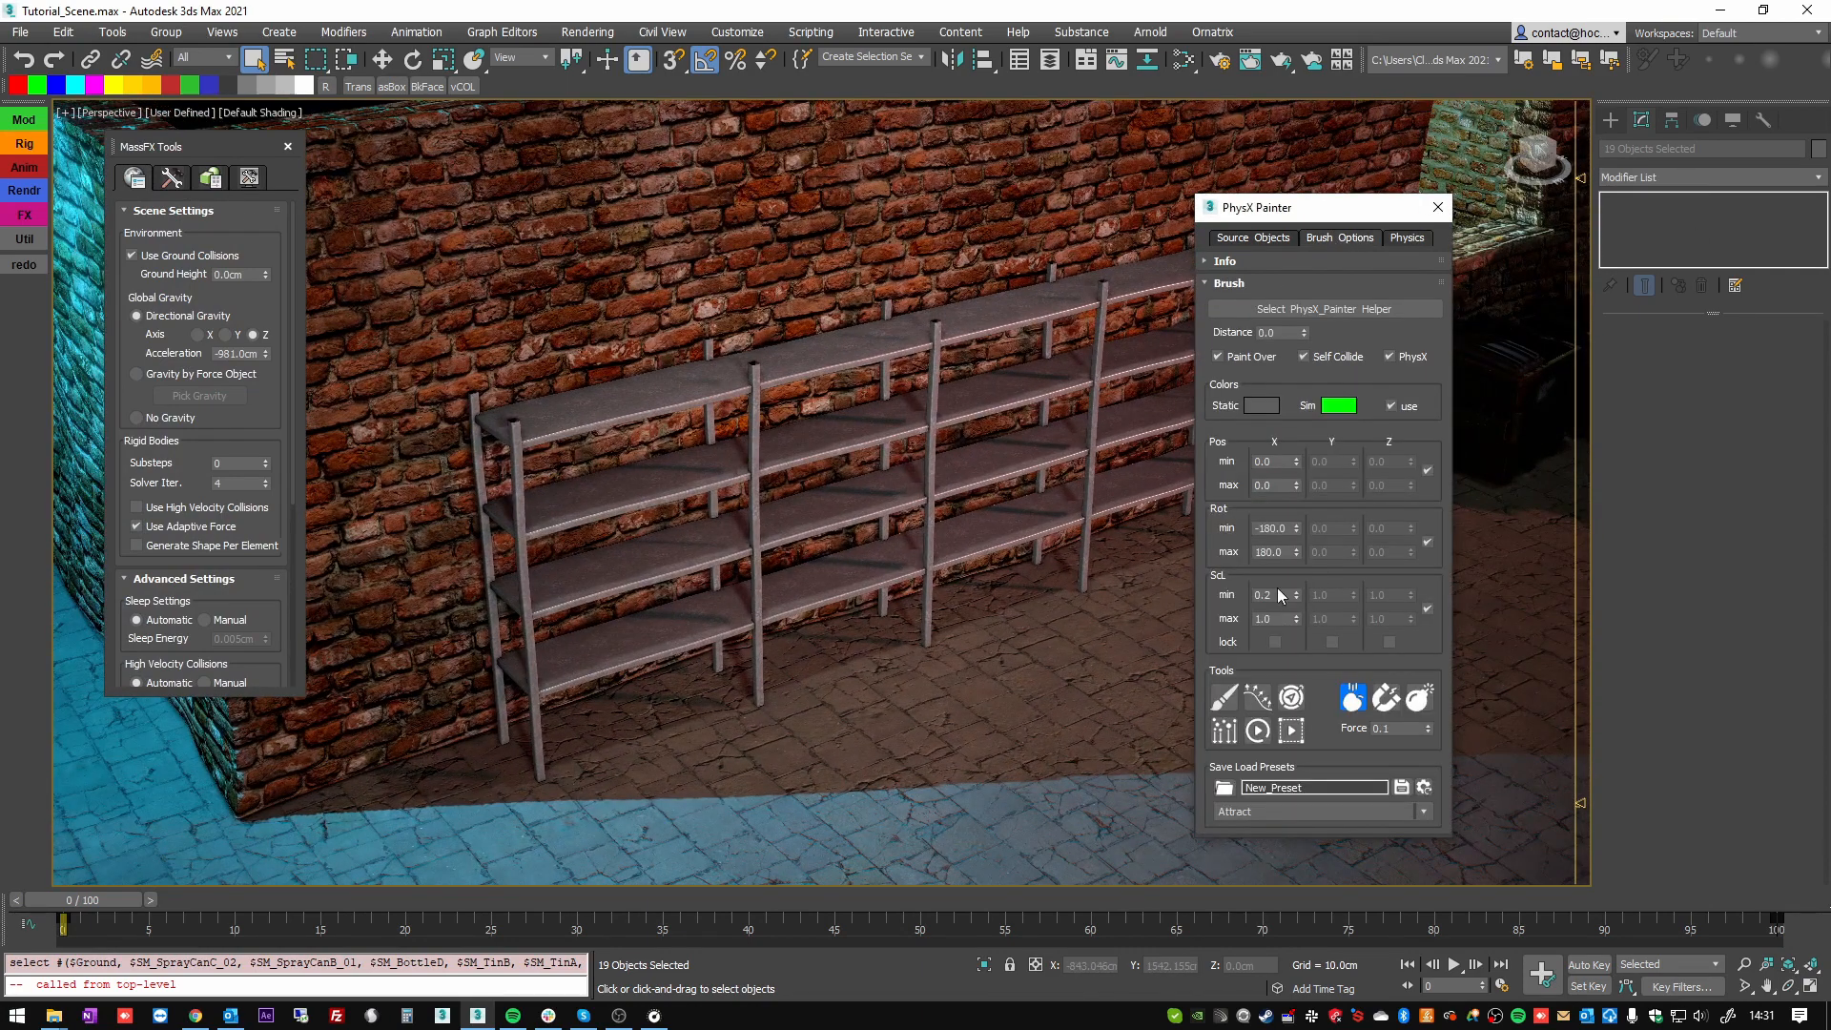
drag(1283, 595, 1222, 593)
key(Tab)
text(.5)
drag(1291, 329, 1250, 307)
- Paint bottles and cans with physics along the full length of the second shelf from the top
click(1224, 698)
alt+middle_drag(689, 477, 461, 543)
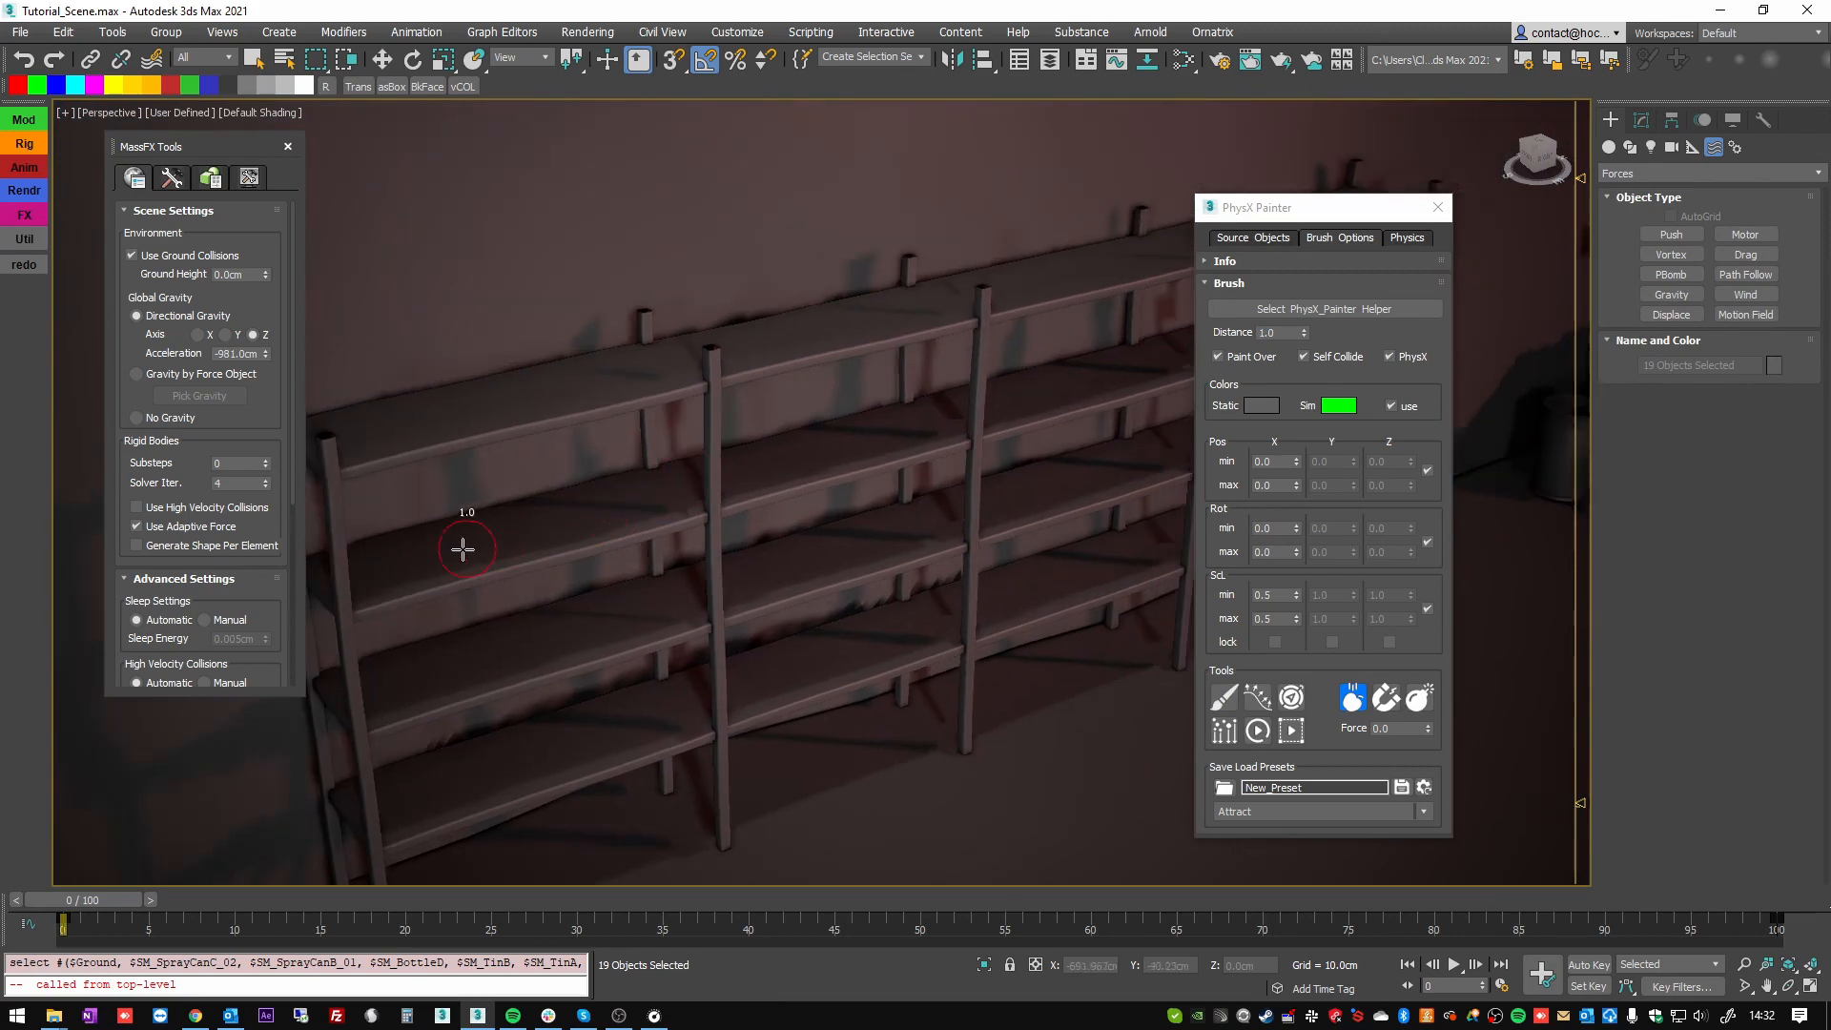
mouse_move(462, 543)
mouse_down()
mouse_move(687, 491)
mouse_move(381, 577)
mouse_move(668, 477)
mouse_move(1159, 349)
mouse_move(1059, 393)
mouse_move(1097, 367)
mouse_move(754, 458)
mouse_move(740, 486)
mouse_up()
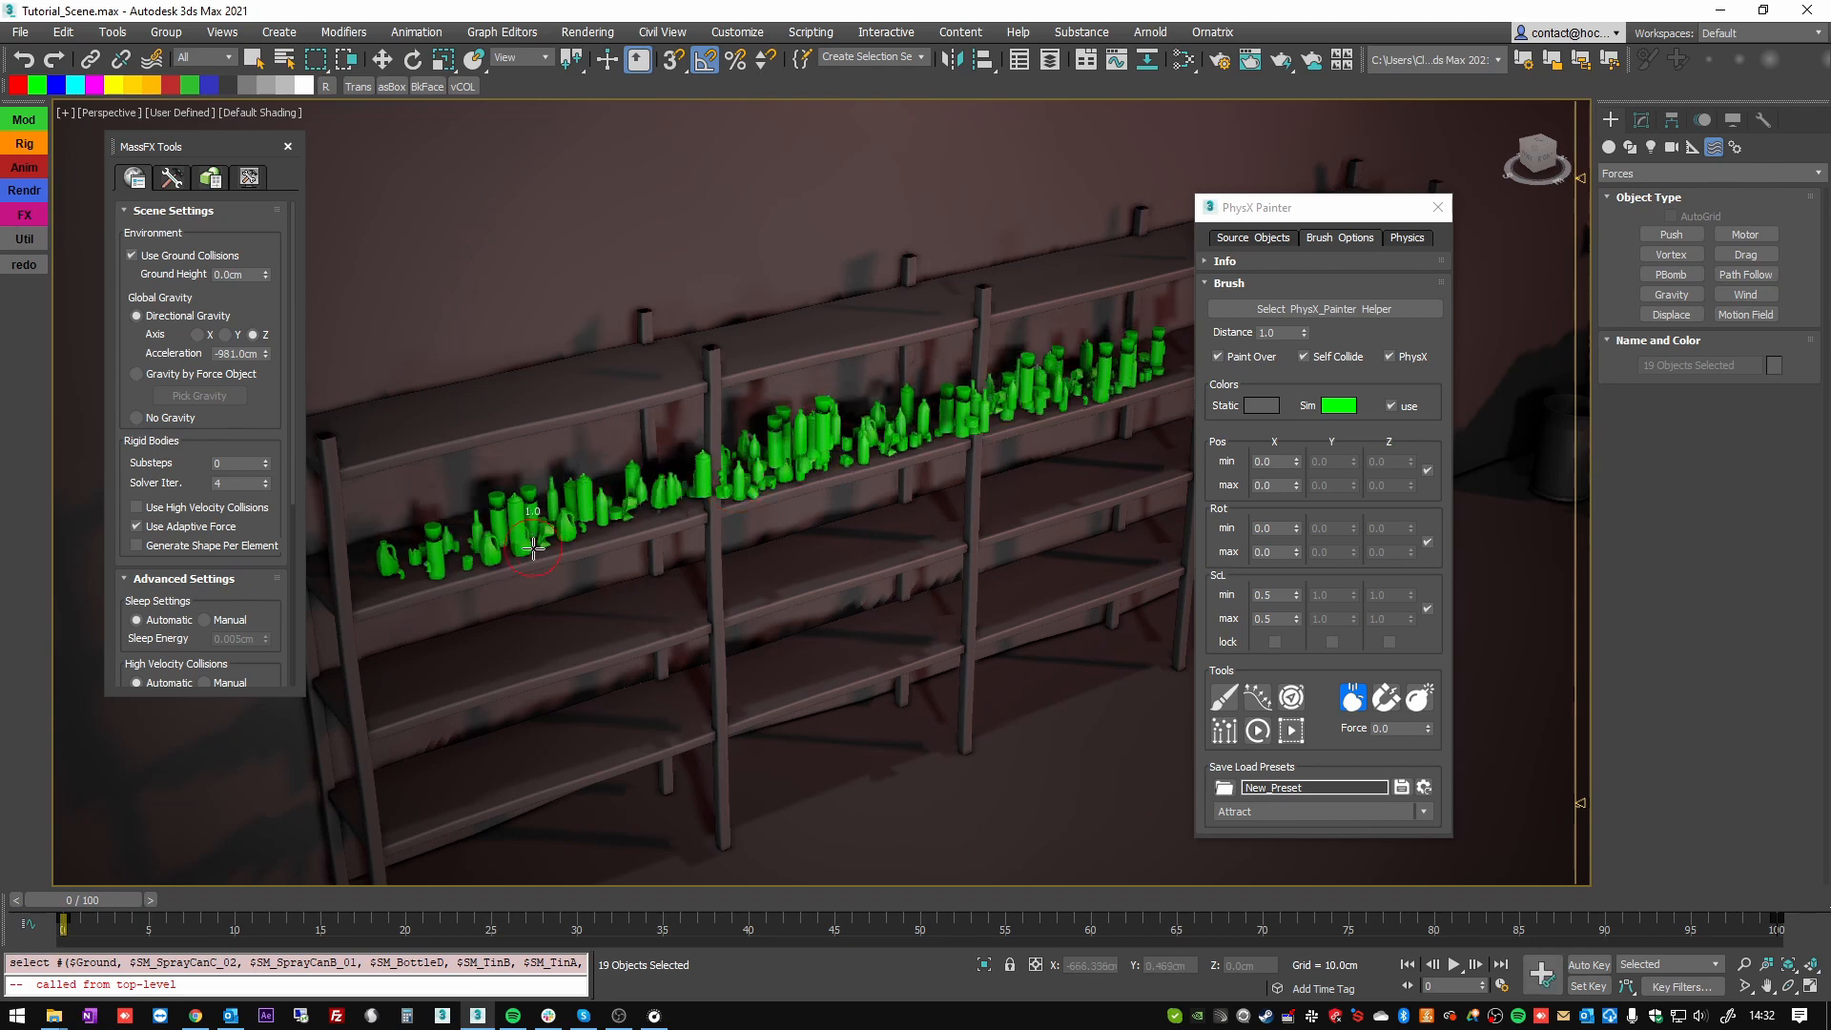
alt+middle_drag(662, 596, 674, 561)
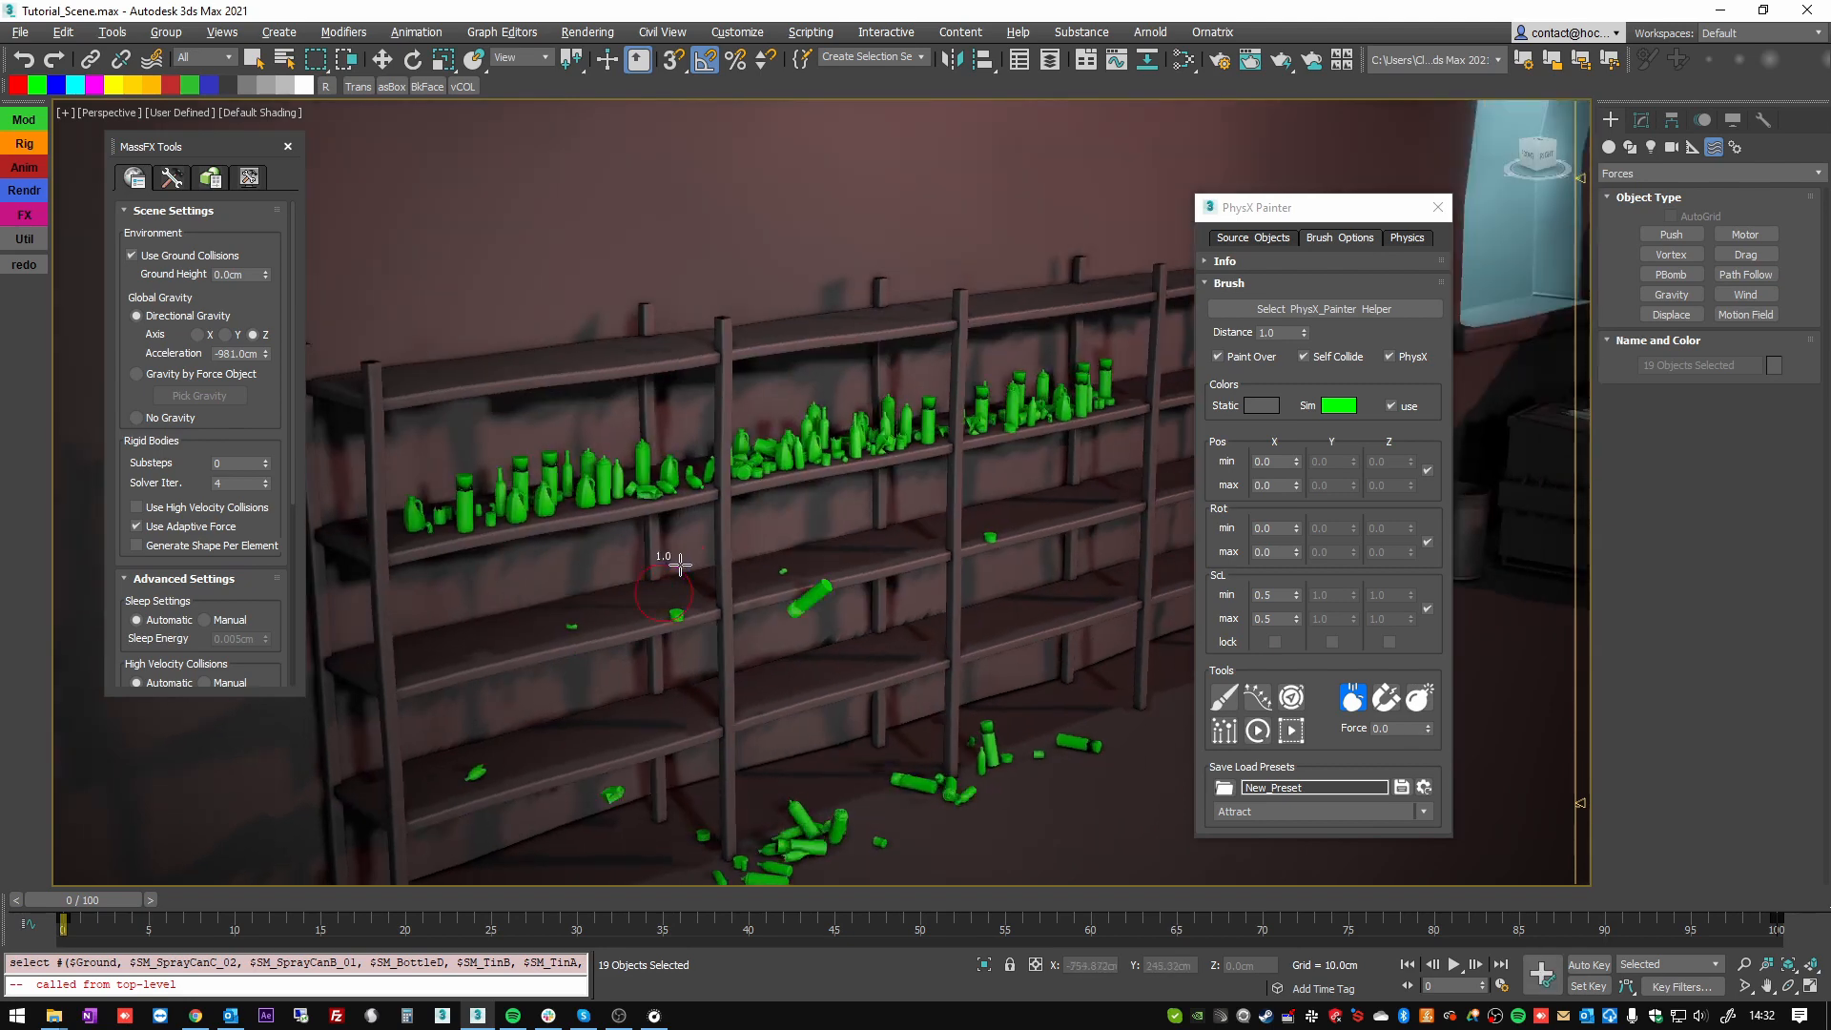
- Paint more bottles and cans across the first two bays of the third shelf from the top, and finish painting
mouse_move(544, 618)
mouse_down()
mouse_move(511, 630)
mouse_move(667, 593)
mouse_move(532, 641)
mouse_up()
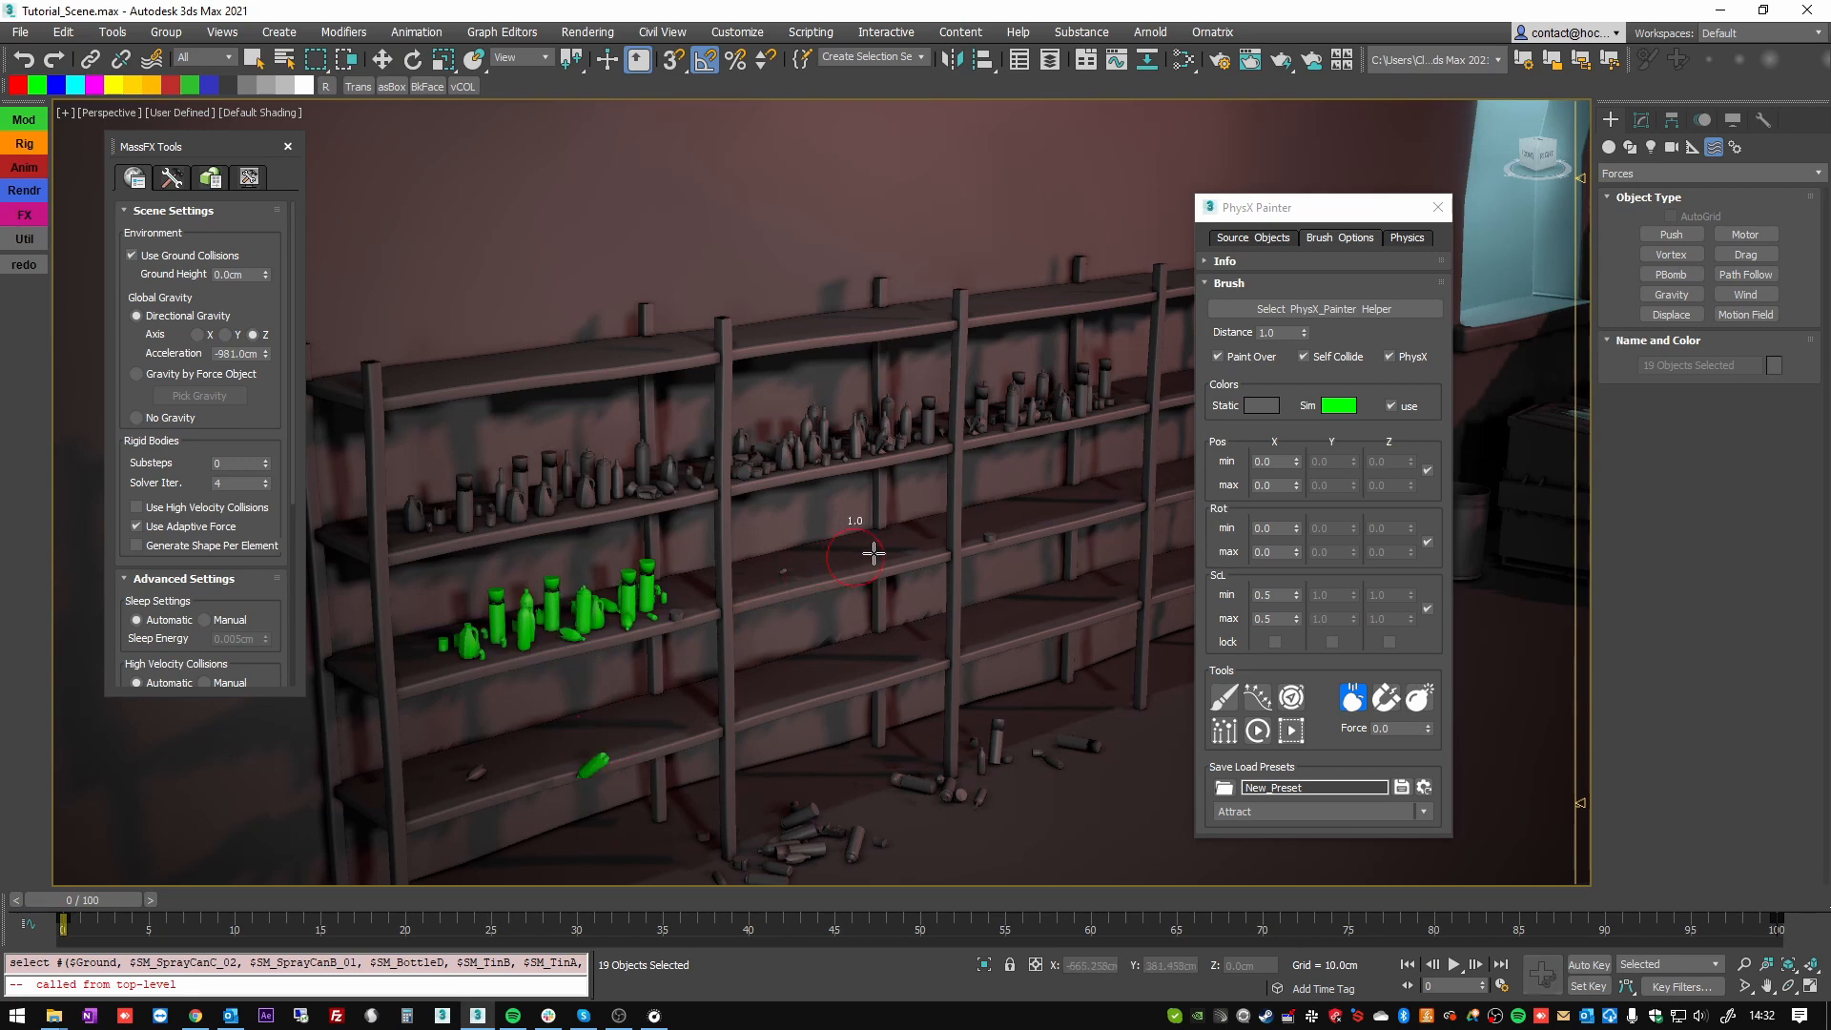
mouse_move(874, 554)
mouse_down()
mouse_move(903, 531)
mouse_move(740, 558)
mouse_move(885, 558)
mouse_move(779, 525)
mouse_move(874, 553)
mouse_up()
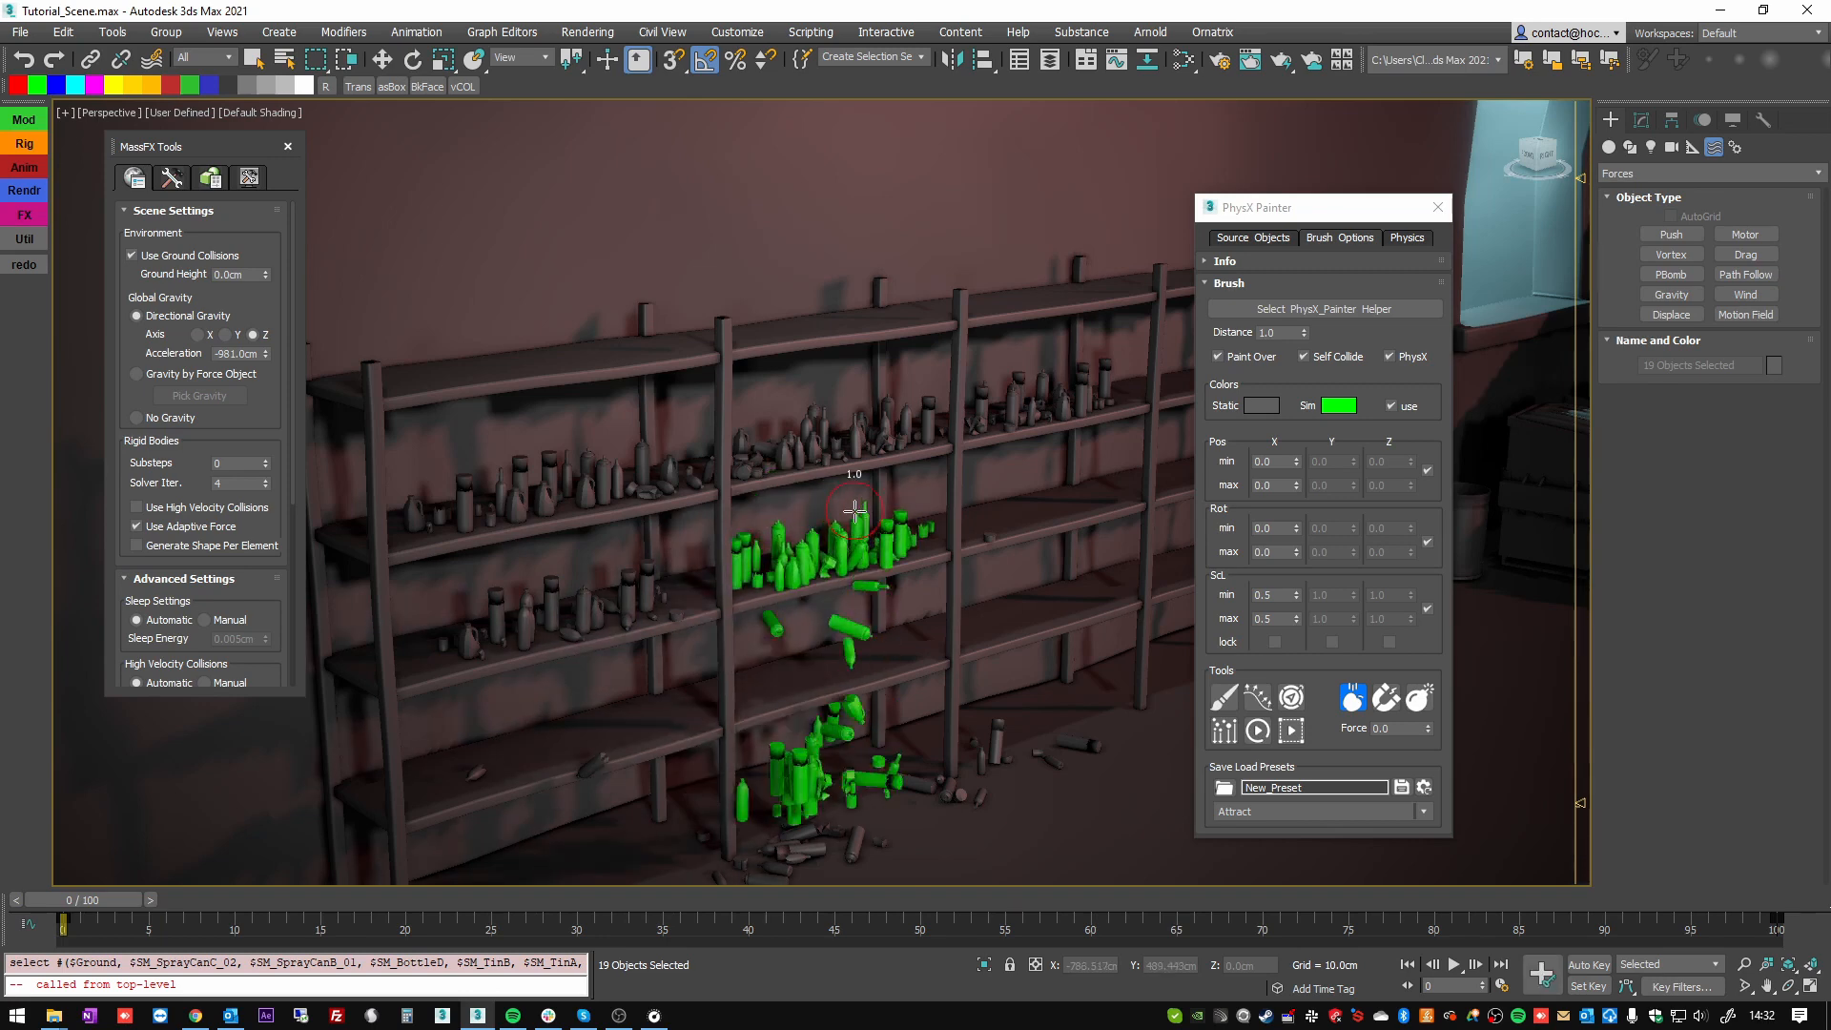
drag(891, 631, 850, 552)
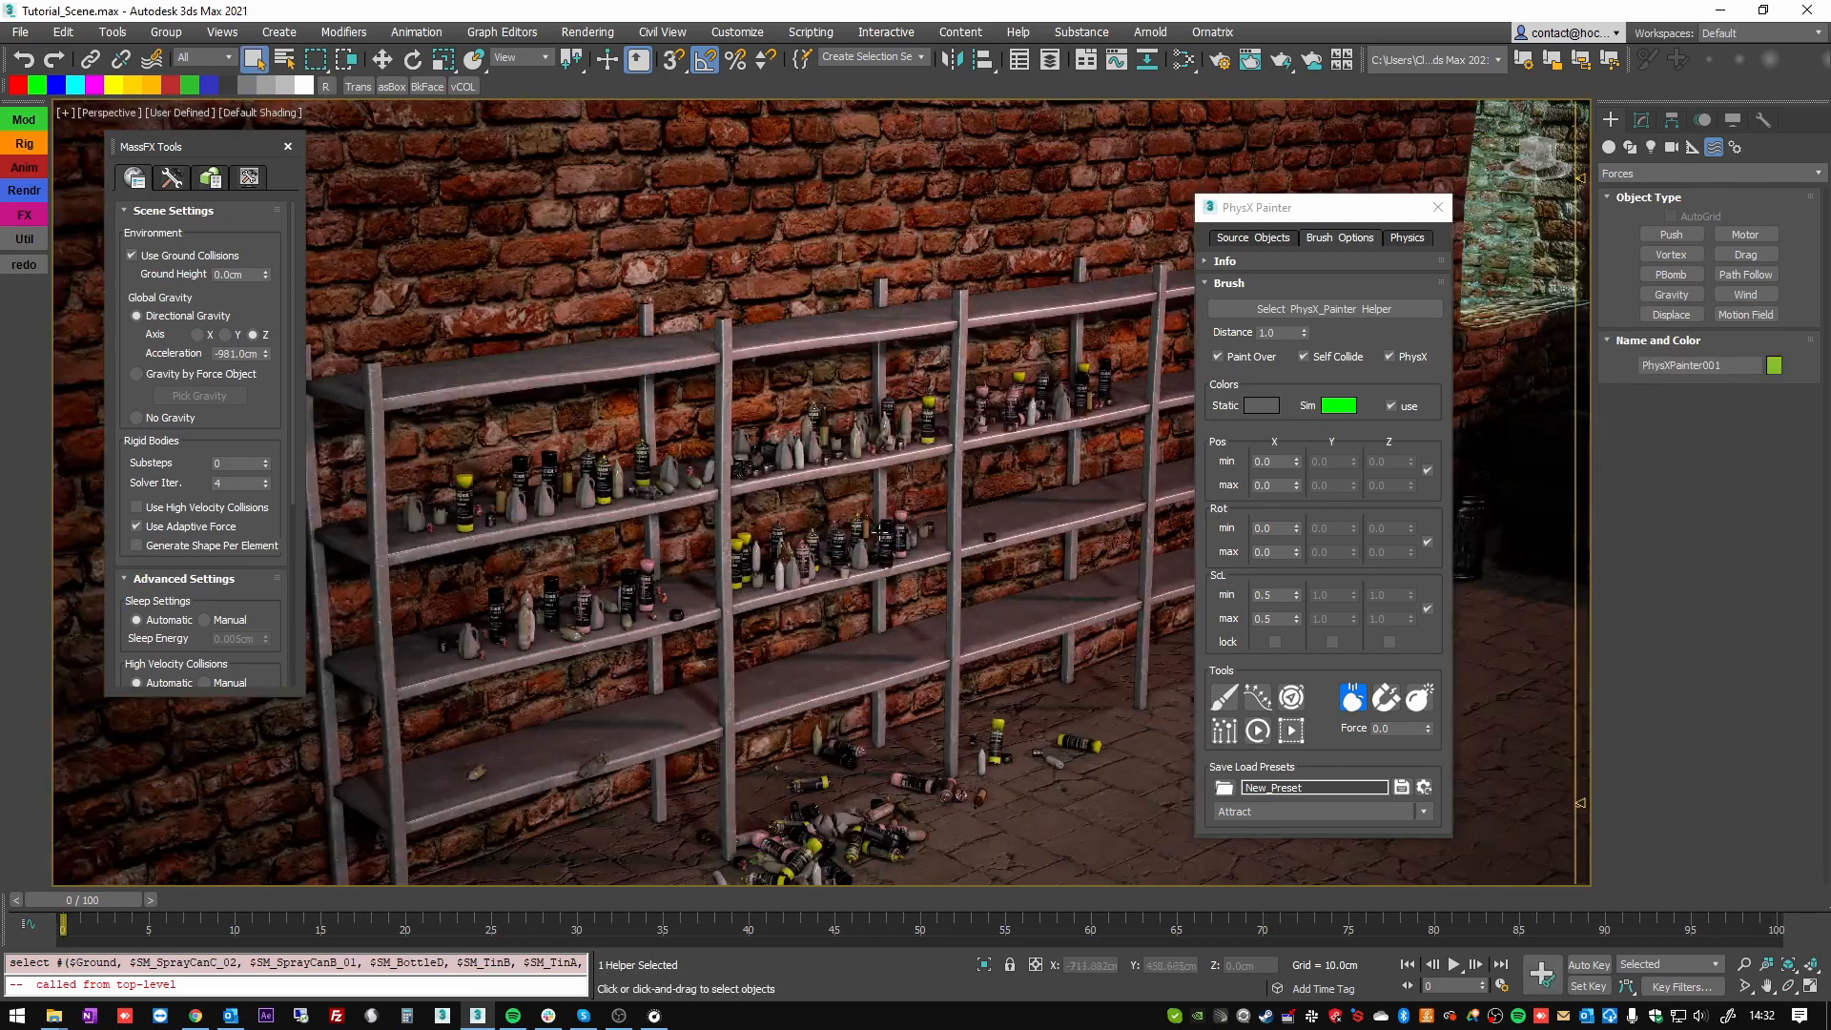
- Set the MassFX rigid-body substeps to 2 and arrange the MassFX Tools and PhysX Painter windows beside each other
scroll(742, 547, up, 5)
scroll(713, 565, down, 8)
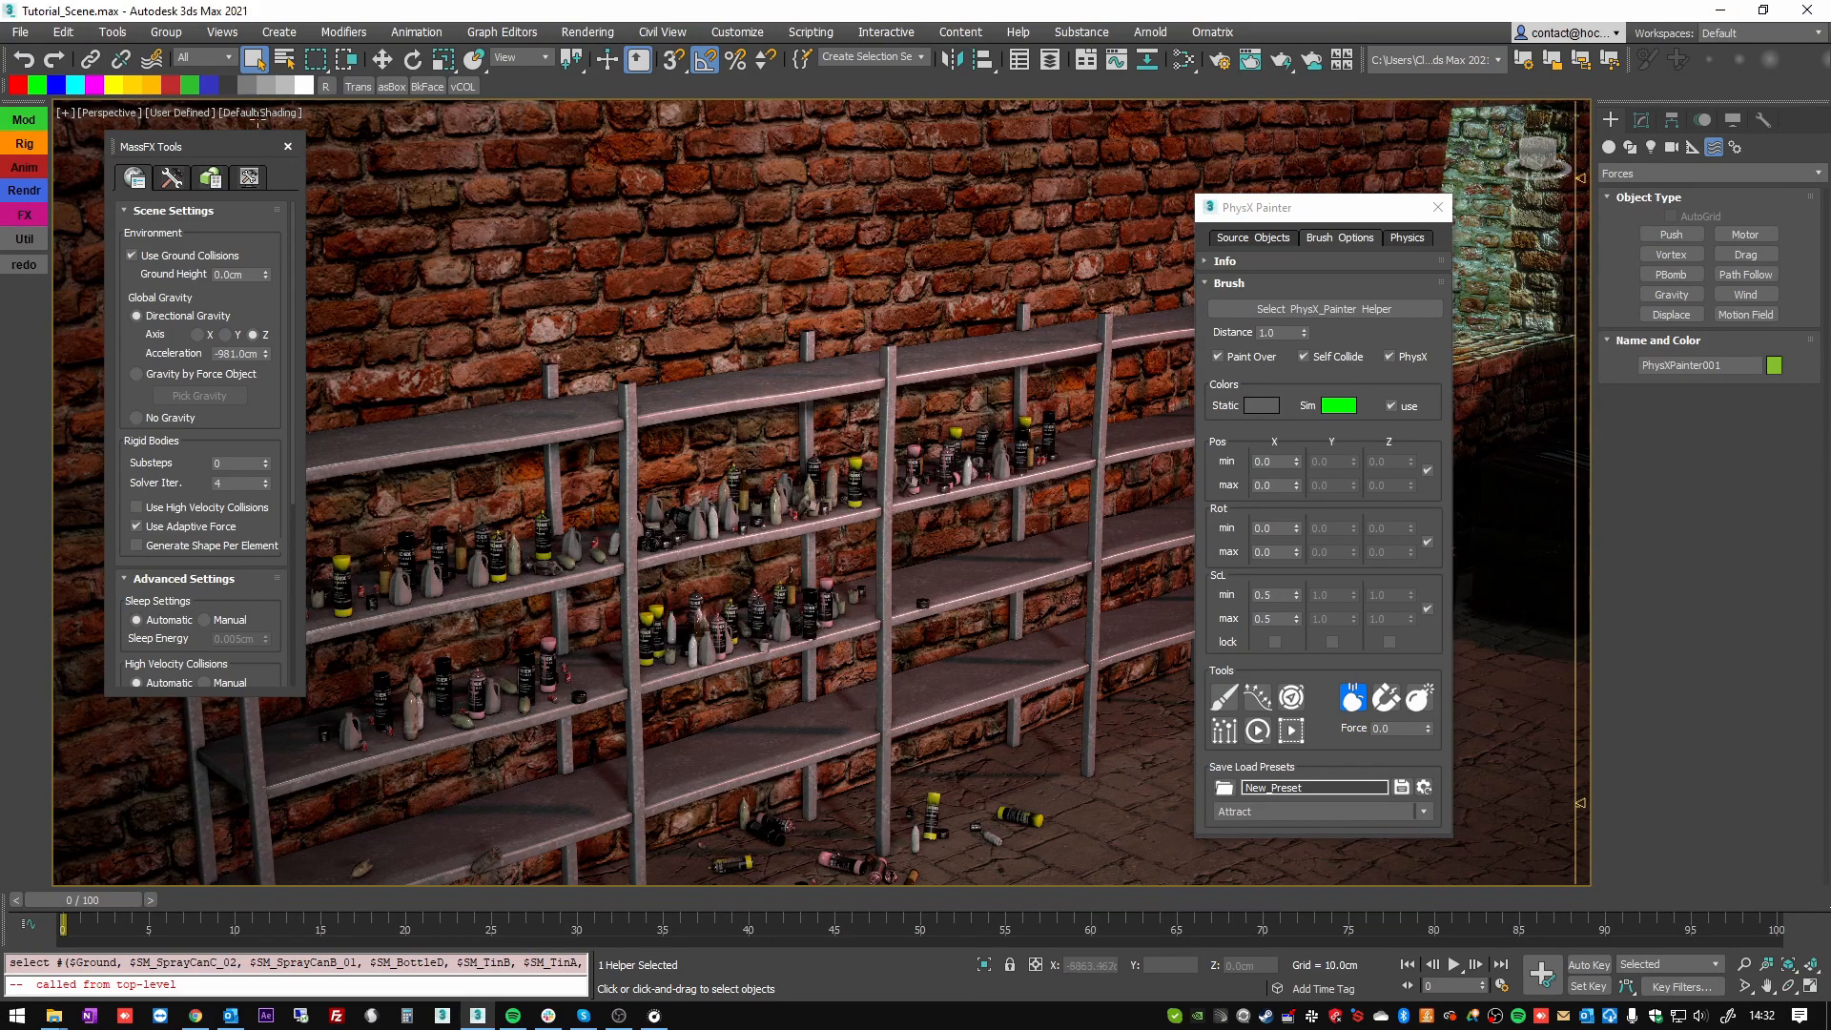
drag(203, 153, 641, 156)
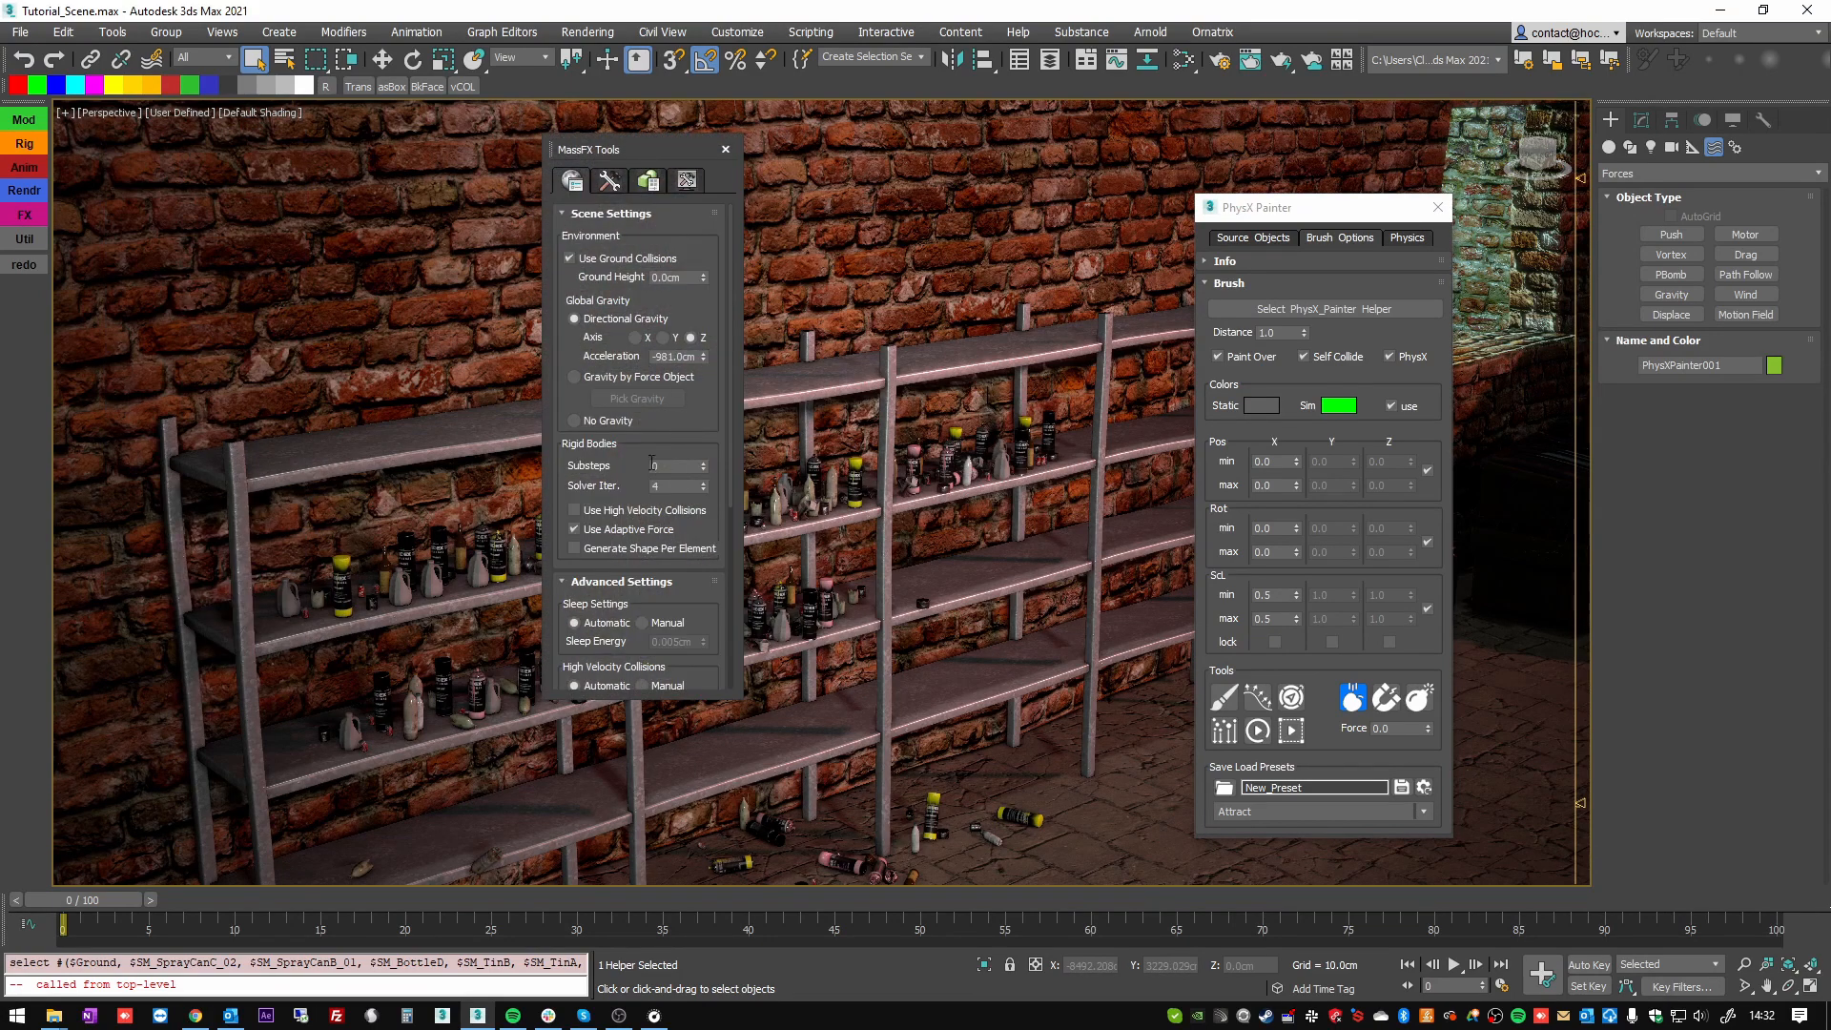
click(706, 462)
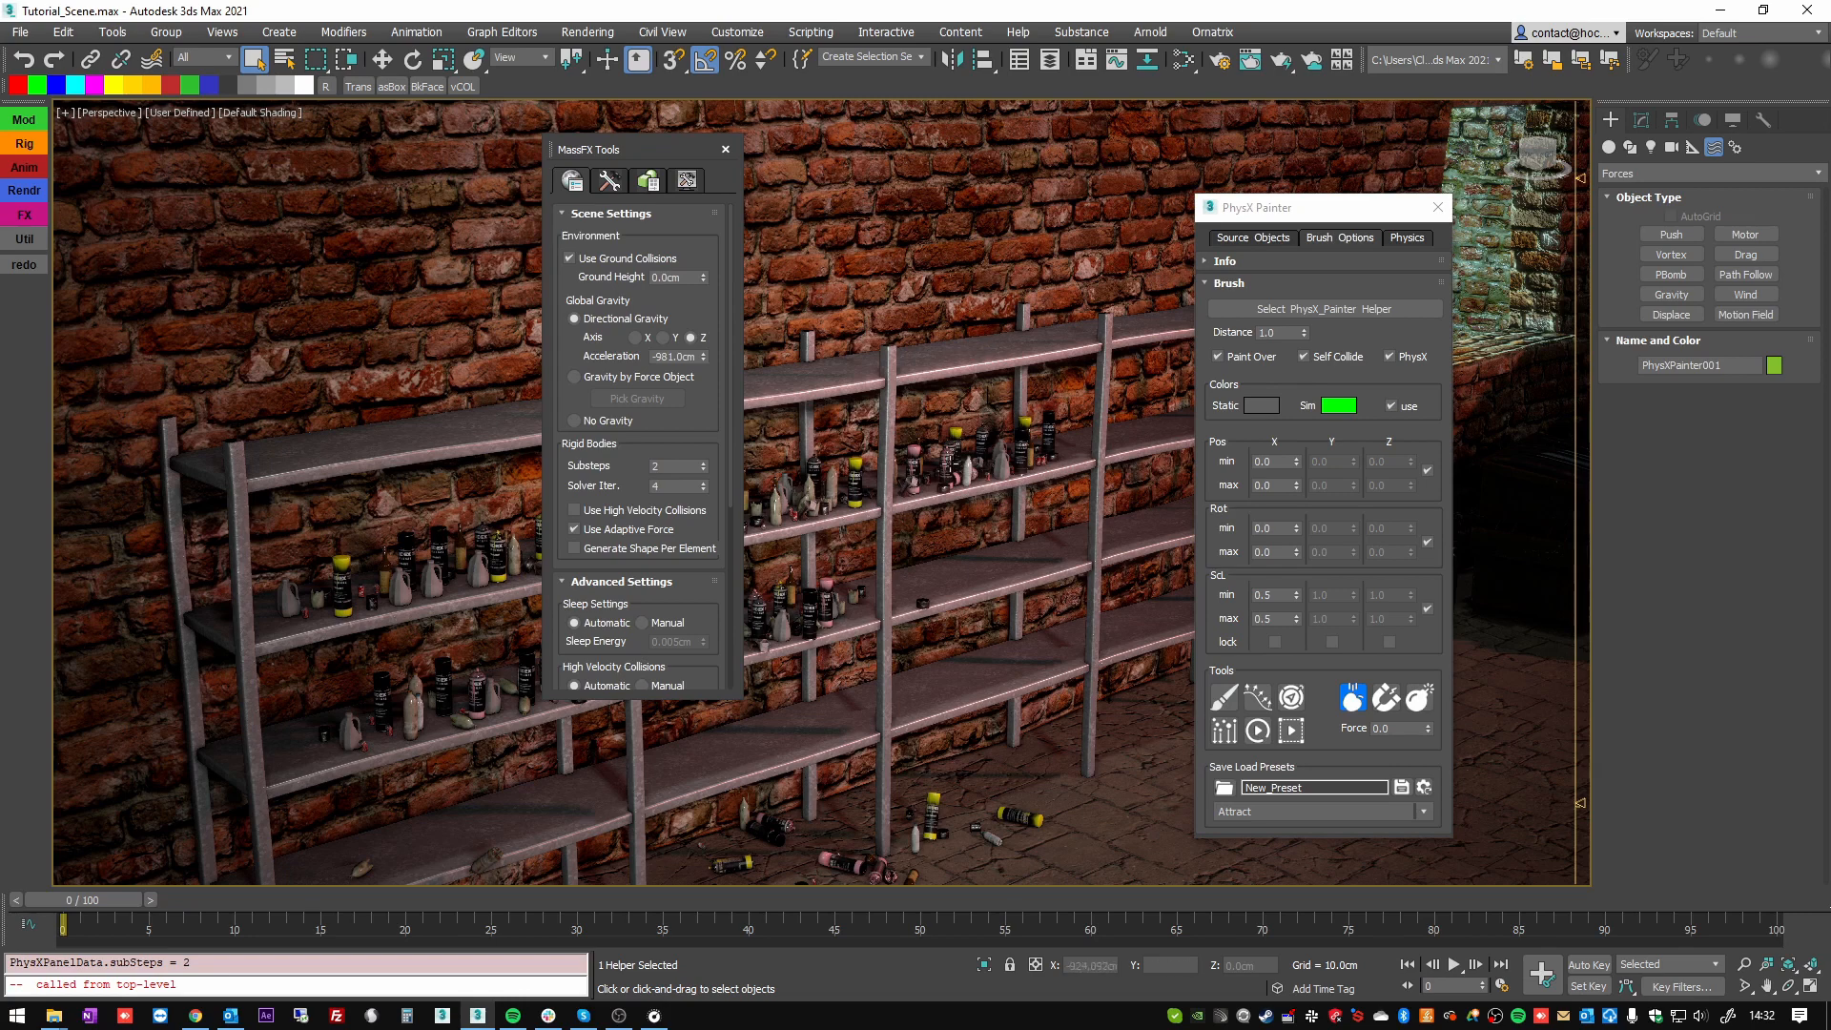
alt+middle_drag(895, 539, 823, 442)
drag(1371, 213, 1297, 184)
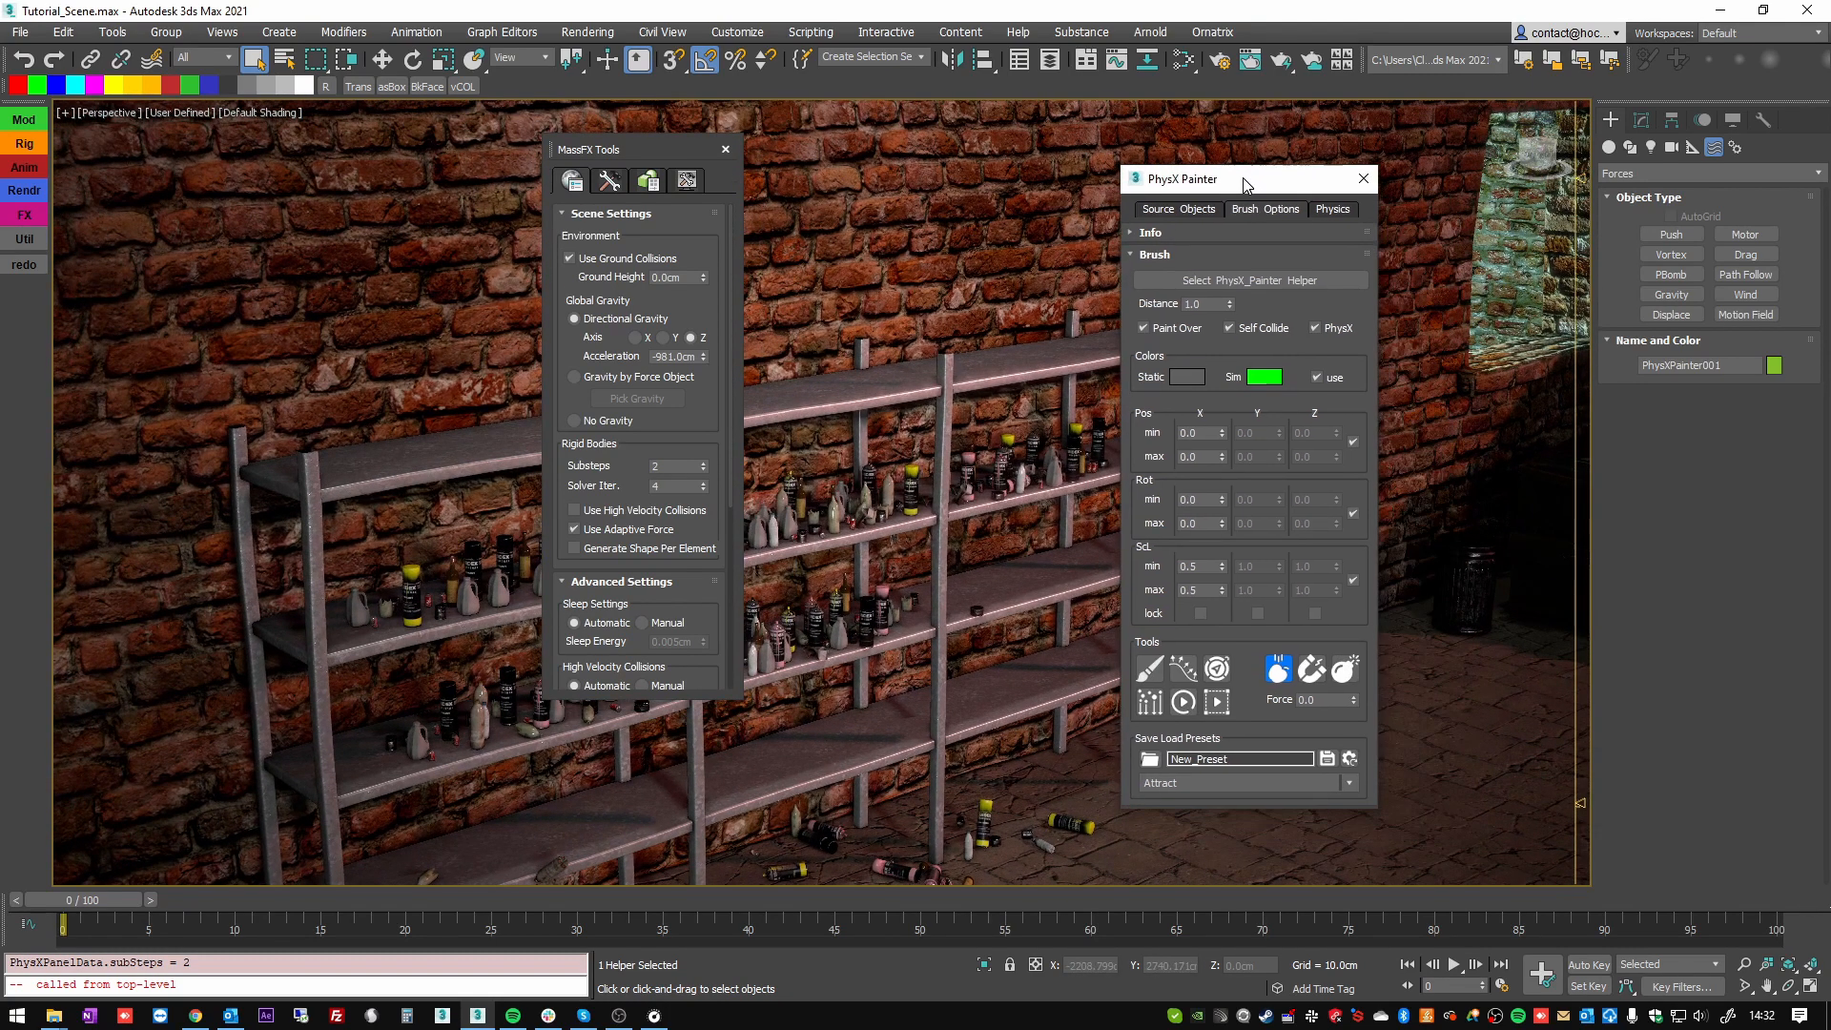
- Review the MassFX rigid-body, advanced and engine settings, and open the simulation playback and baking tools
click(658, 467)
drag(648, 471, 618, 432)
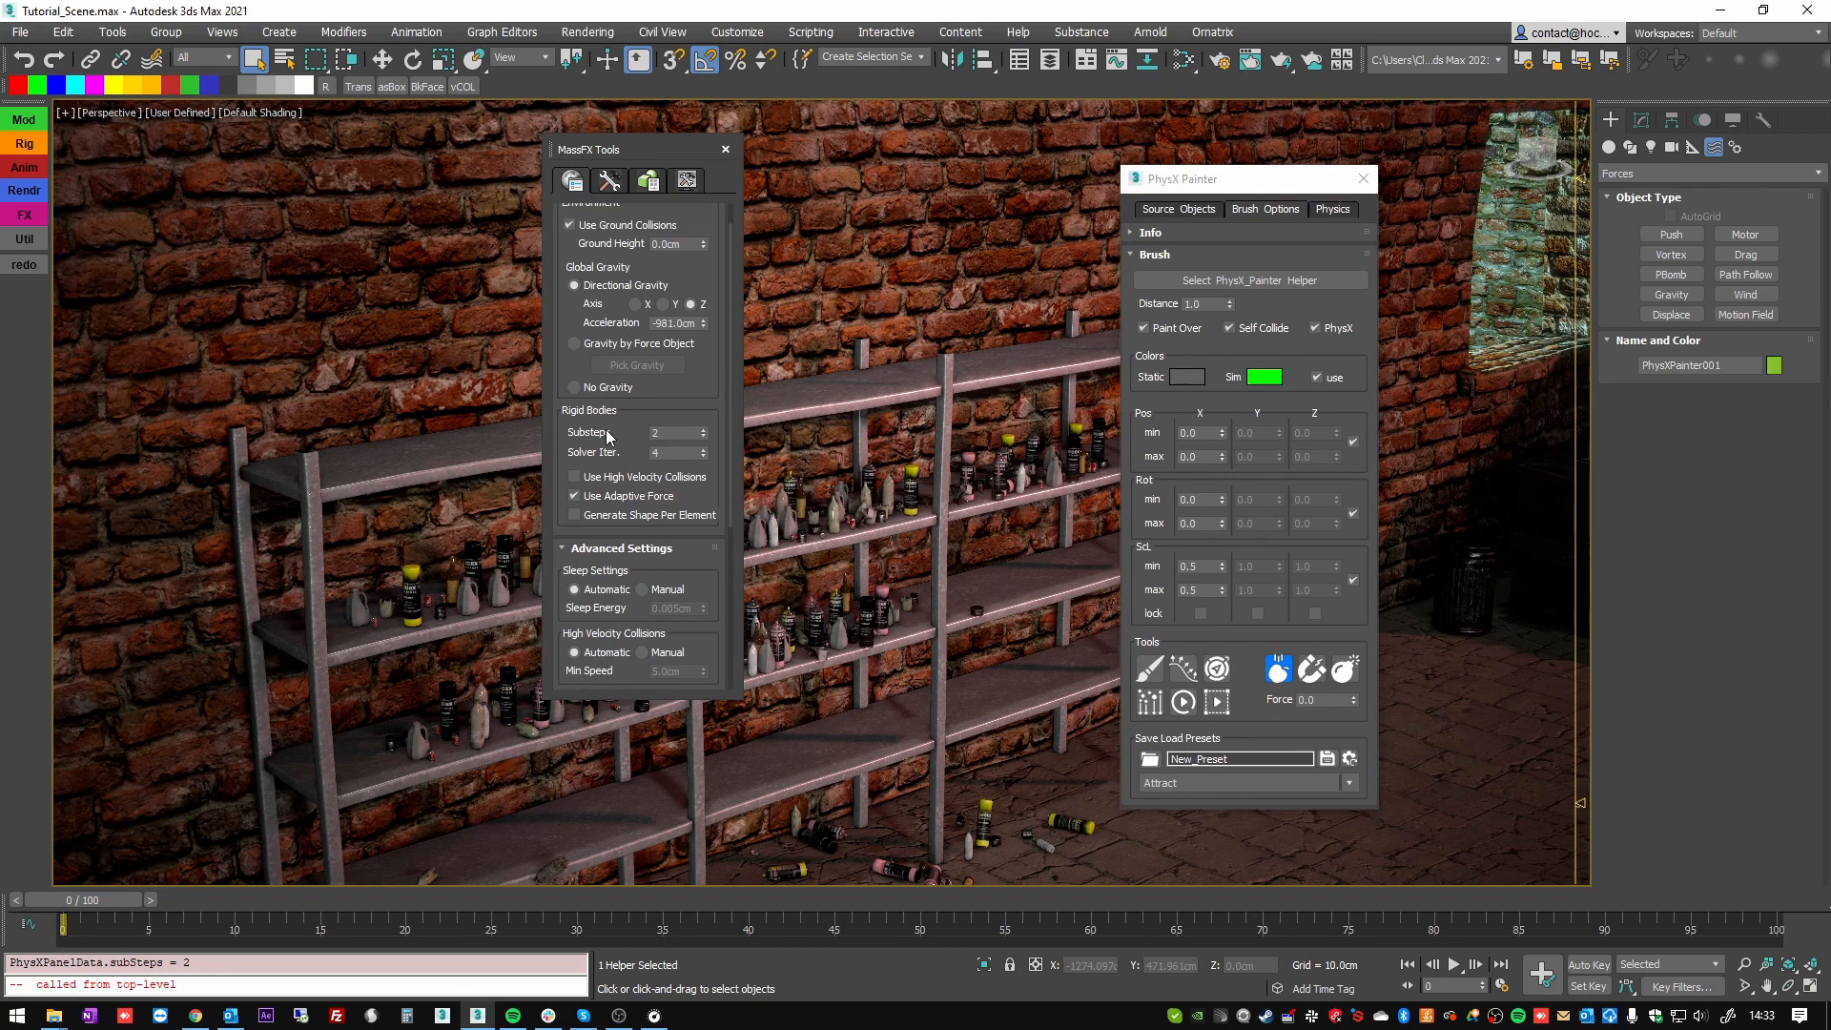
right_click(703, 434)
drag(730, 416, 723, 591)
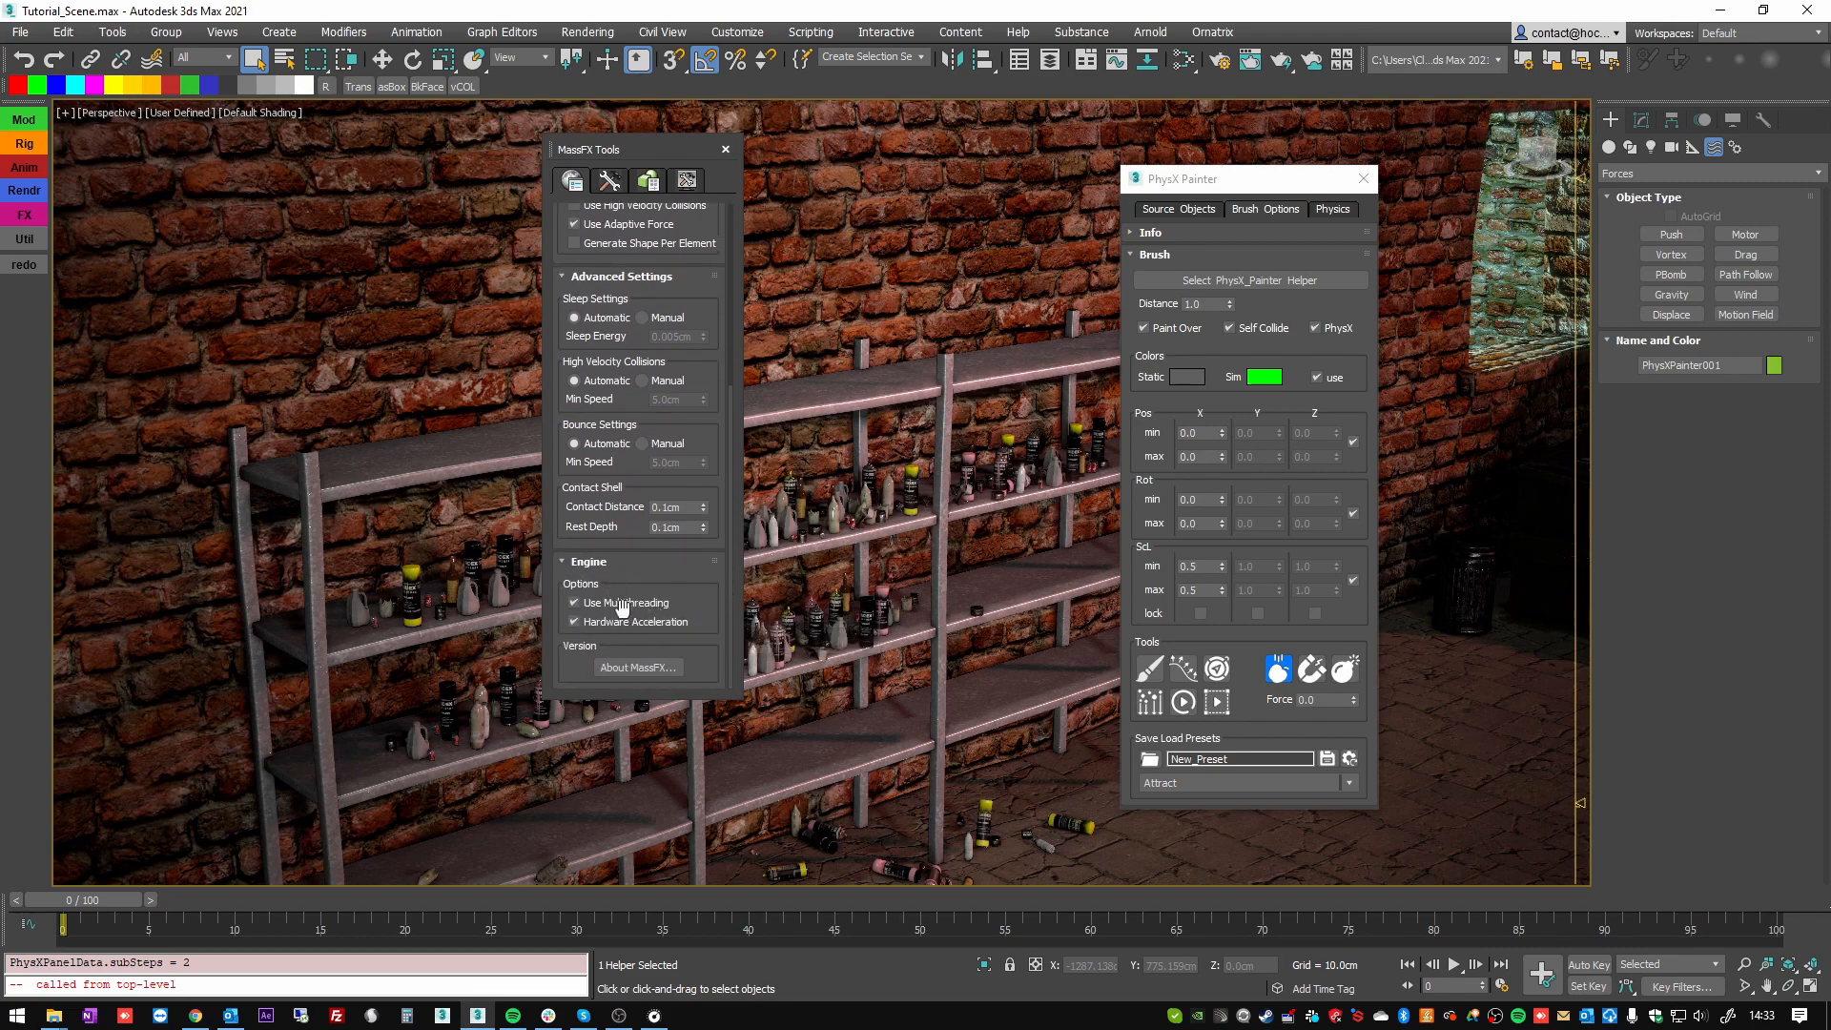
scroll(709, 594, up, 5)
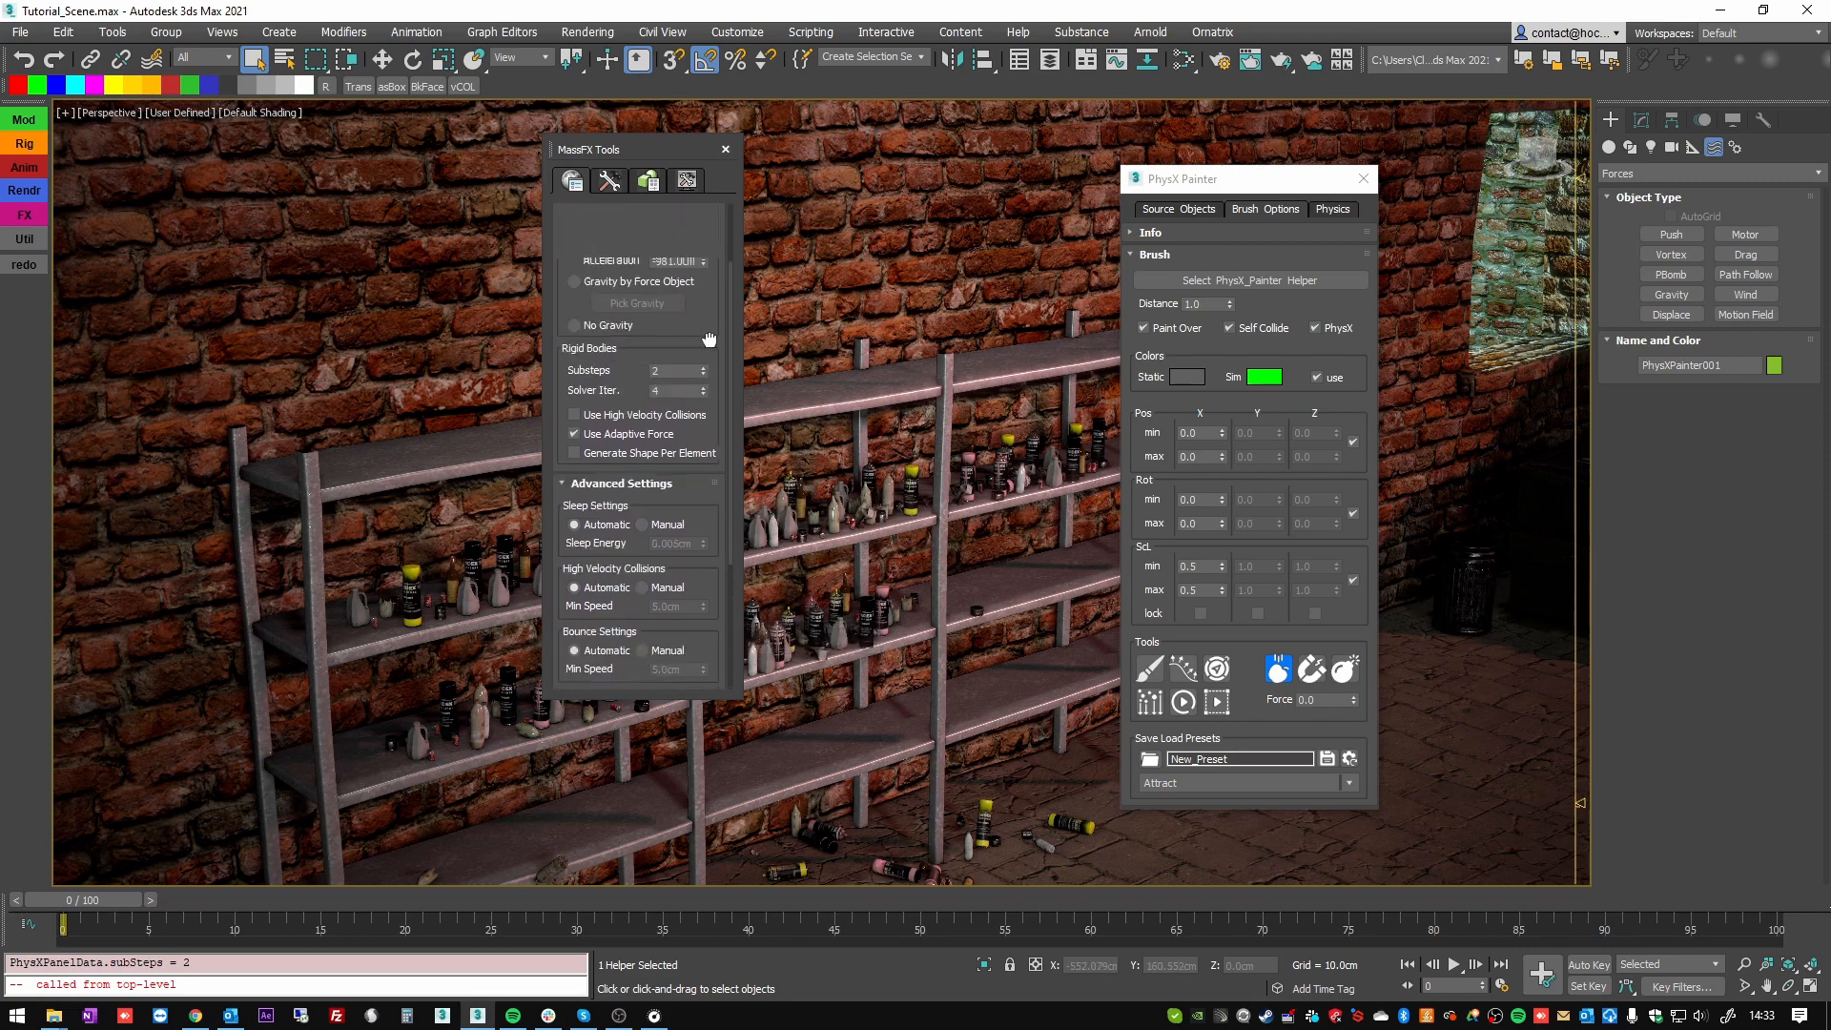
click(615, 178)
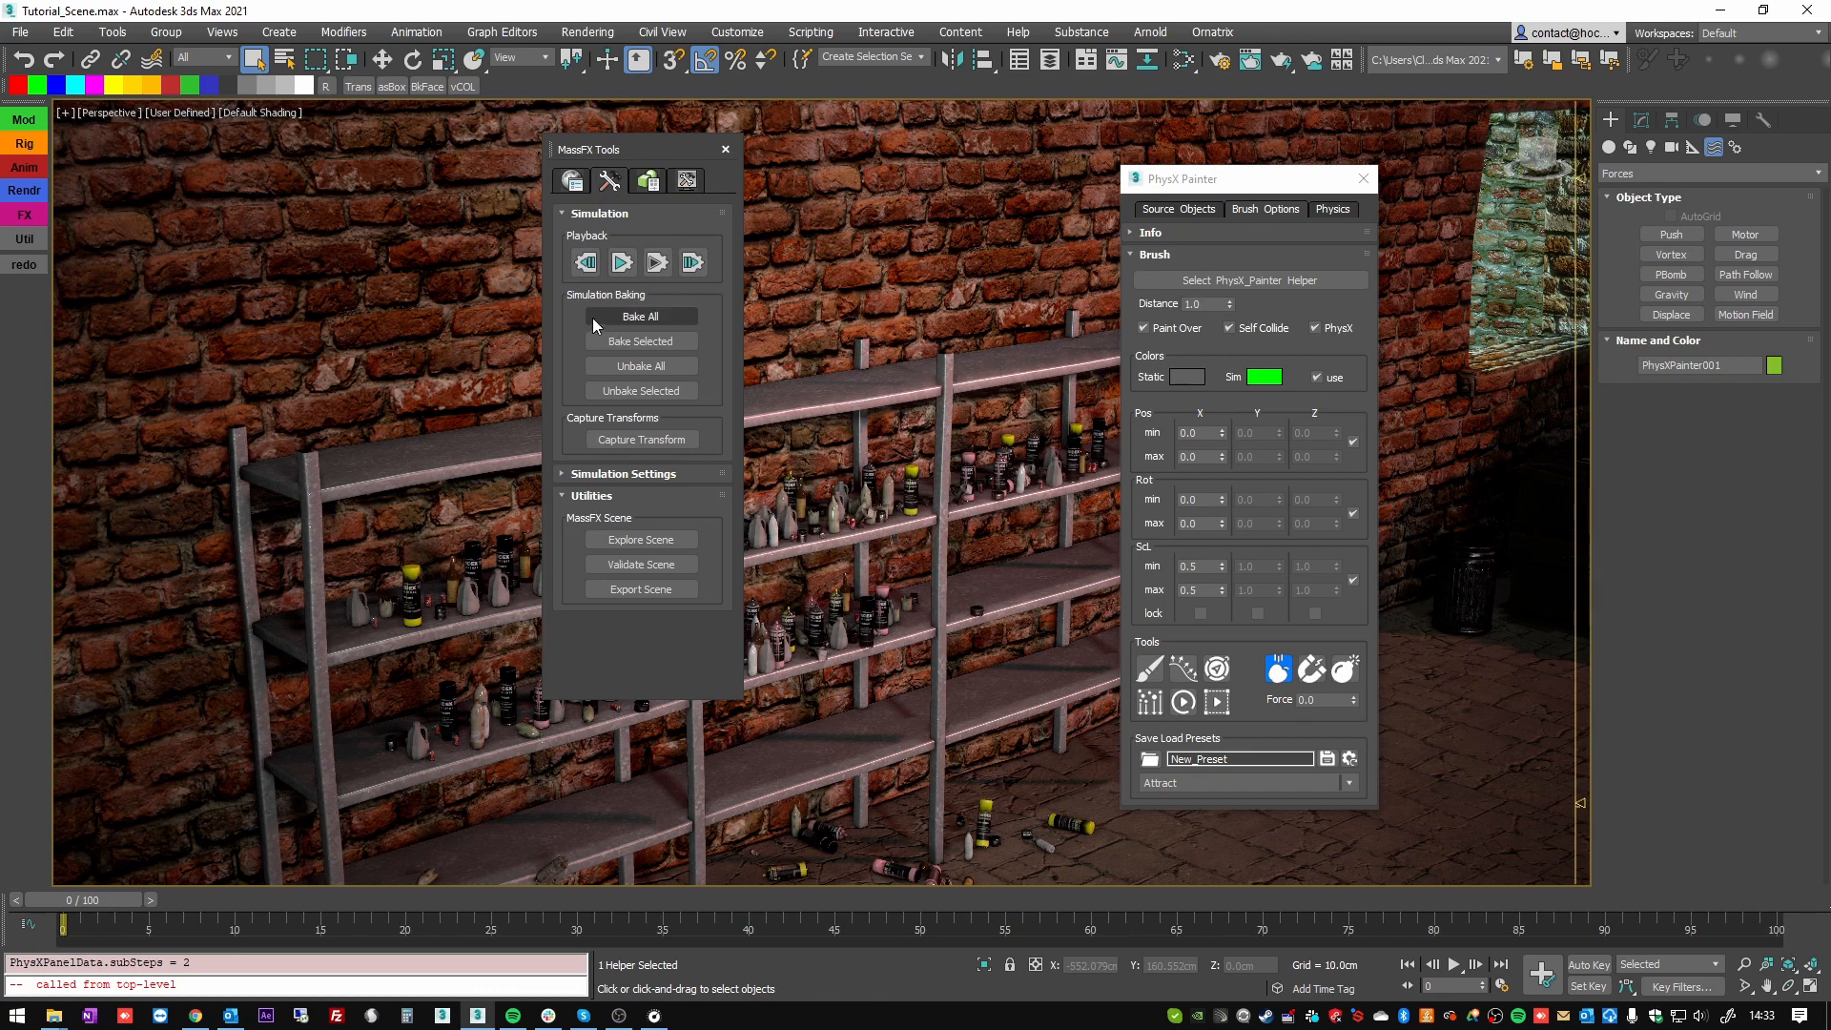
- Select the painted shelf objects without the wall and shelf box, and examine their rigid body properties and body type options
drag(902, 445, 360, 753)
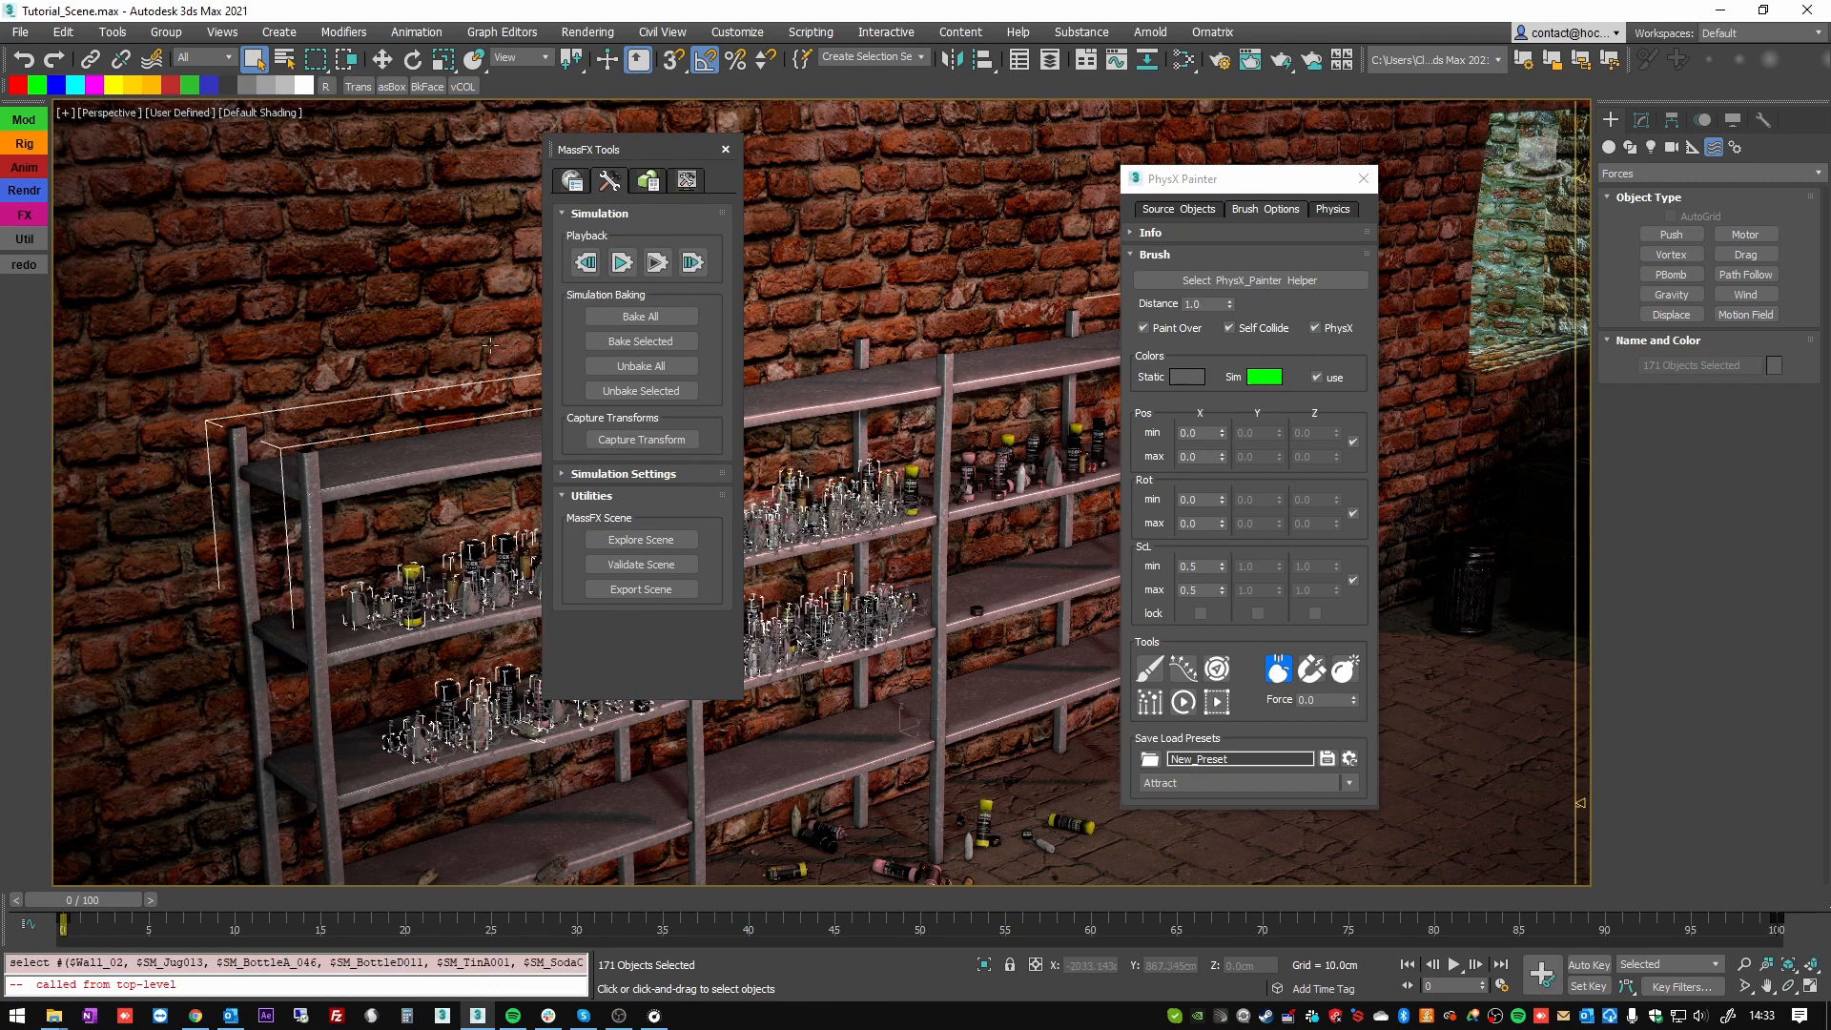
alt+click(372, 486)
click(644, 184)
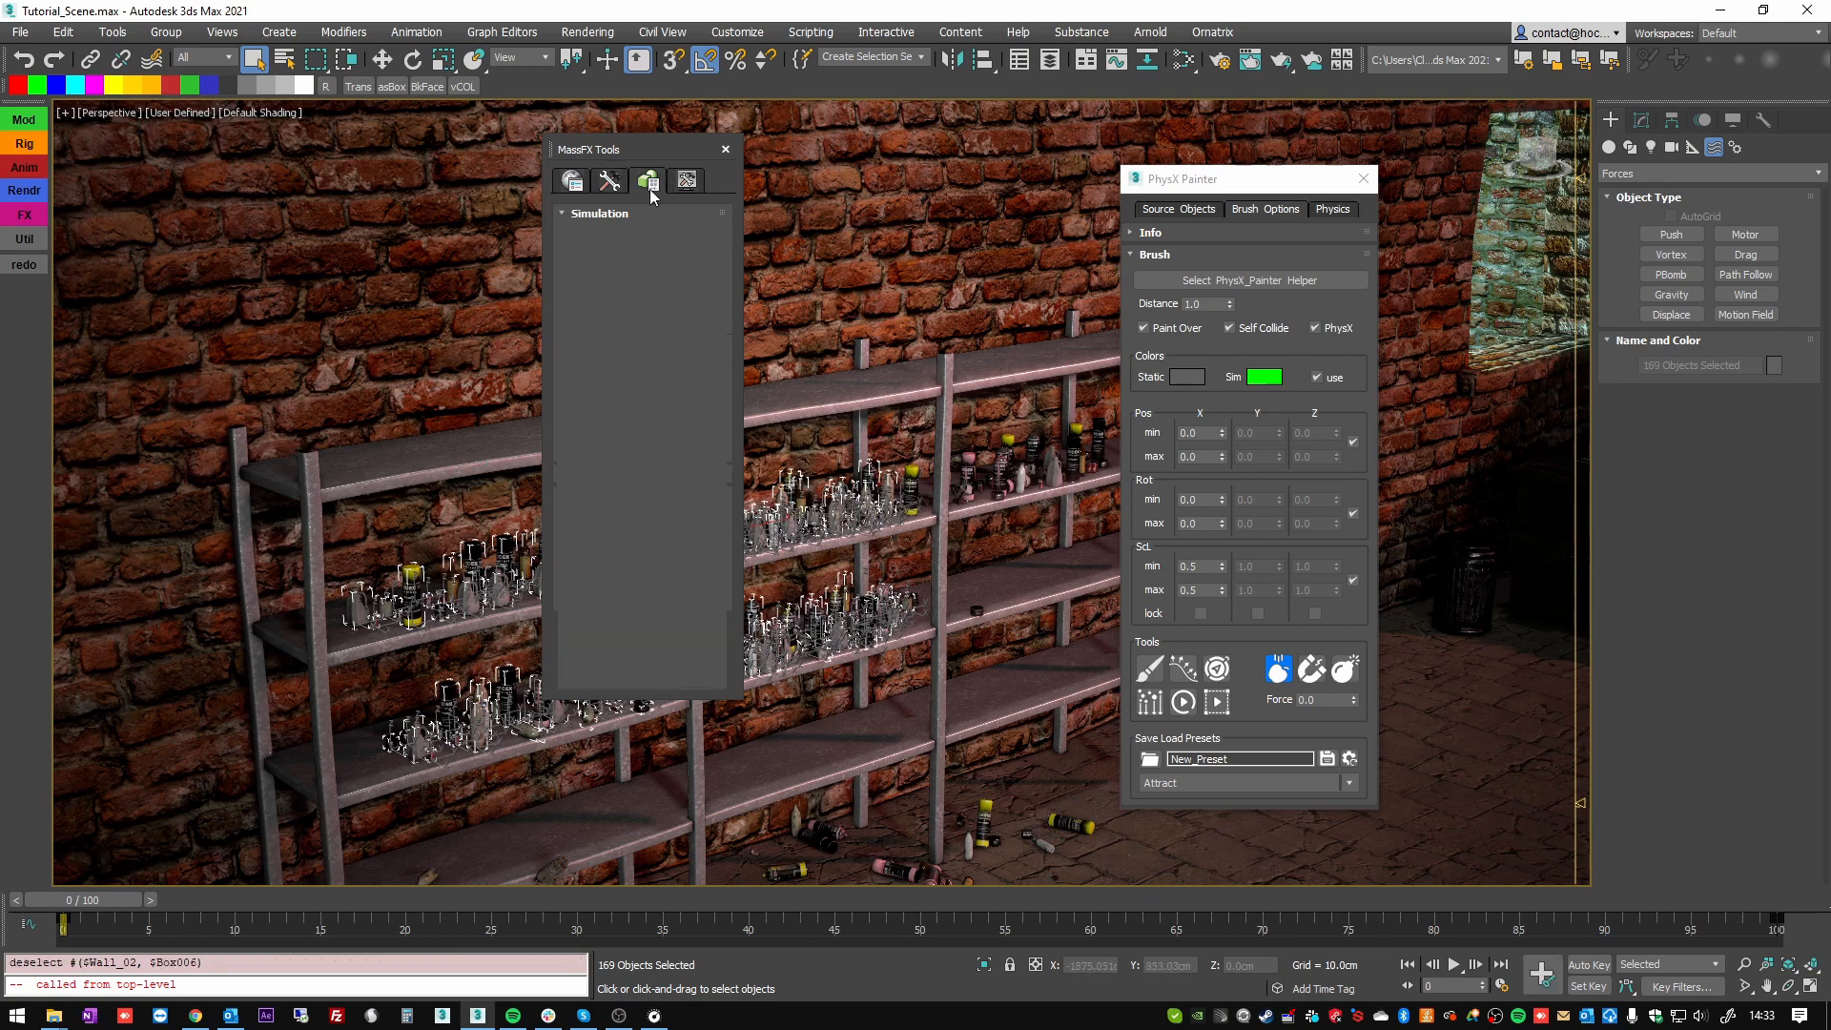
click(698, 240)
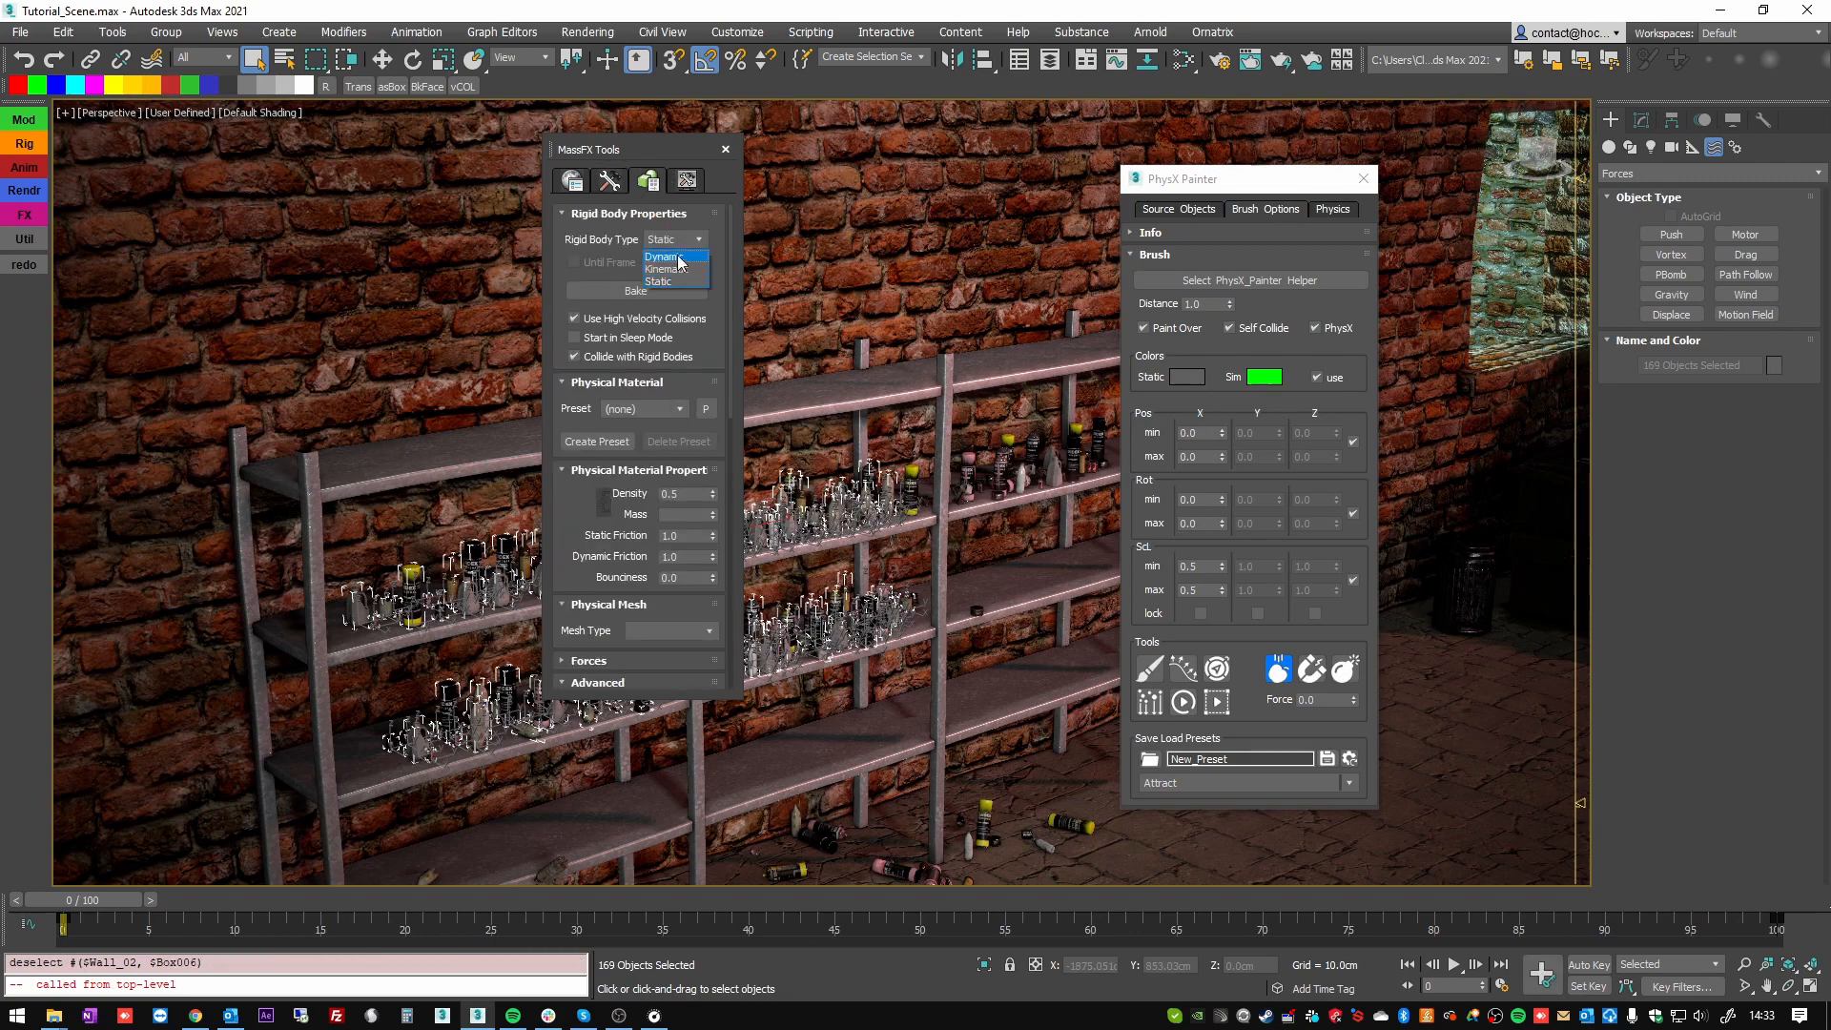
click(684, 241)
click(607, 183)
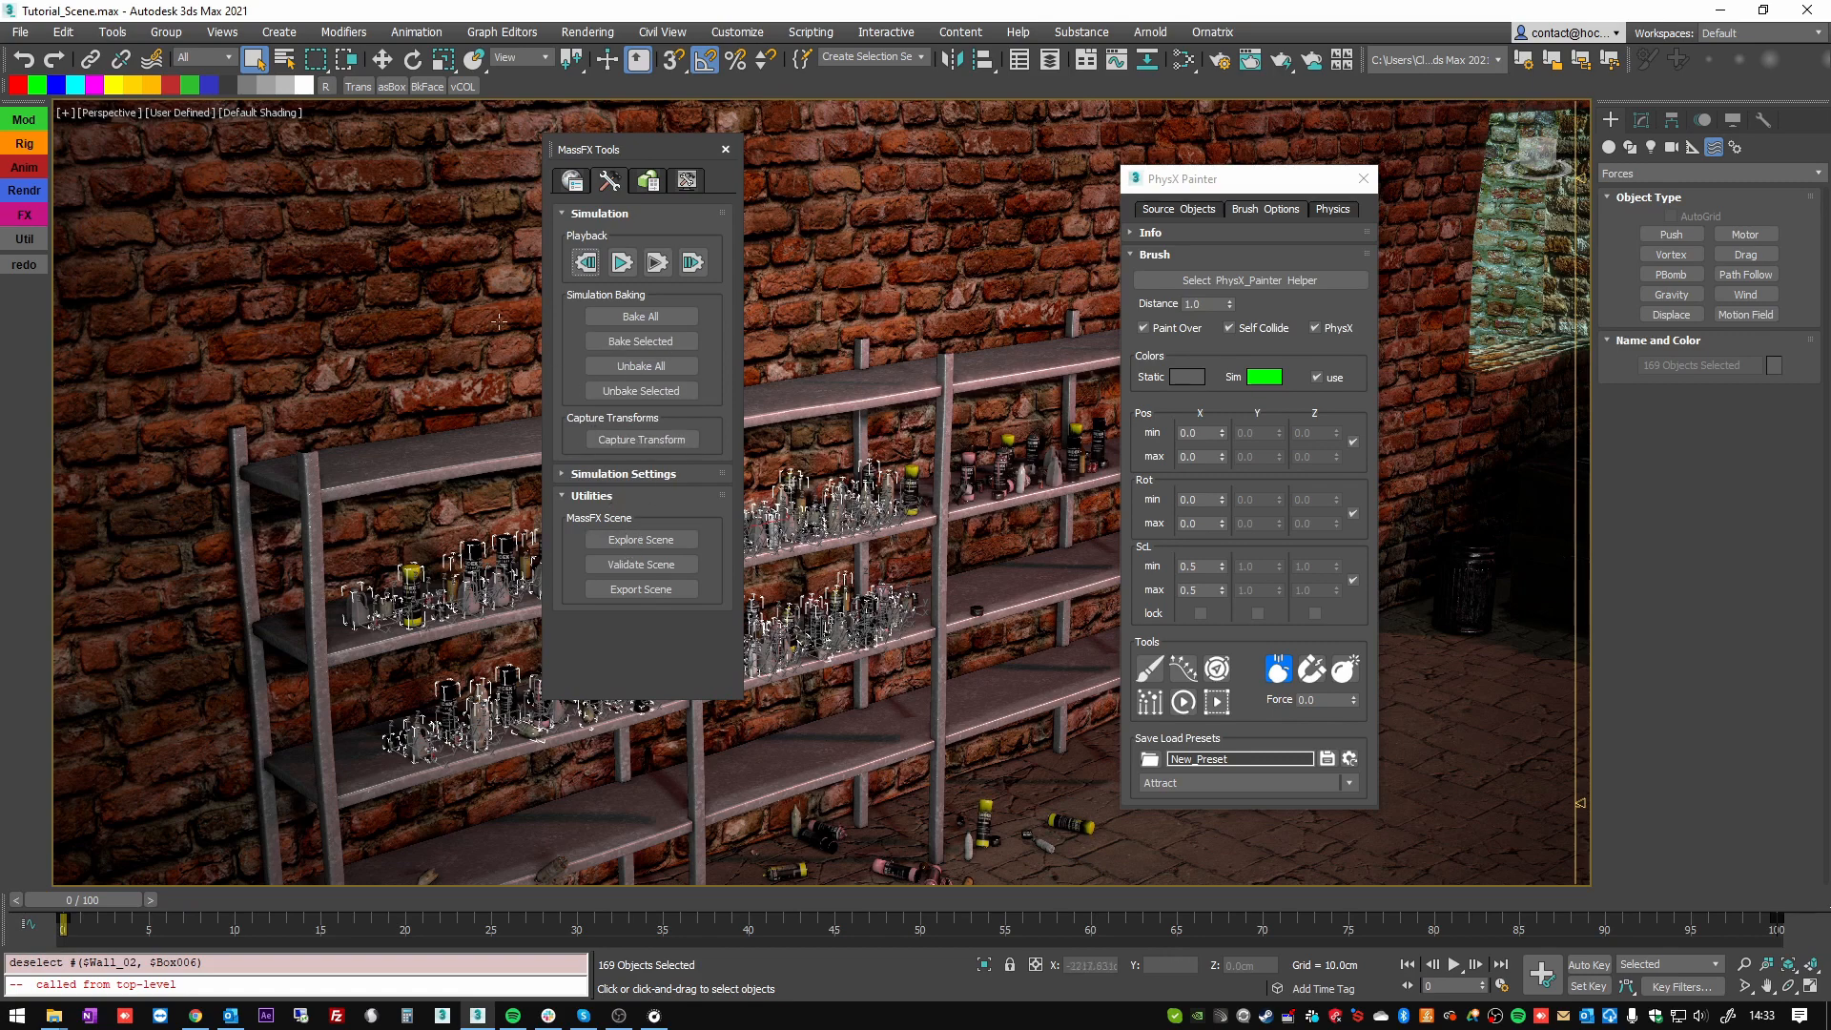
- Display the rigid bodies' physical meshes and examine the collision shapes up close, selecting the yellow spray can on the shelf
click(687, 181)
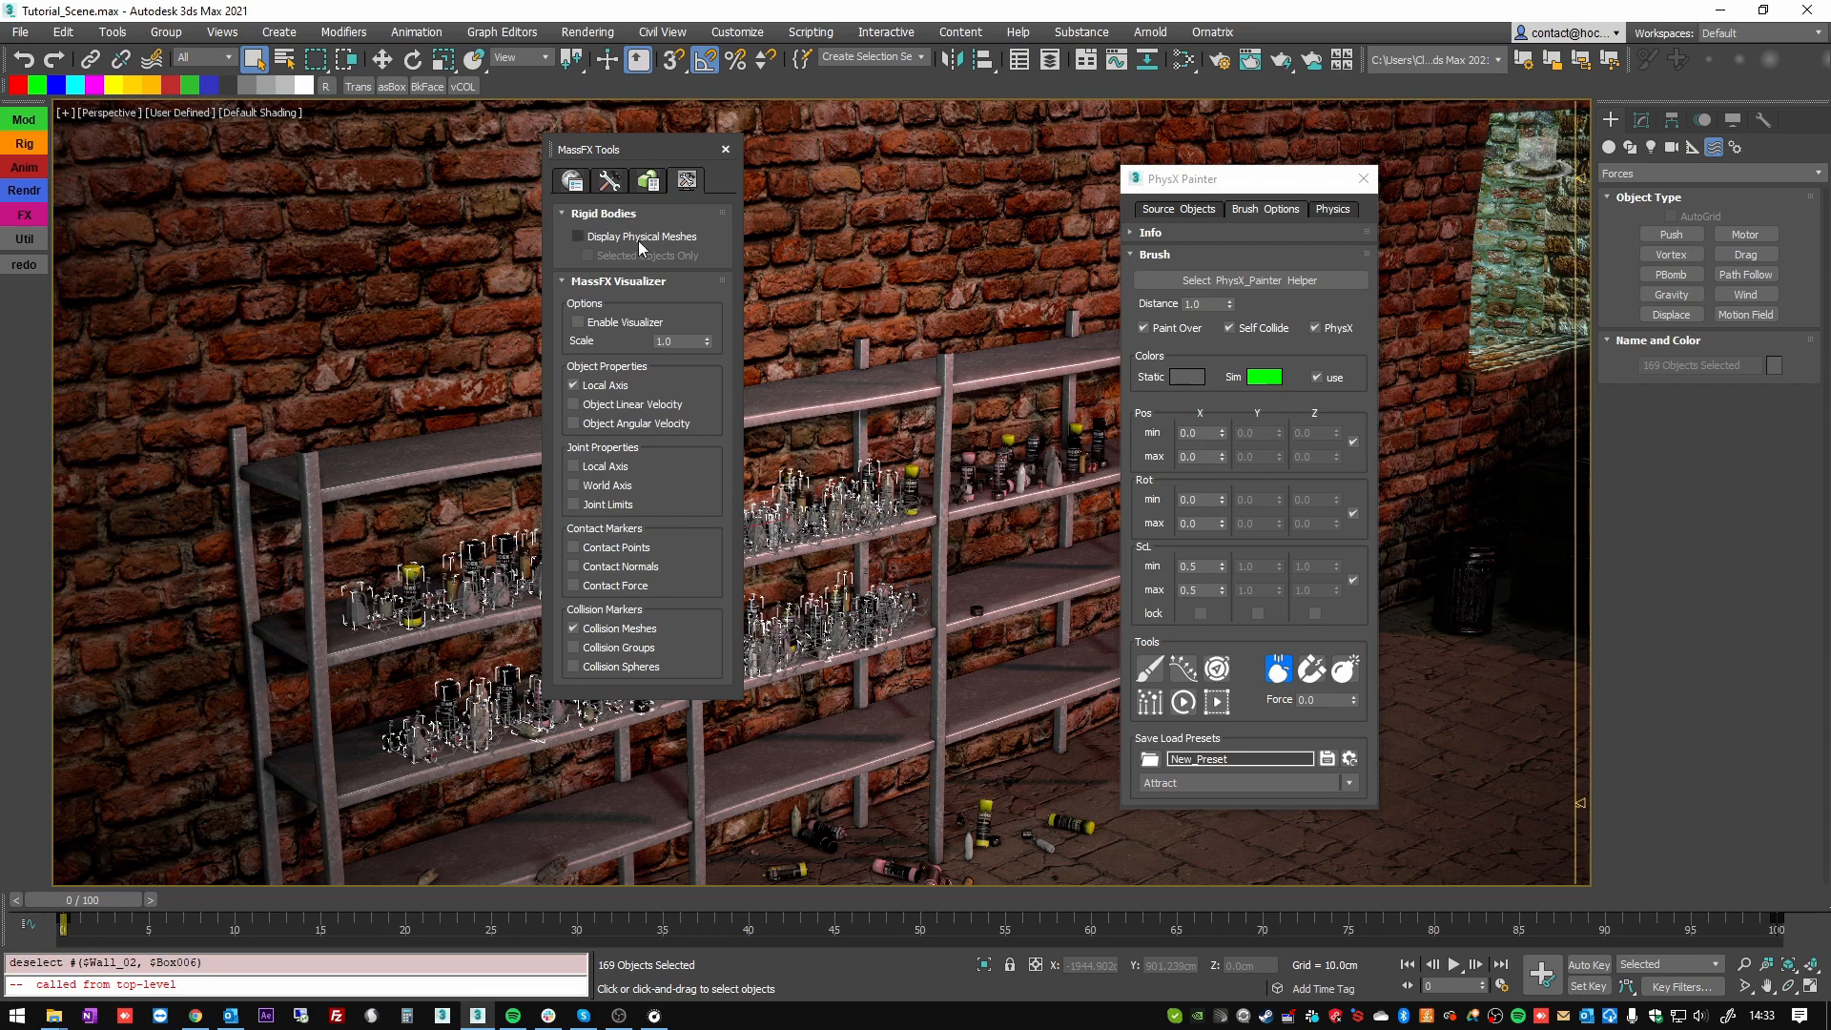
click(578, 237)
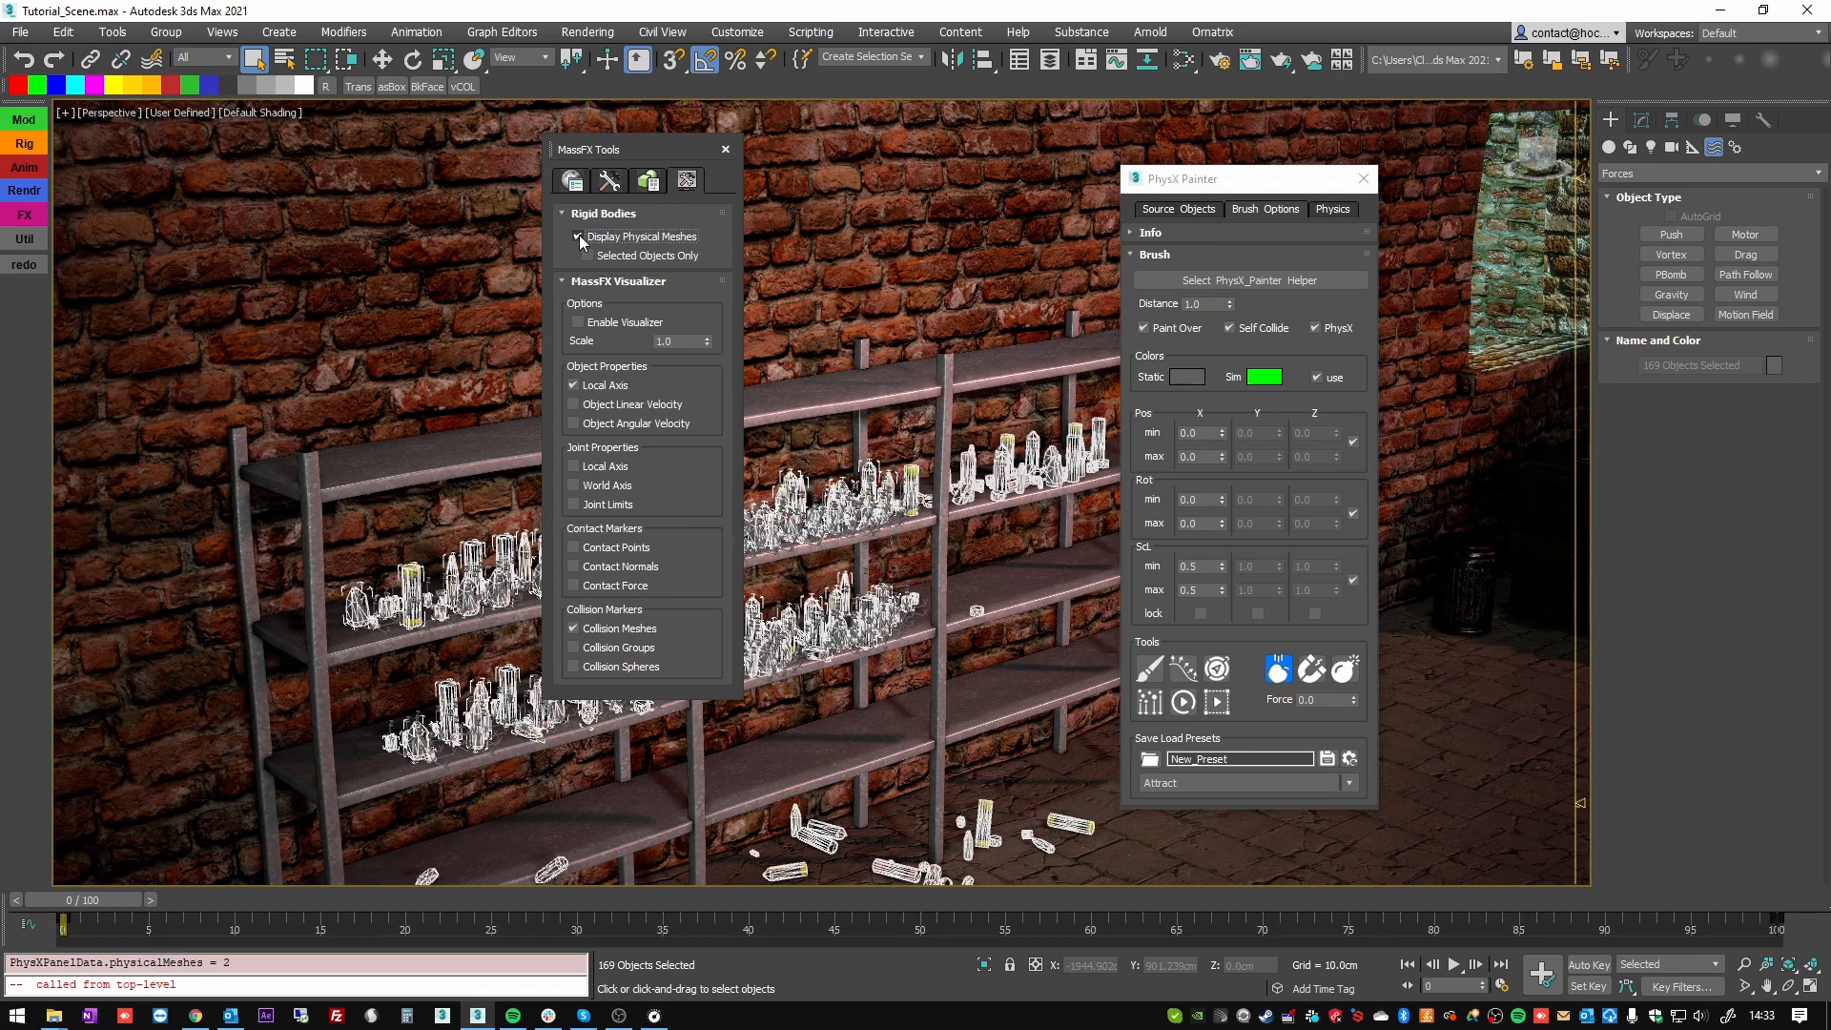
scroll(942, 408, up, 5)
click(1035, 286)
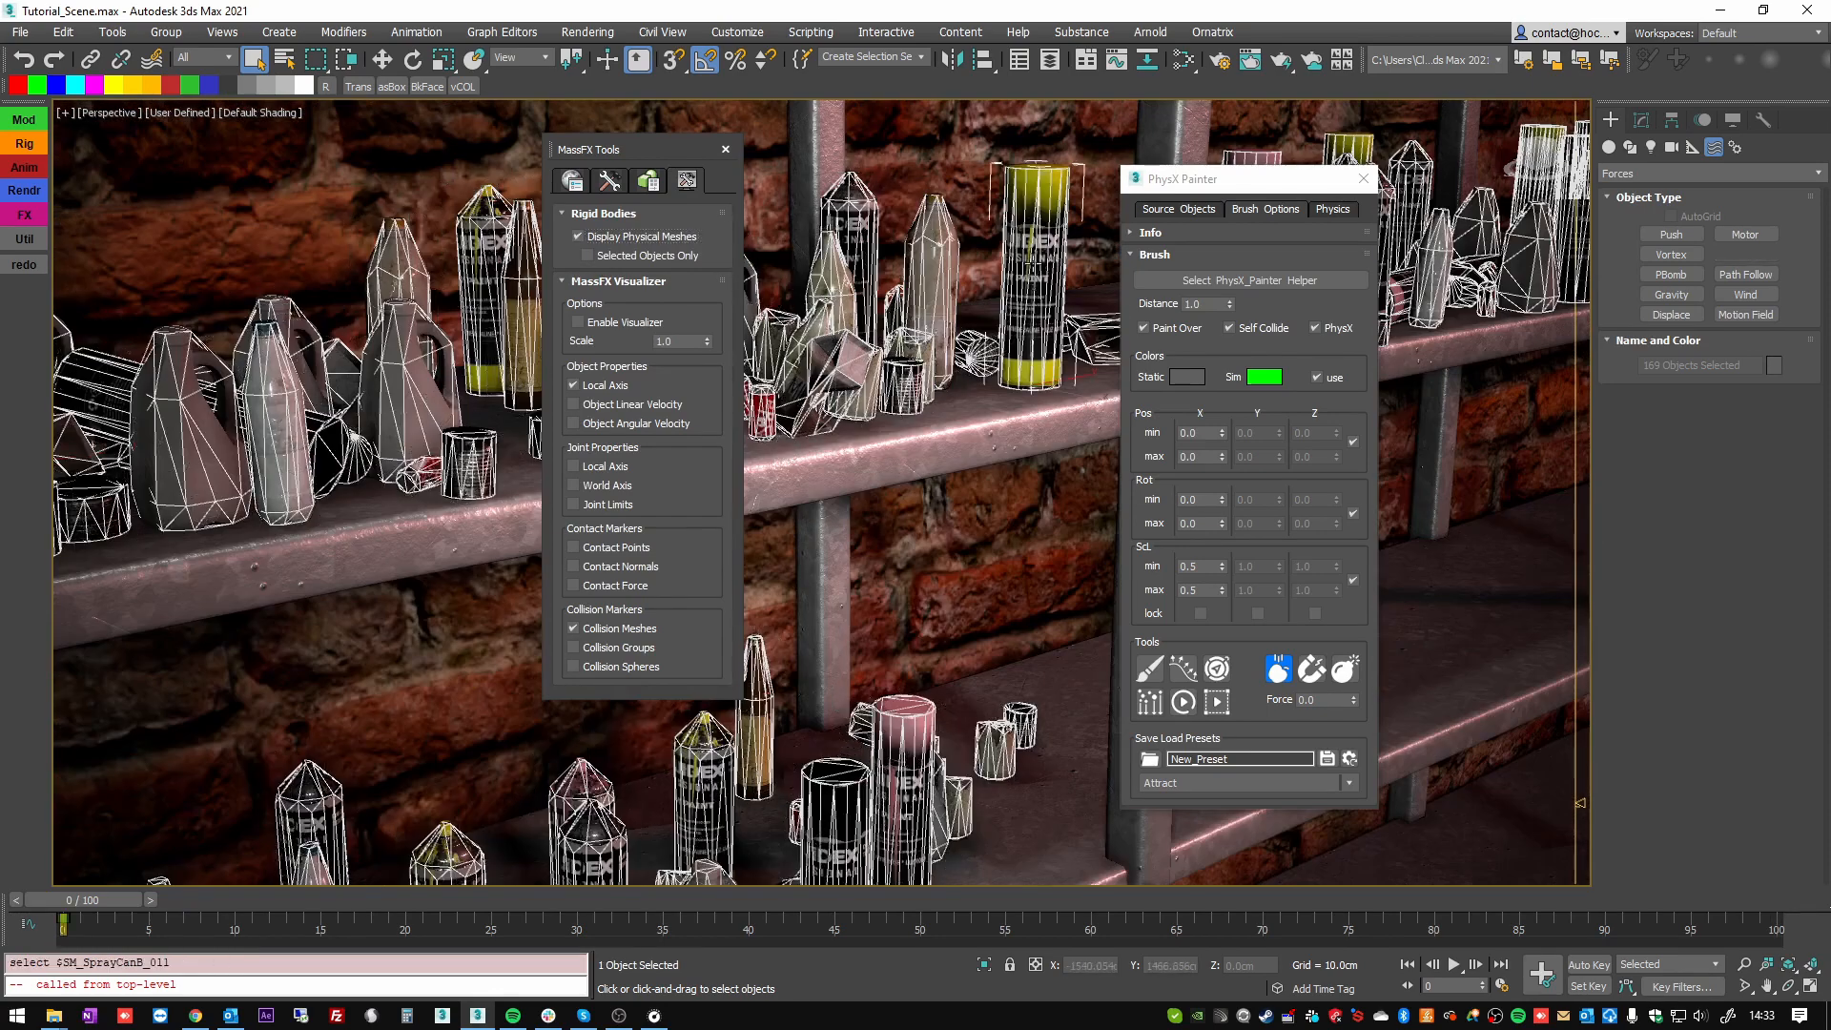
- Turn off the physical mesh display and close MassFX Tools
click(642, 181)
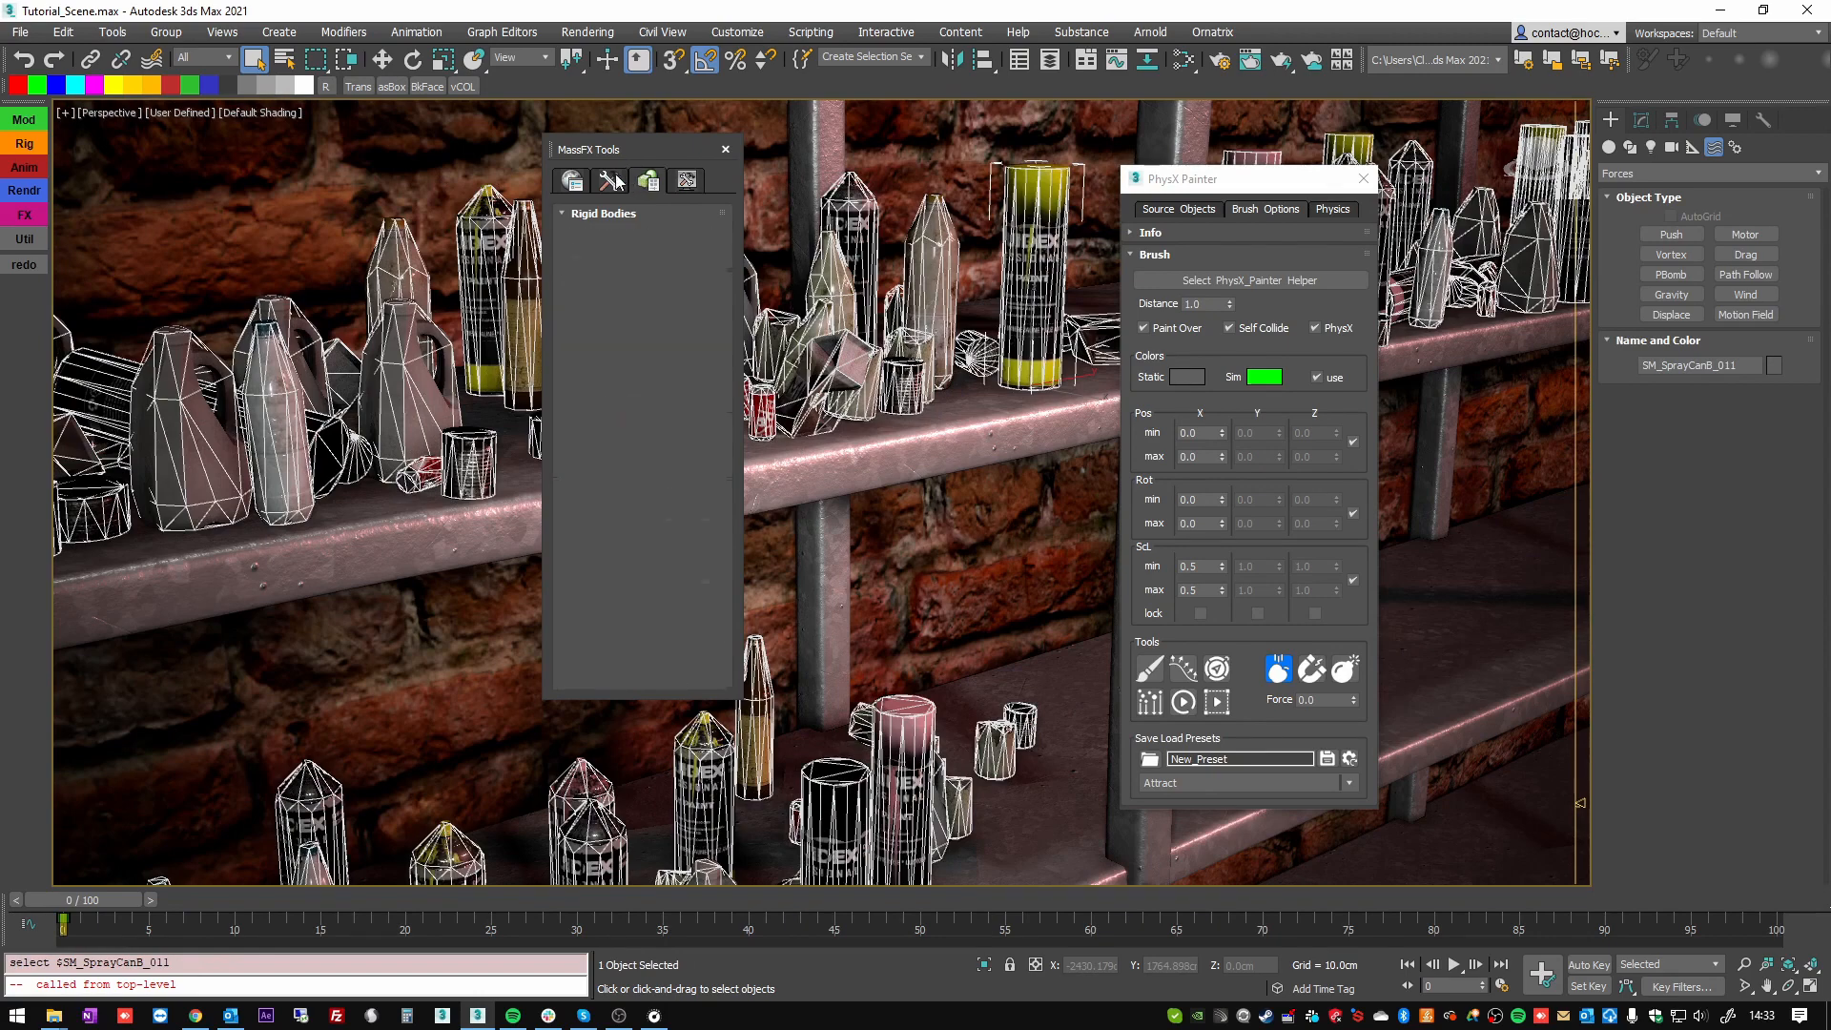
click(611, 181)
click(646, 182)
click(684, 181)
click(609, 181)
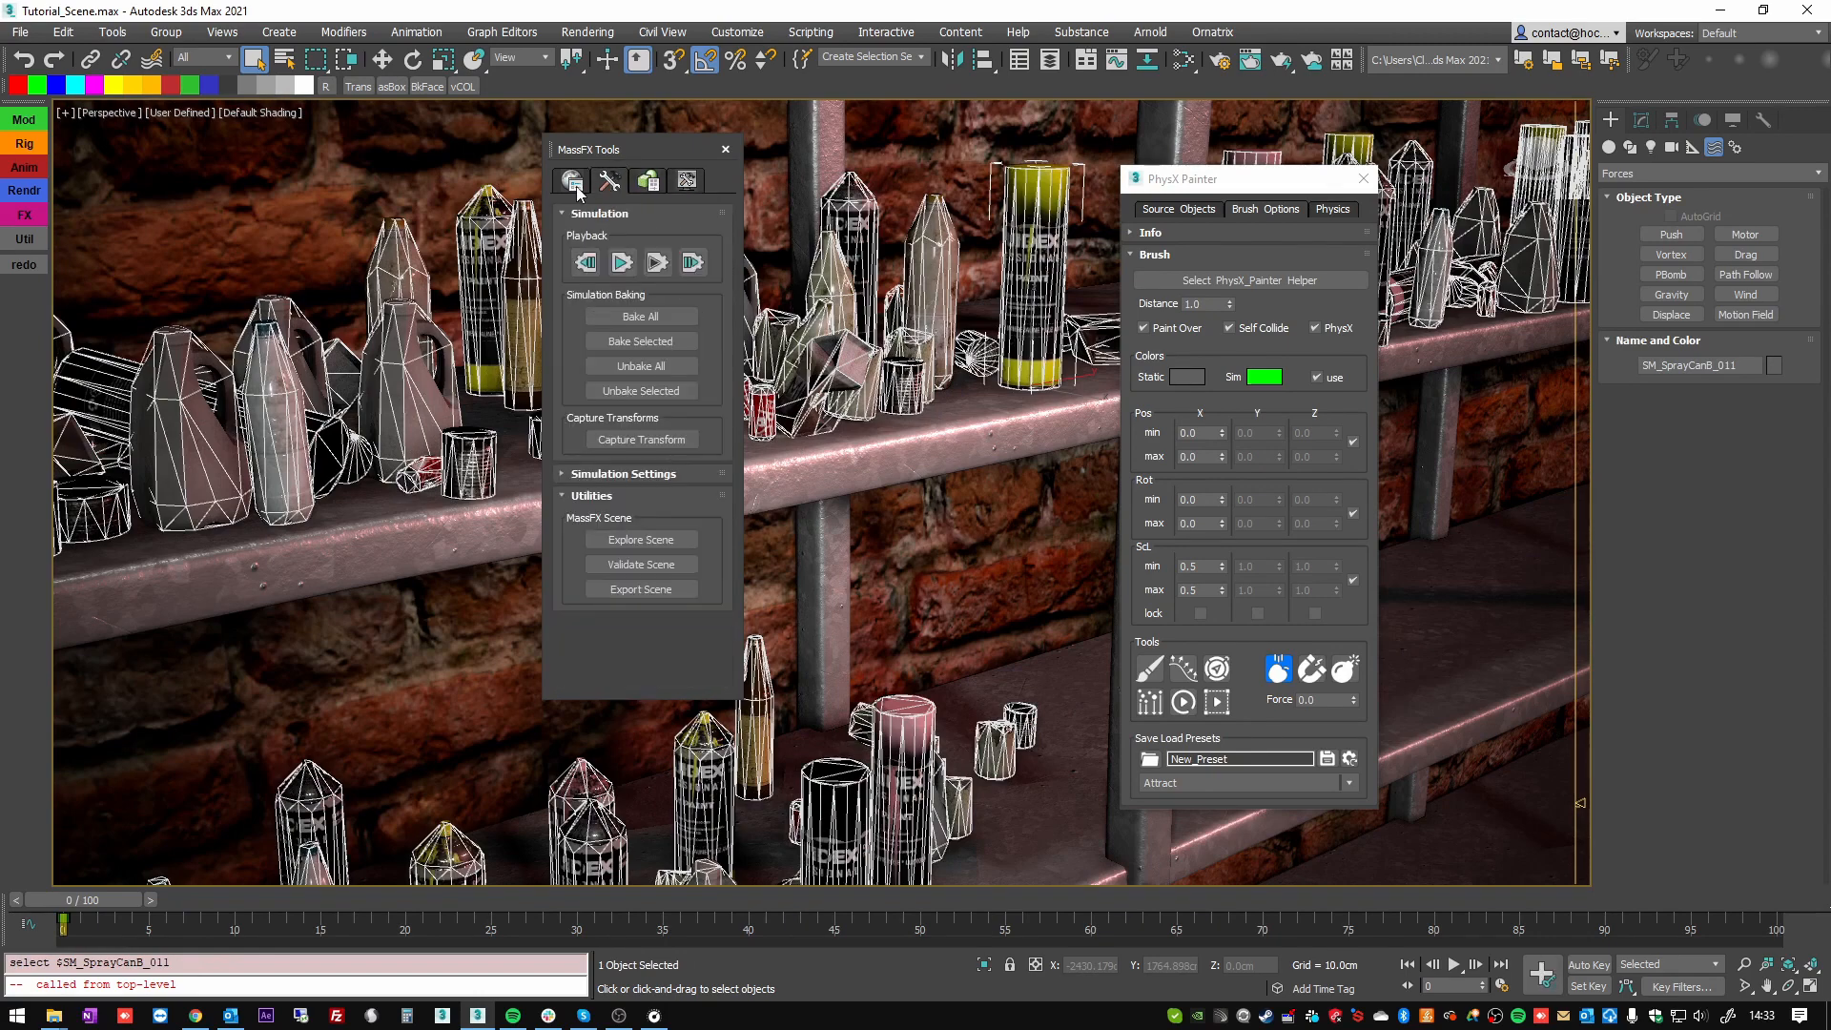
click(686, 181)
click(596, 239)
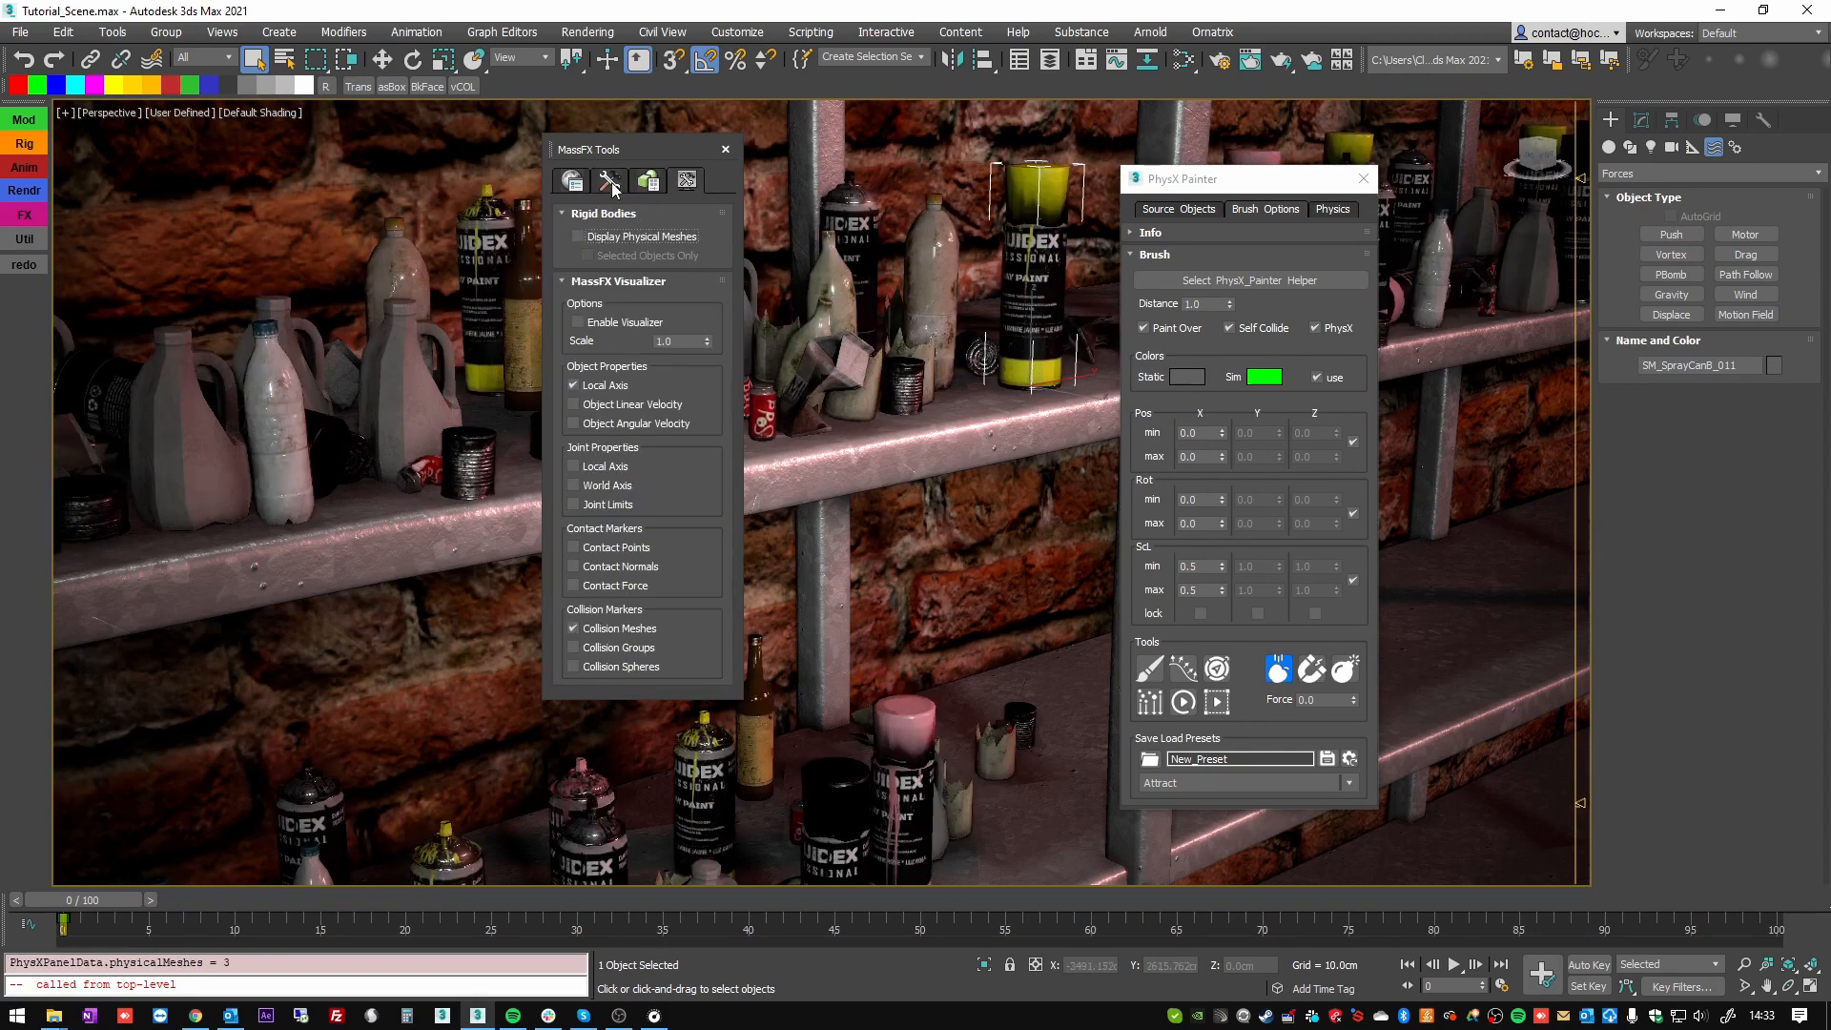
click(573, 181)
click(725, 149)
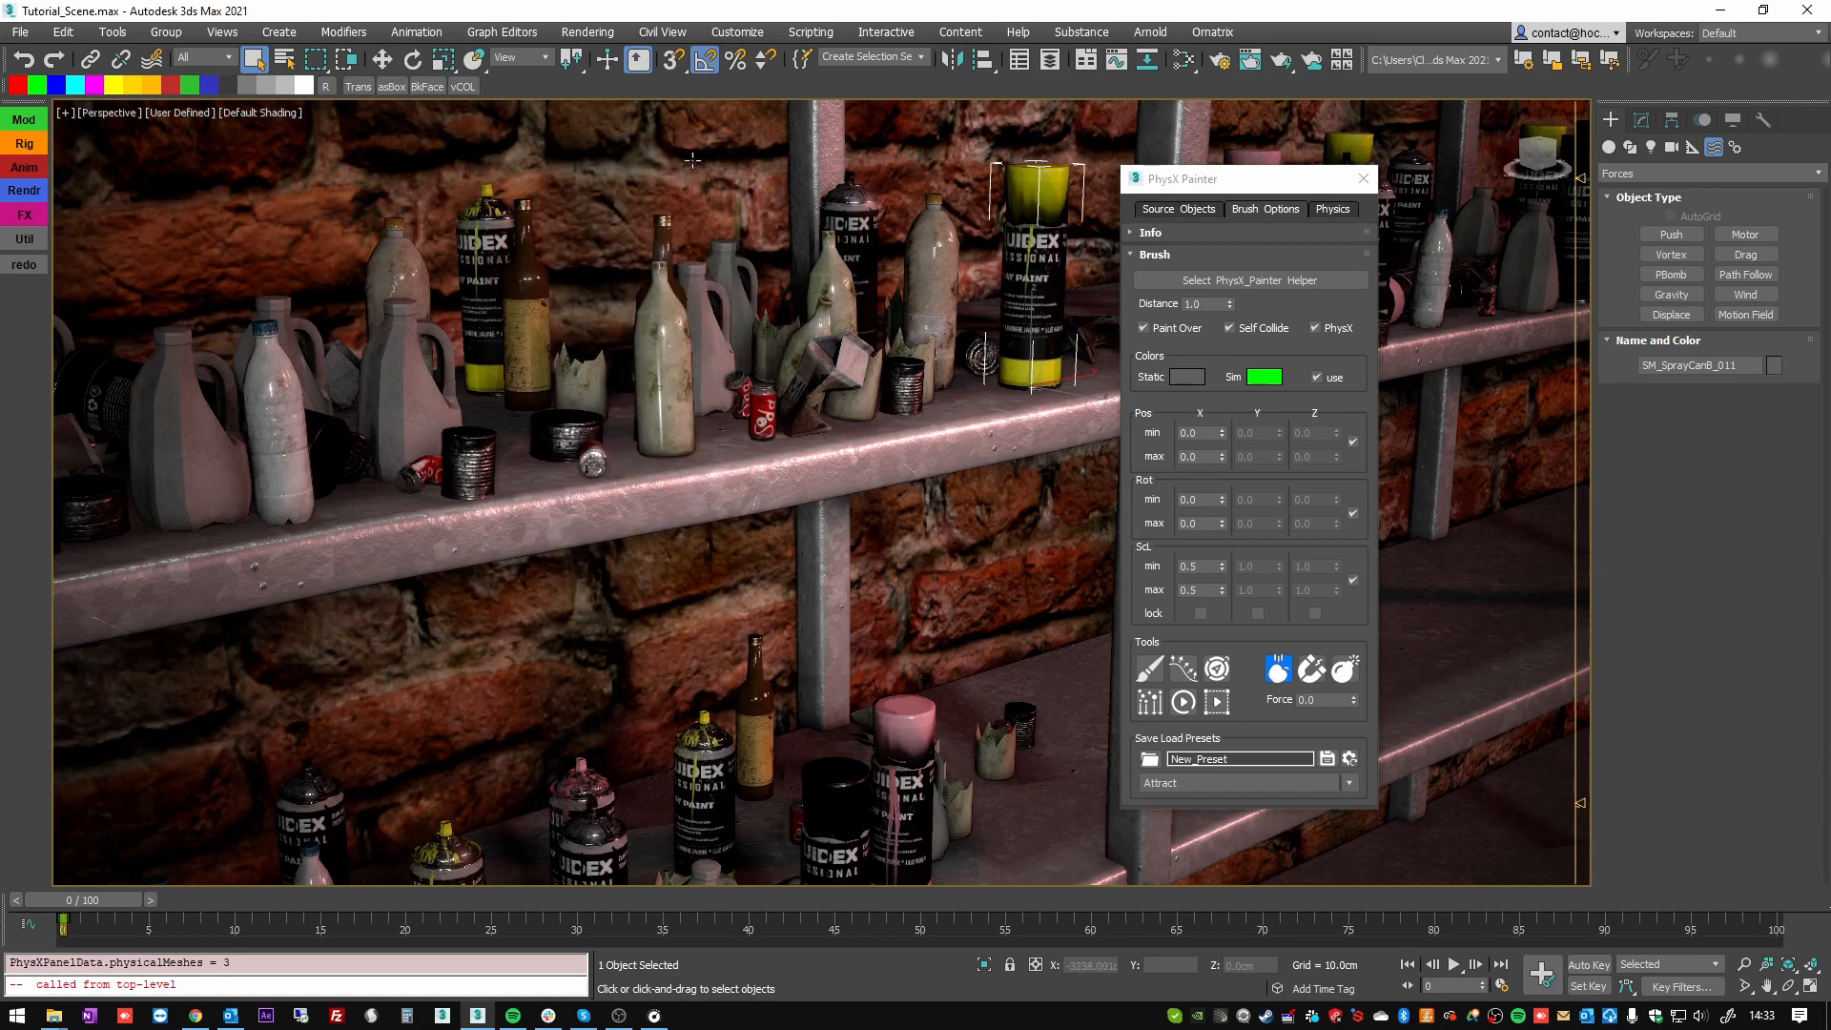
- Review the painter's own physics settings, view the whole shelf unit, and return to the brush options
click(1334, 208)
scroll(837, 355, down, 10)
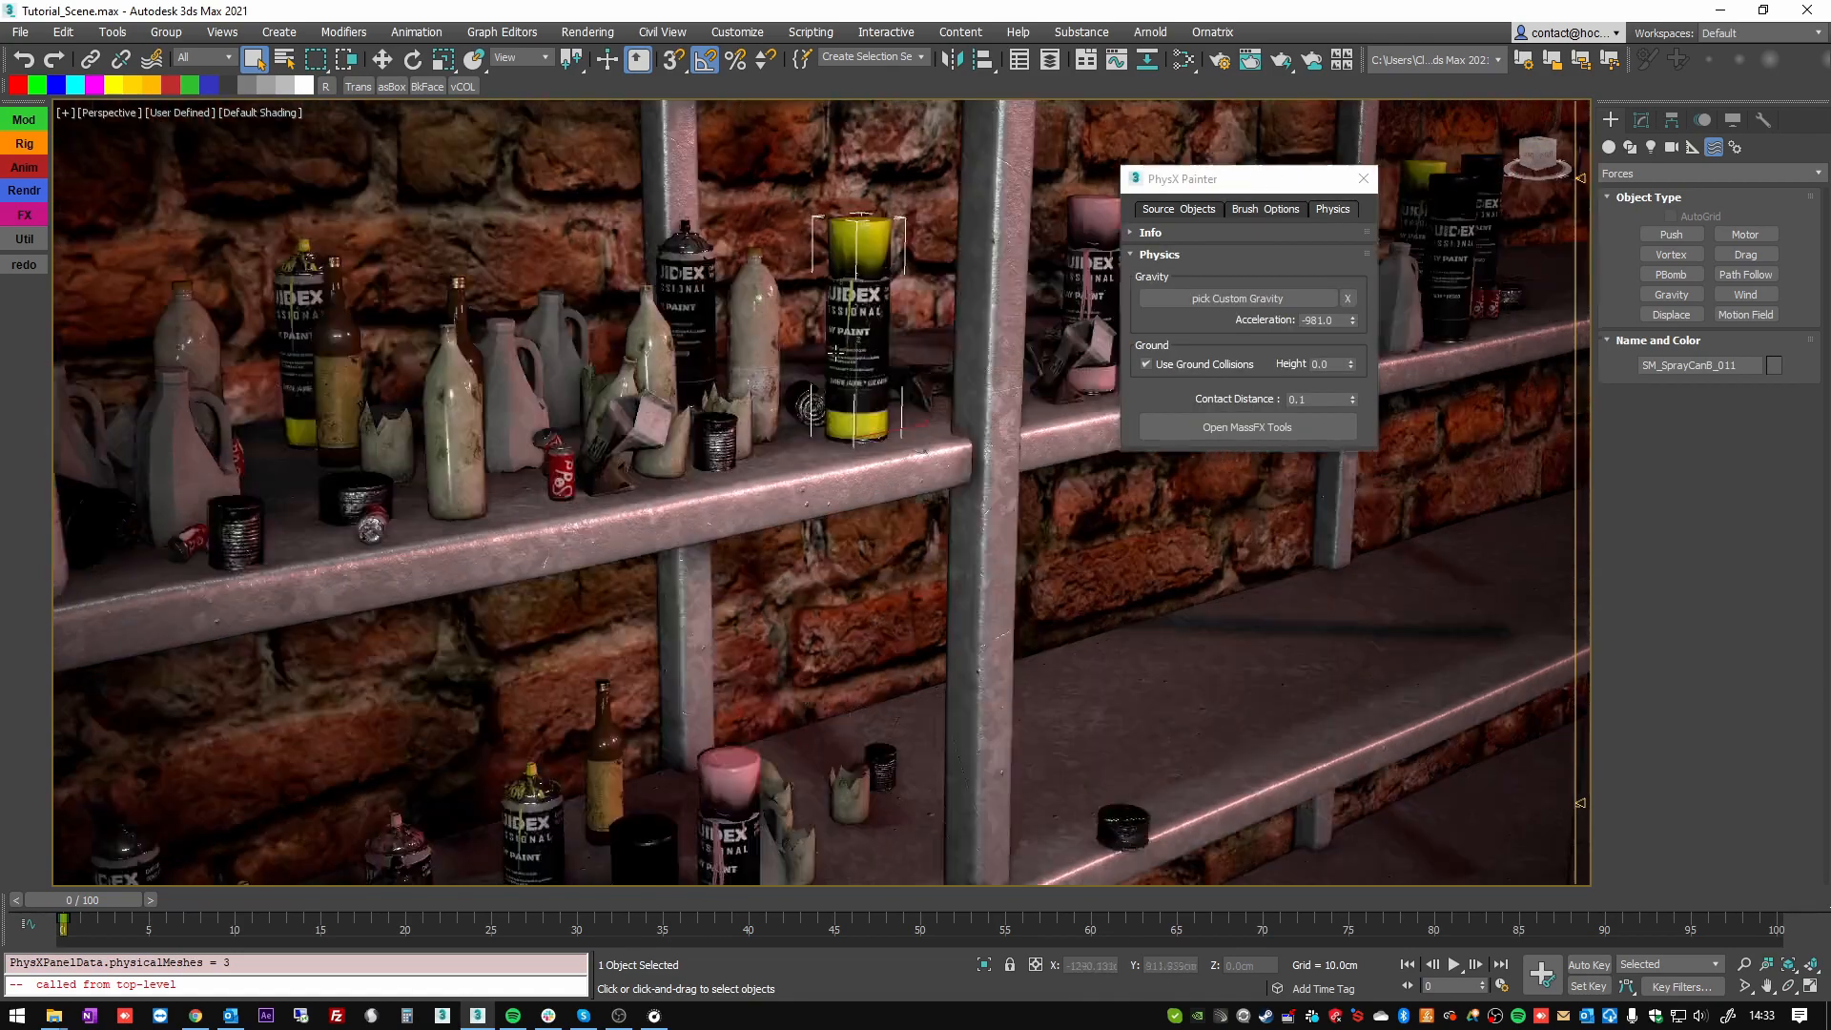
alt+middle_drag(692, 350, 953, 447)
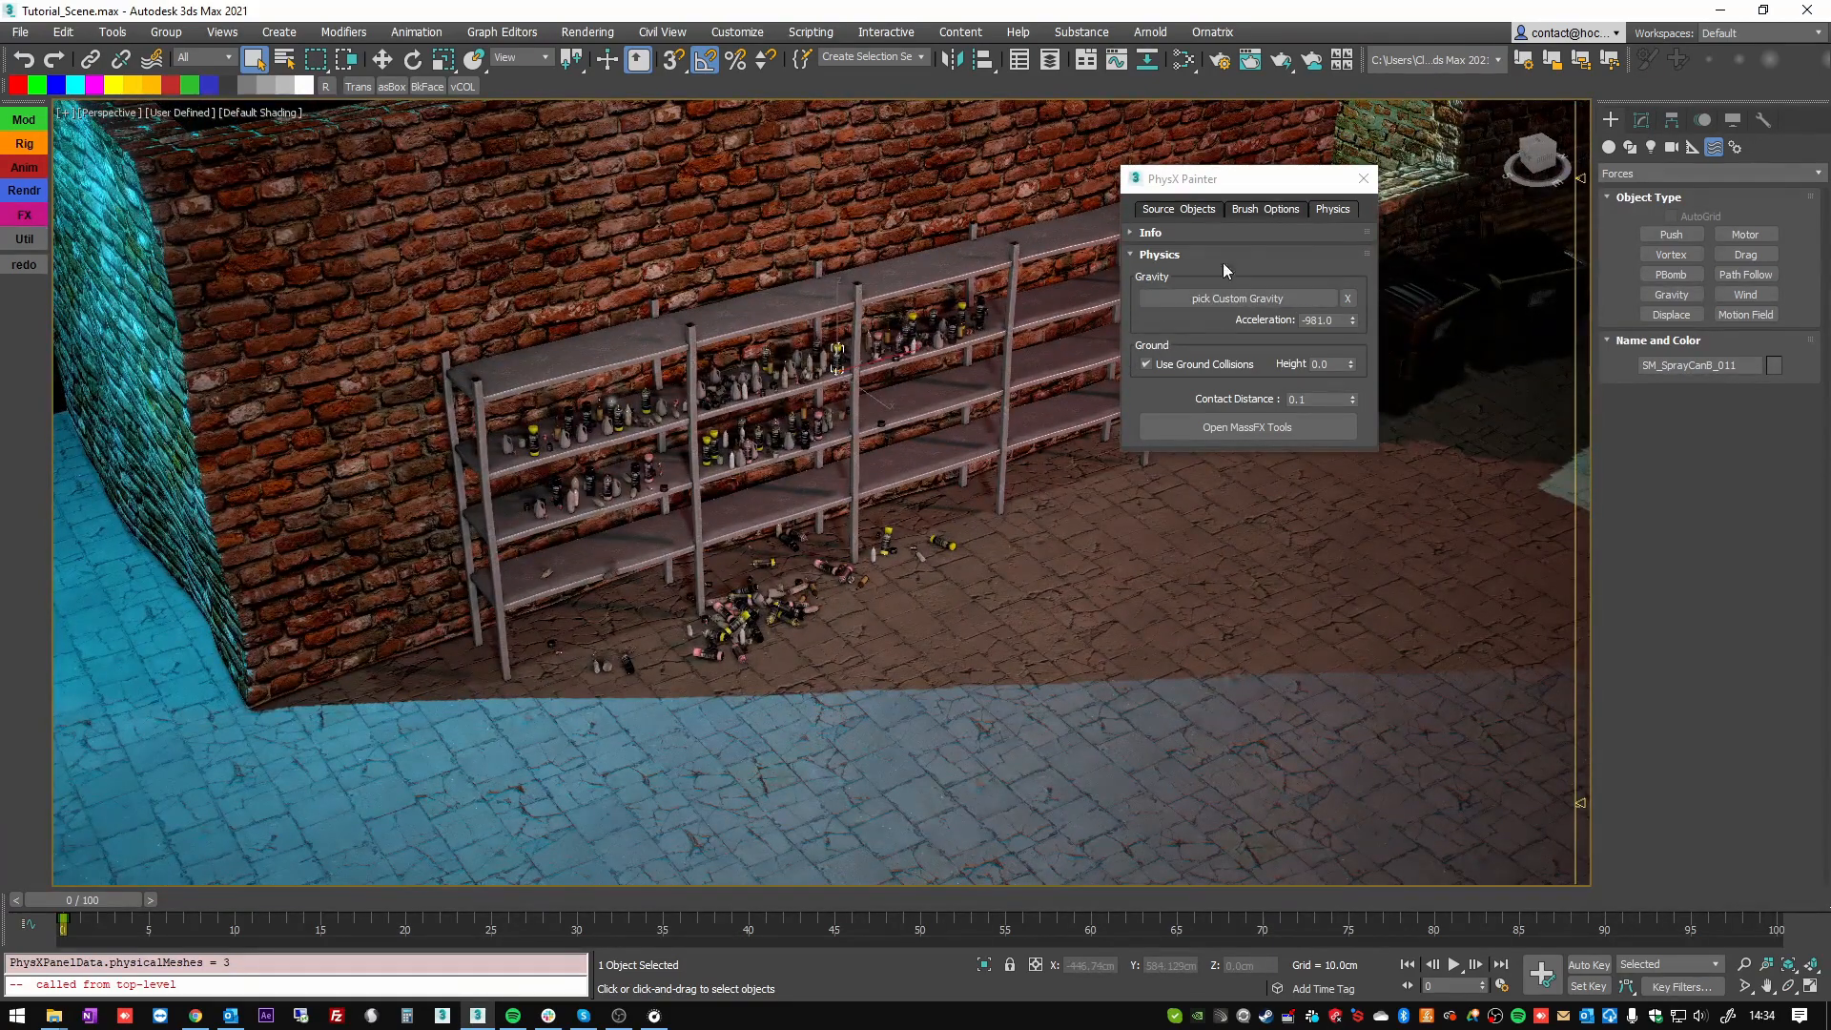
click(1284, 210)
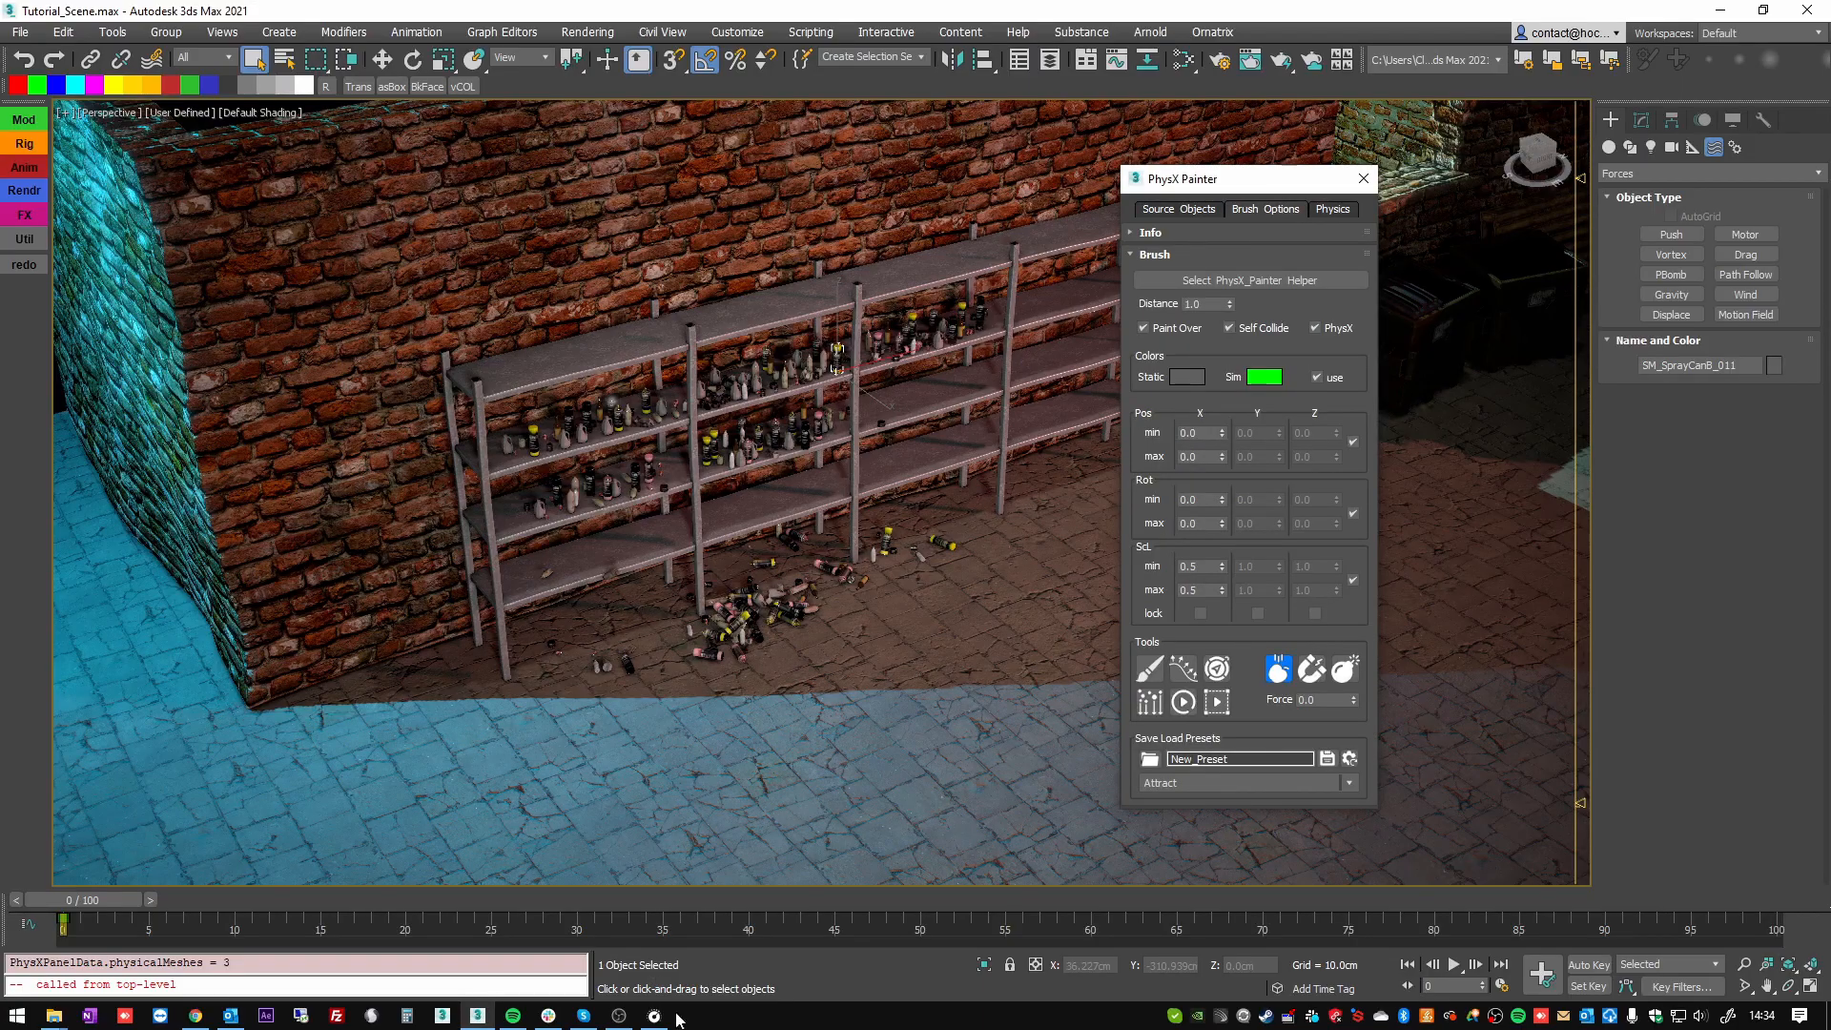